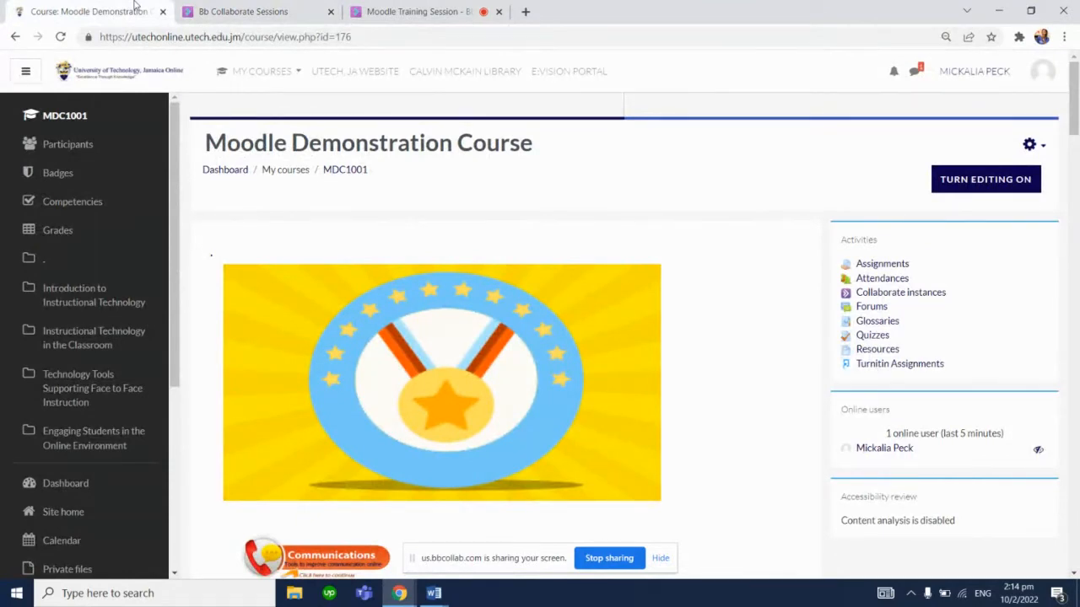
left_click(270, 12)
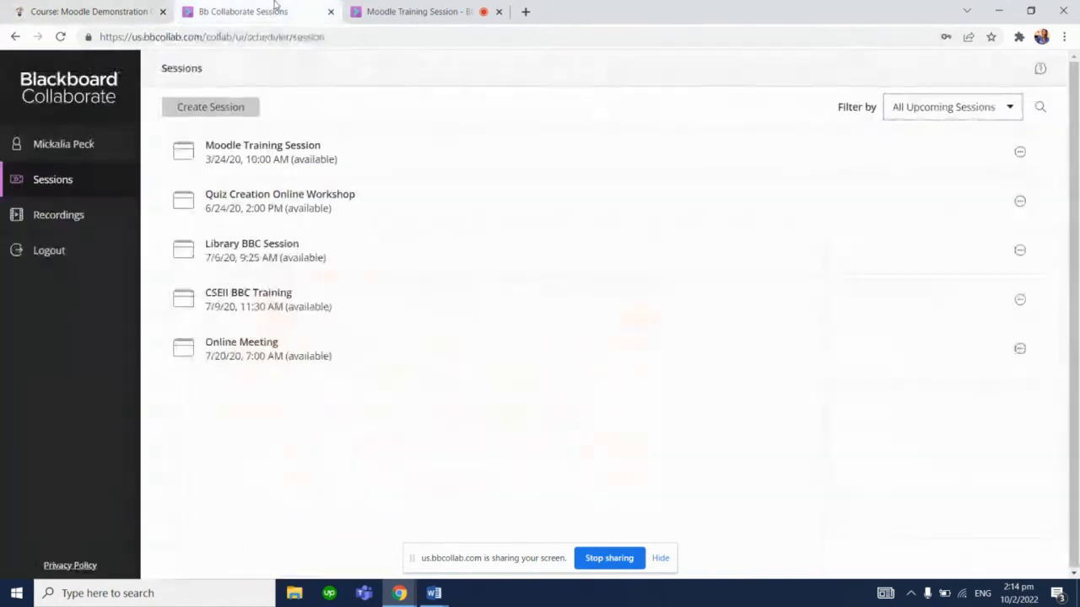
left_click(331, 11)
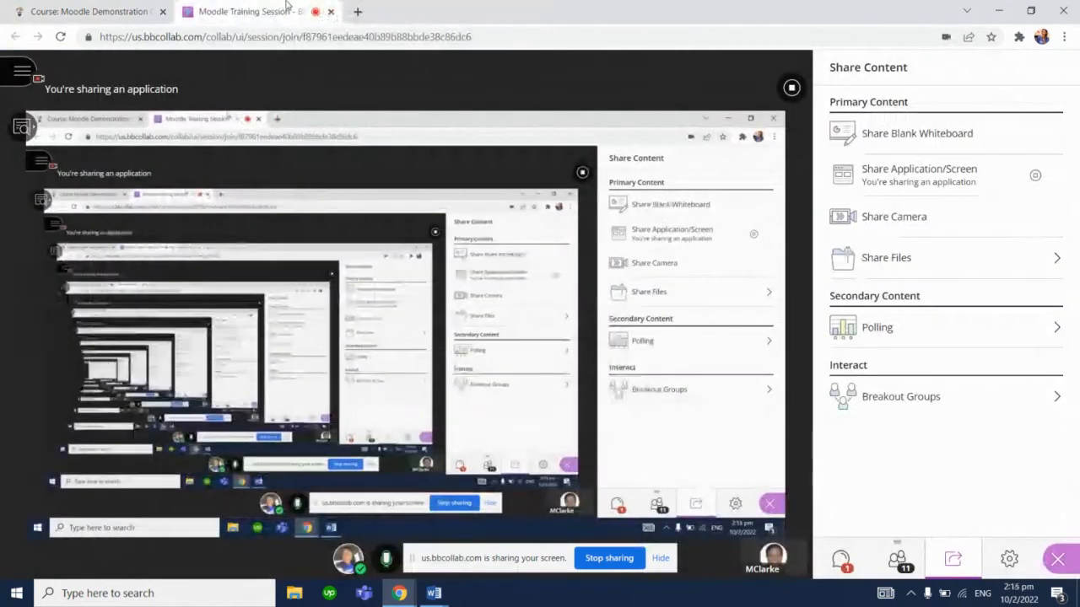
left_click(153, 8)
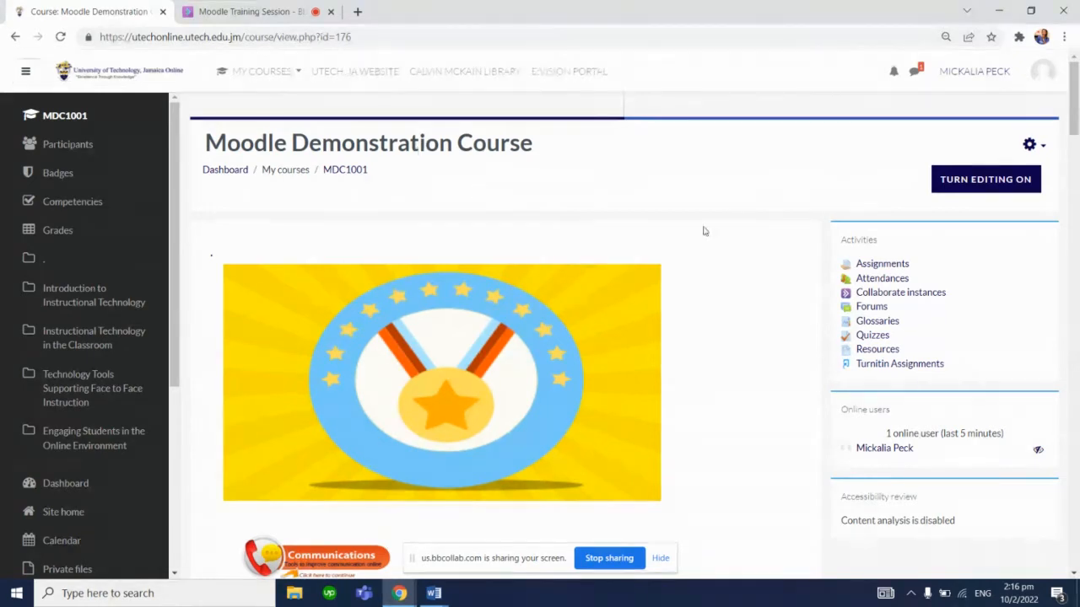
Turn editing on and add a new Turnitin Assignment 2 activity to the last course section
left_click(964, 187)
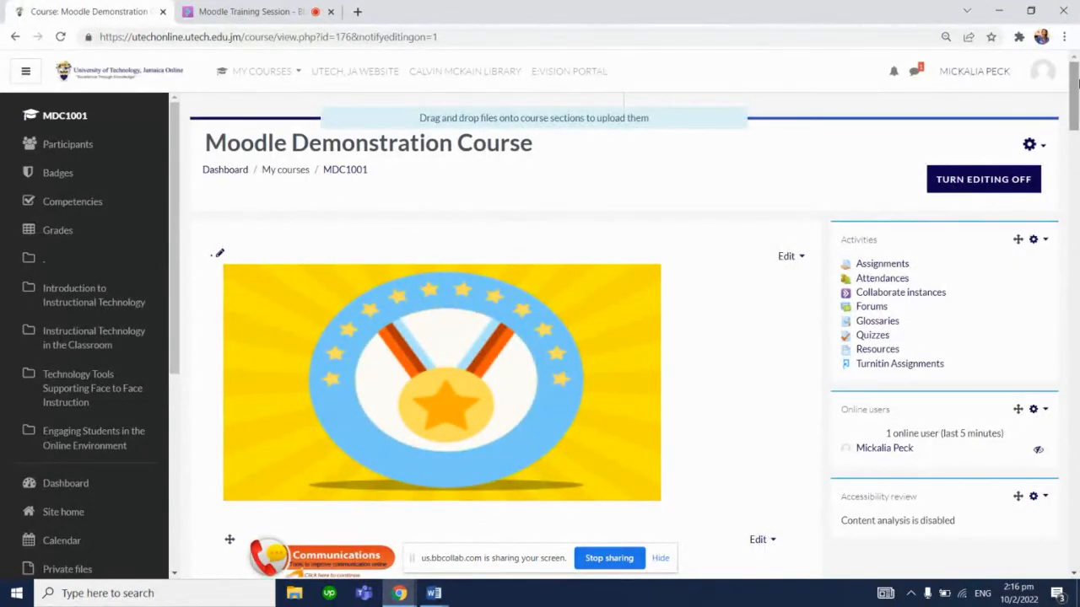
left_click_drag(1075, 81, 1070, 530)
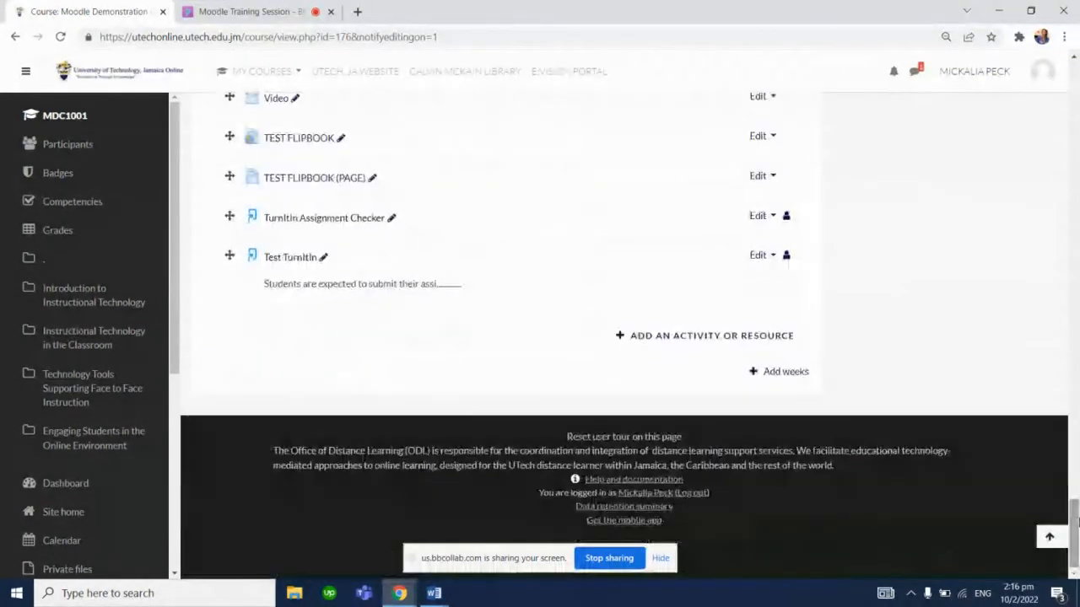
left_click(716, 342)
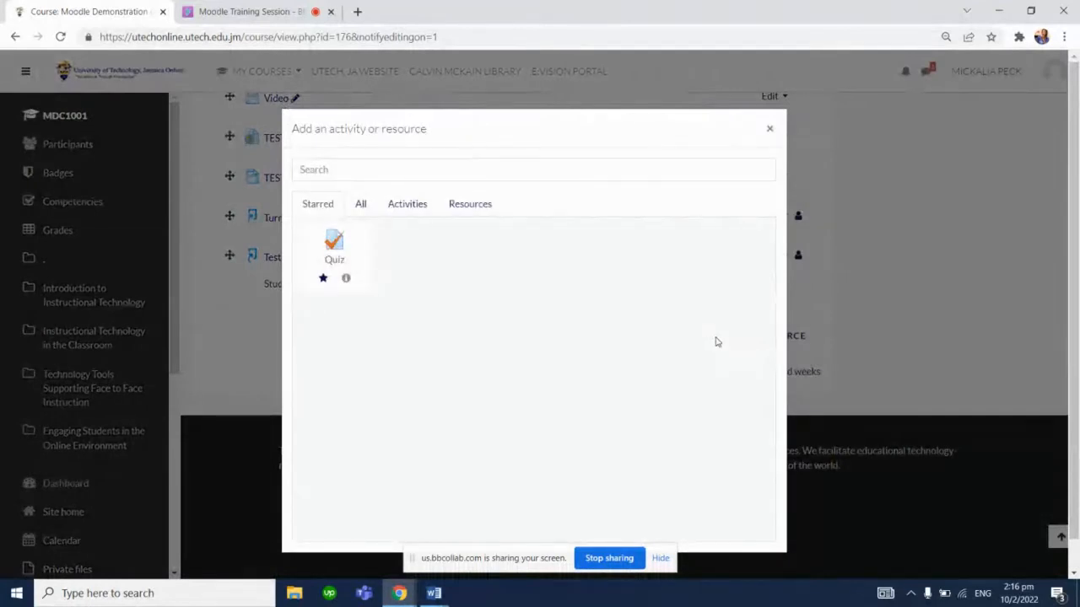
left_click(422, 210)
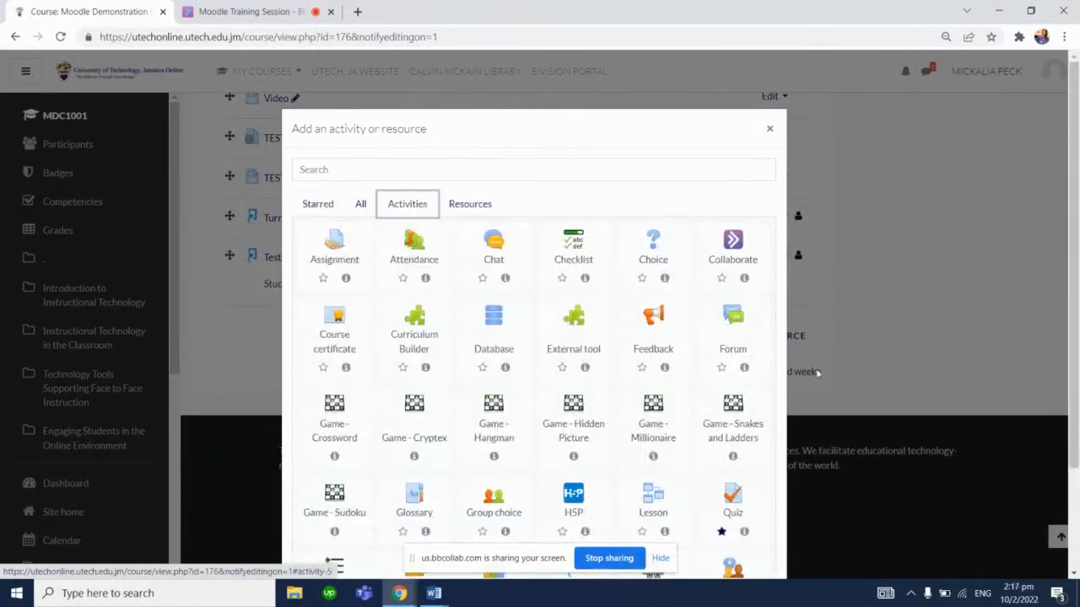
scroll(1075, 413, "down", 2)
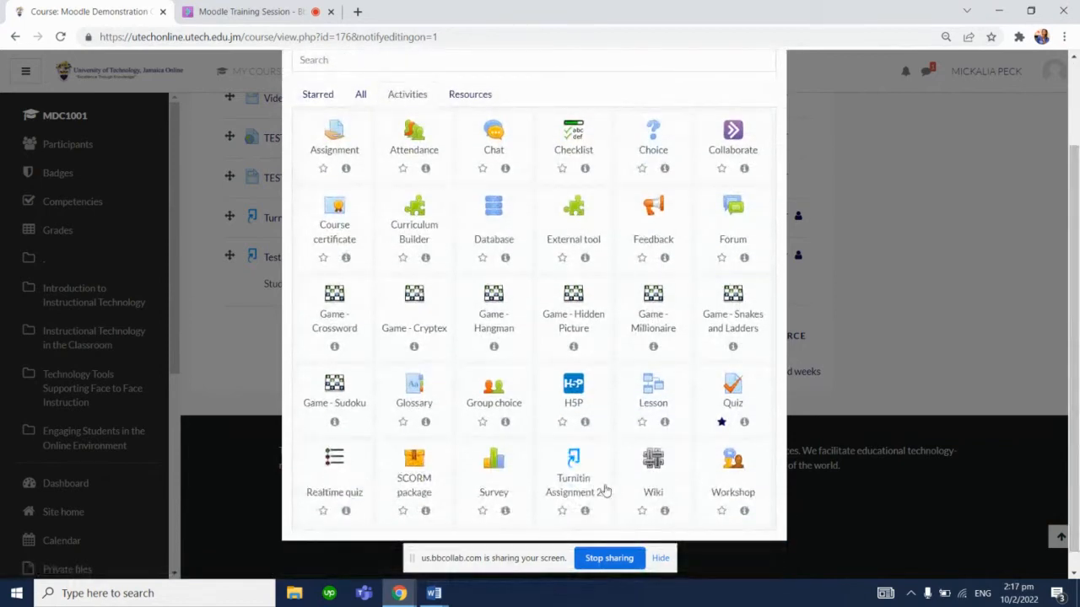
left_click(582, 475)
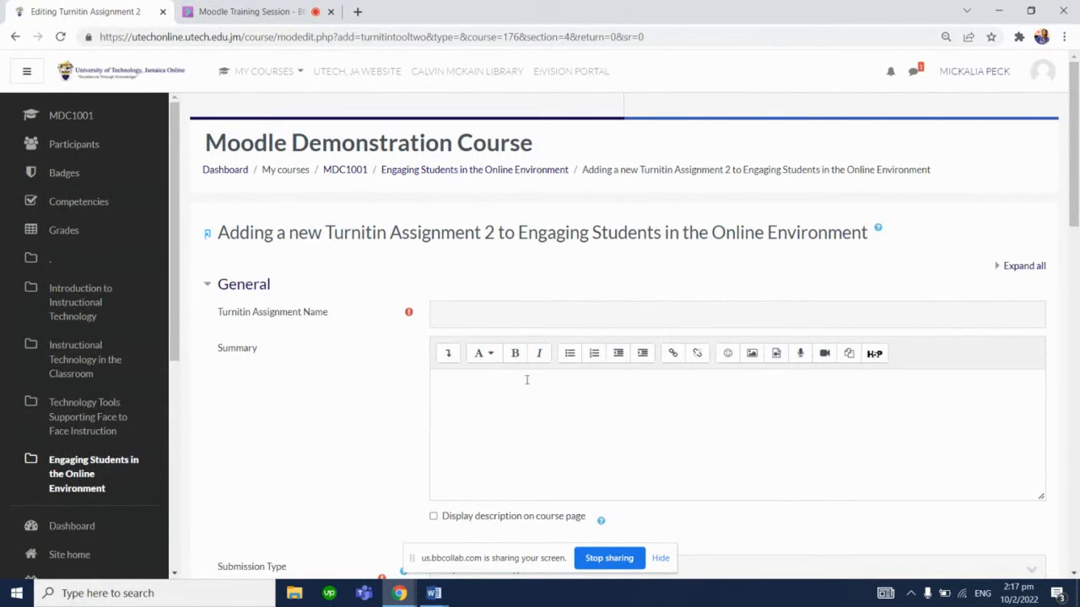
Name the assignment "Moodle Demonstration TurnItIn Assignment"
left_click(490, 321)
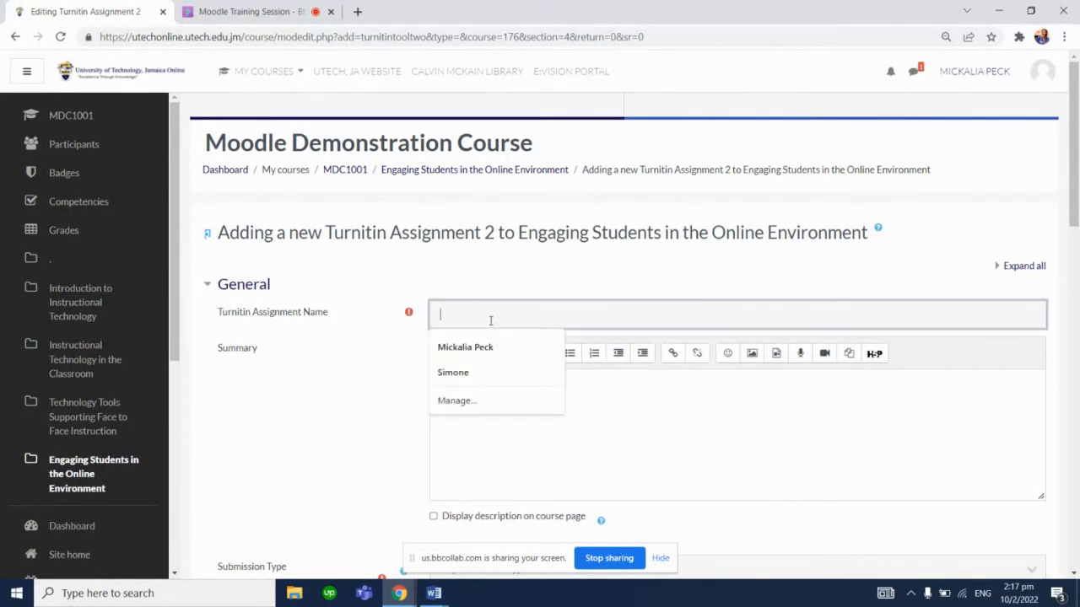
type("Moo")
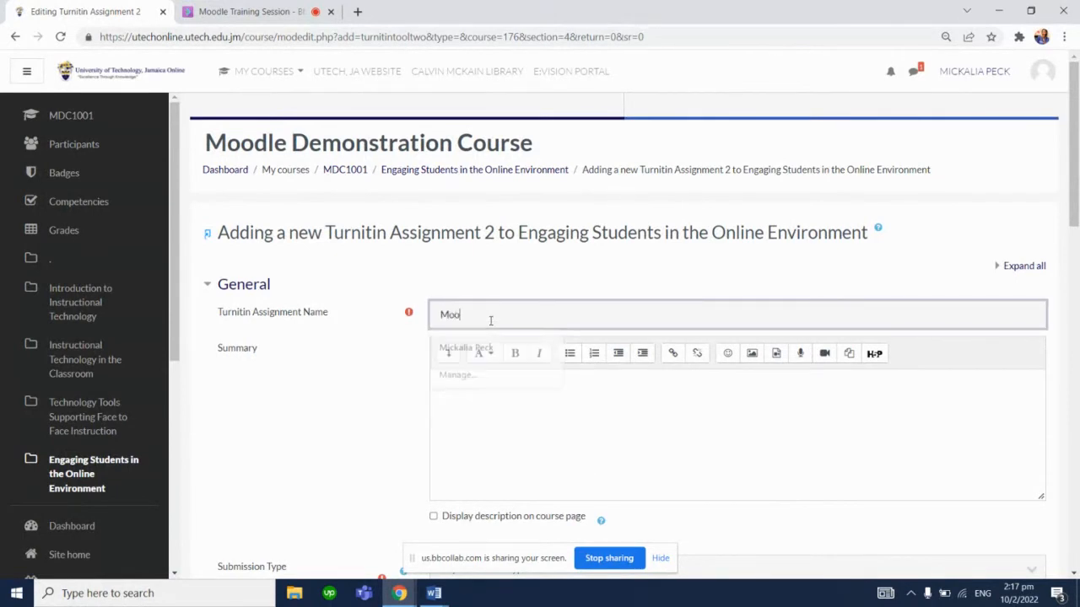
type("dle Demonstration ")
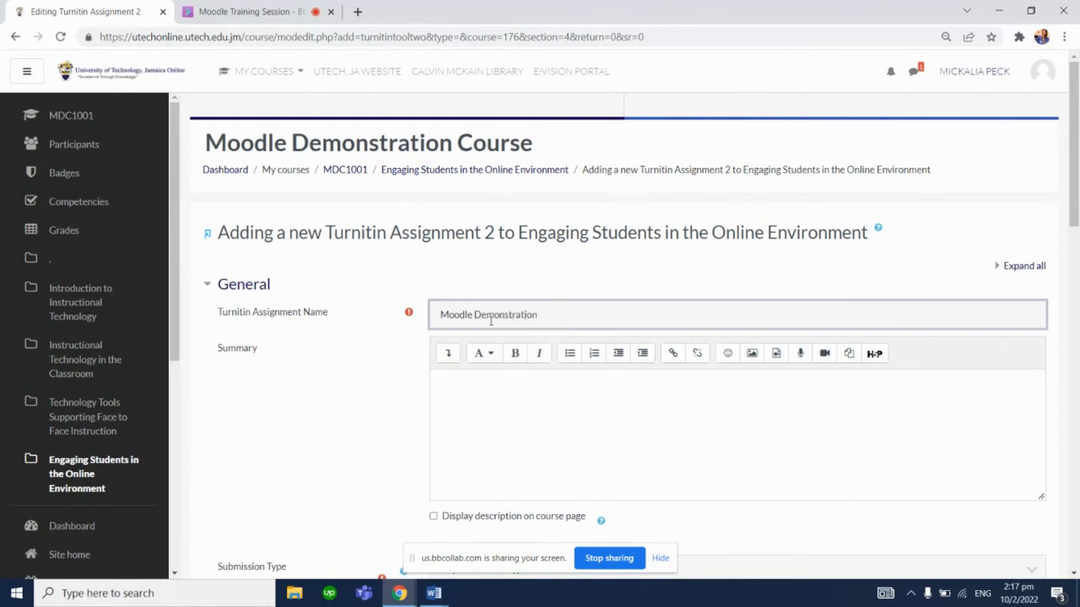
type("TurnItIn Assignment")
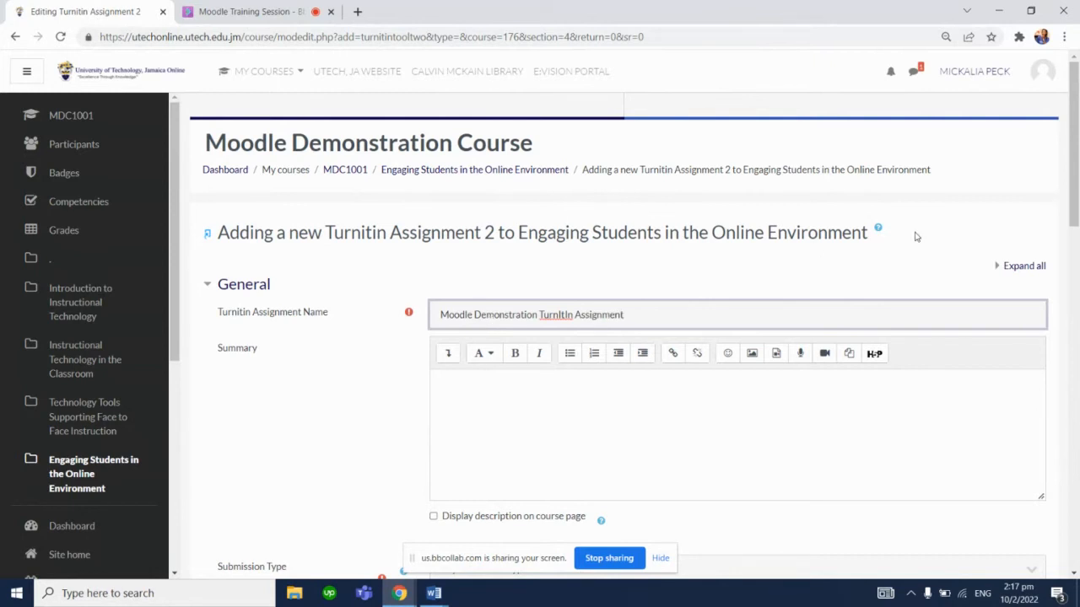
Set the assignment's submission type to File Upload
scroll(807, 298, "down", 1)
left_click(807, 299)
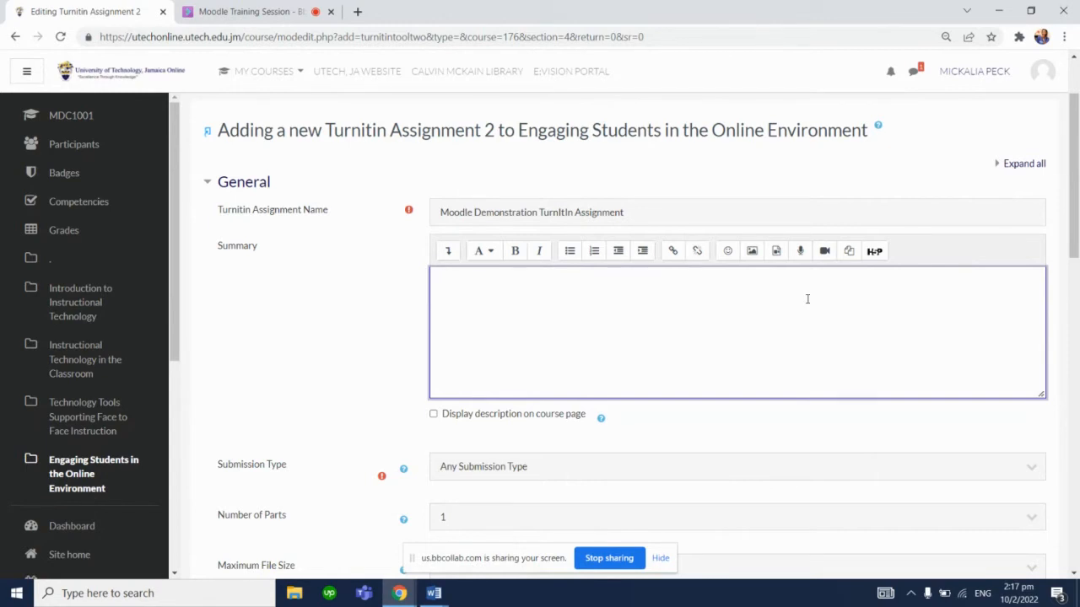
scroll(1075, 258, "down", 2)
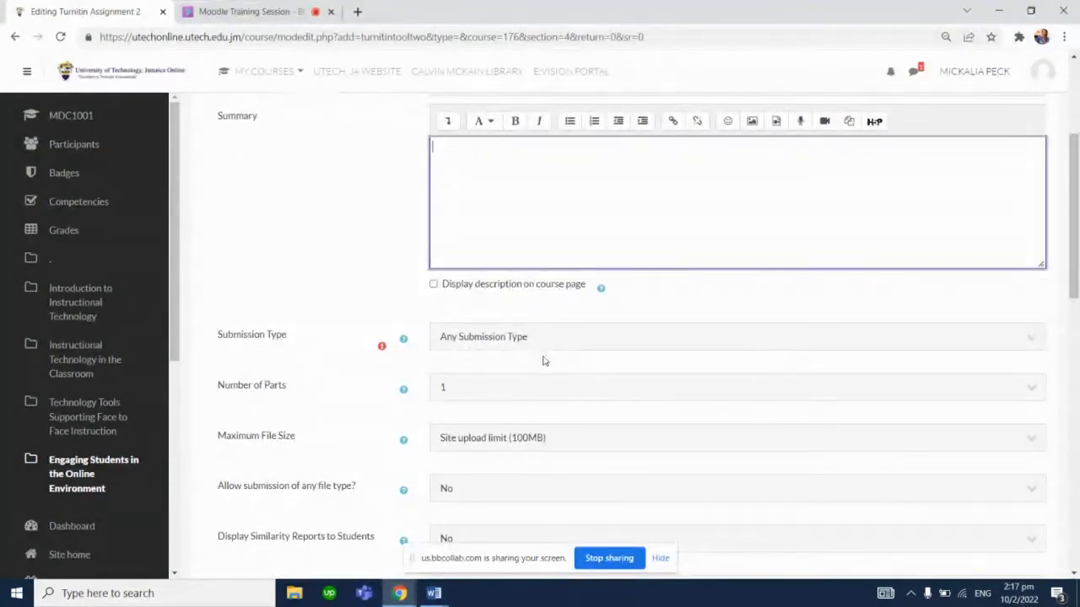
left_click(534, 345)
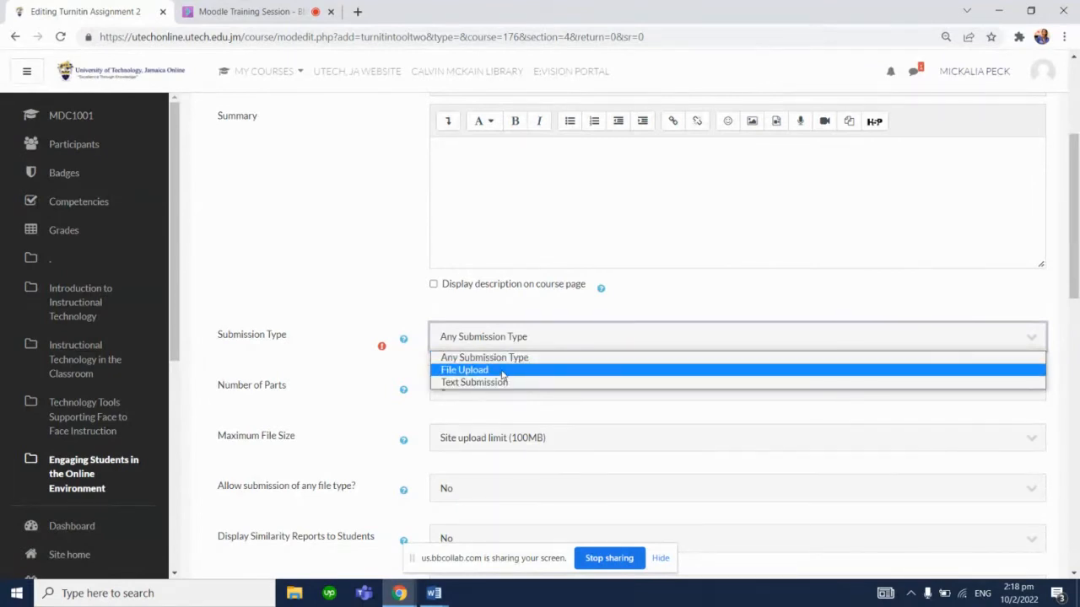
left_click(502, 371)
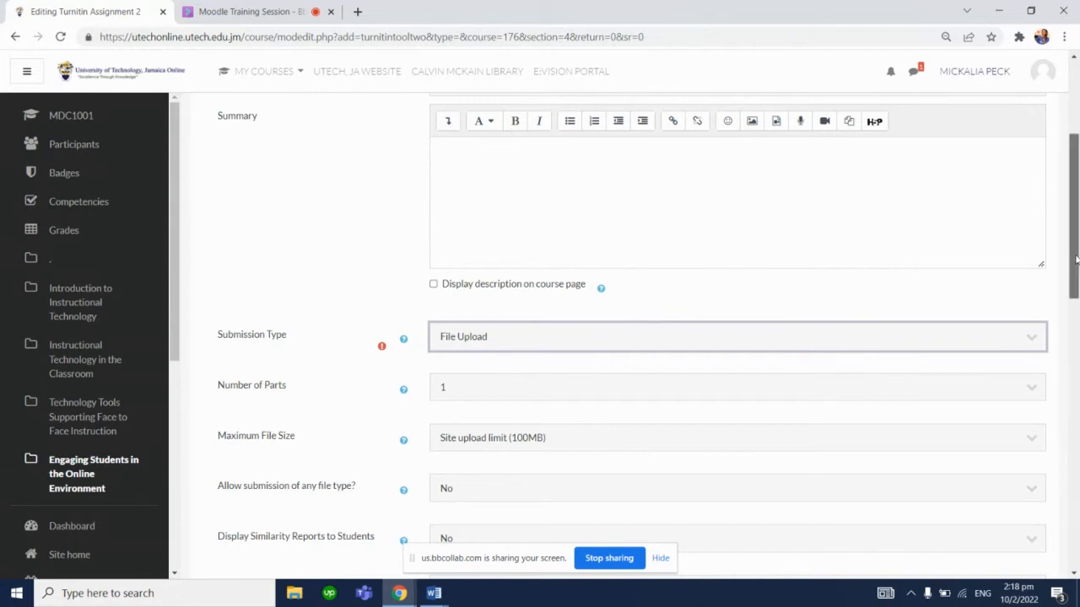
Set the number of parts to 5 and review the assignment part sections this adds
scroll(937, 270, "down", 1)
left_click(868, 337)
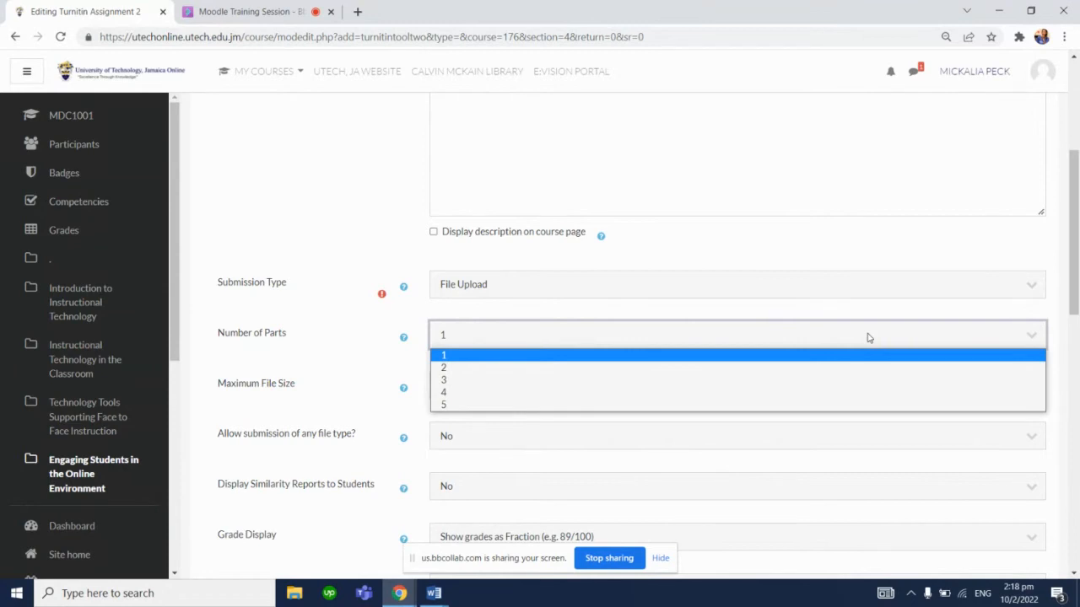
left_click(637, 405)
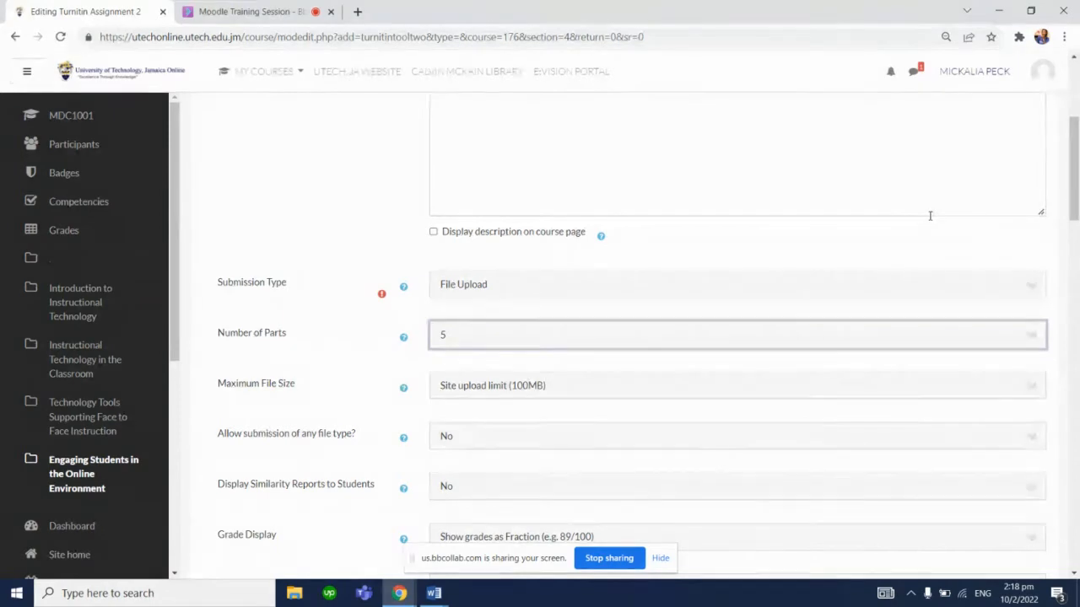
left_click_drag(1074, 192, 1047, 293)
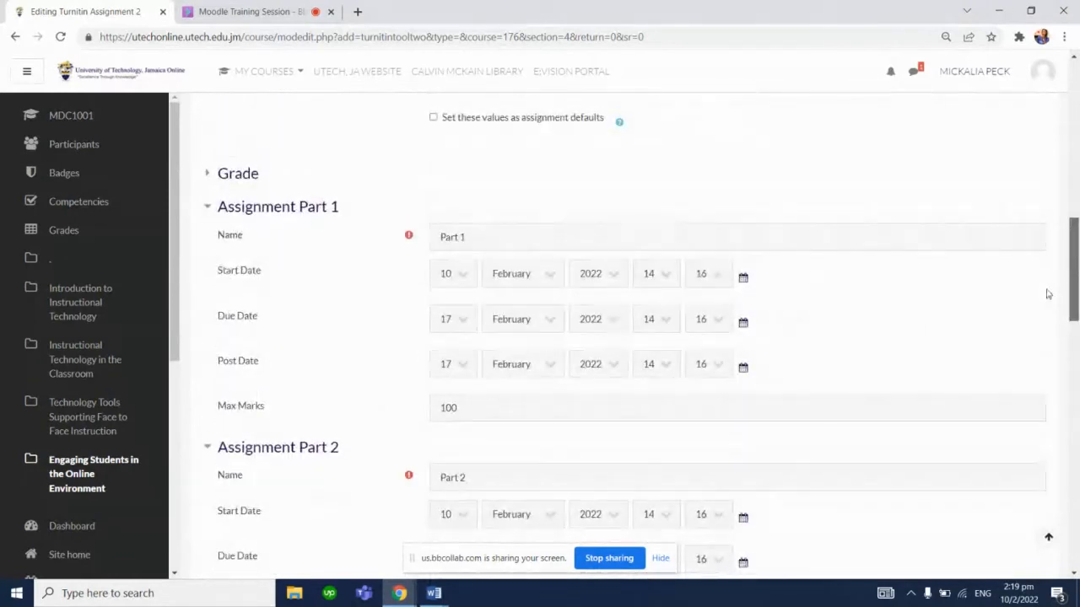
scroll(1048, 293, "up", 6)
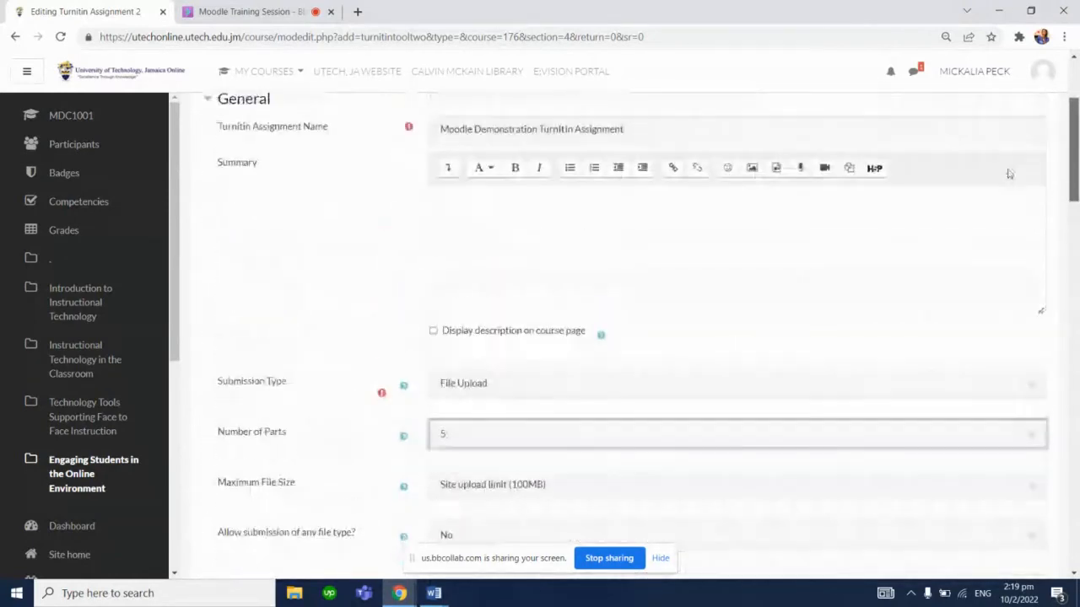
Set the number of parts back to 1
scroll(1008, 176, "down", 1)
left_click(892, 350)
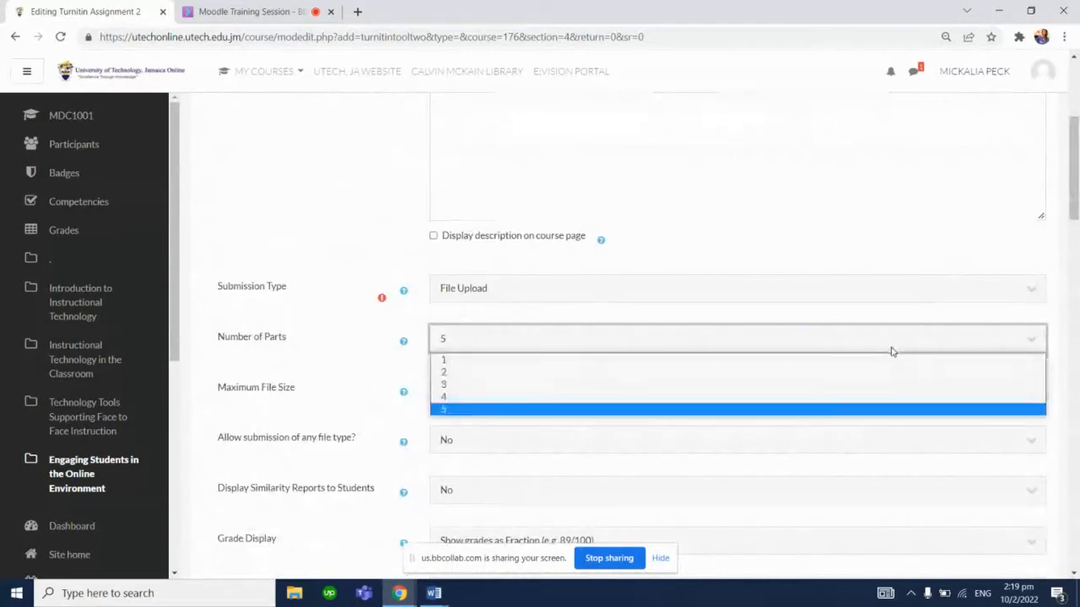
left_click(763, 363)
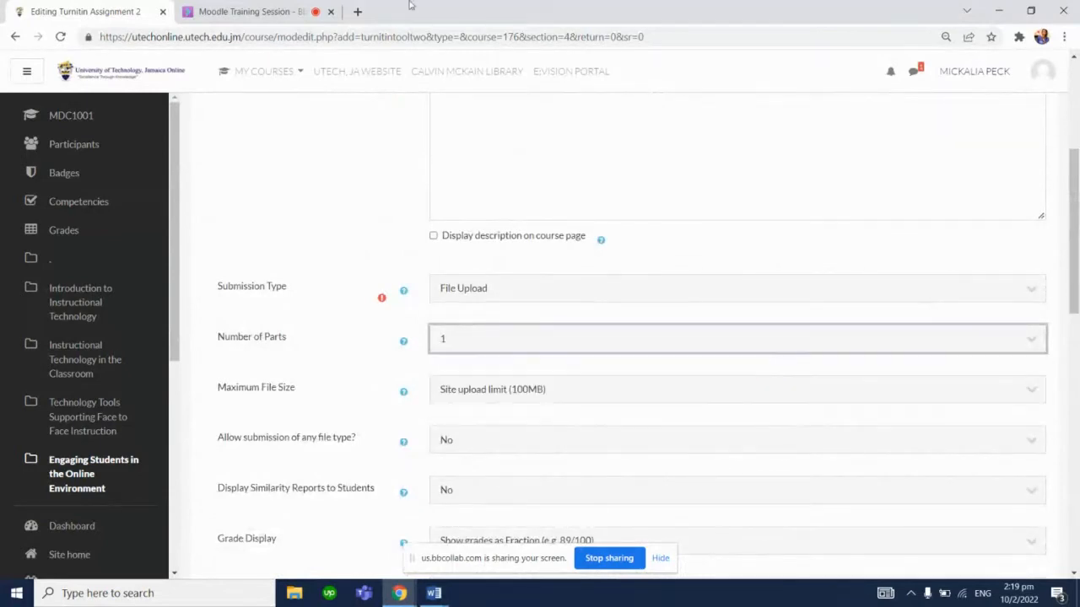
Read the latest messages in the Collaborate session chat, then return to the assignment form
left_click(320, 12)
left_click(844, 567)
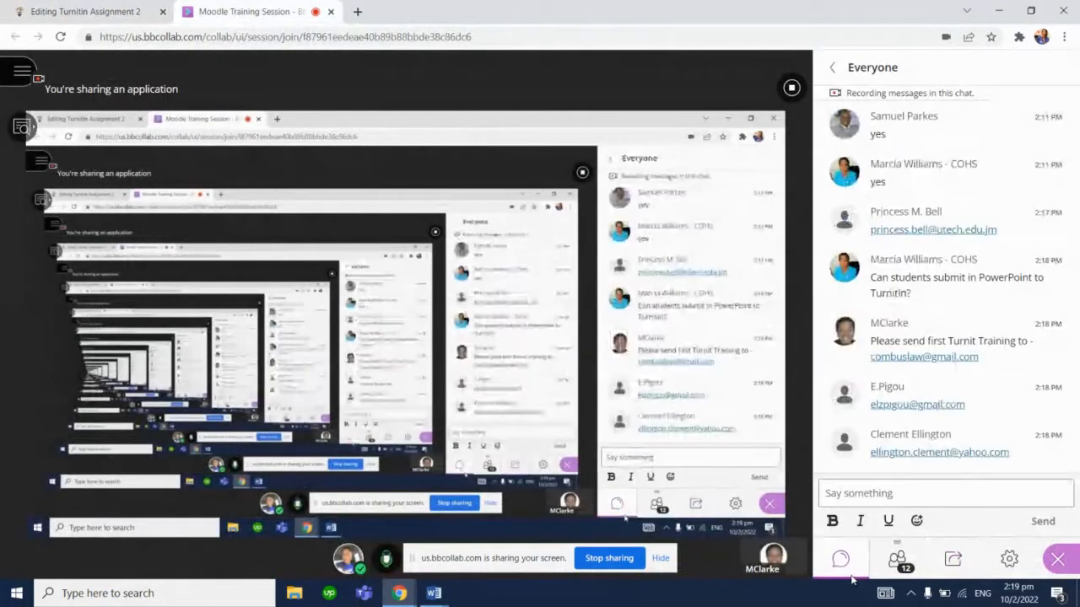
scroll(1062, 290, "up", 2)
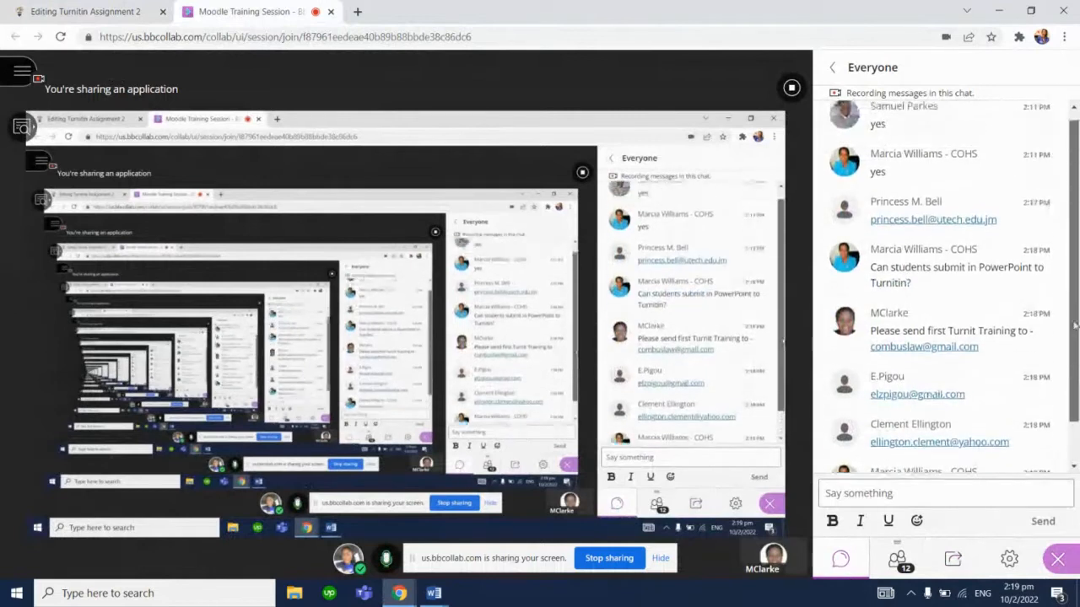
left_click_drag(1074, 320, 1075, 388)
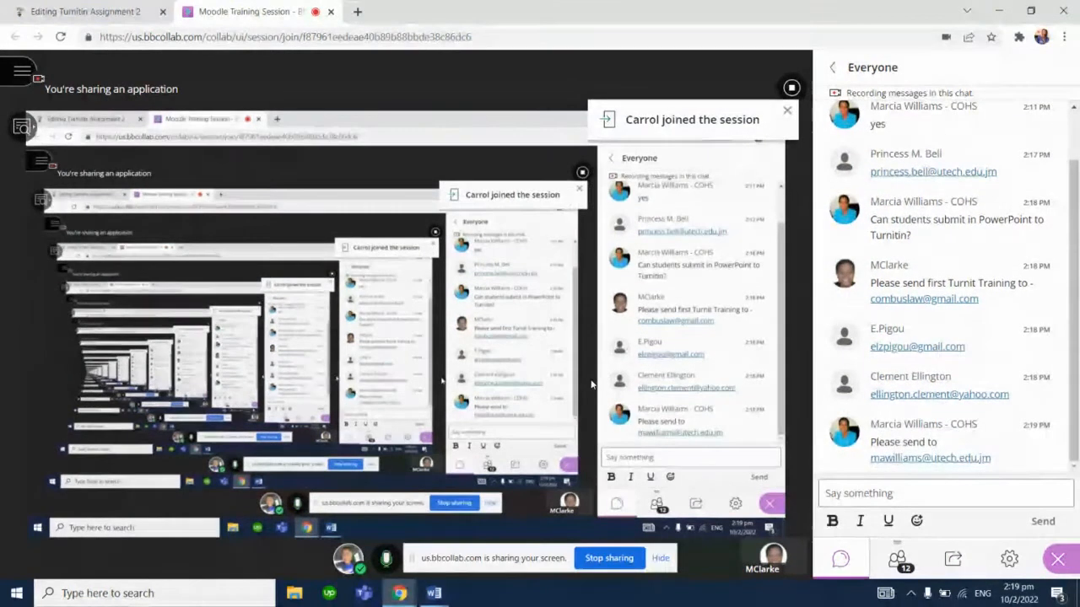
left_click(124, 6)
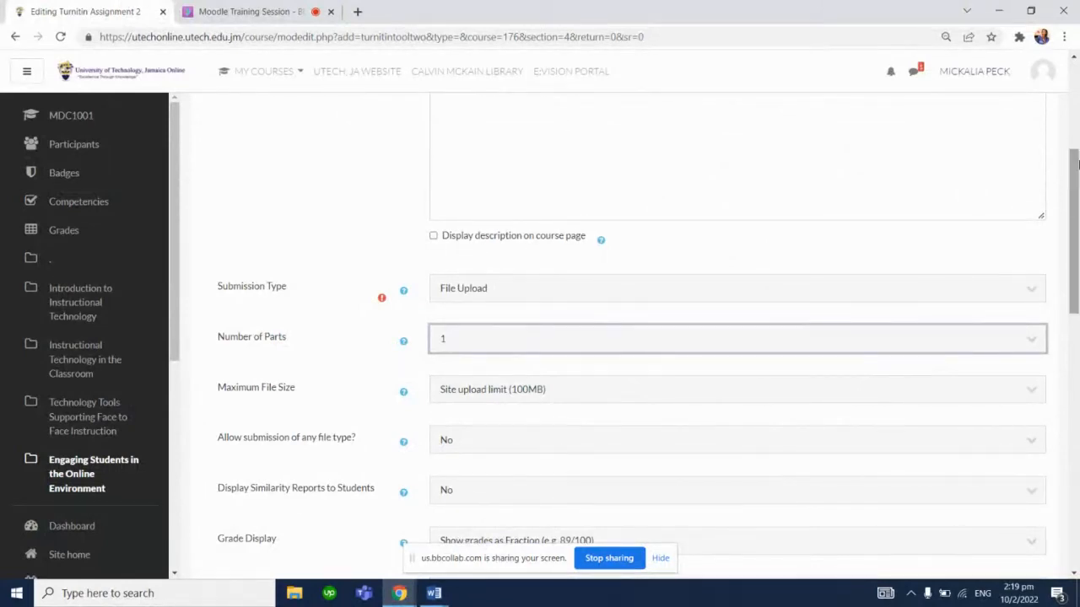
Review the options available for the maximum file size
scroll(1075, 165, "down", 1)
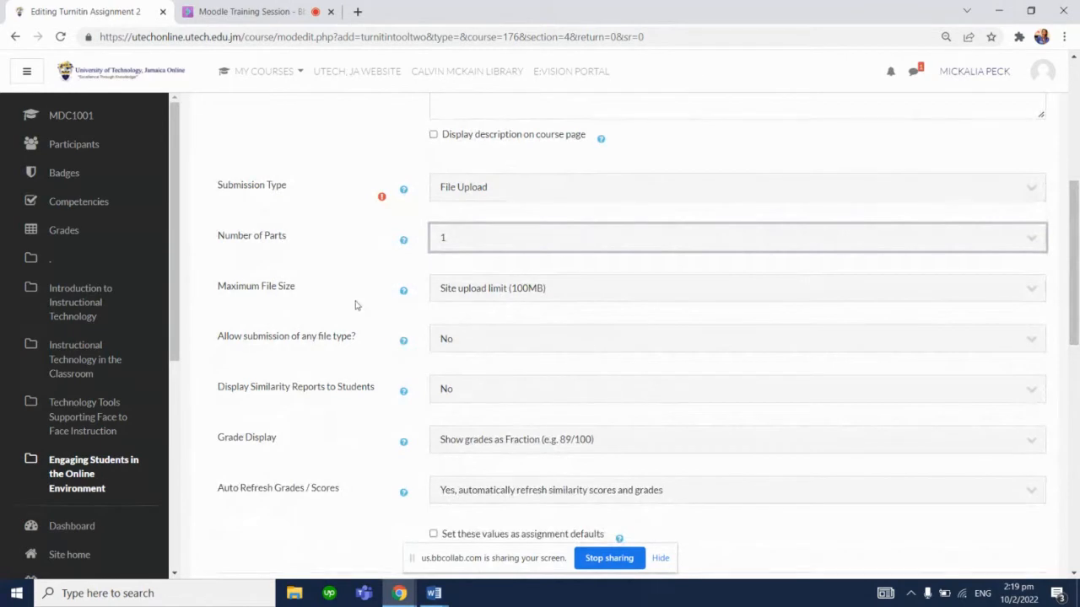
left_click(503, 294)
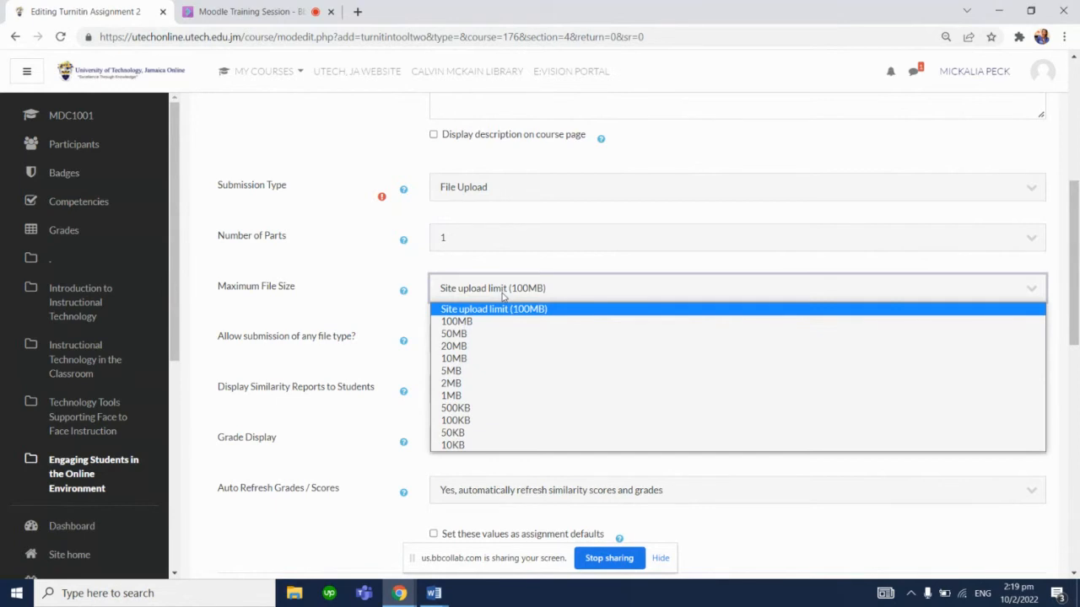
left_click(380, 274)
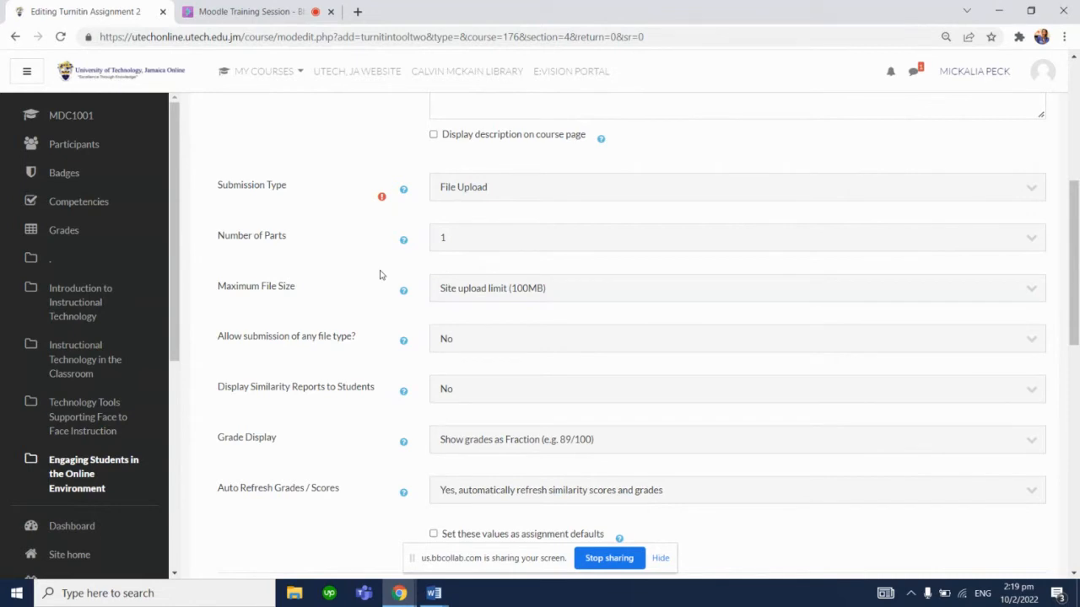
Set Allow submission of any file type to No and Display Similarity Reports to Students to Yes
scroll(1077, 284, "down", 1)
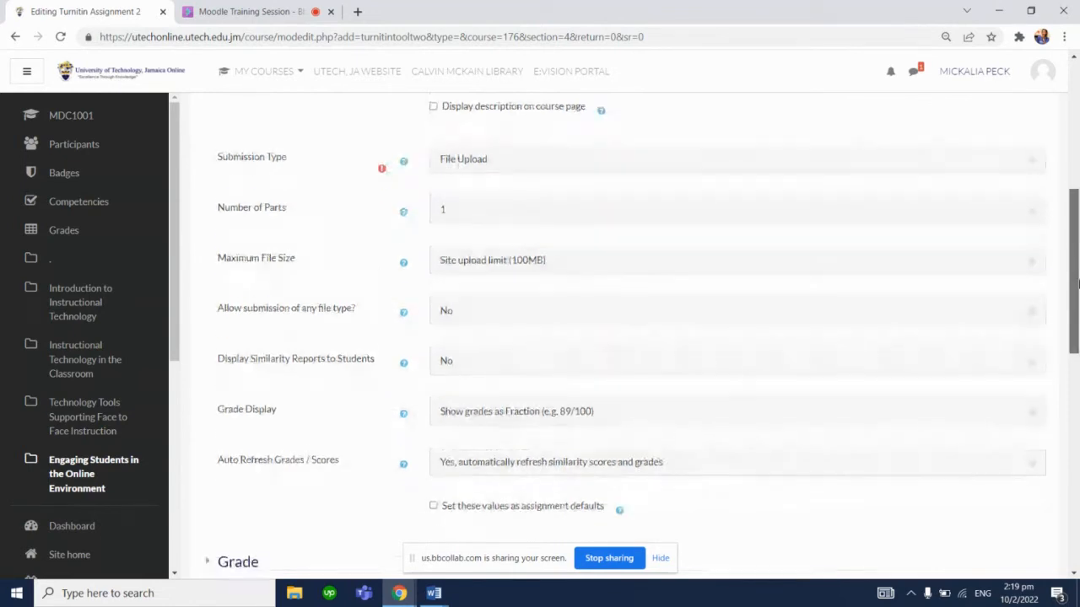
left_click(722, 287)
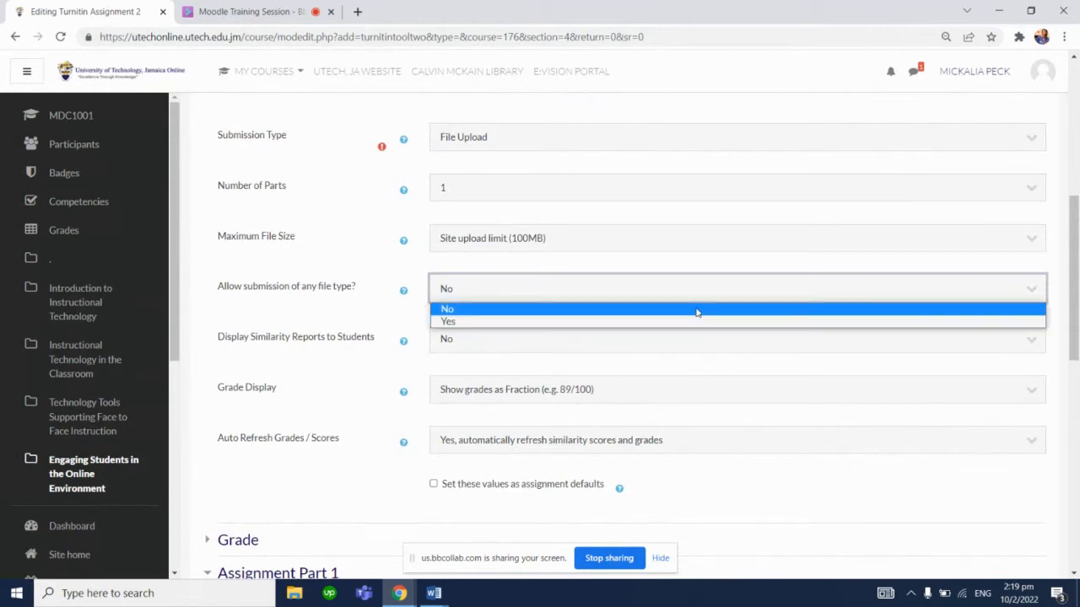
left_click(697, 310)
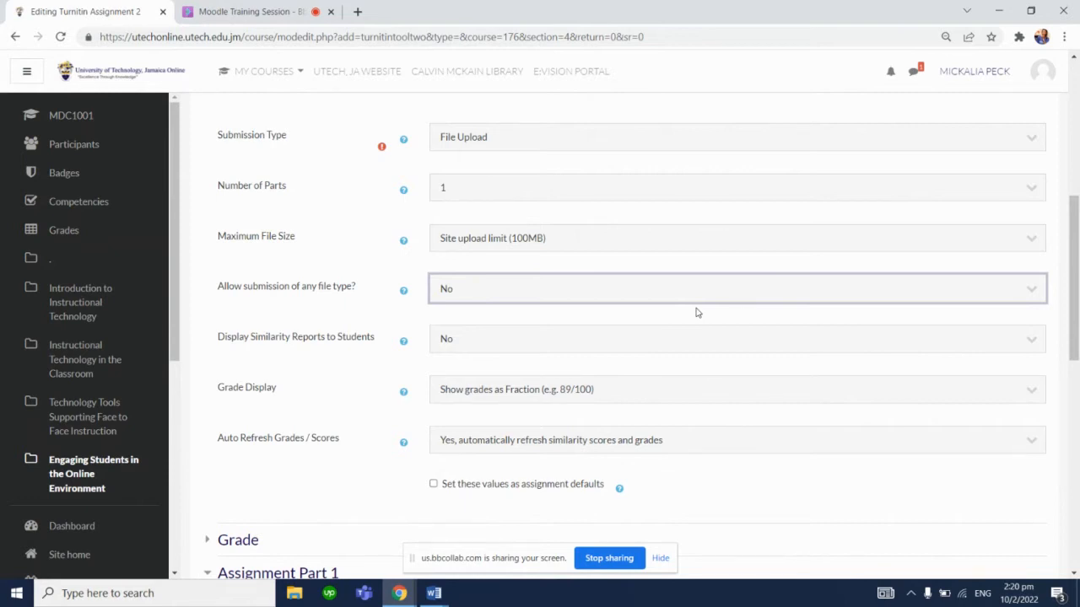
left_click(652, 349)
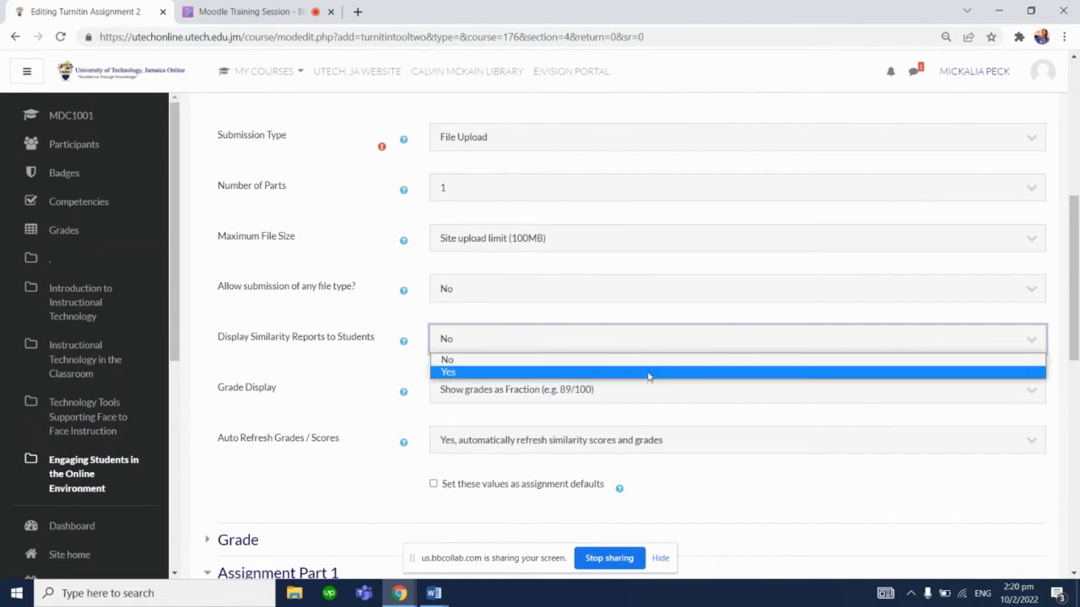
left_click(649, 372)
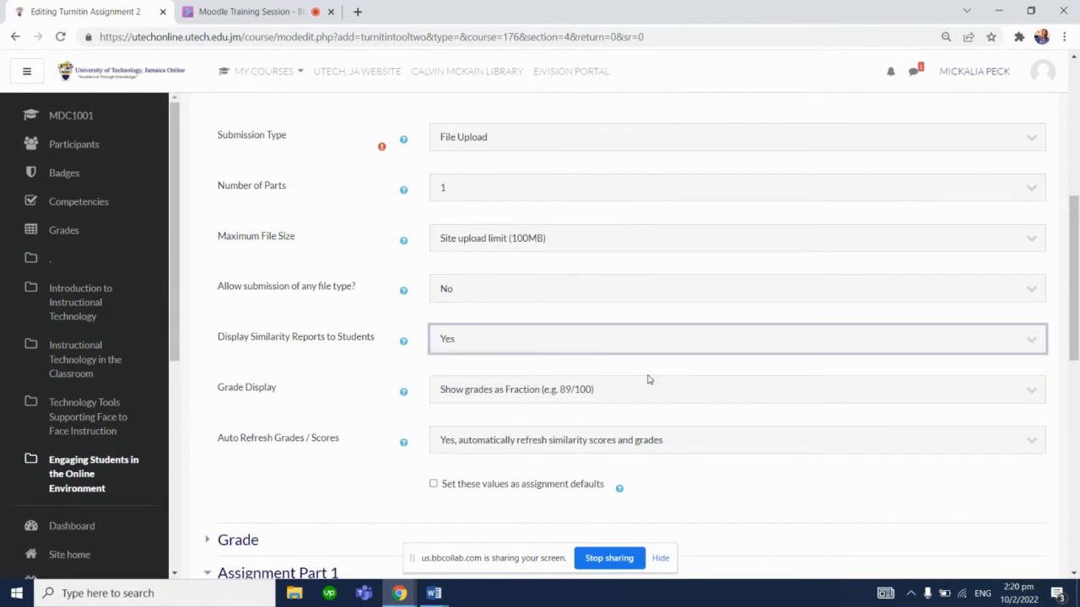
Review the Grade Display options and the Grade section's type, maximum grade and grade-to-pass fields
left_click_drag(1073, 272, 1077, 302)
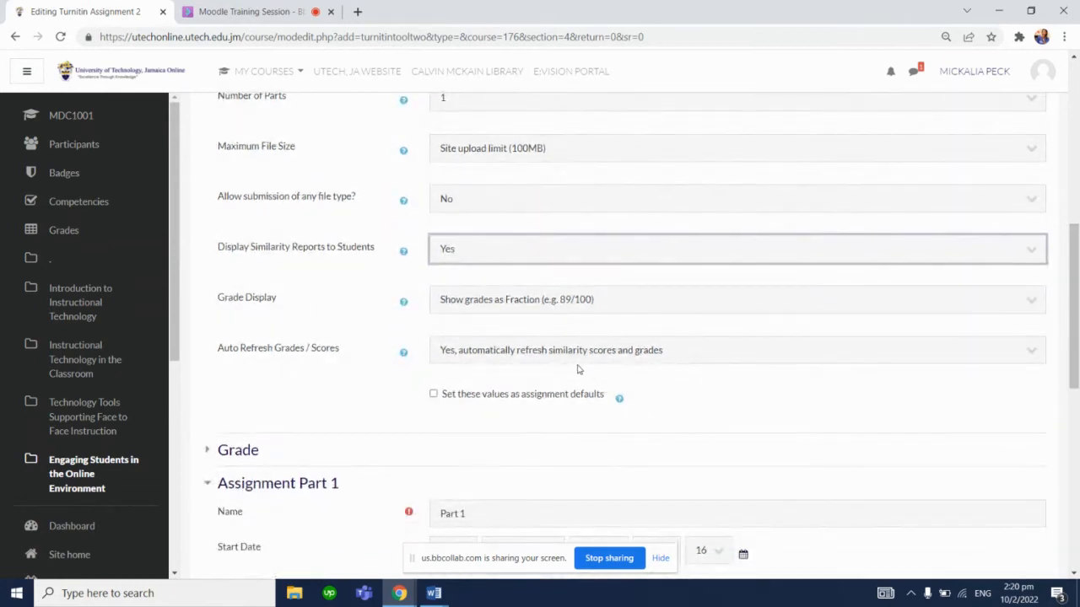
left_click(540, 310)
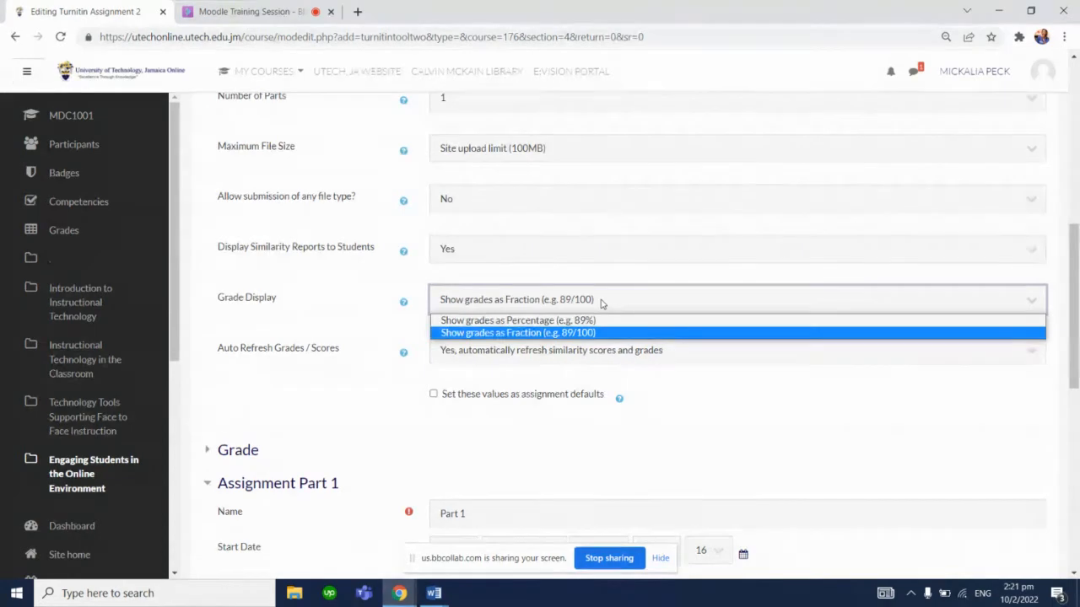
left_click(369, 369)
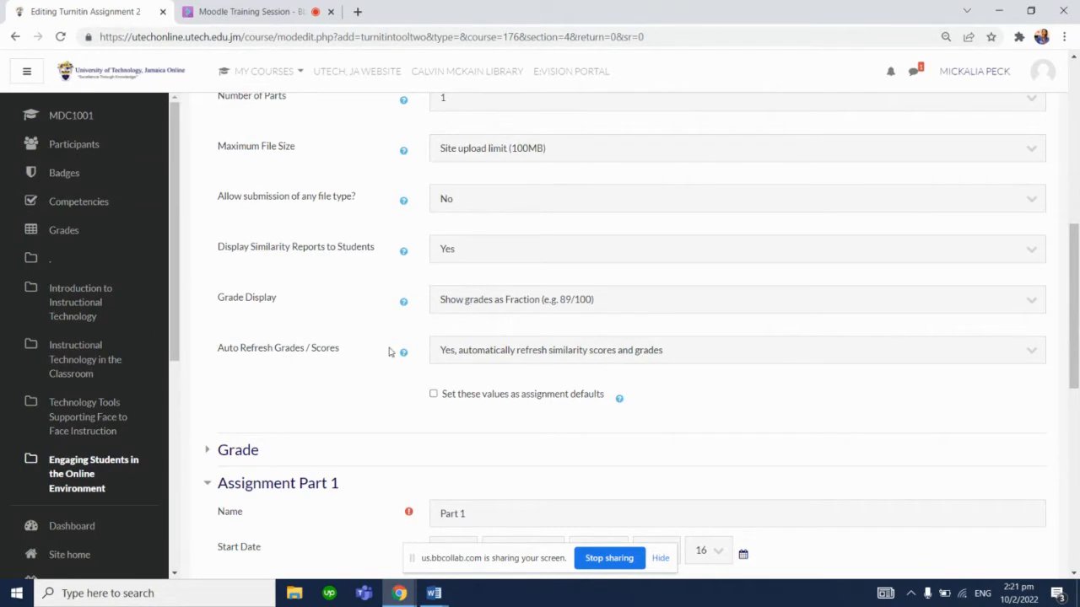
scroll(959, 377, "down", 3)
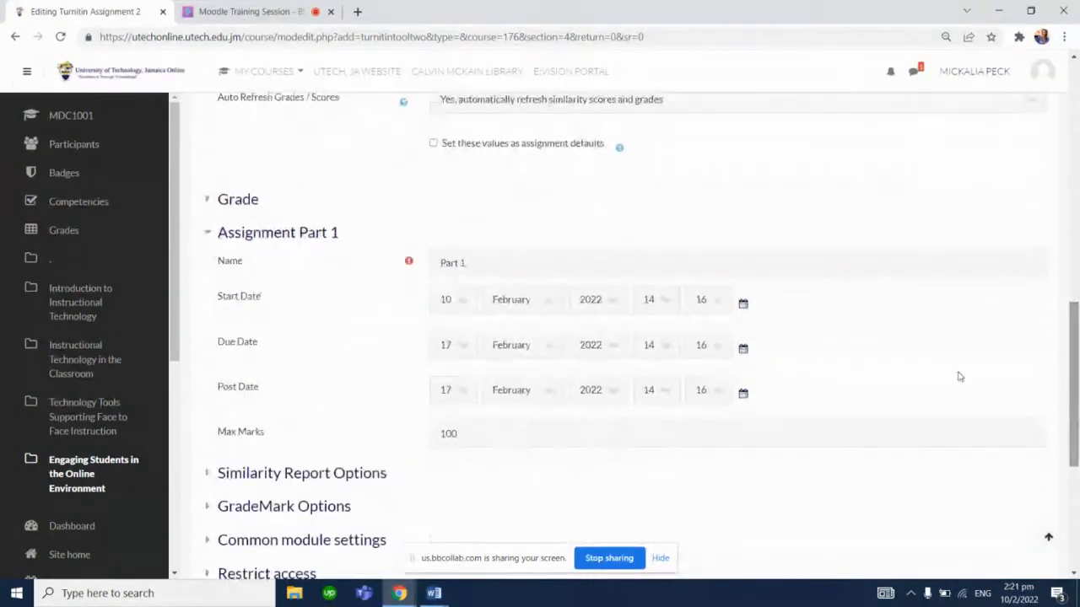
left_click(229, 200)
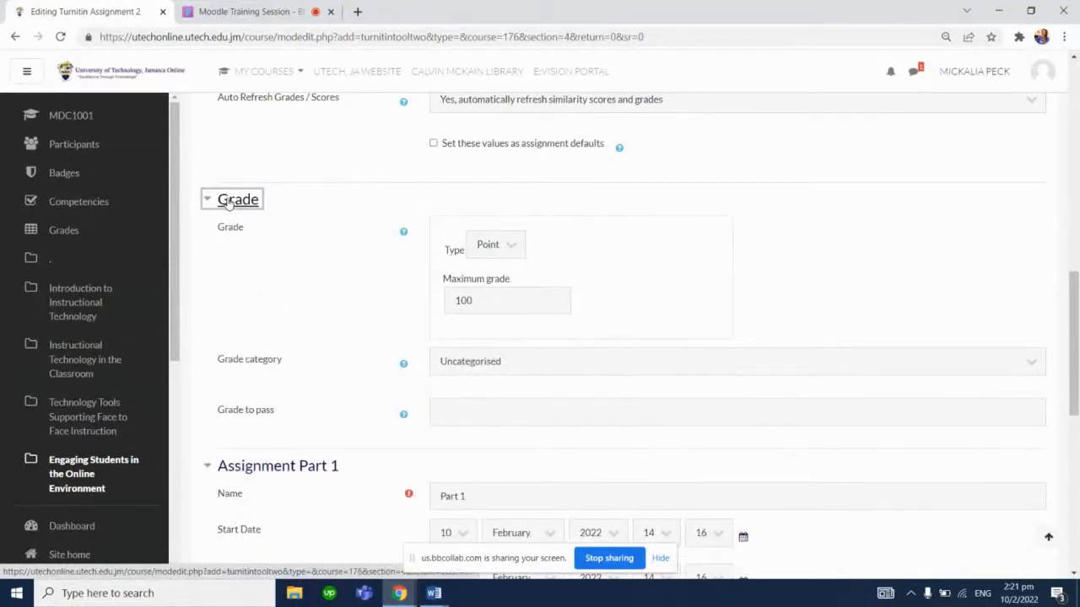
left_click(499, 251)
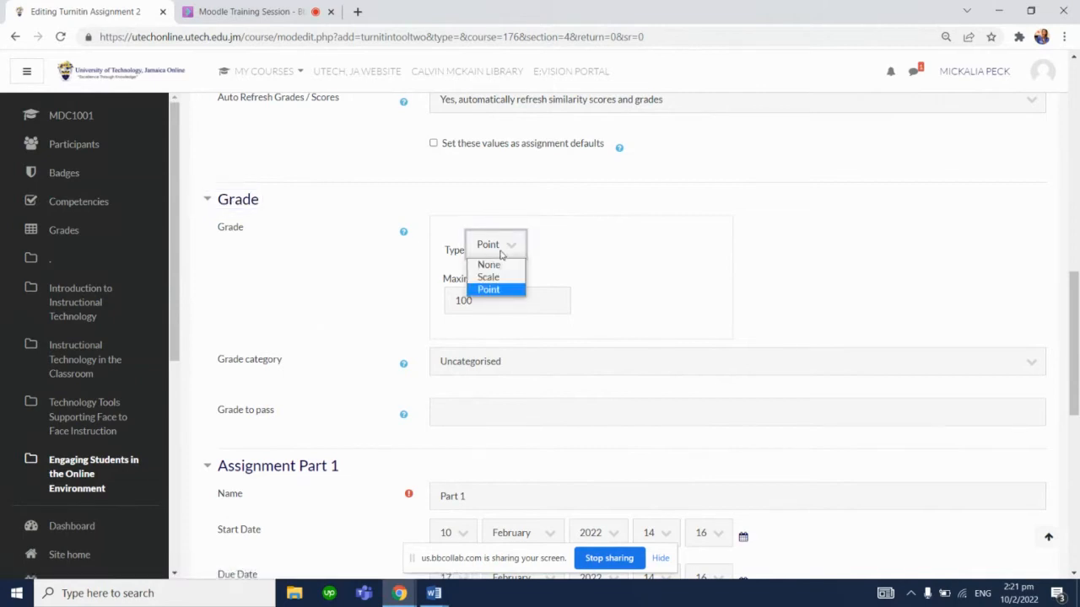
left_click(568, 240)
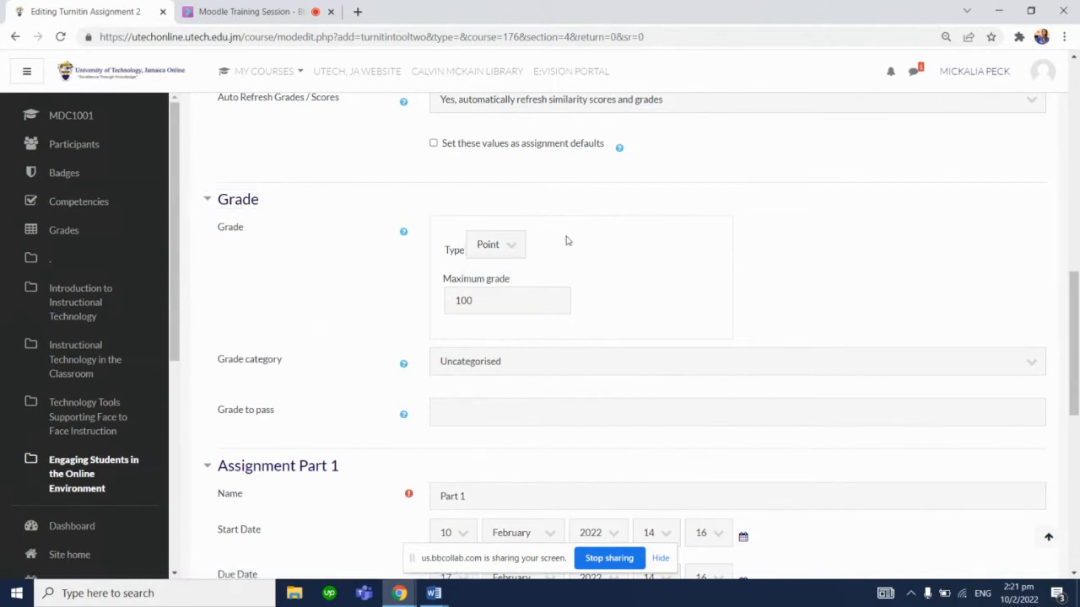
left_click(511, 303)
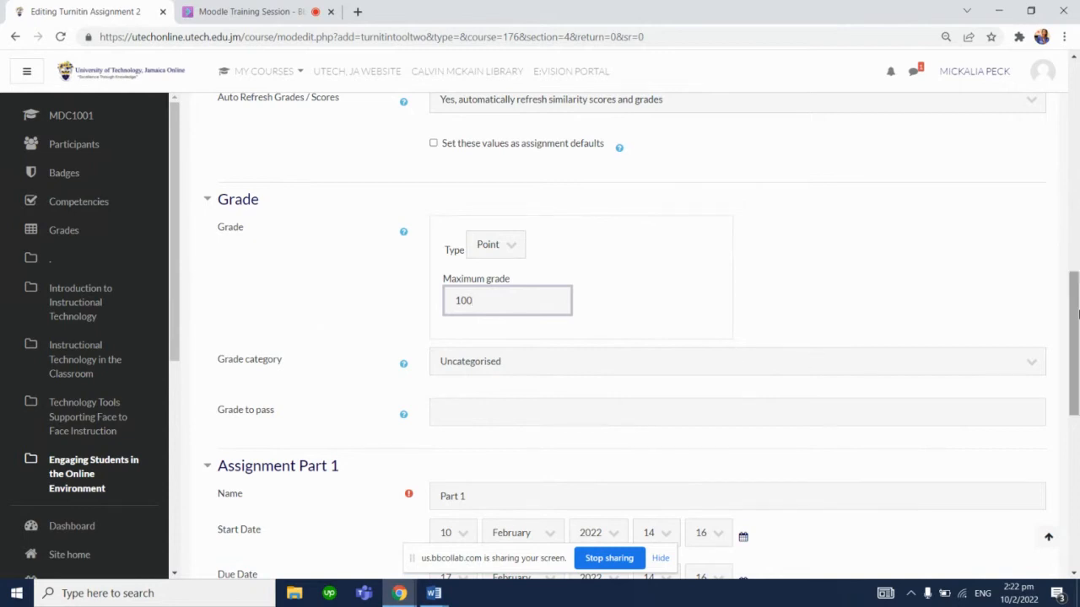
left_click_drag(1073, 325, 1074, 367)
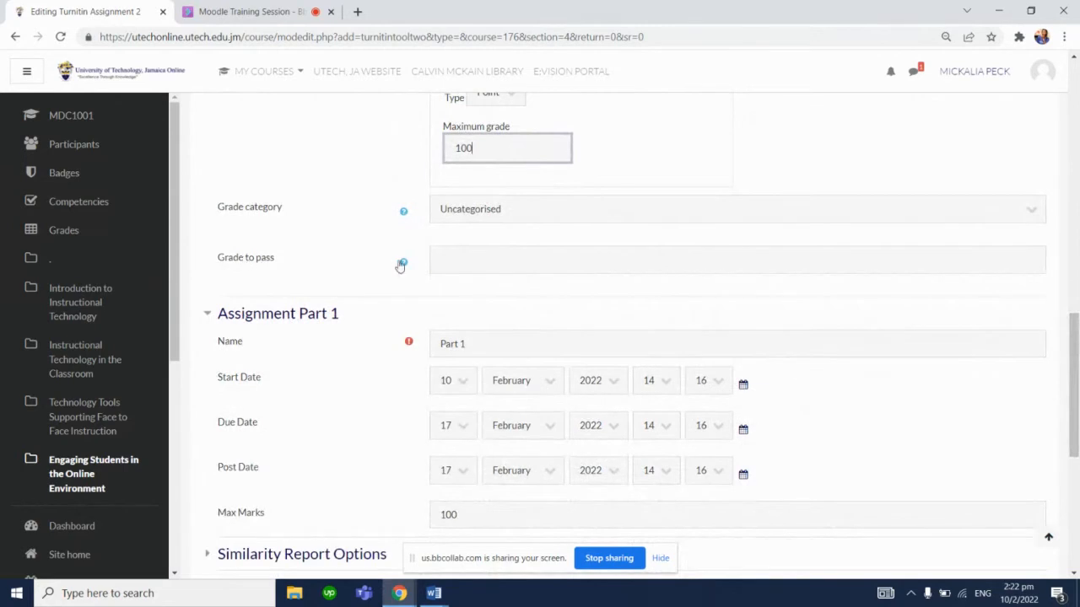
left_click(470, 265)
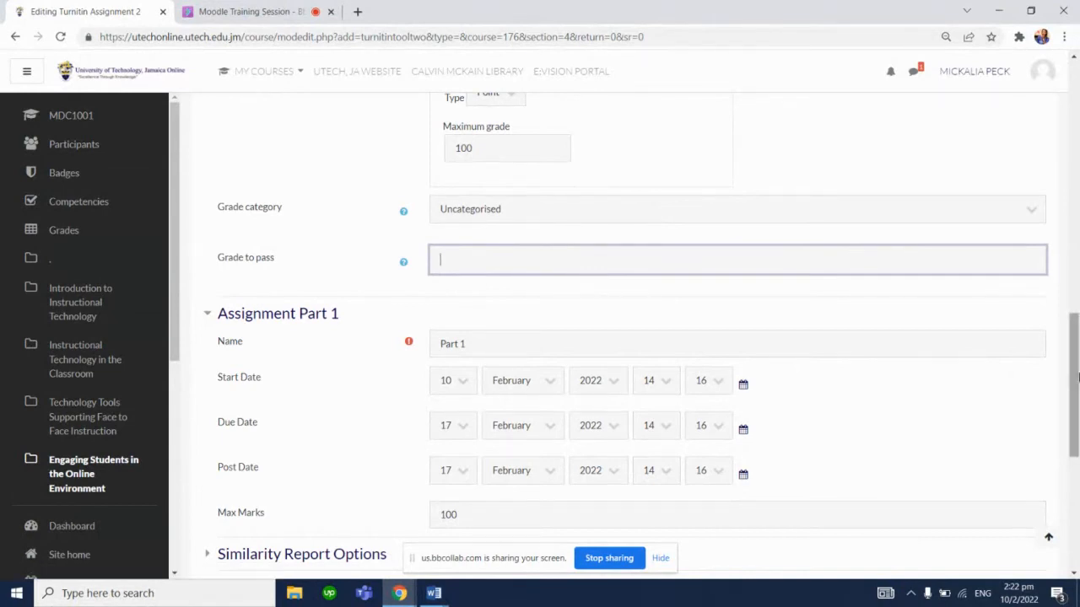
left_click_drag(1073, 383, 1077, 398)
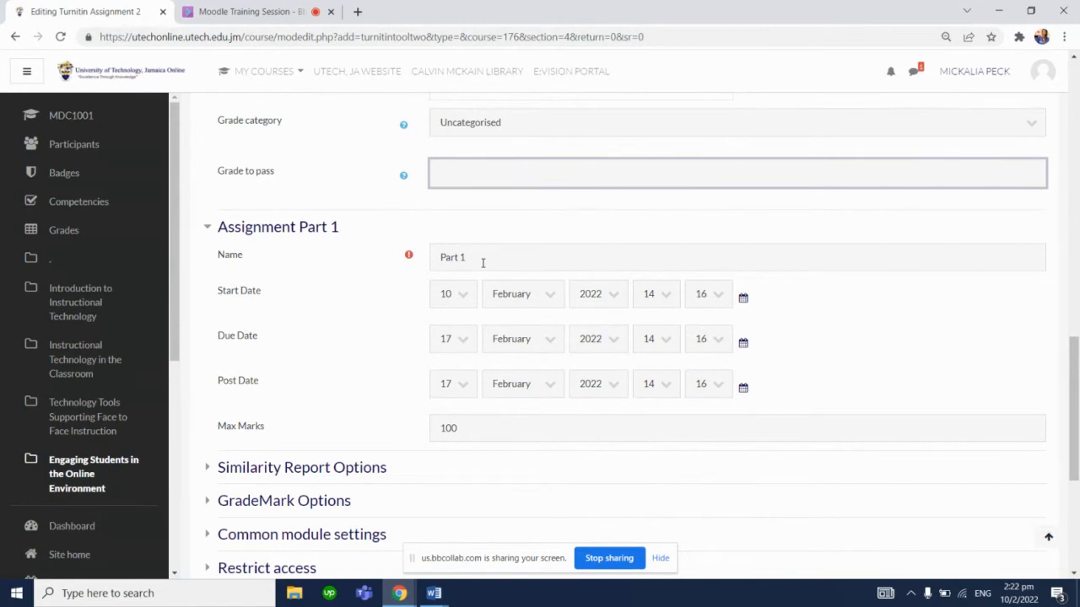
Rename Assignment Part 1 as Essay Introduction
left_click_drag(482, 263, 411, 255)
key("BackSpace")
type("te")
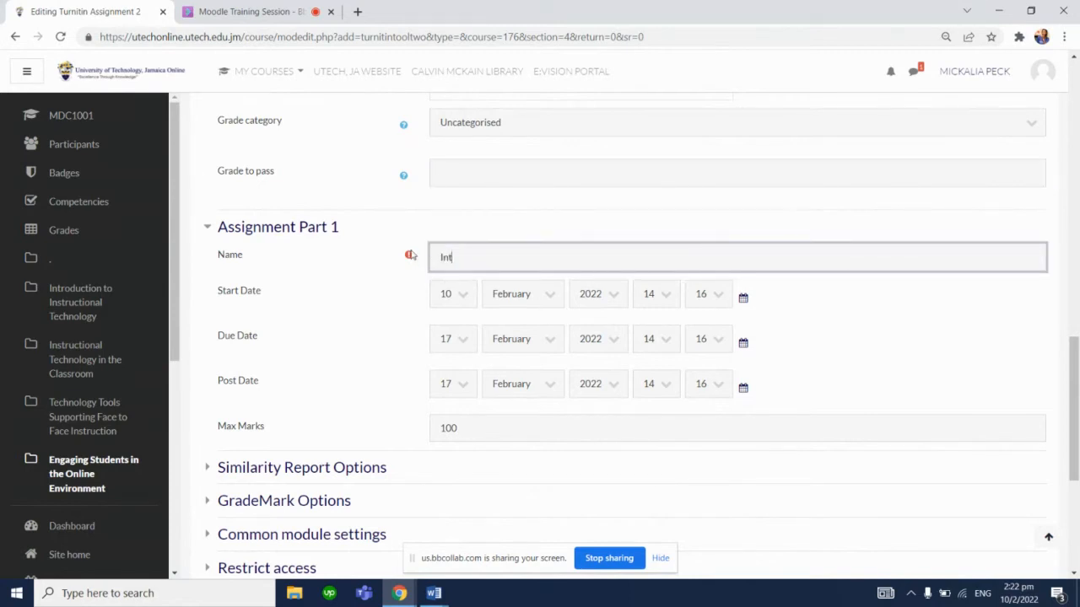
key("BackSpace")
key("BackSpace")
type("Essay Intr")
type("iduc")
key("BackSpace")
key("BackSpace")
key("BackSpace")
key("BackSpace")
type("oduction")
Set the Post Date of the part to 18 February 2022
left_click_drag(1078, 369, 1076, 387)
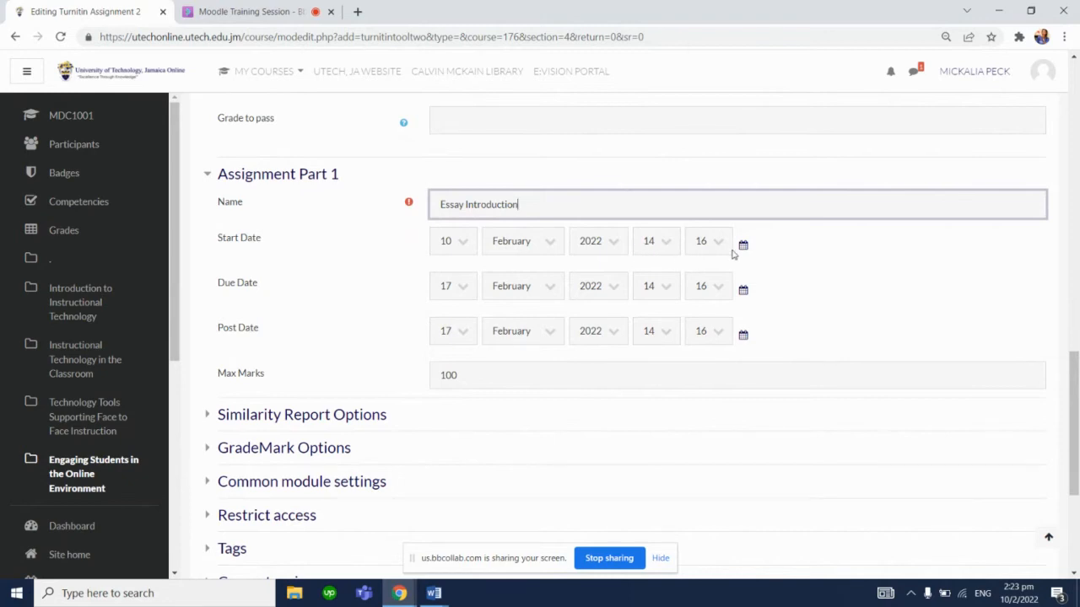
left_click(667, 241)
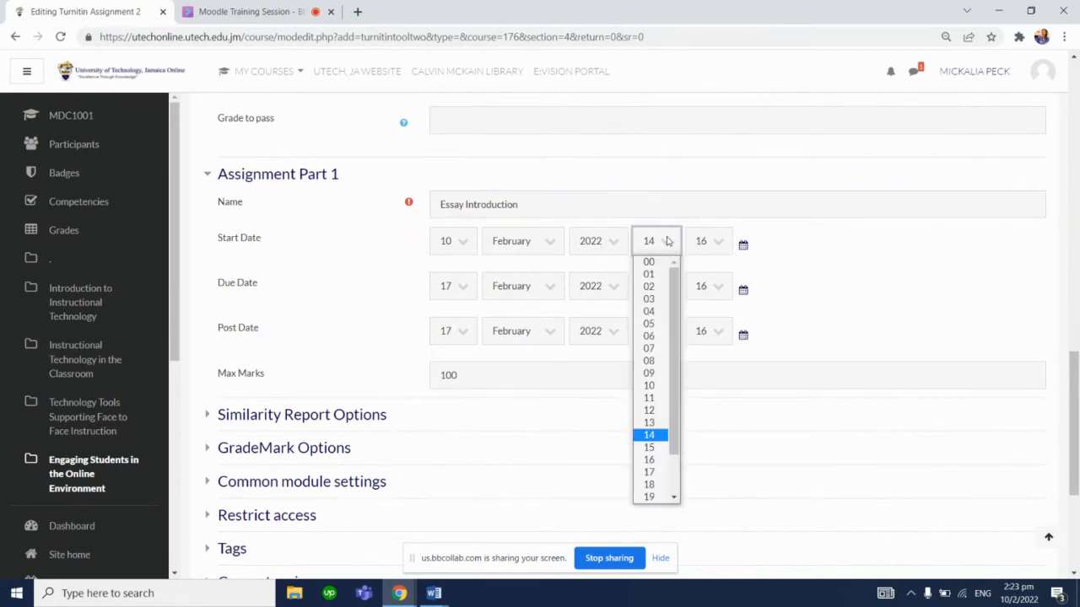
left_click(651, 434)
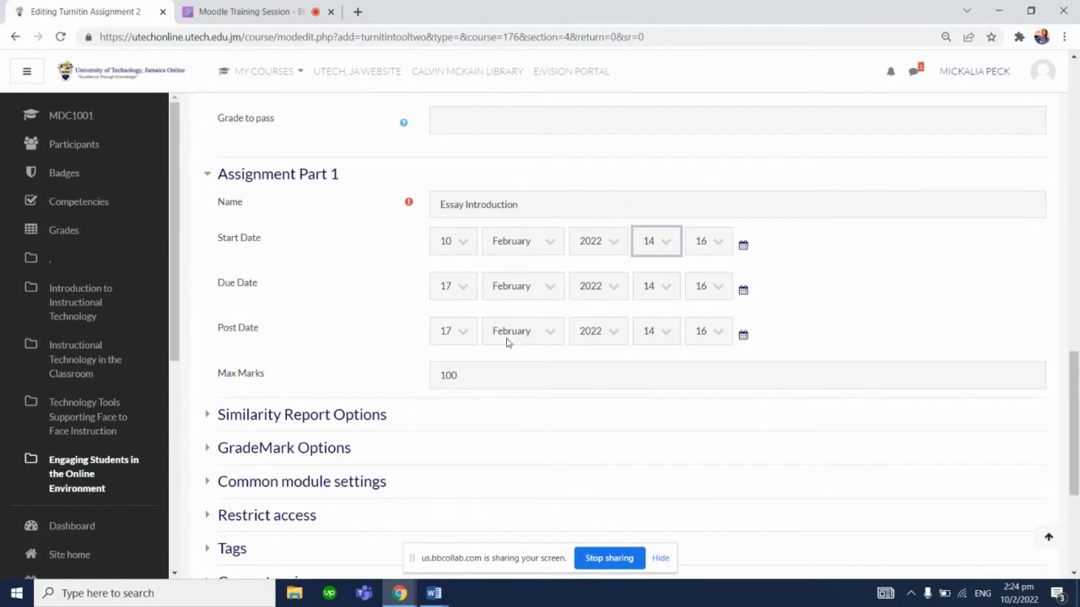
left_click(461, 334)
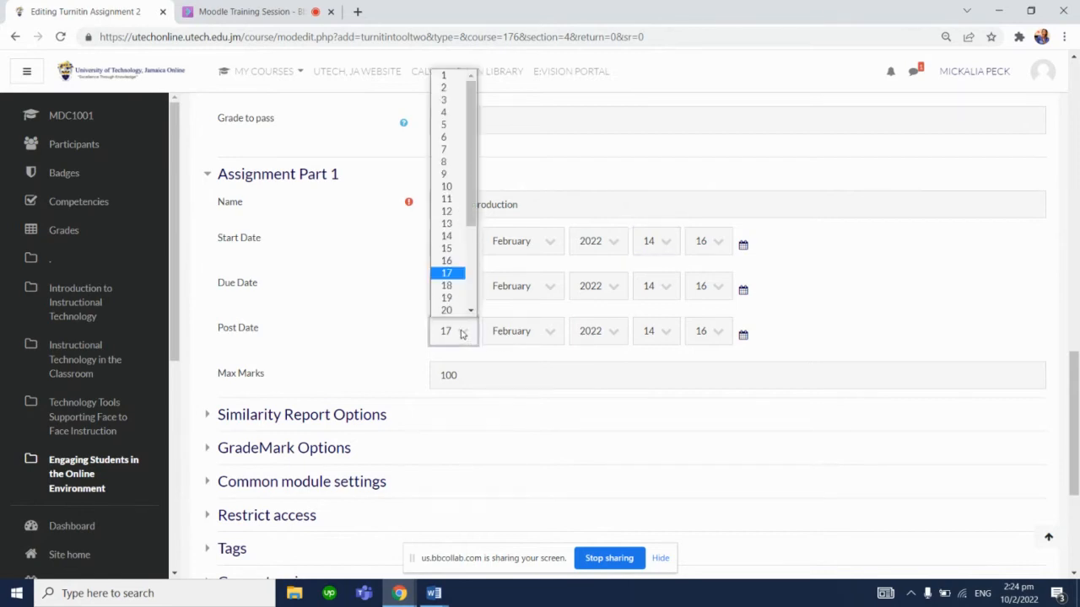
left_click(447, 287)
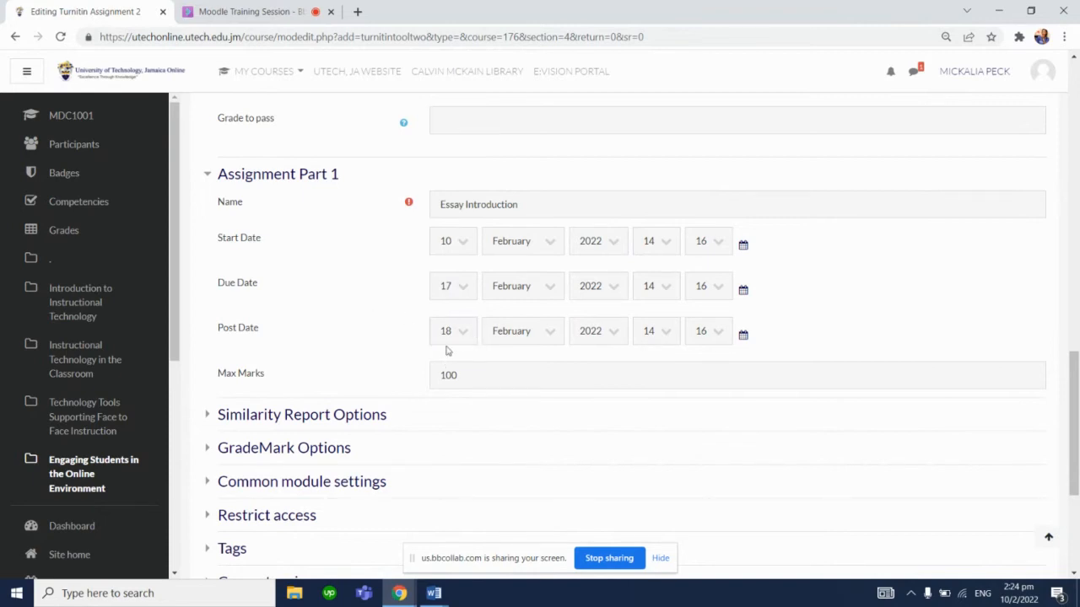
Check the Collaborate session chat and attendee list, then return to the assignment form
left_click_drag(1072, 374, 1075, 403)
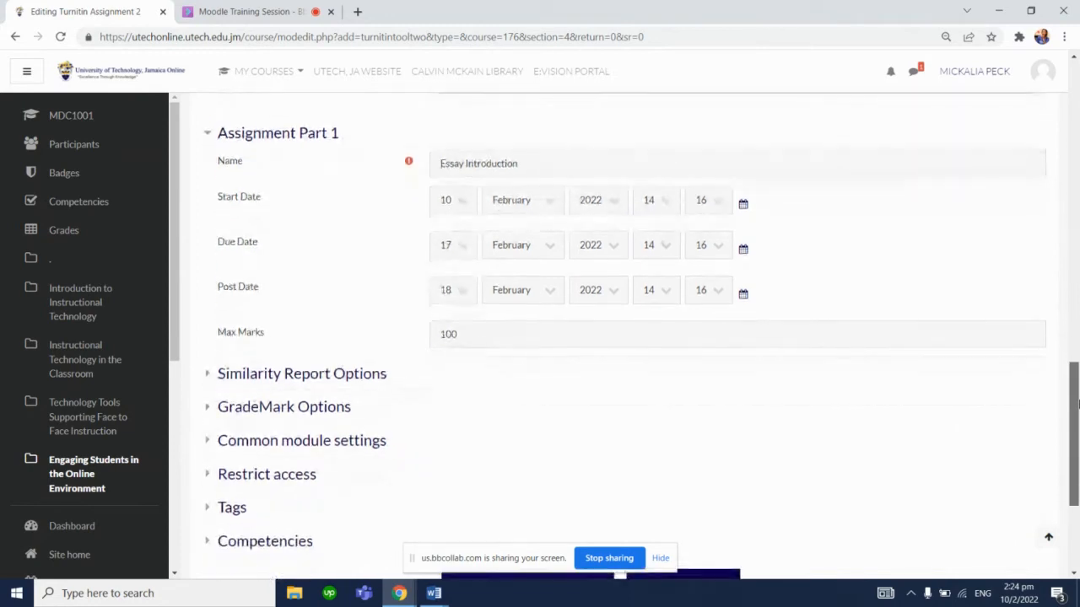
left_click(309, 8)
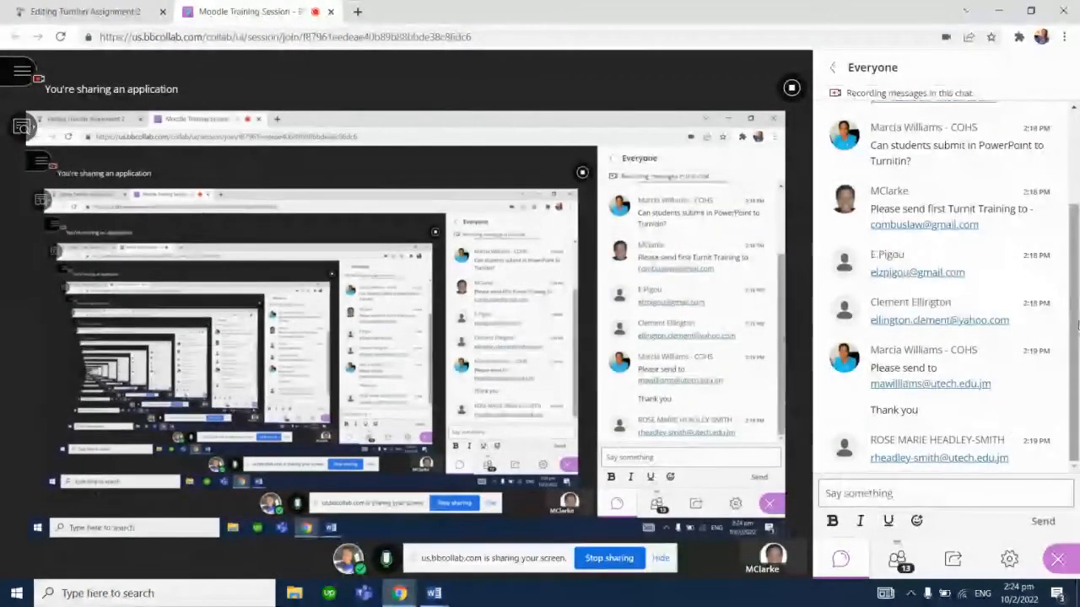
left_click_drag(1073, 318, 1079, 399)
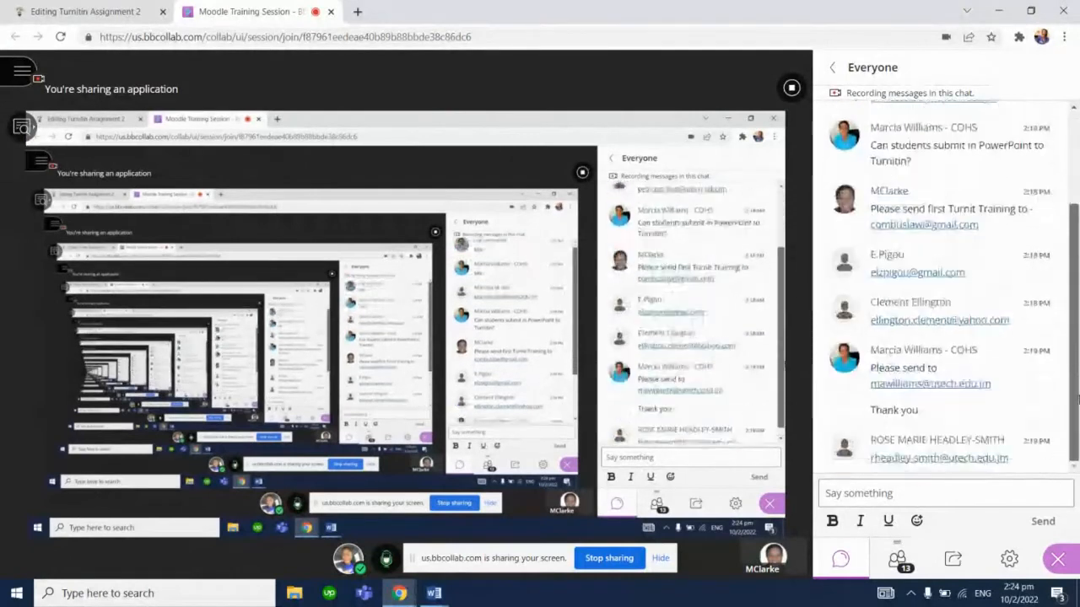
left_click(909, 565)
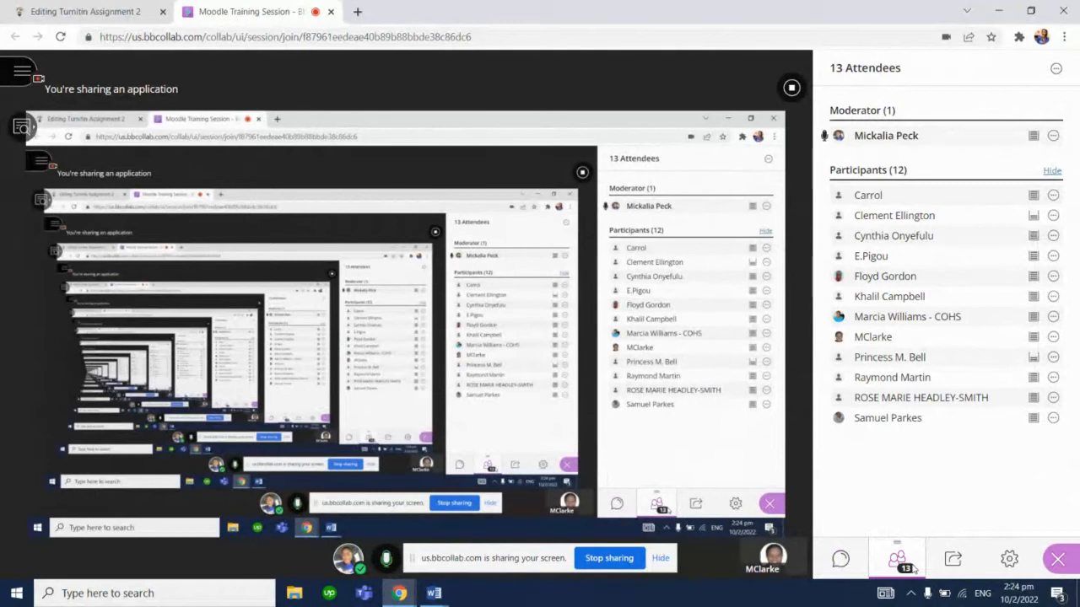
left_click(858, 560)
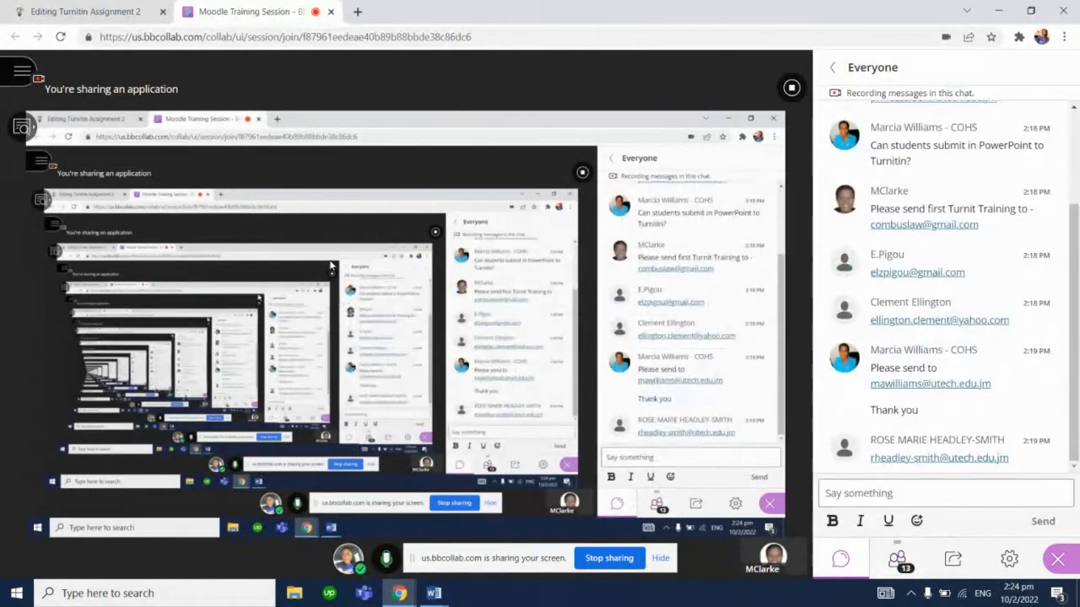
left_click(108, 7)
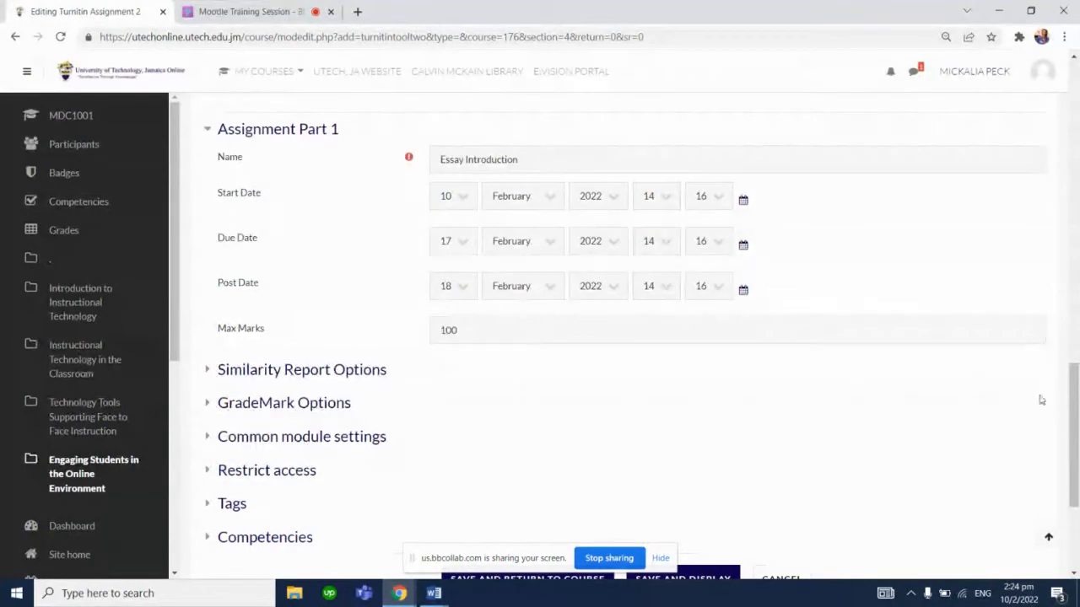
In Similarity Report Options, set late submissions to No and report generation to immediately, with resubmission allowed until the due date
scroll(1074, 406, "down", 1)
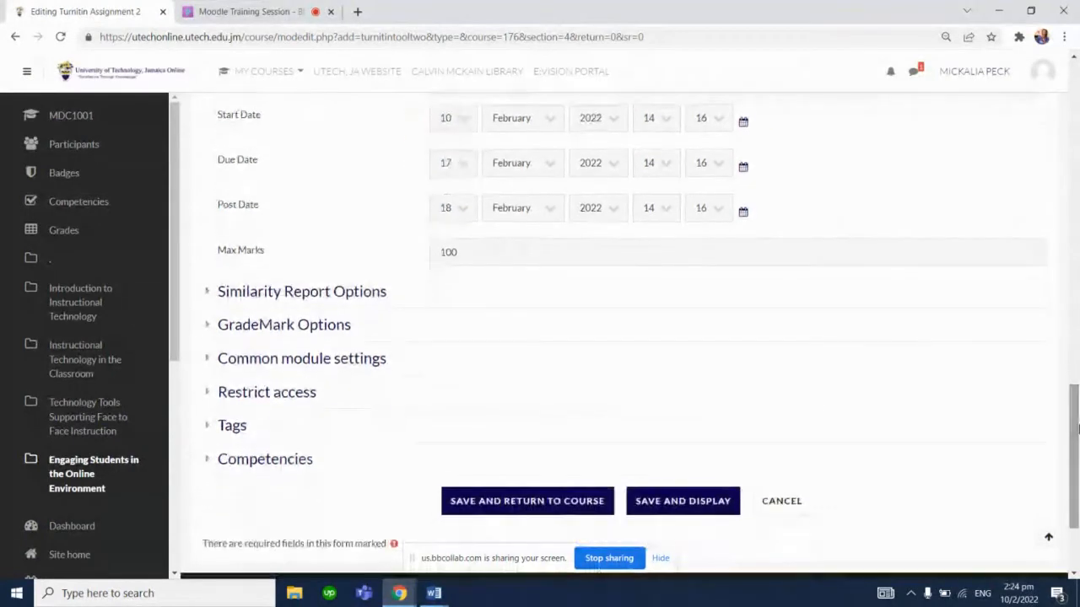
left_click(349, 293)
scroll(1074, 383, "down", 2)
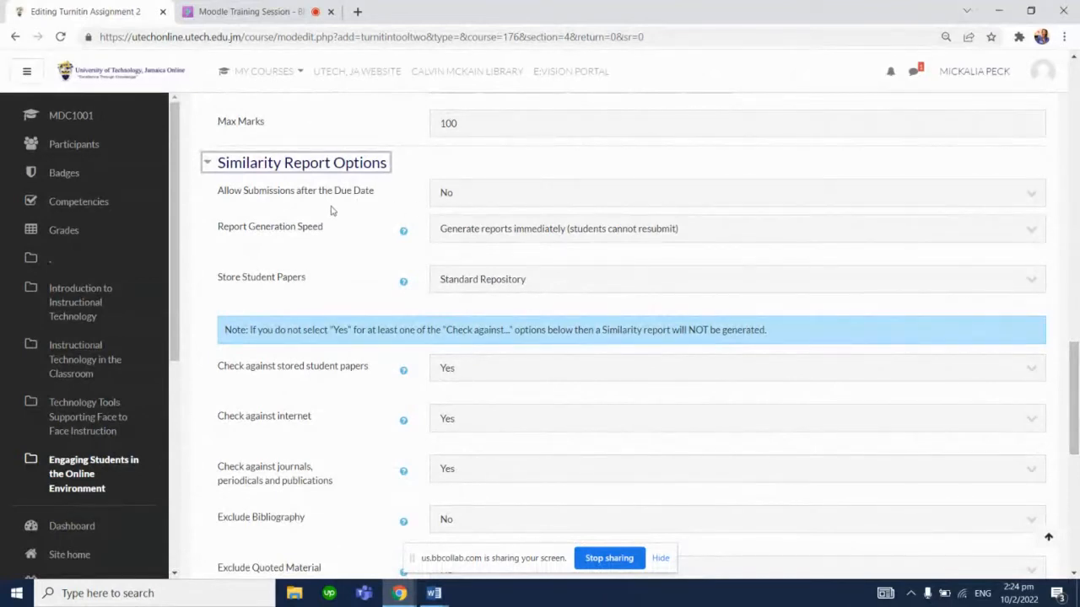
left_click(489, 199)
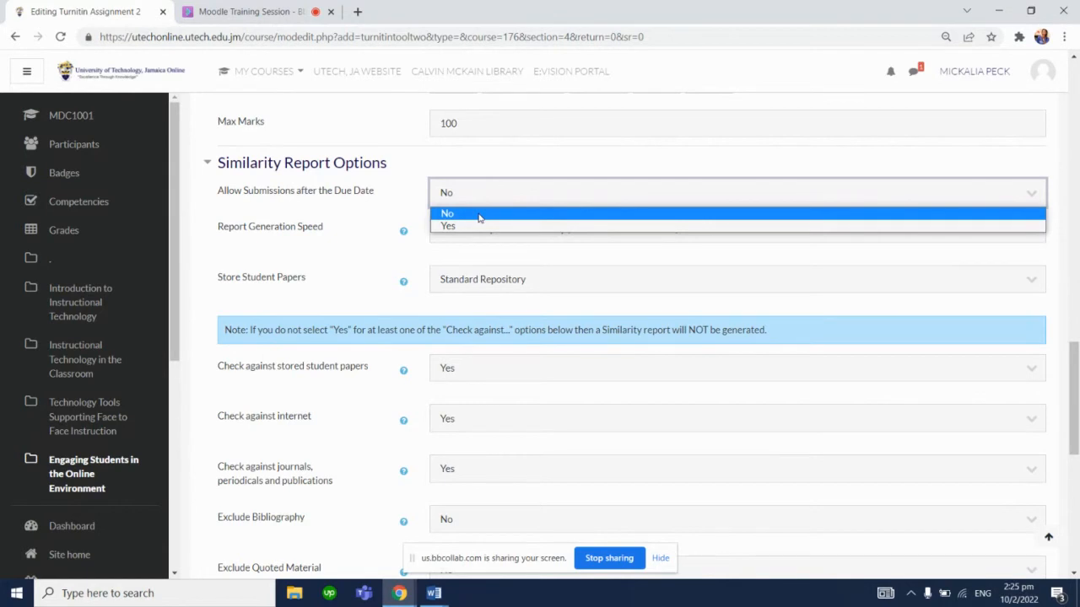
left_click(478, 215)
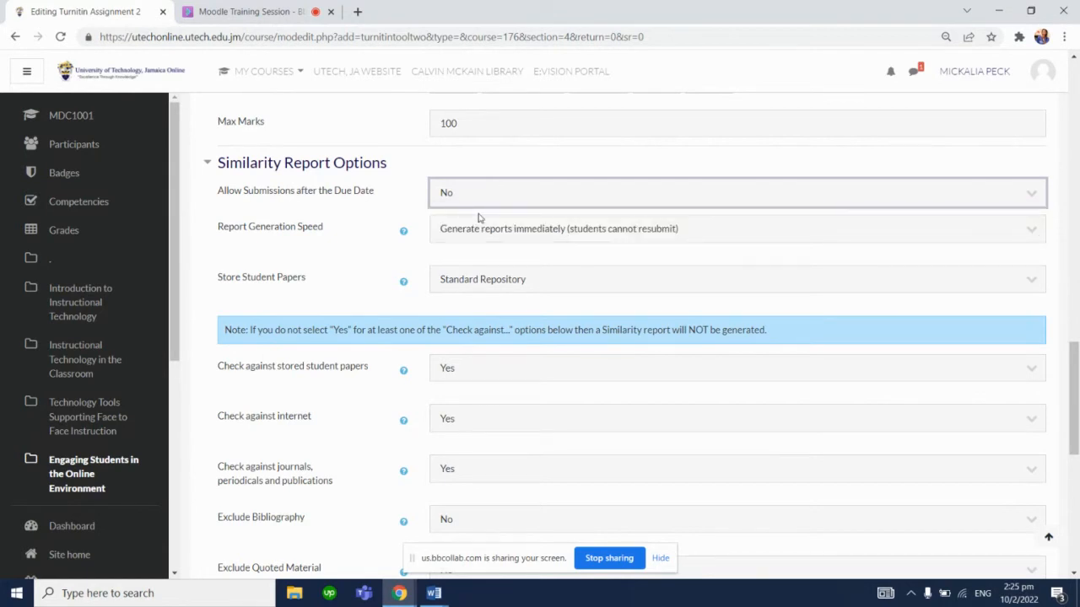
left_click(486, 238)
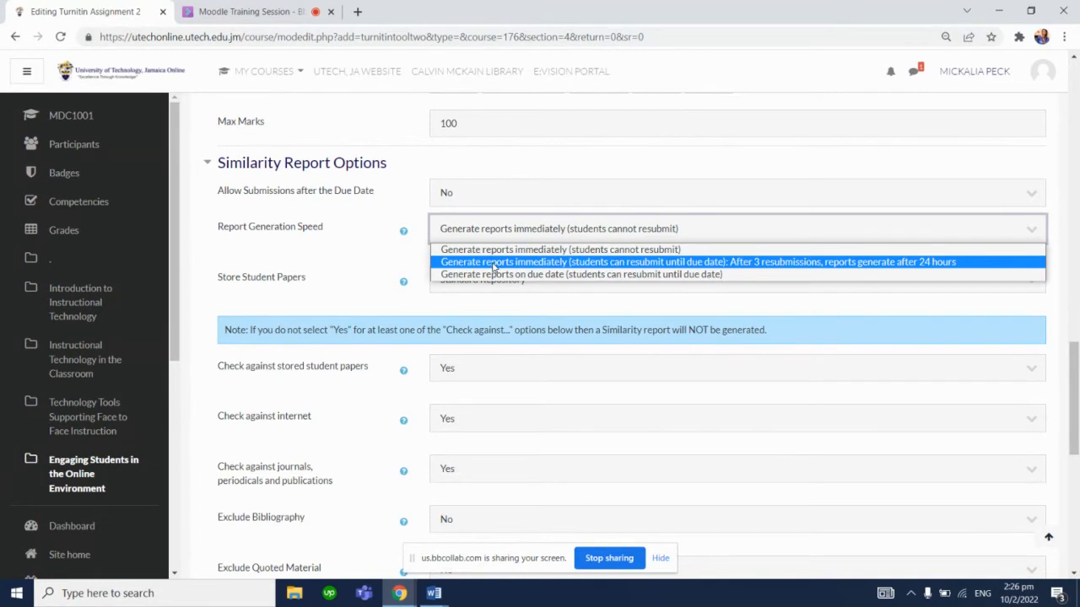
left_click(494, 262)
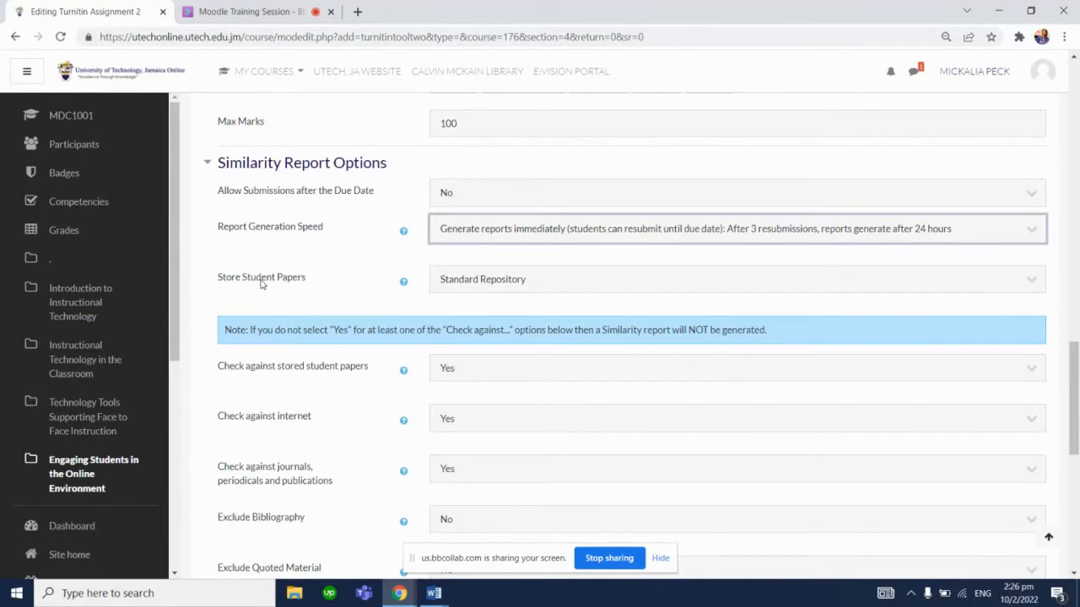
Set Store Student Papers to Standard Repository and Check against stored student papers to Yes
left_click(477, 285)
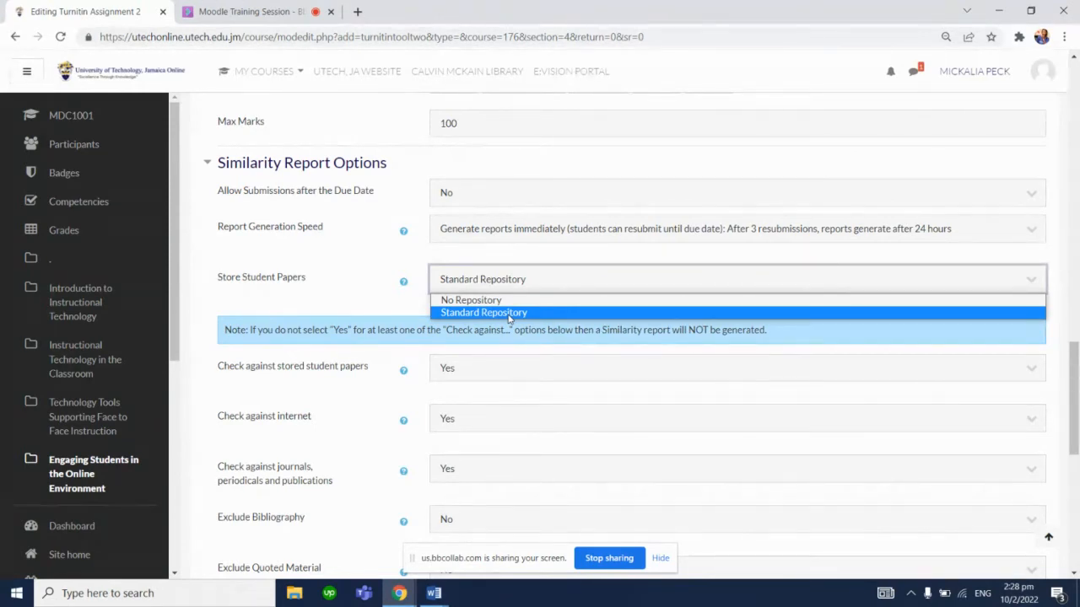
left_click(509, 314)
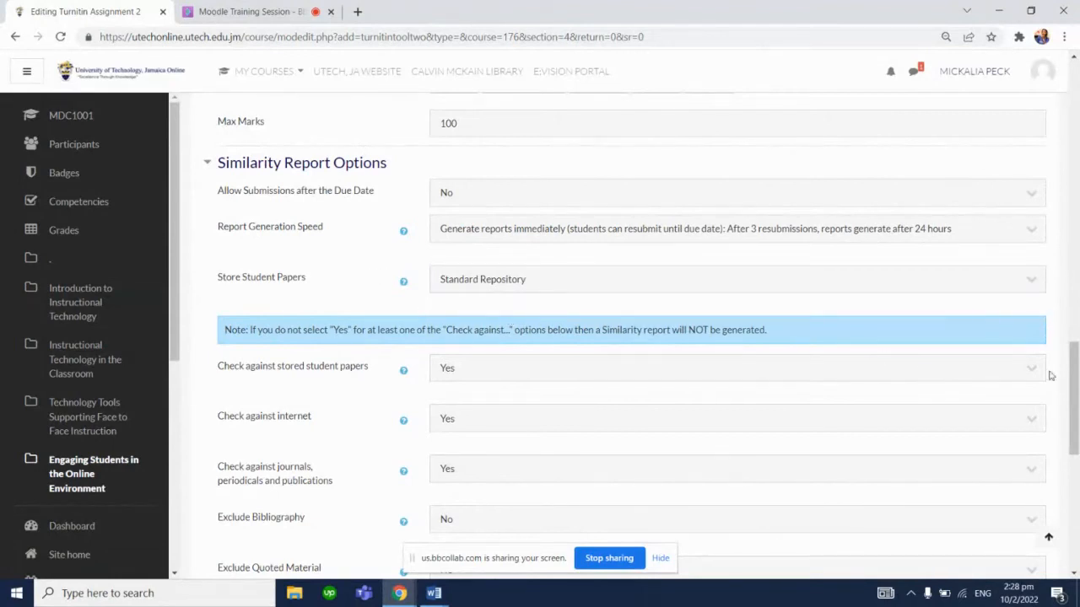
scroll(1052, 376, "down", 1)
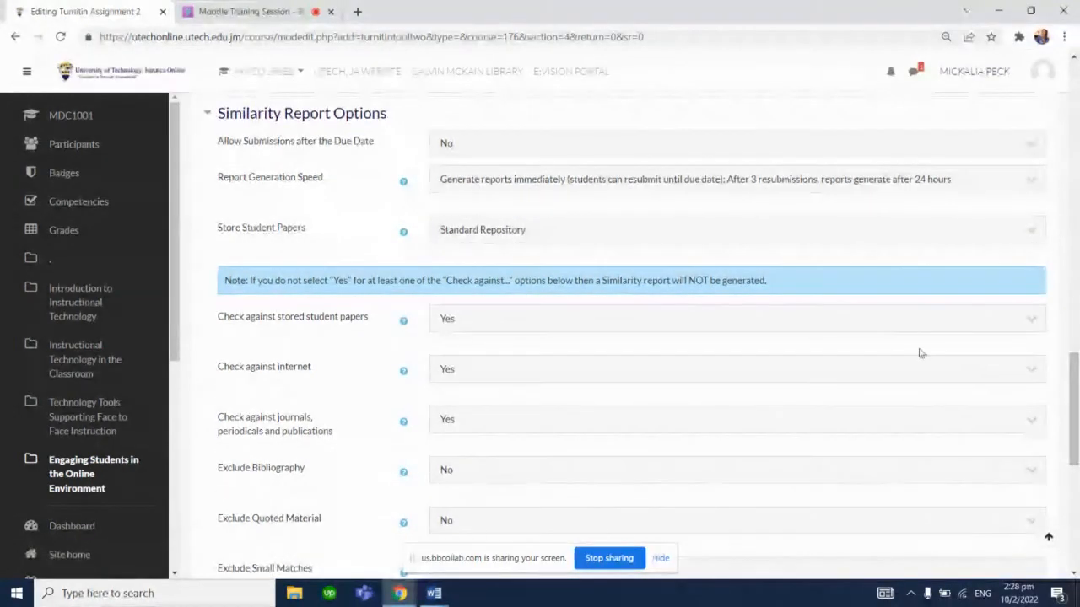
left_click(890, 327)
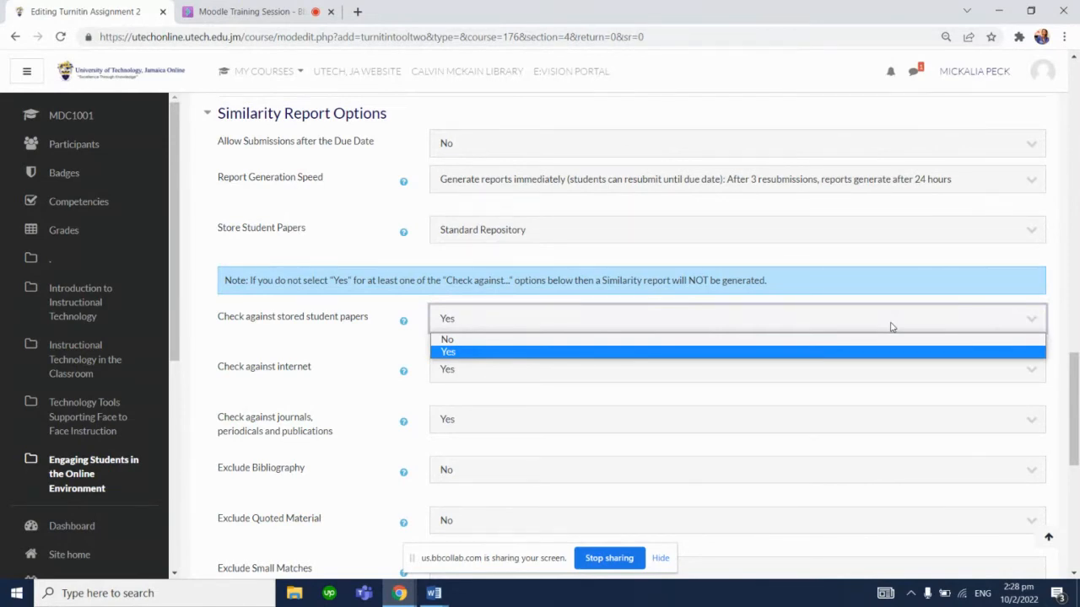
left_click(484, 354)
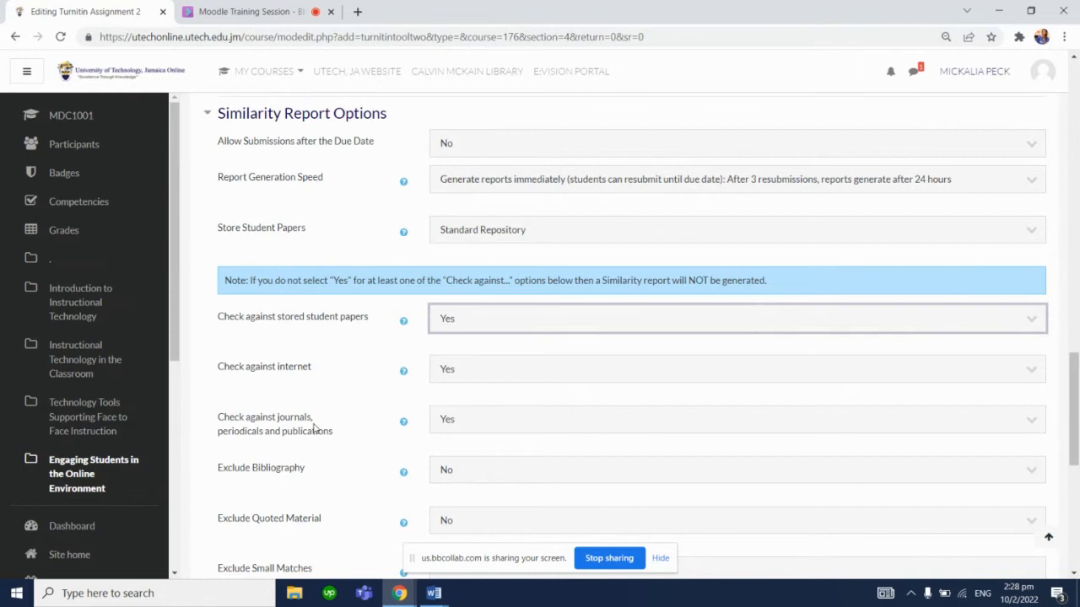
left_click(369, 383)
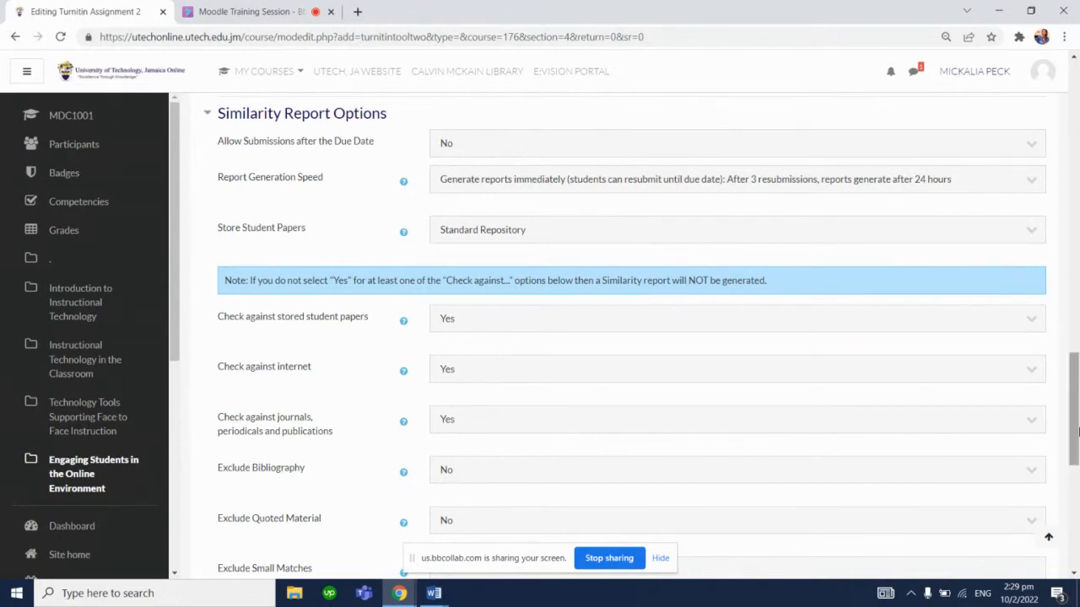
Set Exclude Small Matches to 15 Words in the similarity report options
left_click_drag(1075, 431, 1077, 465)
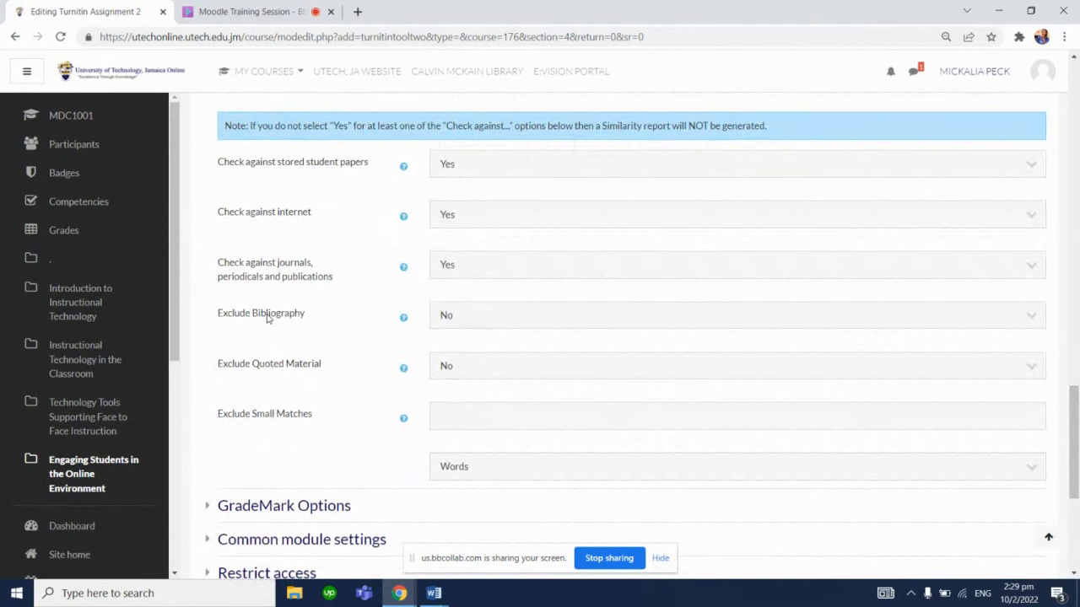
left_click(499, 327)
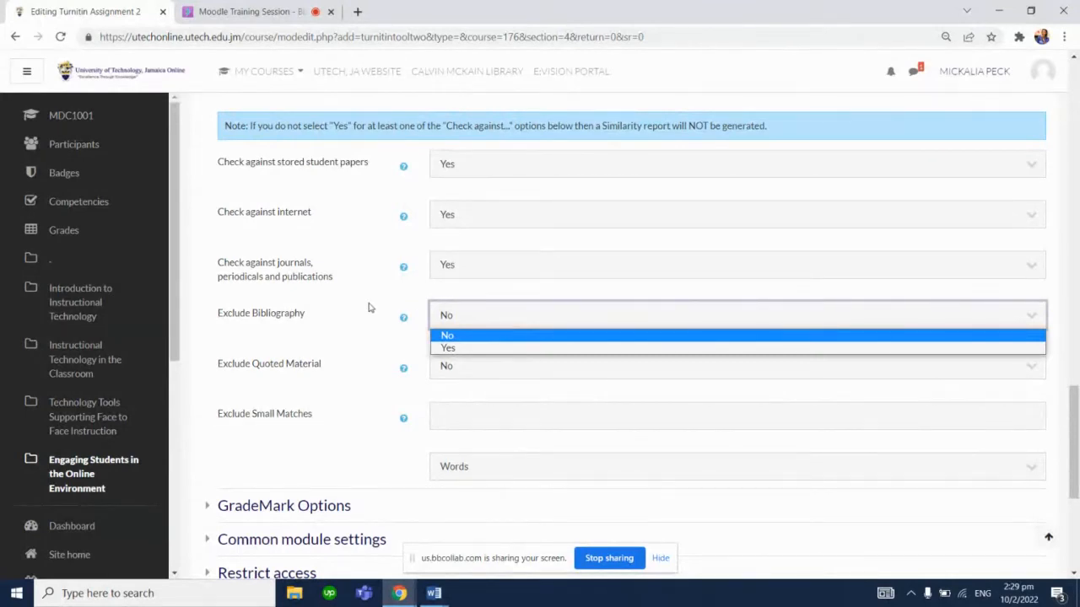
left_click(369, 307)
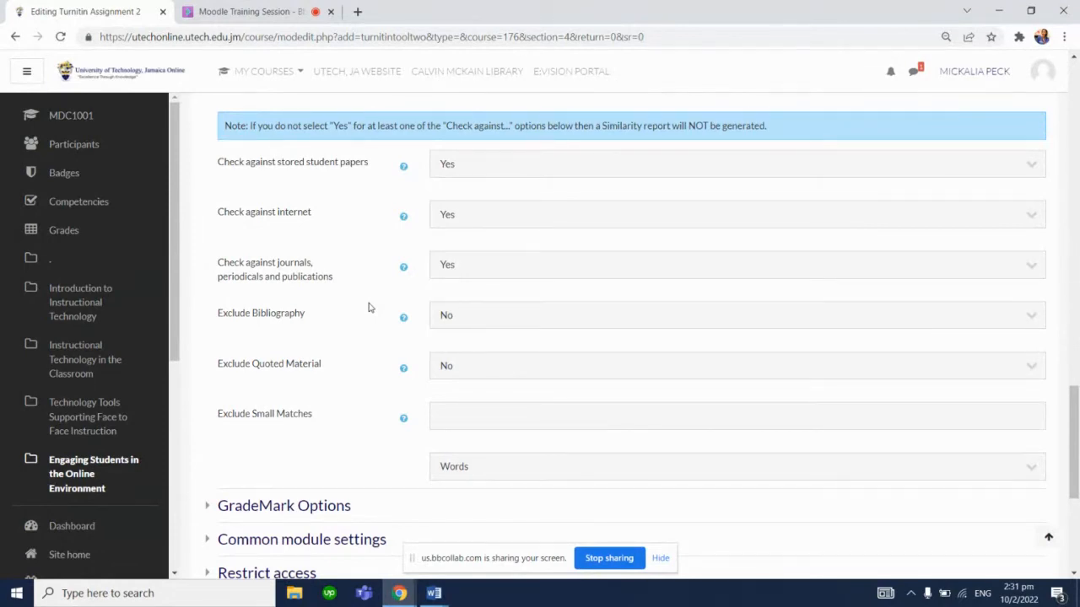
left_click(461, 423)
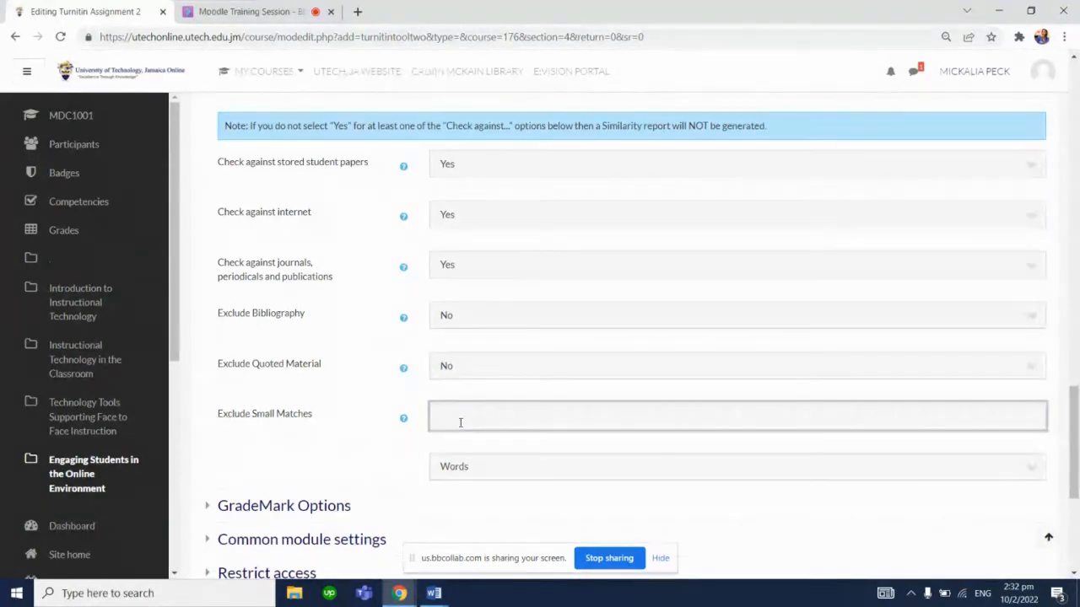
type("15")
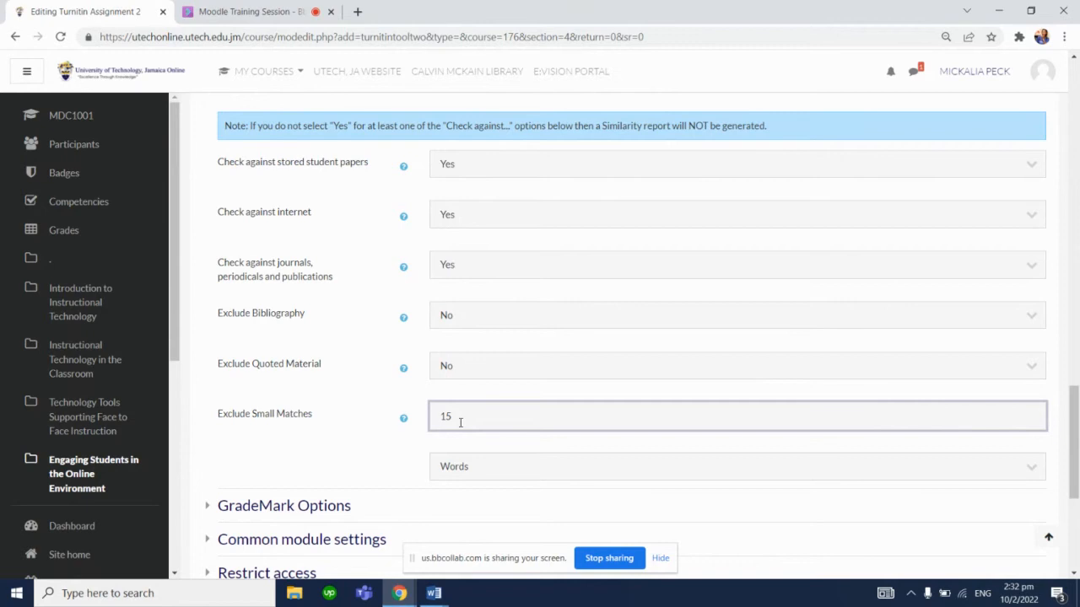
left_click(472, 466)
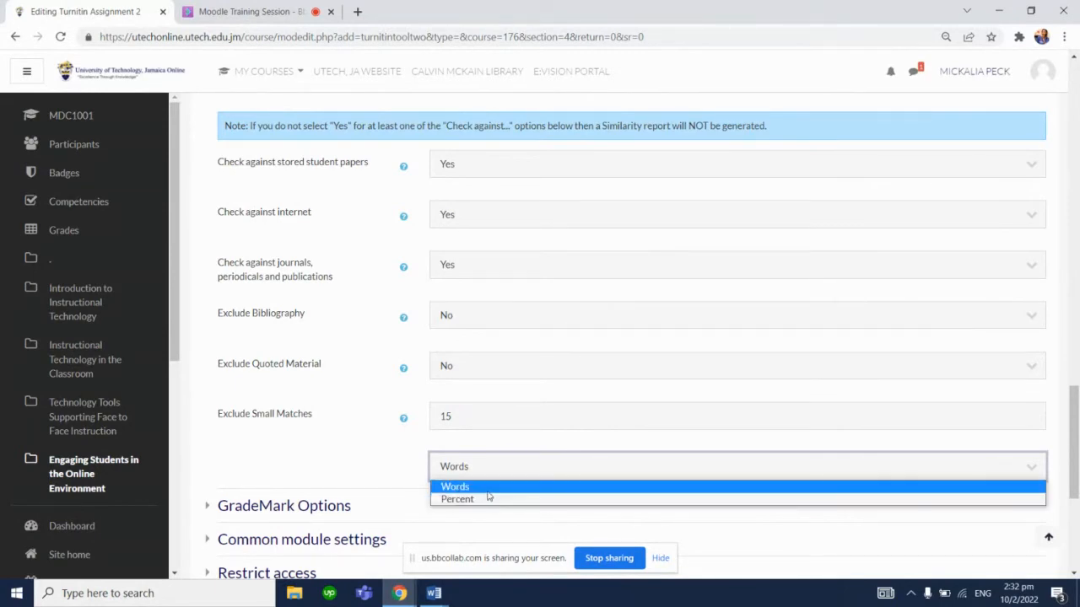
left_click(490, 487)
left_click(381, 489)
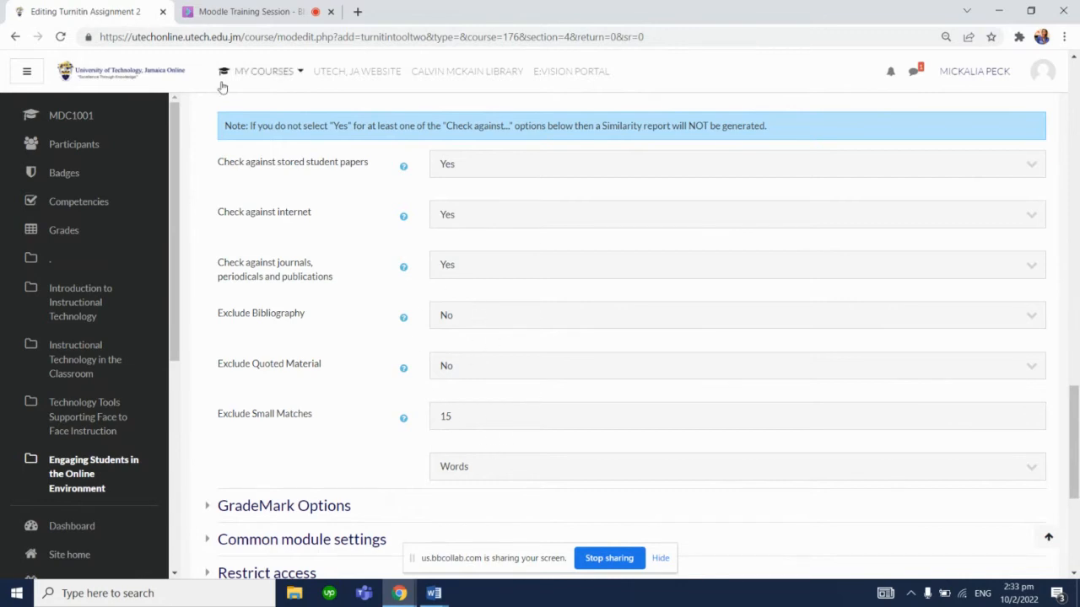
Check the Collaborate session chat and attendee list, then return to the assignment form
left_click(246, 12)
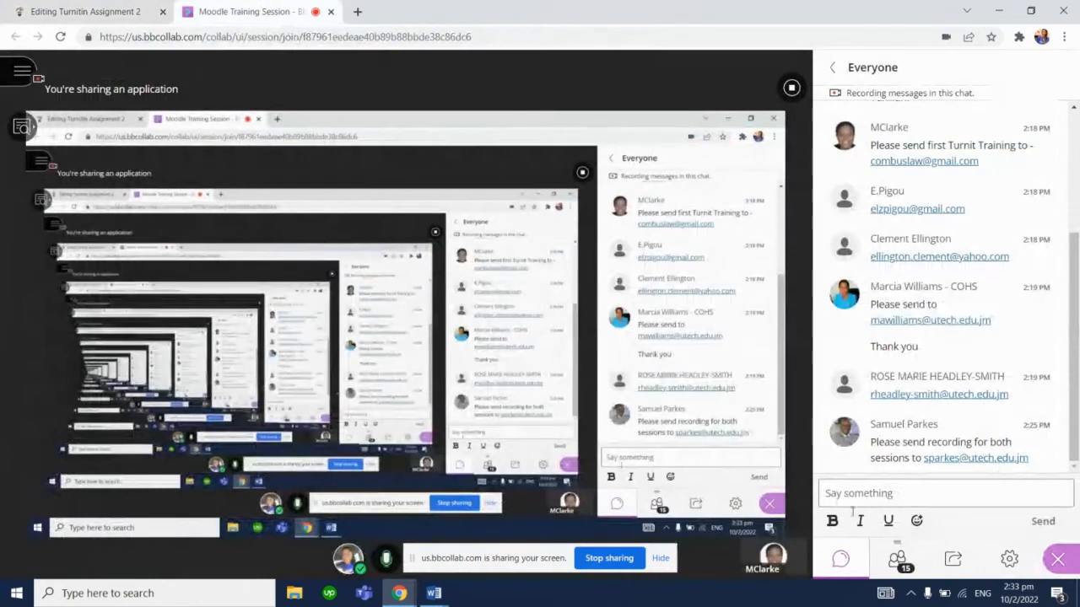
left_click(882, 558)
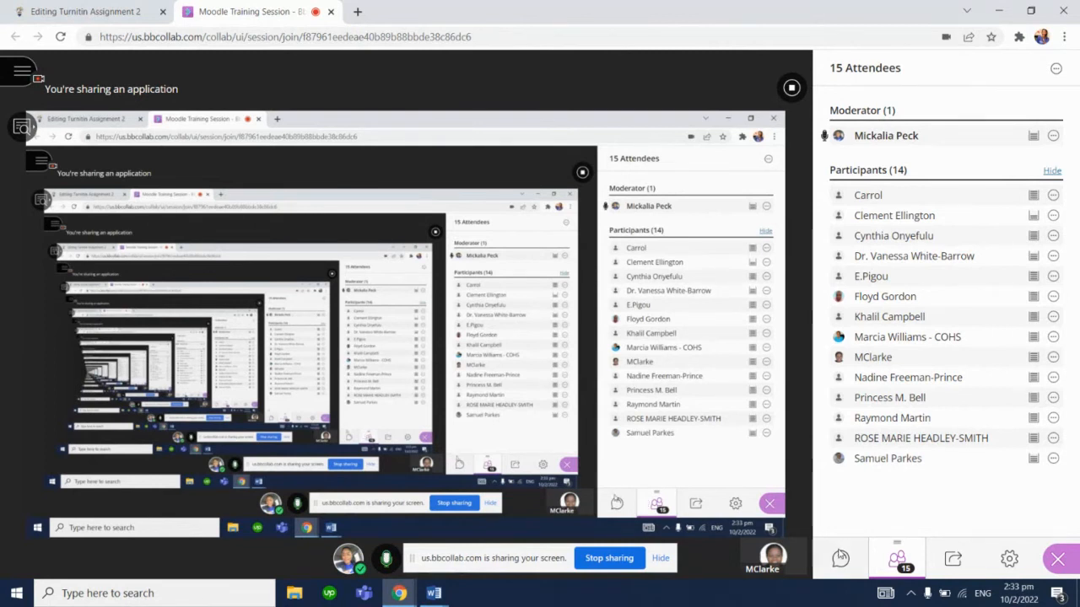
left_click(840, 558)
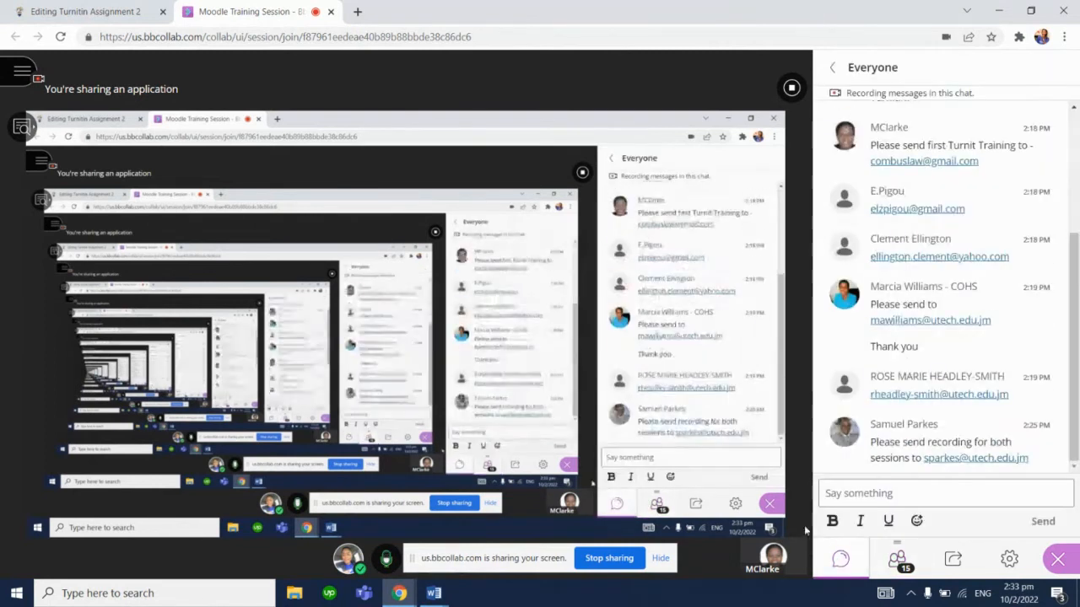
left_click(97, 11)
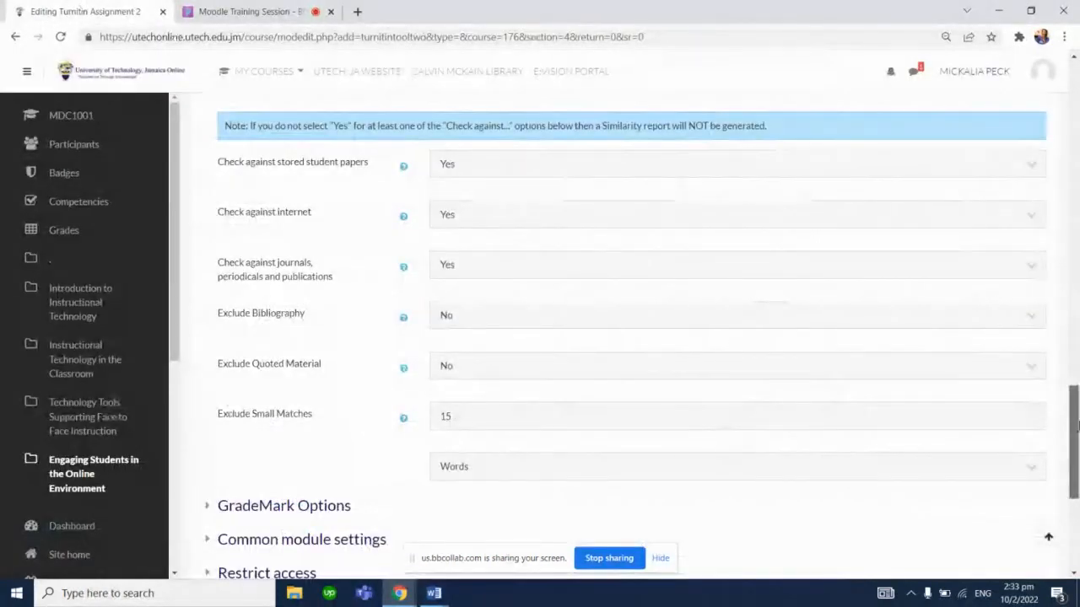
Expand GradeMark Options and browse the rubrics available to attach to the assignment
scroll(321, 381, "down", 2)
left_click(320, 382)
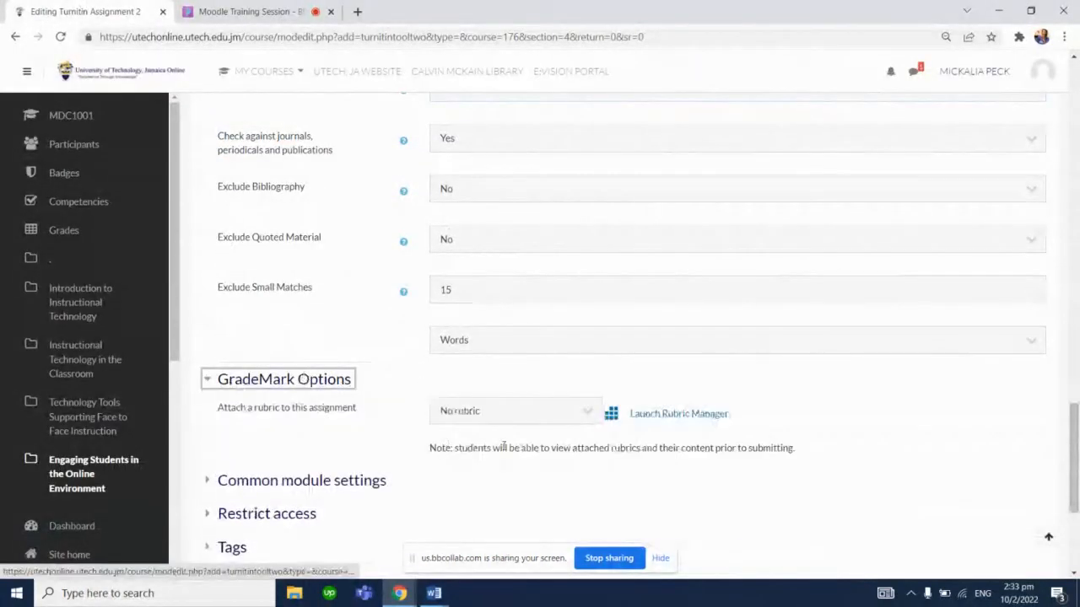
left_click(587, 413)
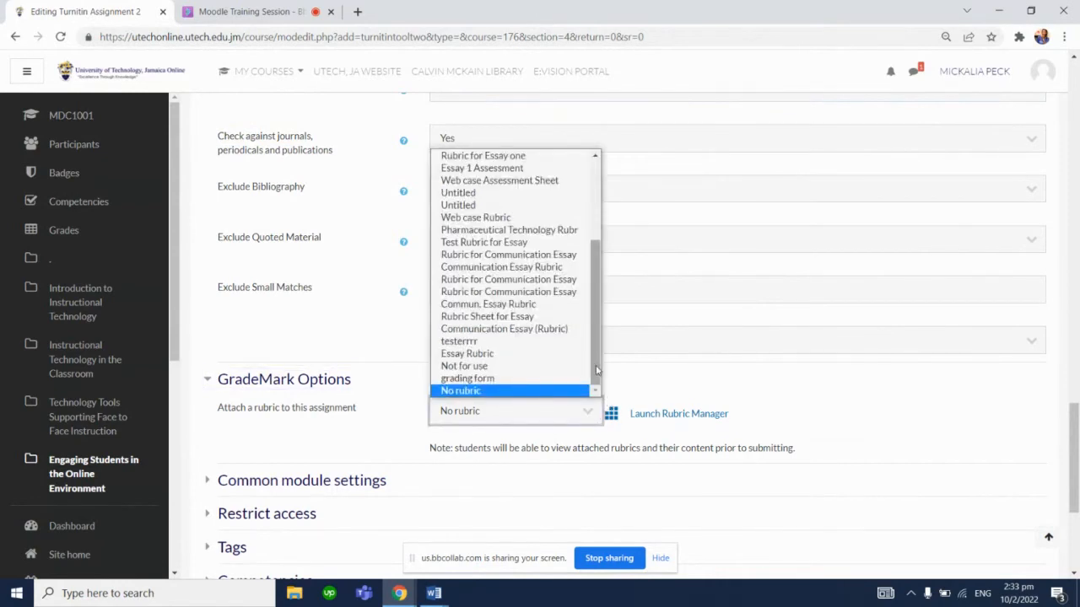
left_click_drag(593, 363, 549, 249)
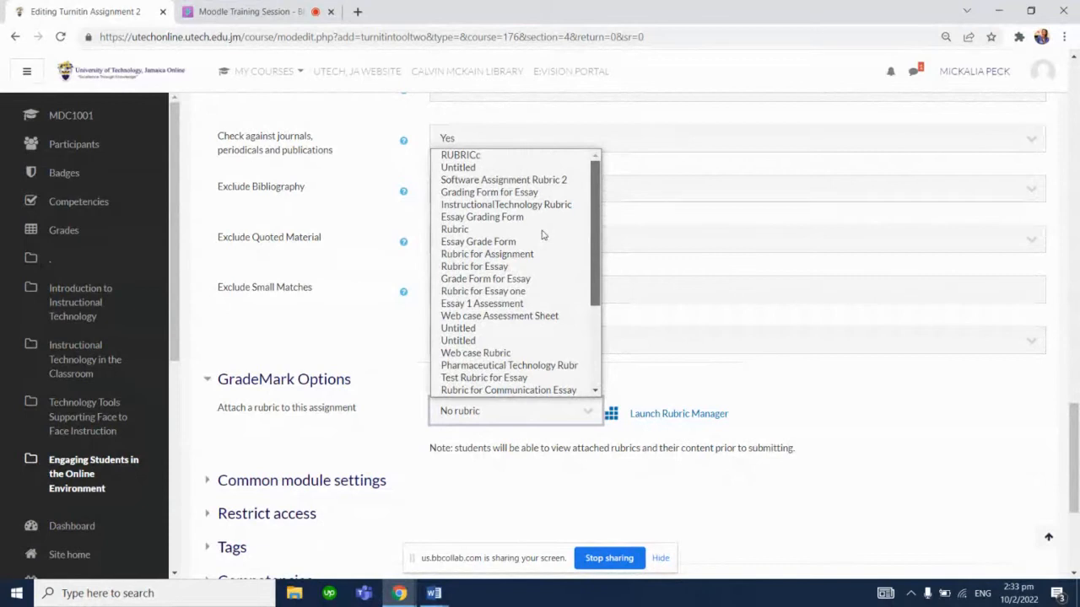
left_click(776, 384)
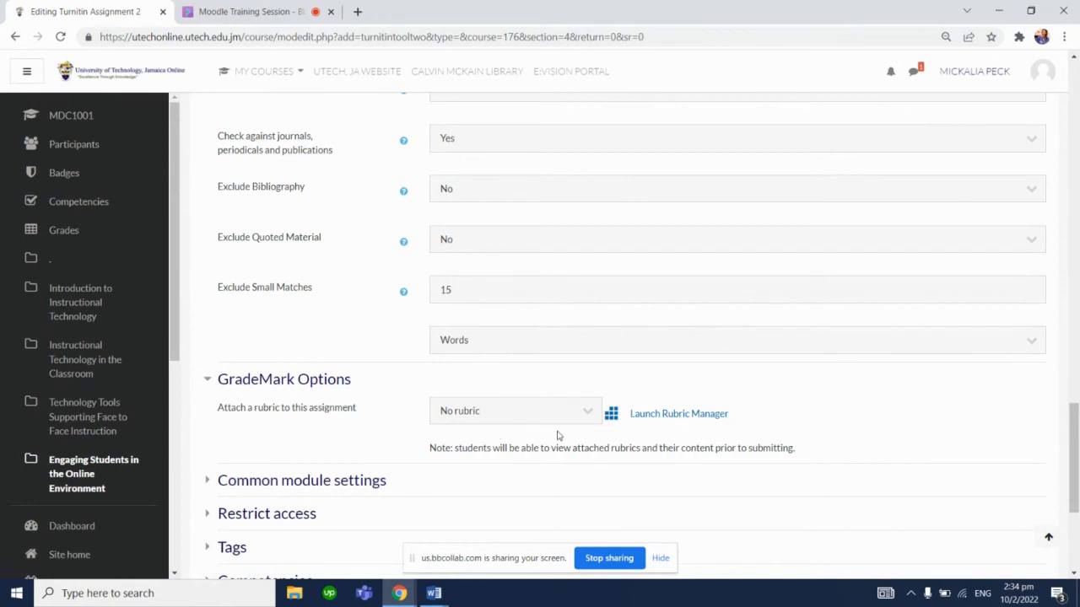
Save the Turnitin assignment and return to the course page
left_click_drag(1076, 415, 1075, 457)
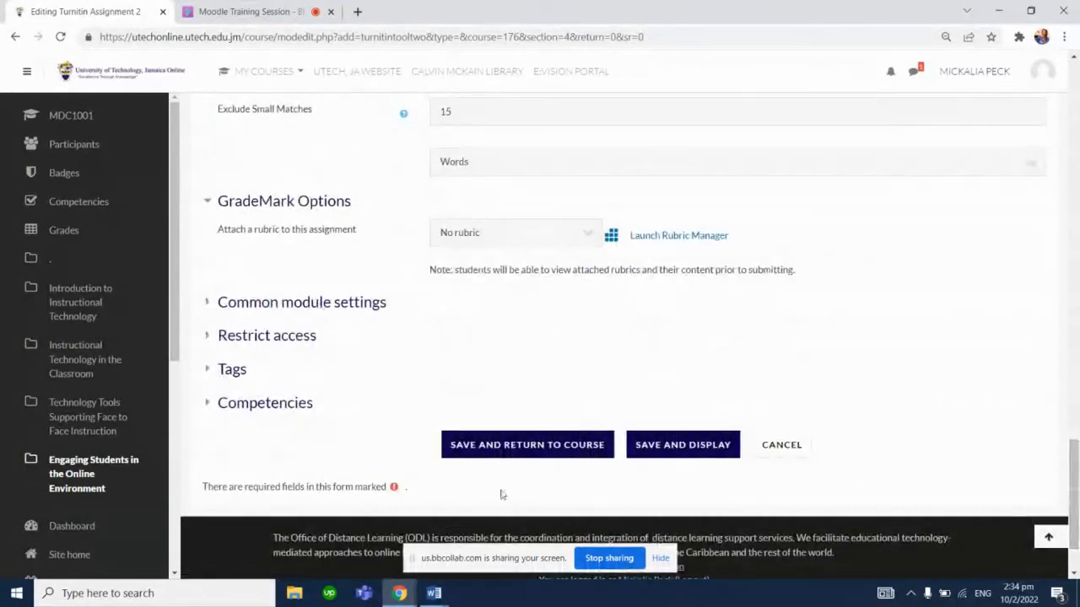
left_click(471, 453)
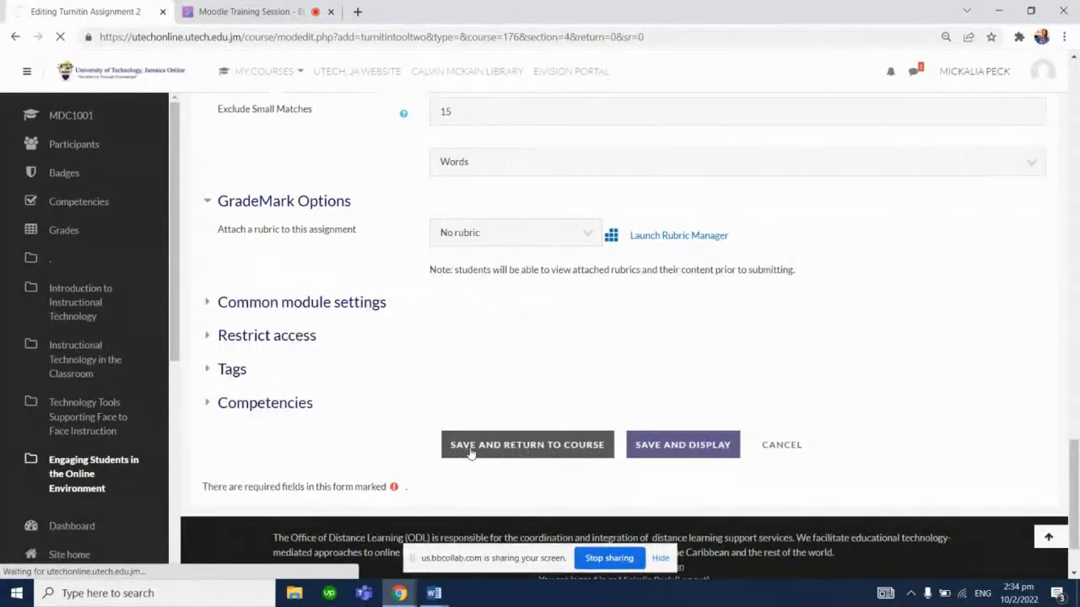
left_click(249, 6)
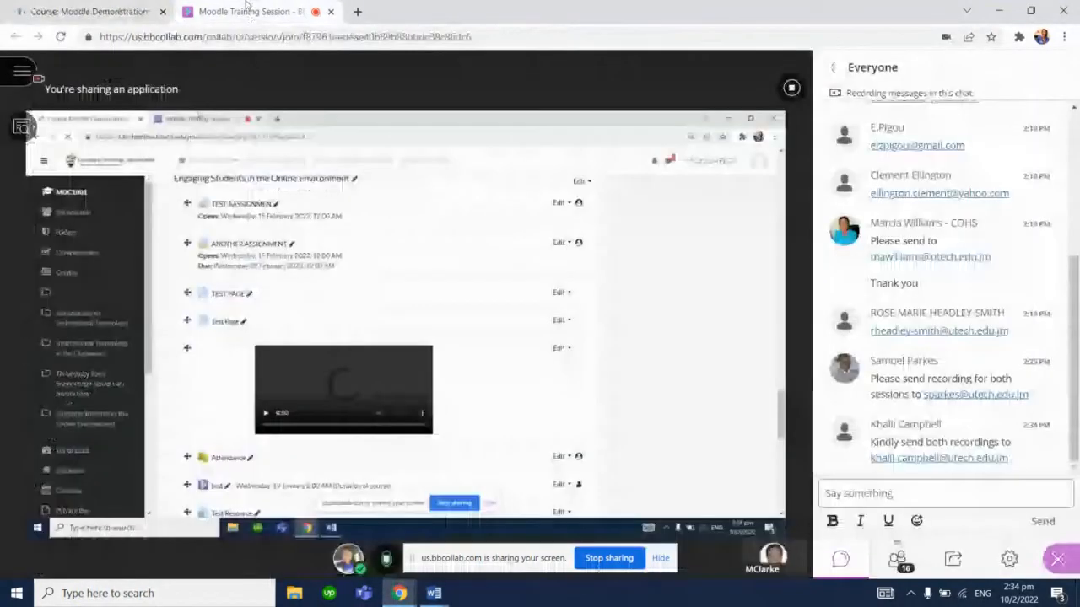
left_click(110, 11)
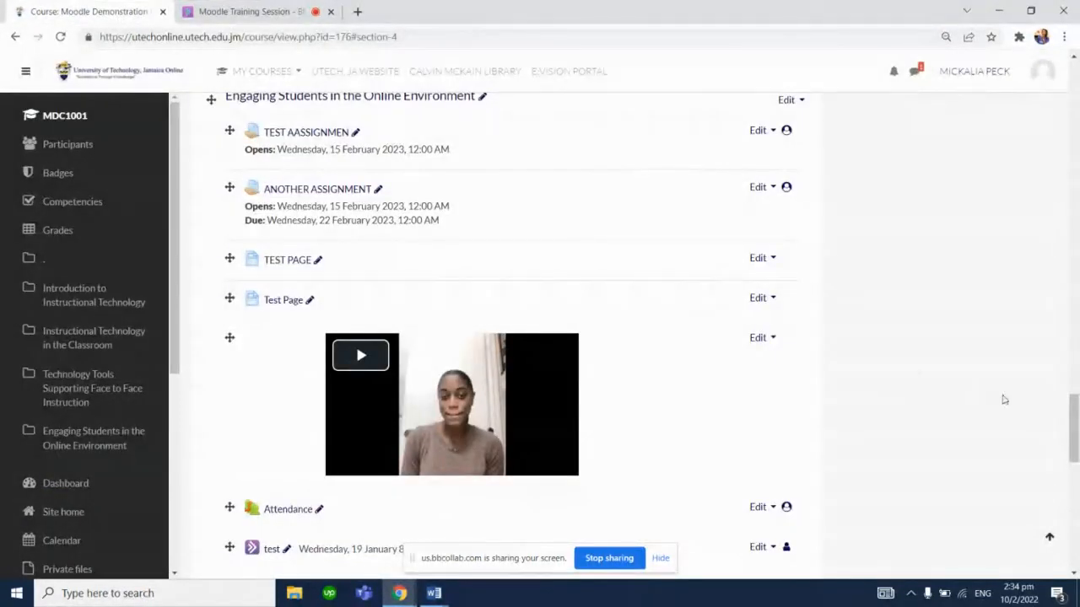
Open the TurnItIn Assignment Checker activity and view the Part 2 submission inbox
left_click_drag(1074, 418, 1074, 508)
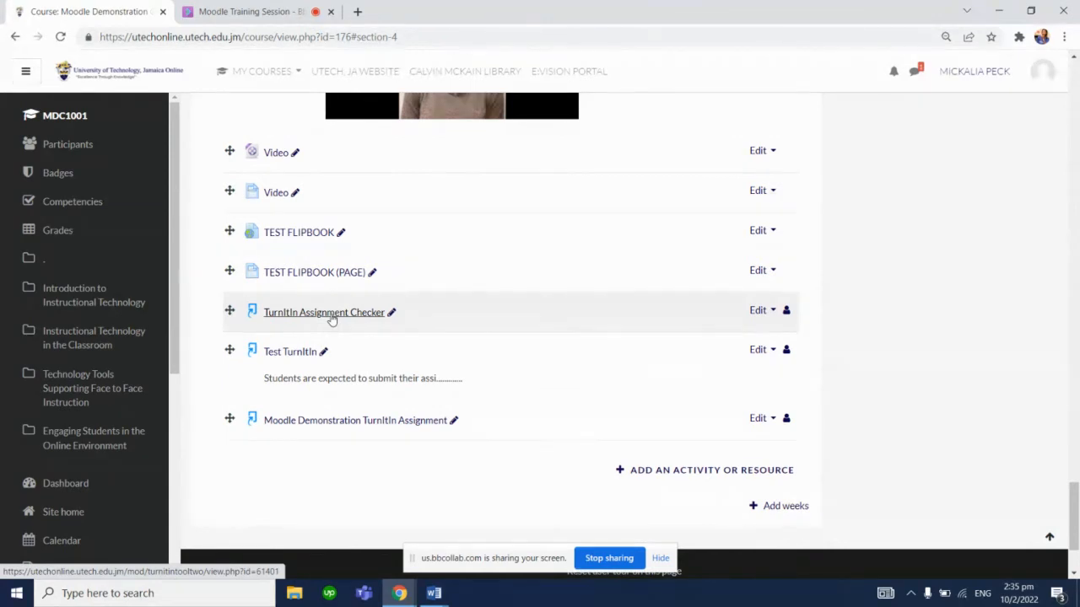
left_click(337, 318)
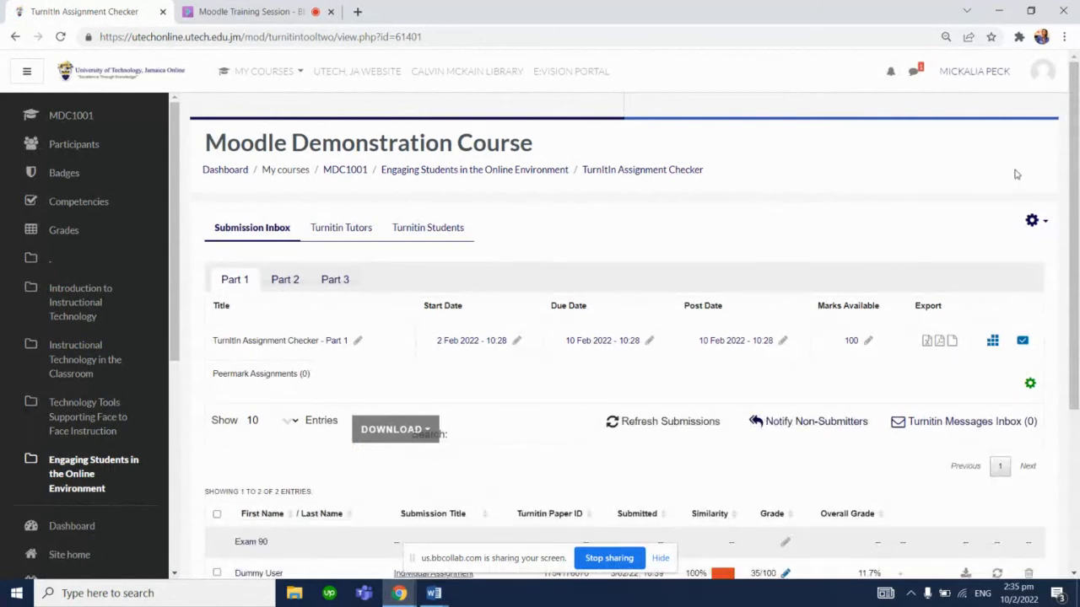
left_click_drag(1077, 186, 1078, 221)
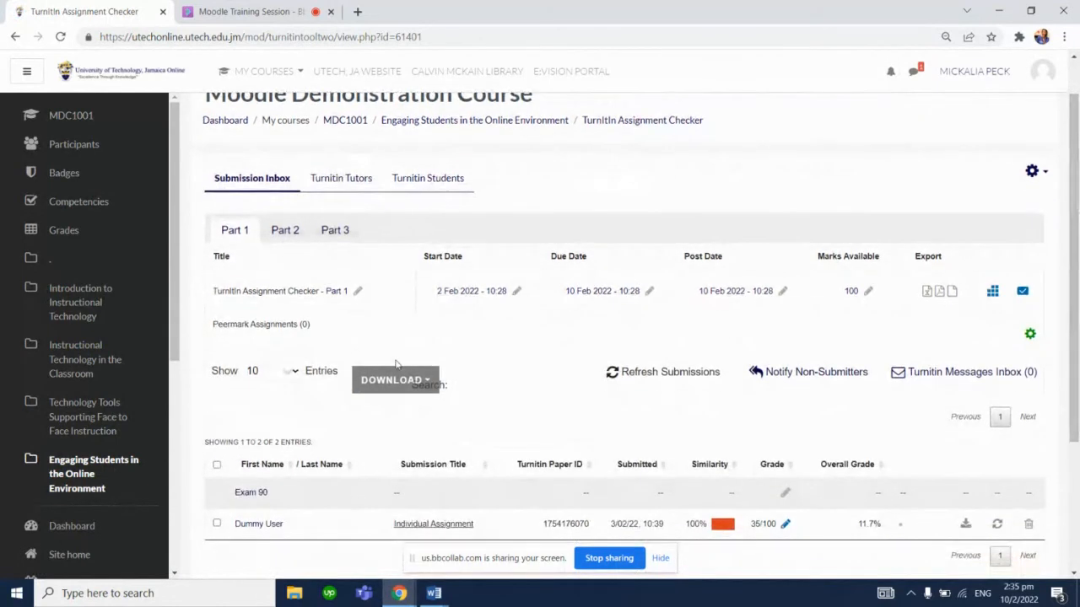
left_click(281, 232)
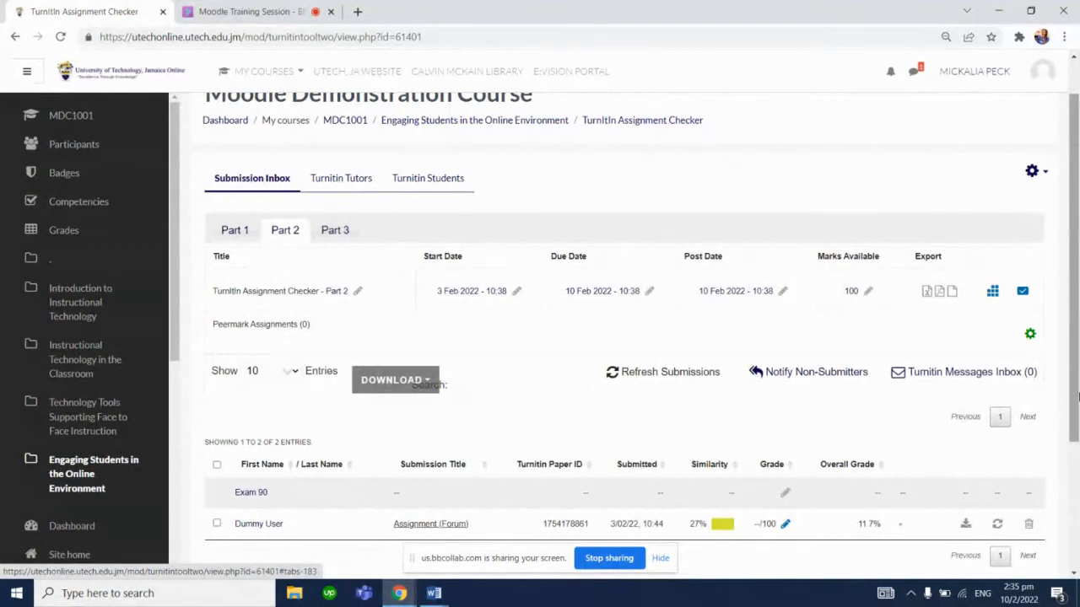
Open the similarity report of the Part 2 submission in Feedback Studio
right_click(1076, 426)
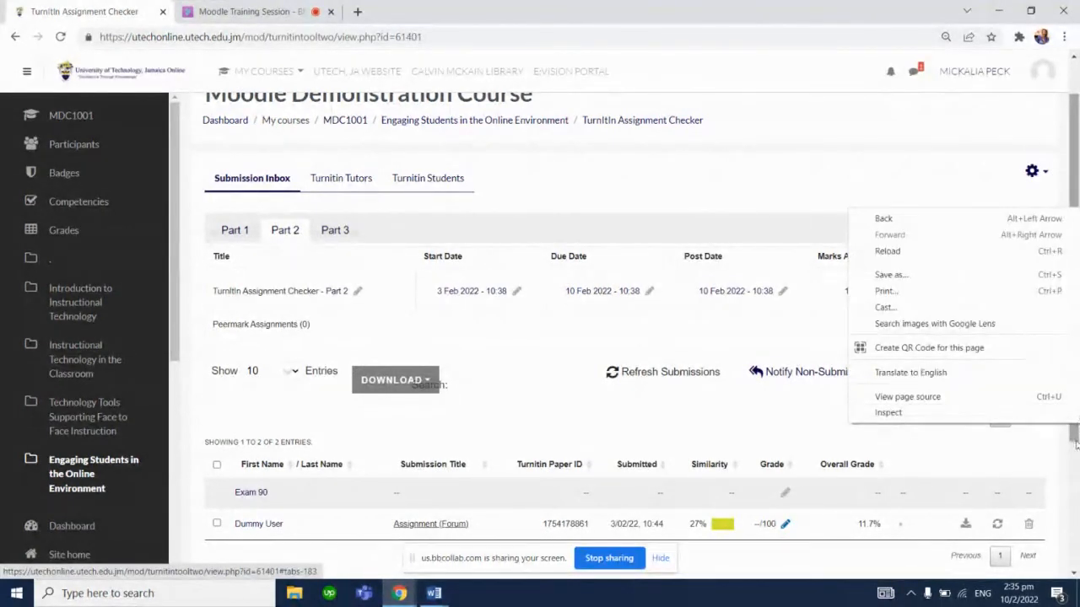
left_click_drag(1075, 441, 1075, 478)
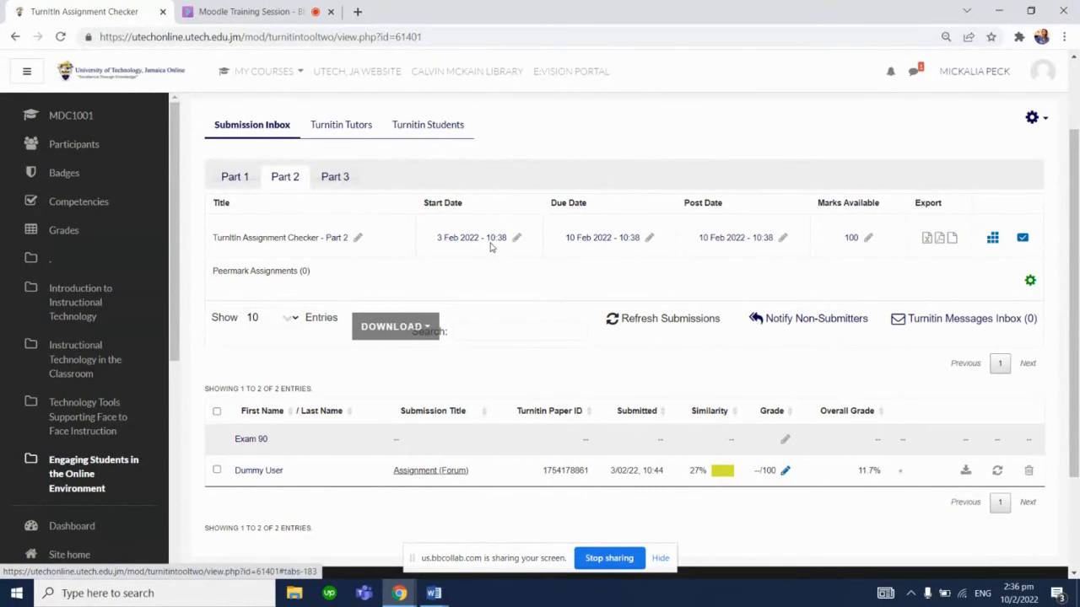
left_click(258, 8)
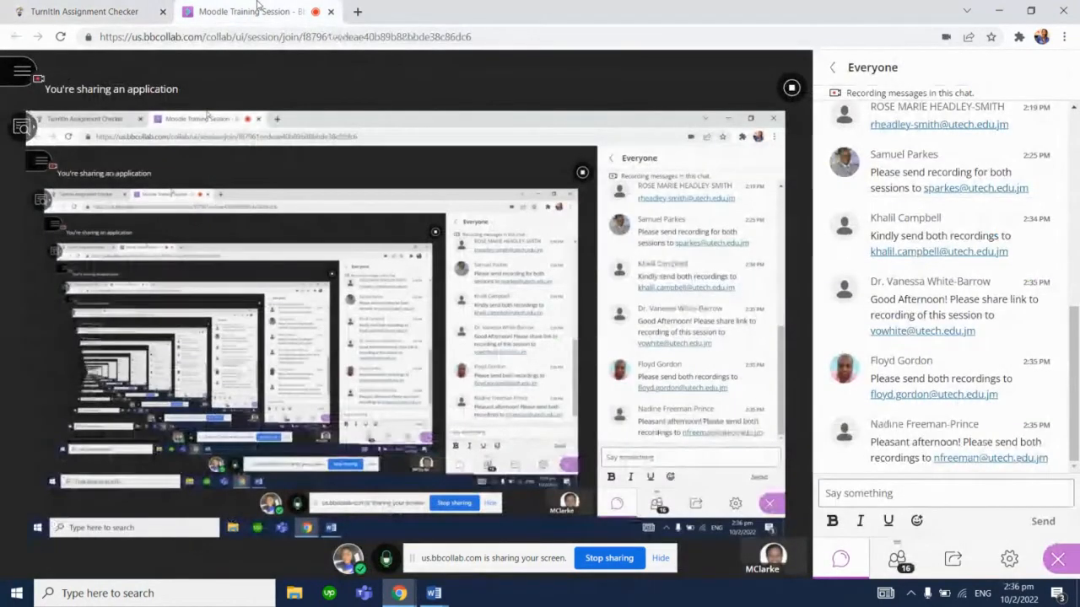
left_click(125, 5)
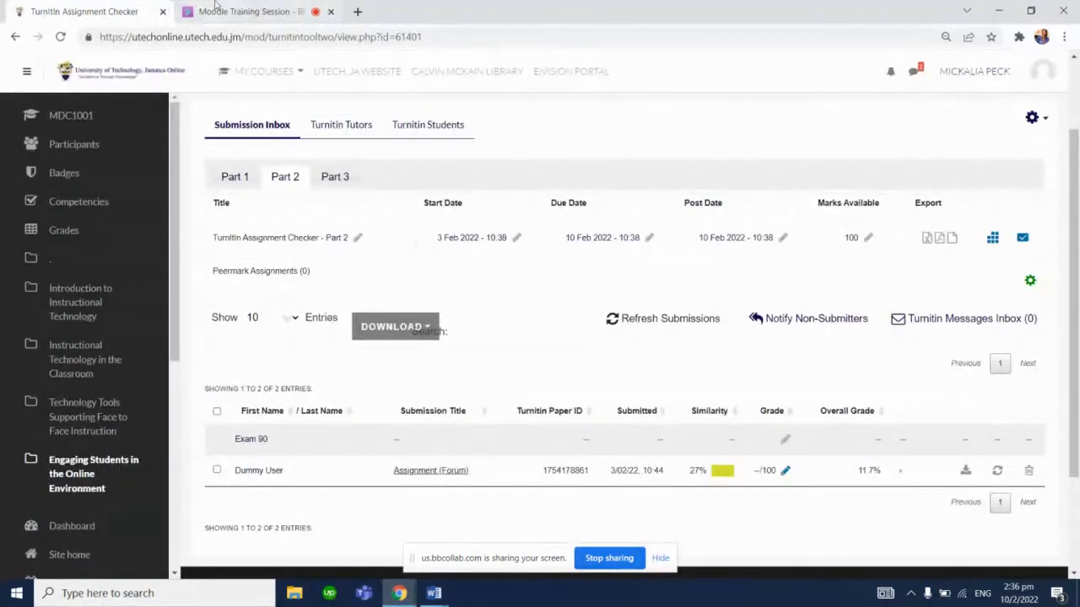
left_click_drag(1077, 388, 1077, 432)
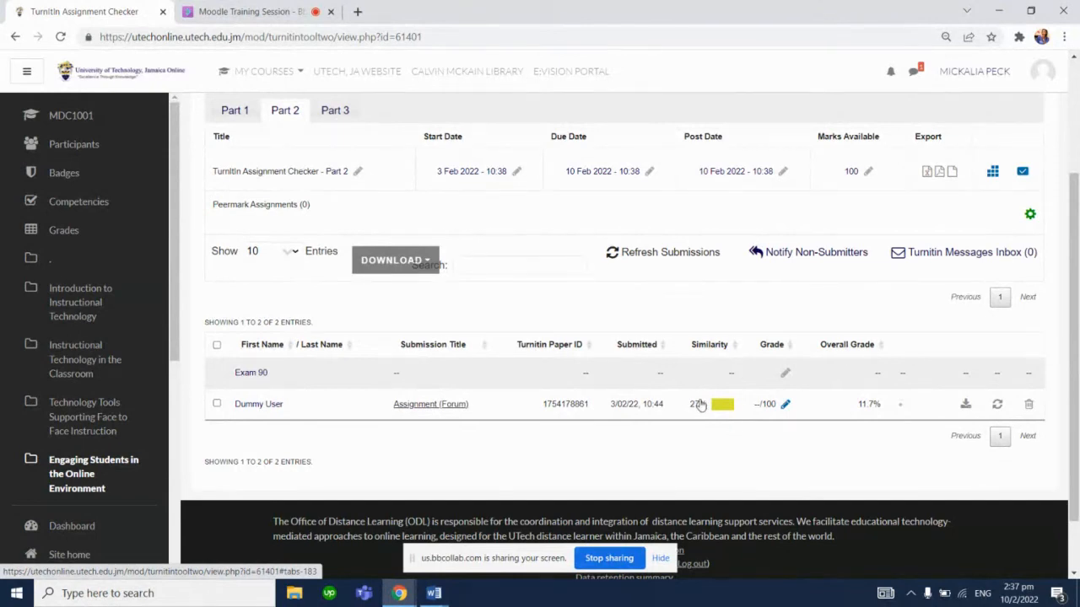
left_click(700, 405)
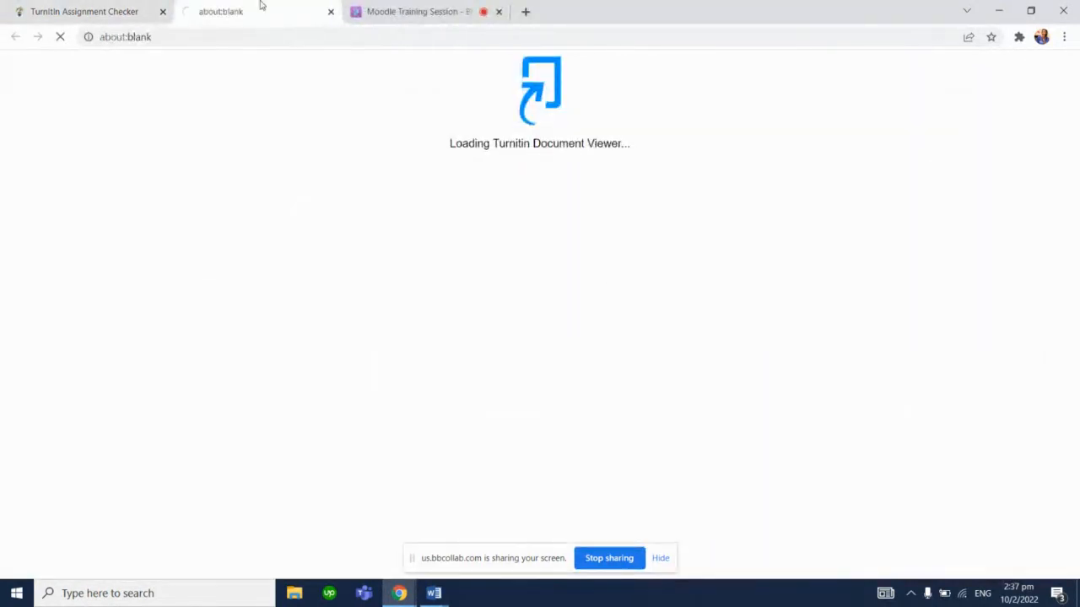
Review the Collaborate session attendee list and chat, collapsing the course navigation drawer in between
left_click(368, 10)
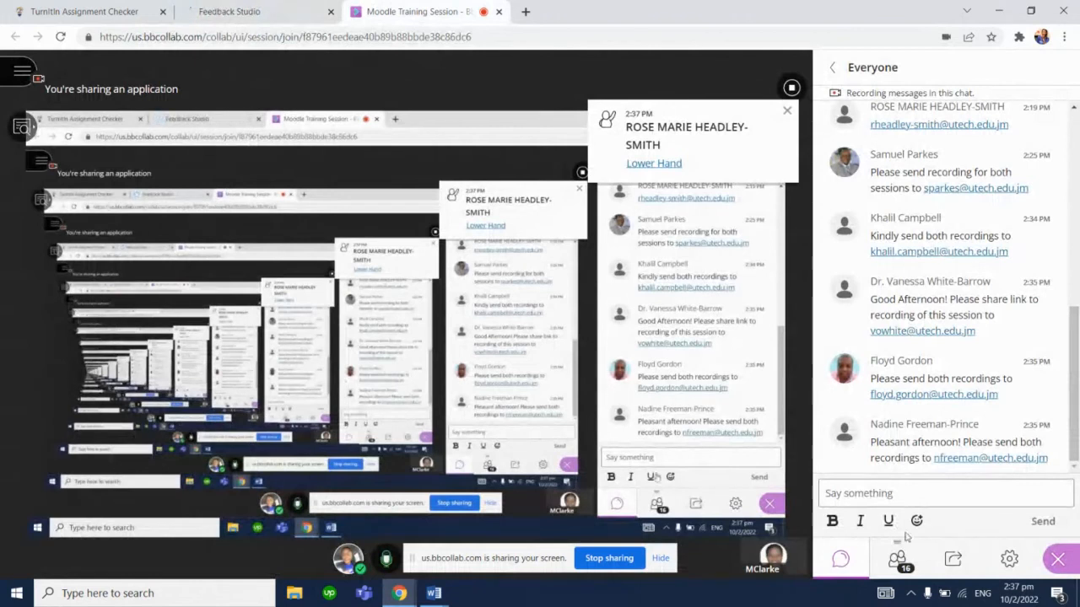
left_click(900, 560)
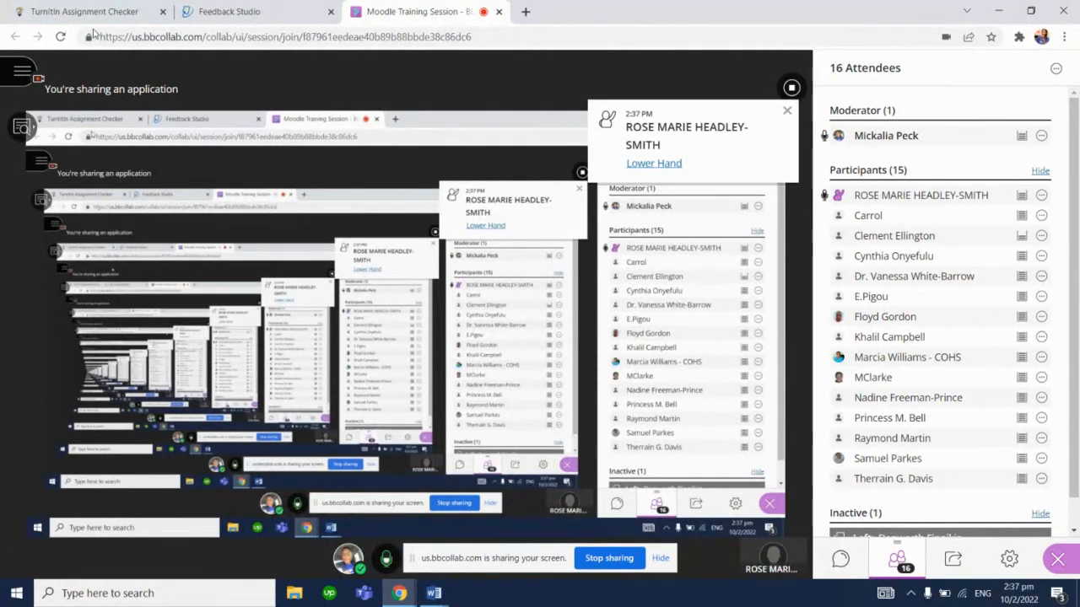
left_click(74, 7)
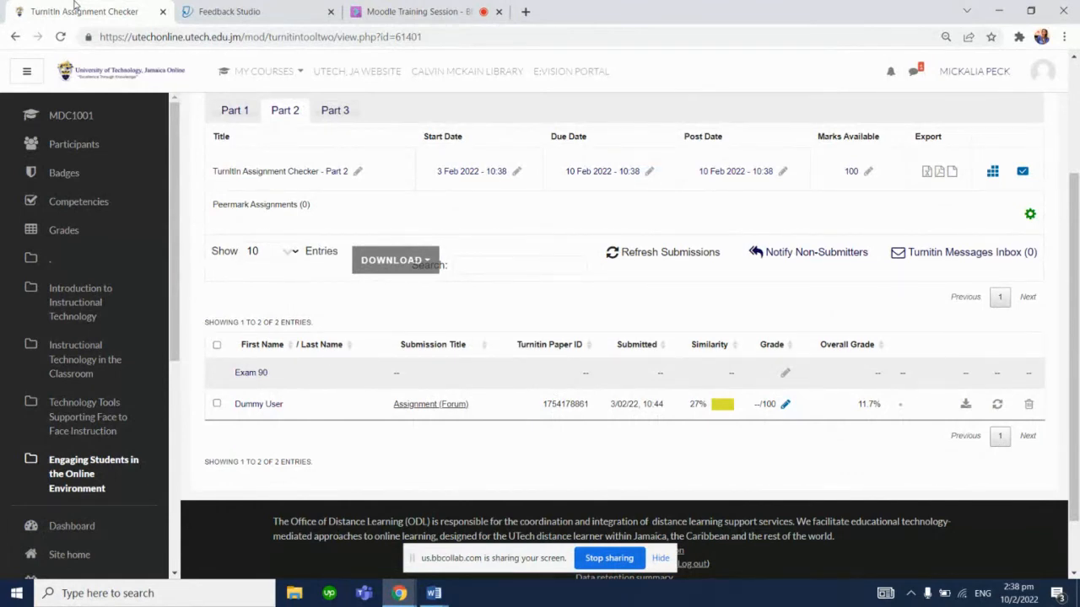
left_click(39, 73)
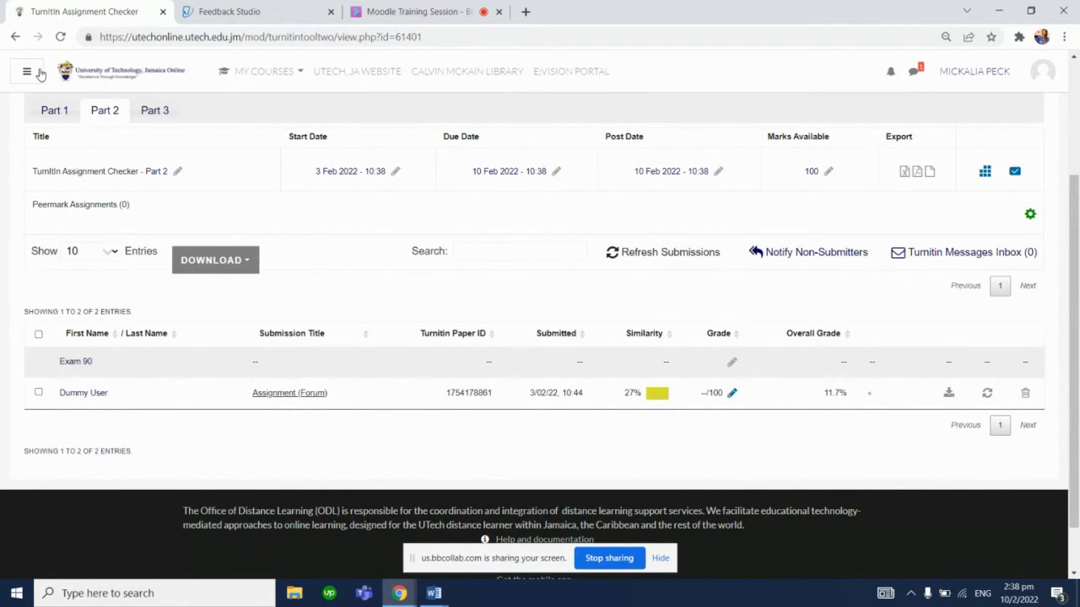
left_click(412, 11)
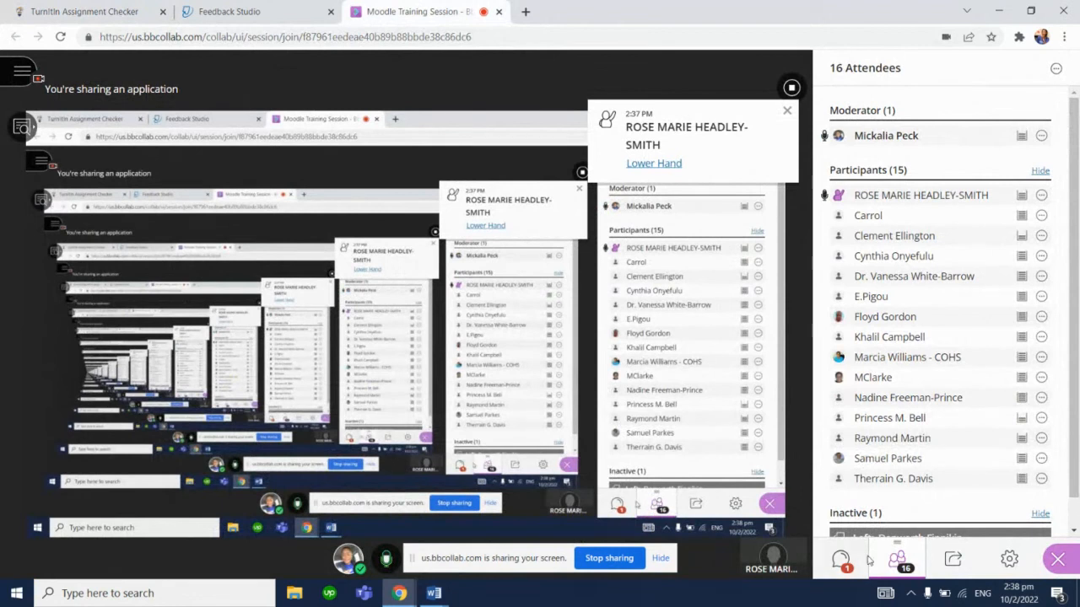
left_click(841, 560)
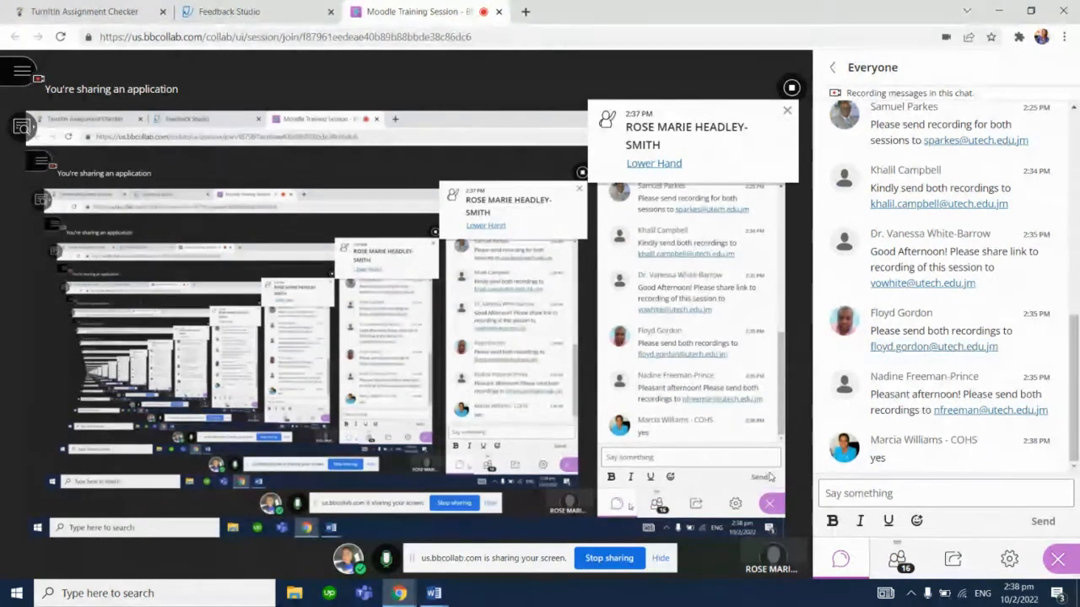
left_click(125, 6)
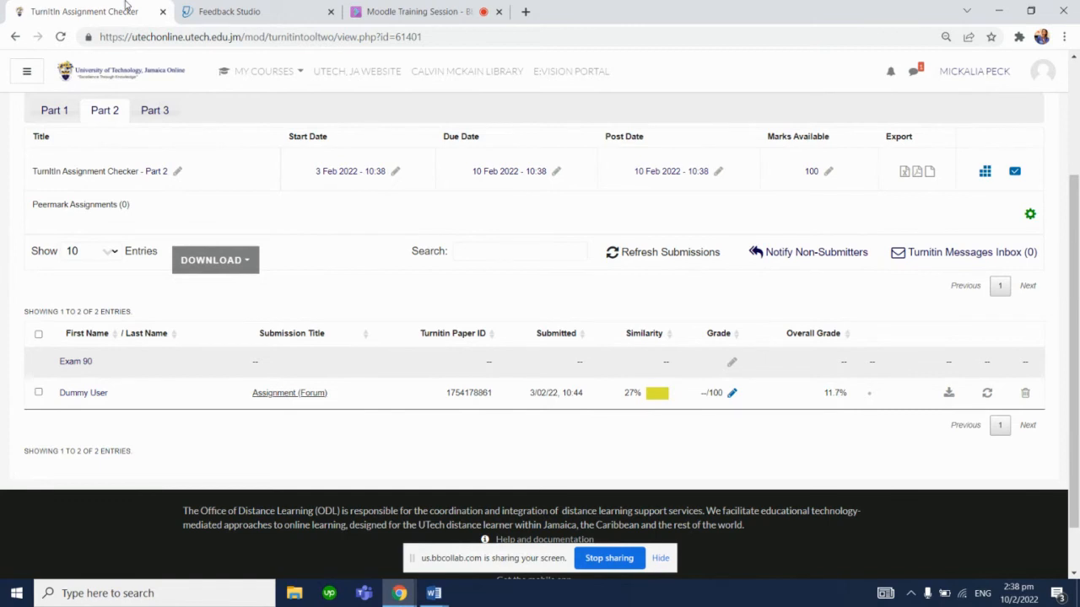
left_click(369, 6)
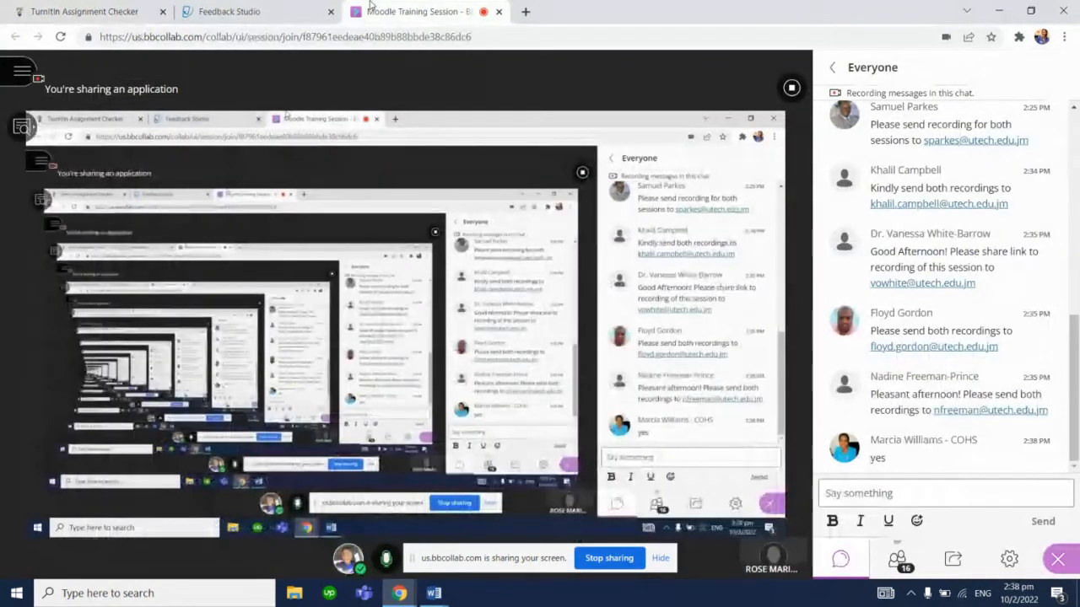
left_click(220, 9)
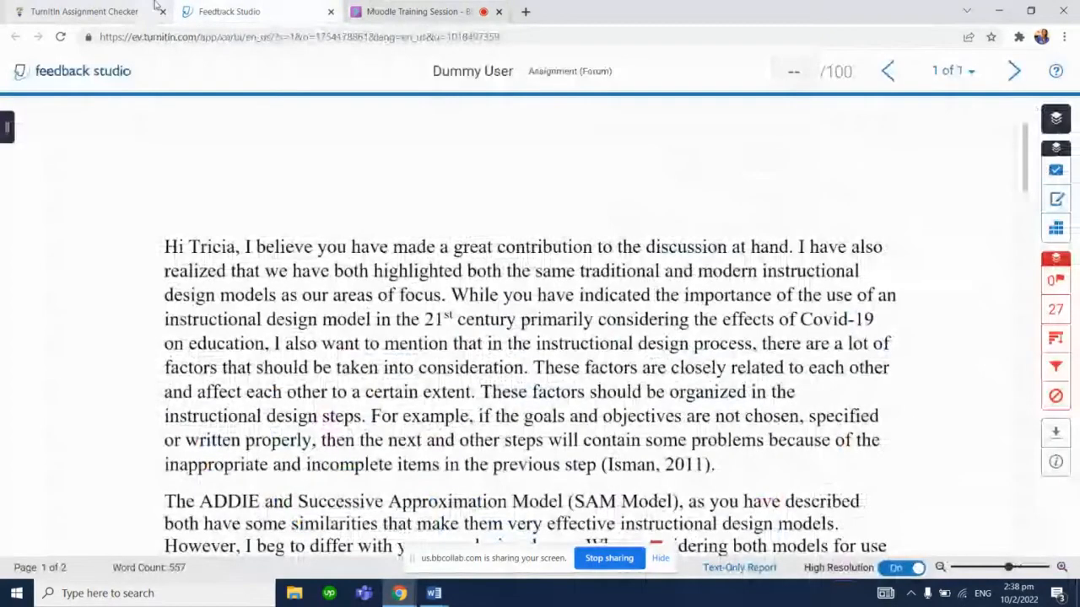
left_click(85, 11)
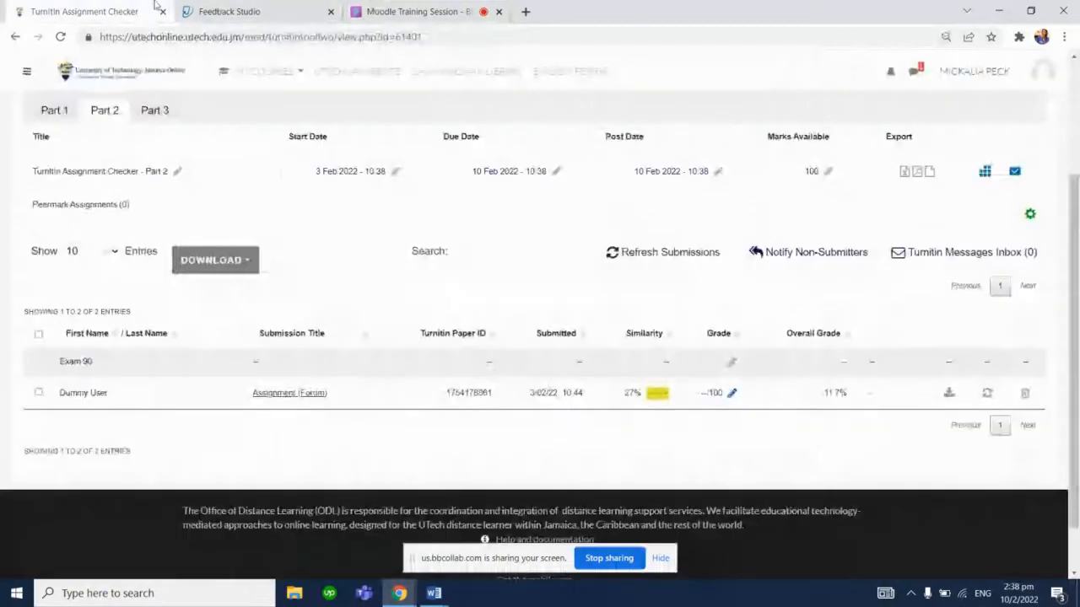
left_click(371, 10)
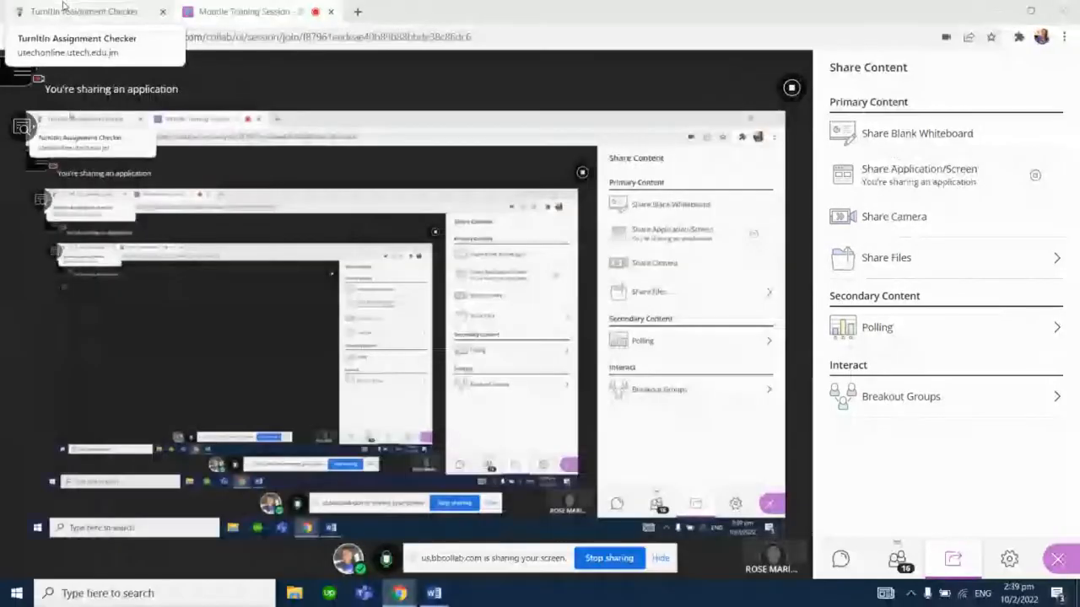
left_click(67, 10)
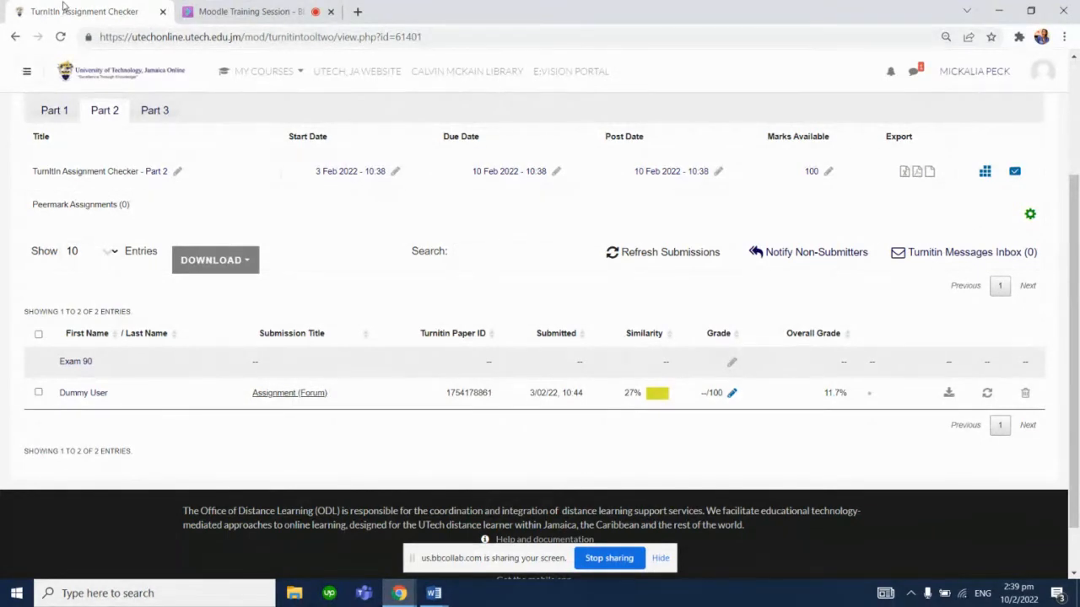
left_click(244, 11)
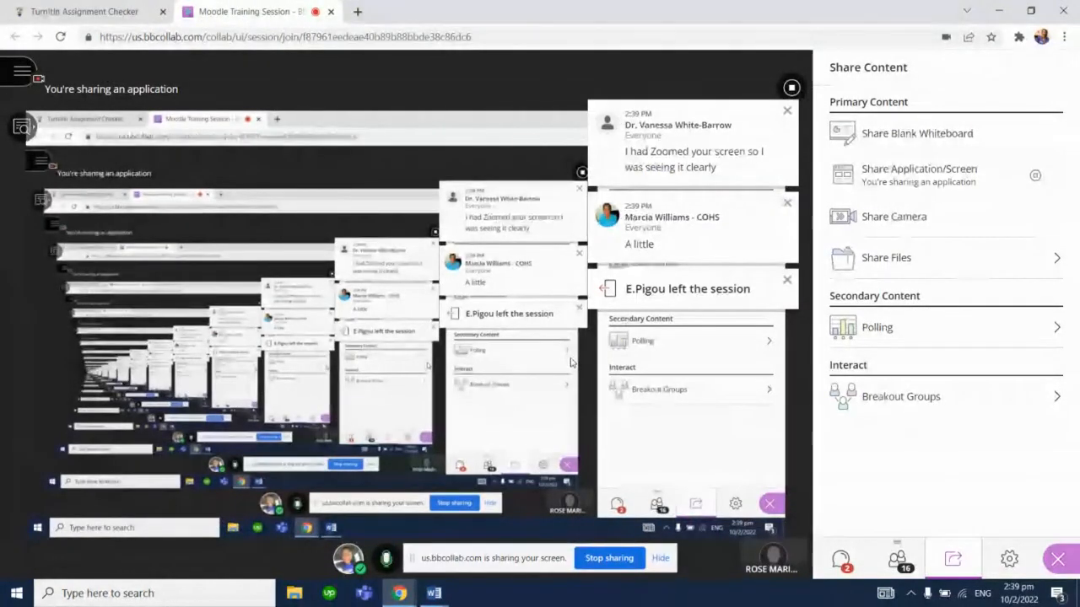
Open the Collaborate session chat and zoom the shared-screen view in and out
left_click(841, 560)
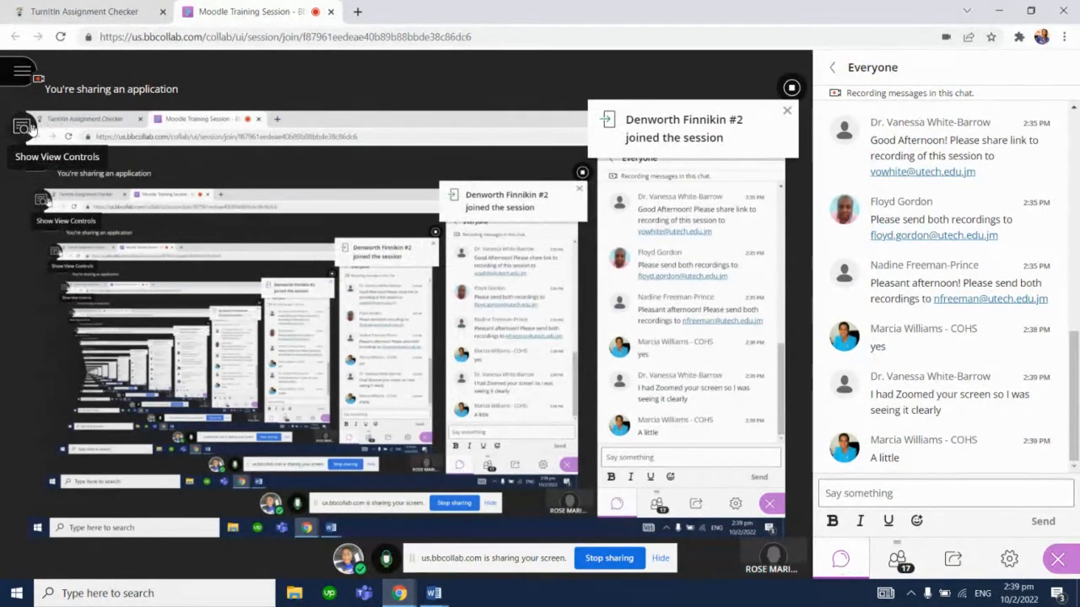
left_click(27, 127)
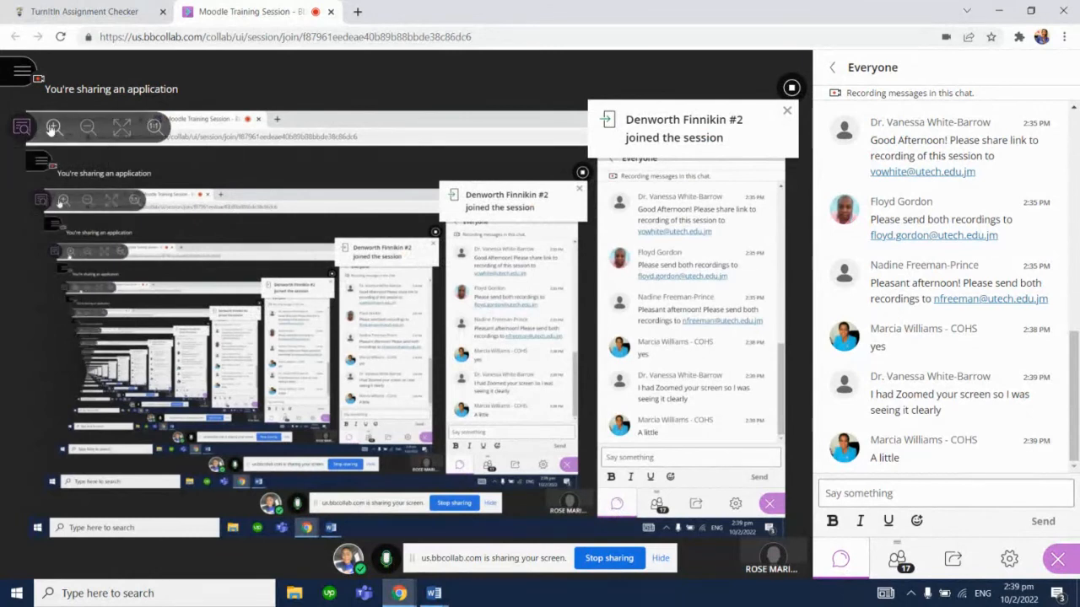
left_click(53, 127)
left_click(53, 127)
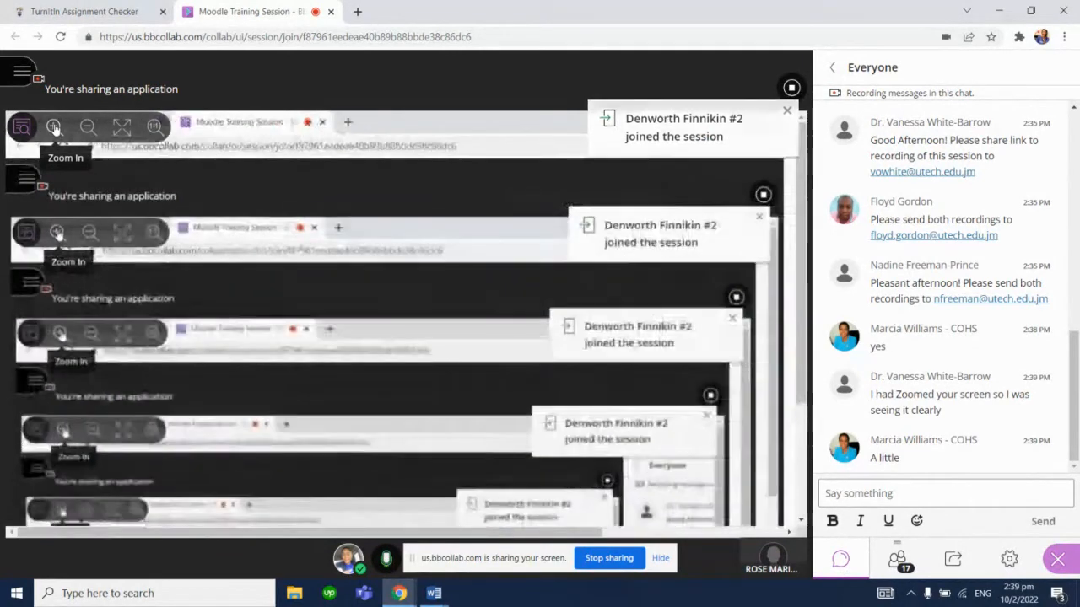
left_click(53, 127)
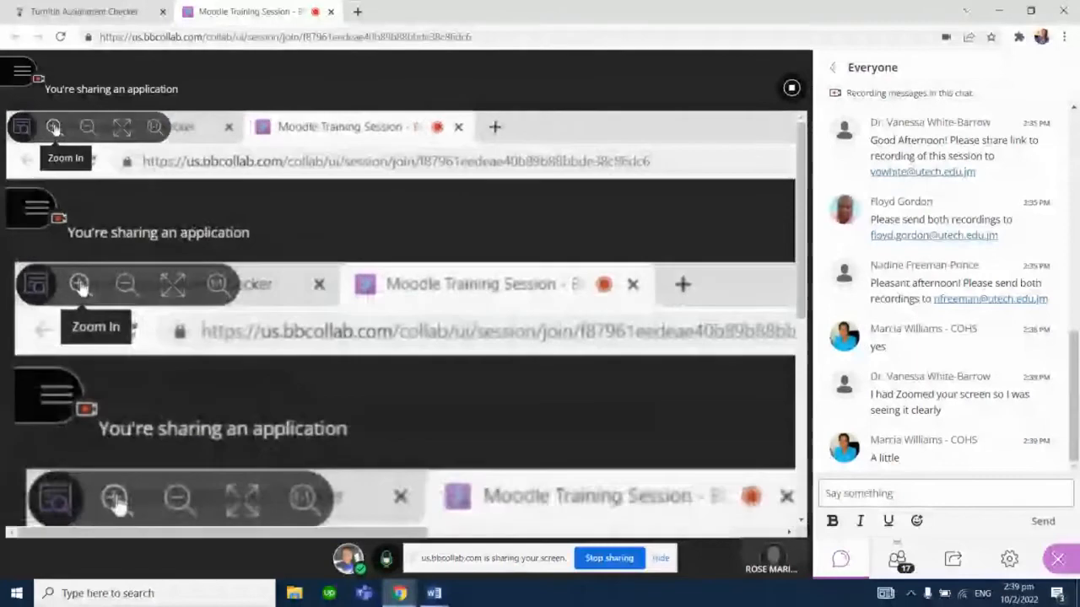
left_click(87, 126)
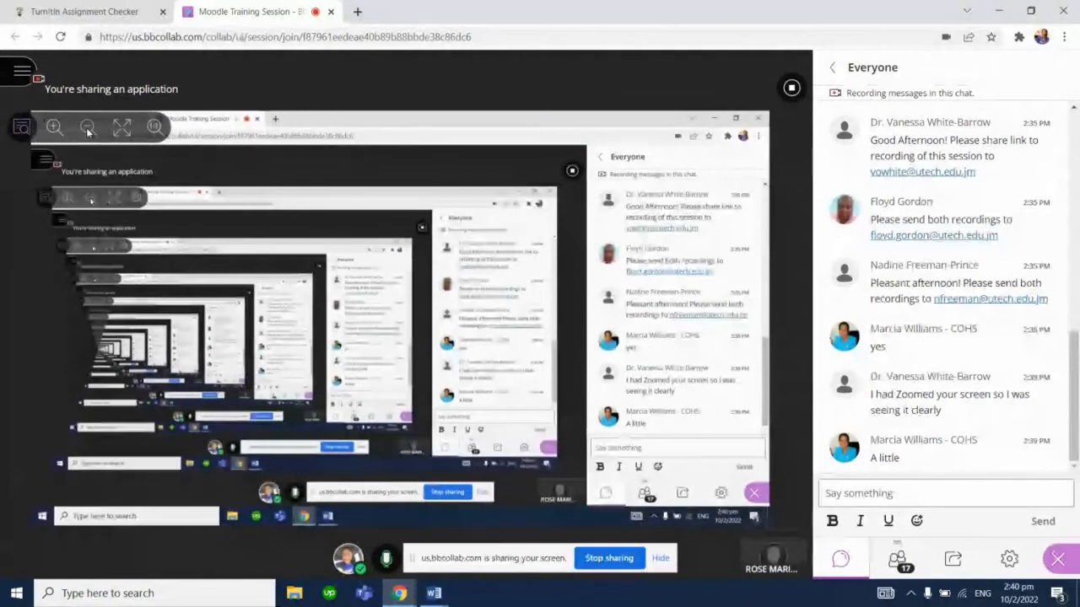
left_click(84, 8)
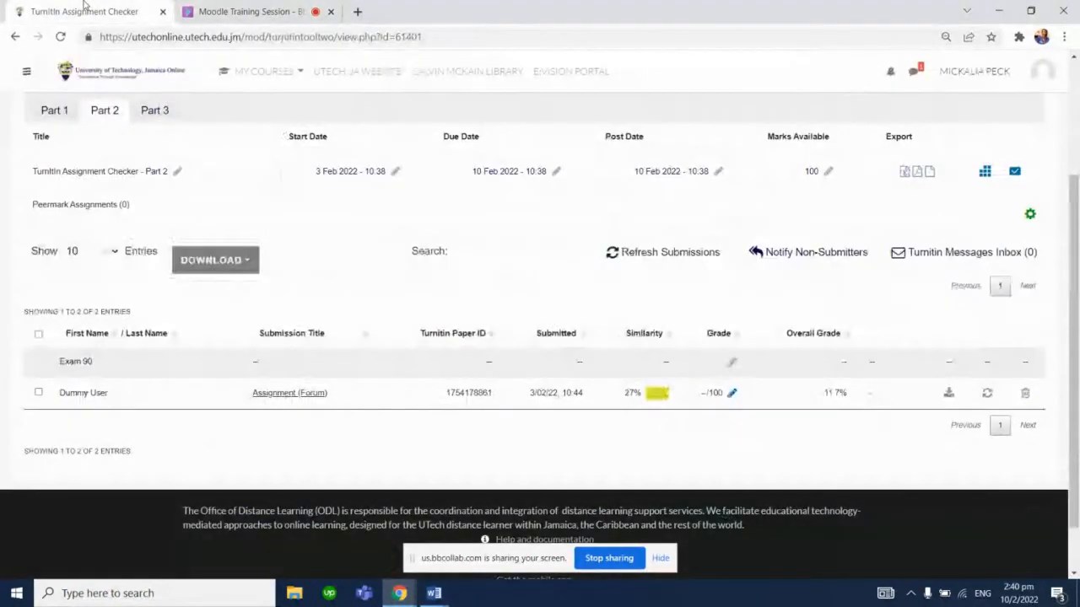
left_click(222, 7)
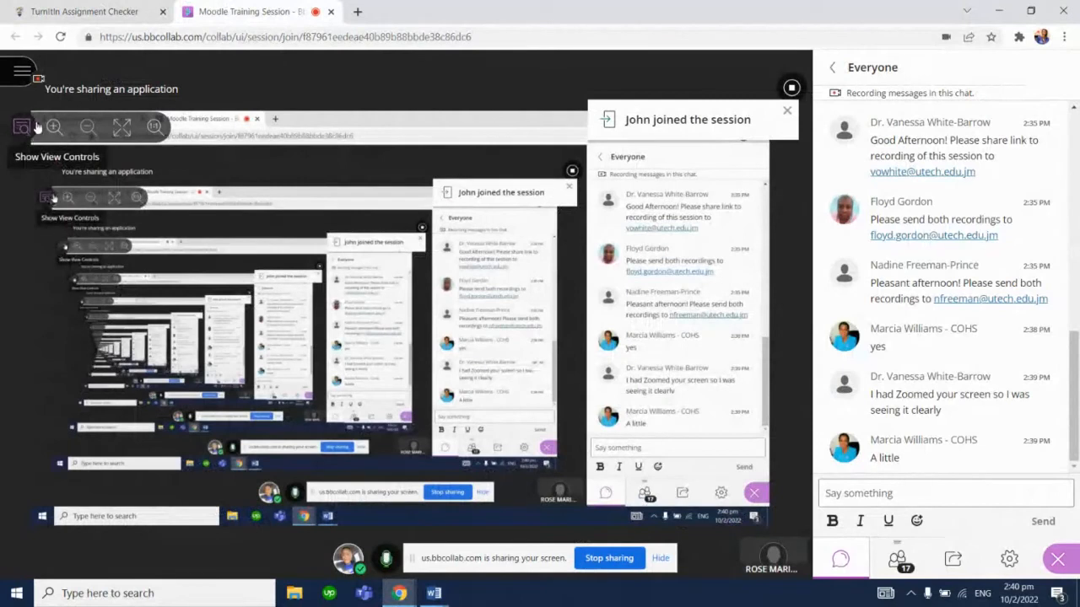
left_click(118, 11)
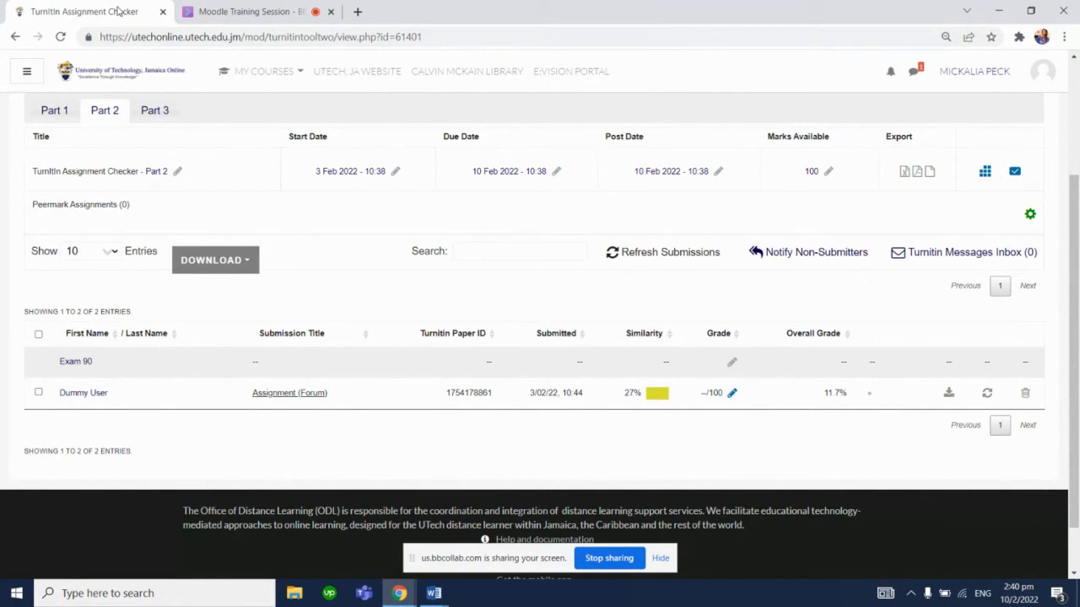
left_click(245, 11)
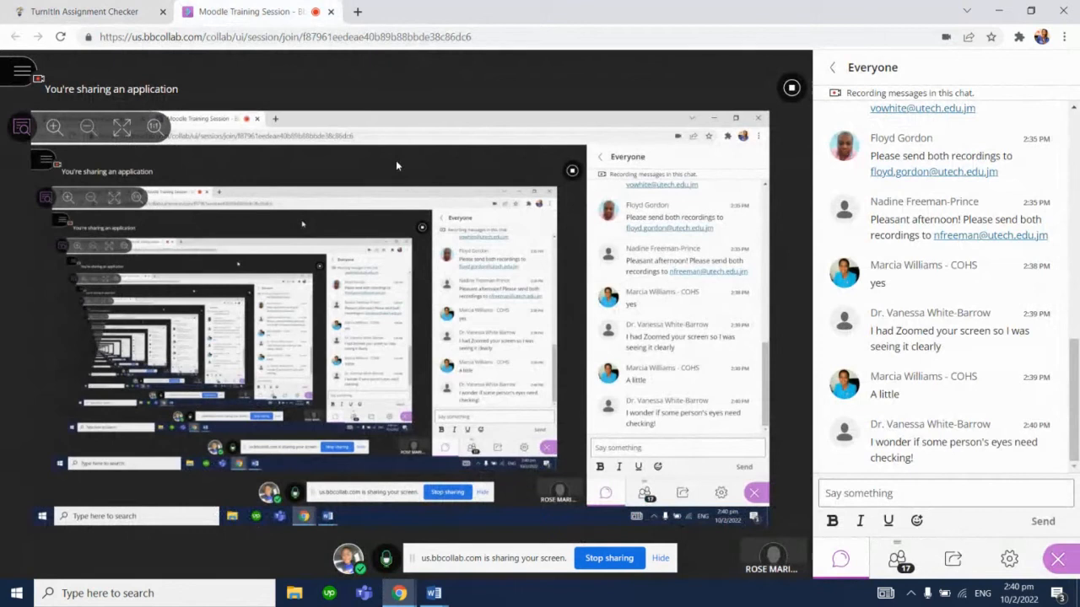
left_click(126, 7)
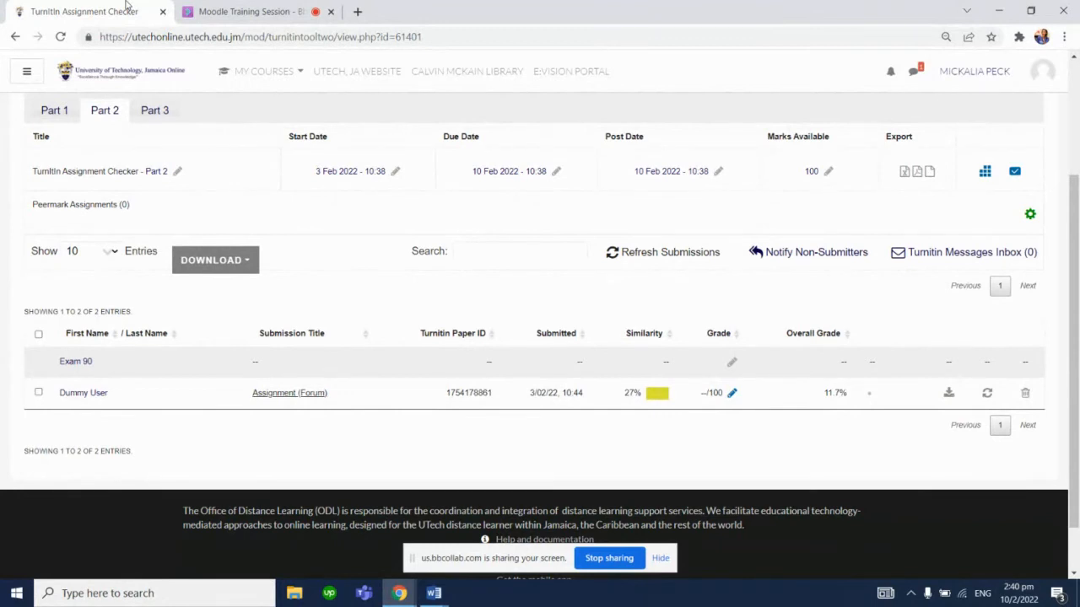
Reopen the Dummy User's Part 2 submission in Feedback Studio from the Turnitin submission inbox
scroll(232, 174, "up", 2)
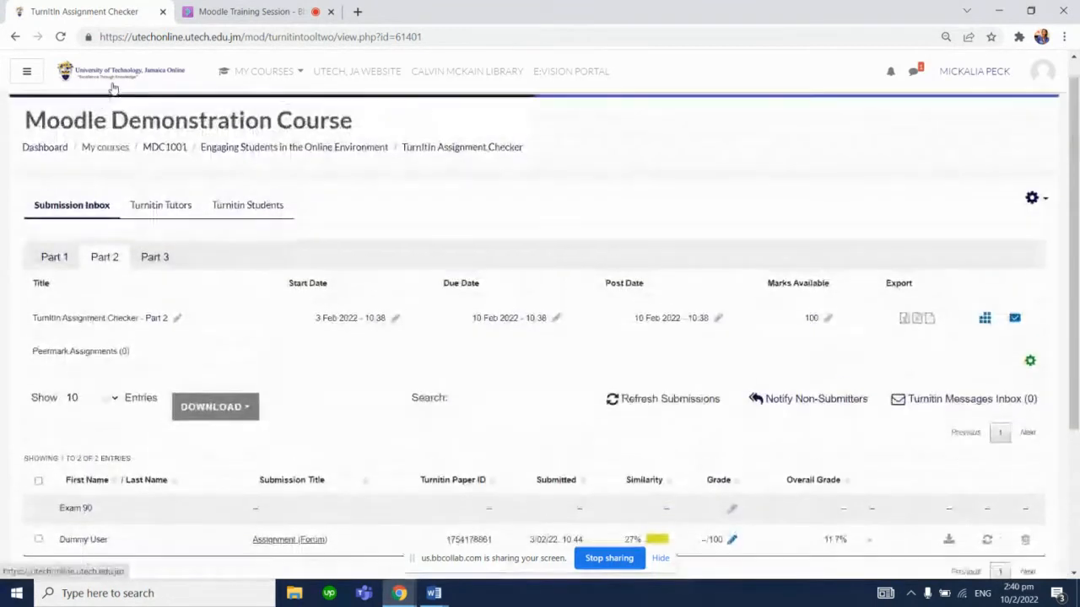
scroll(191, 87, "left", 3)
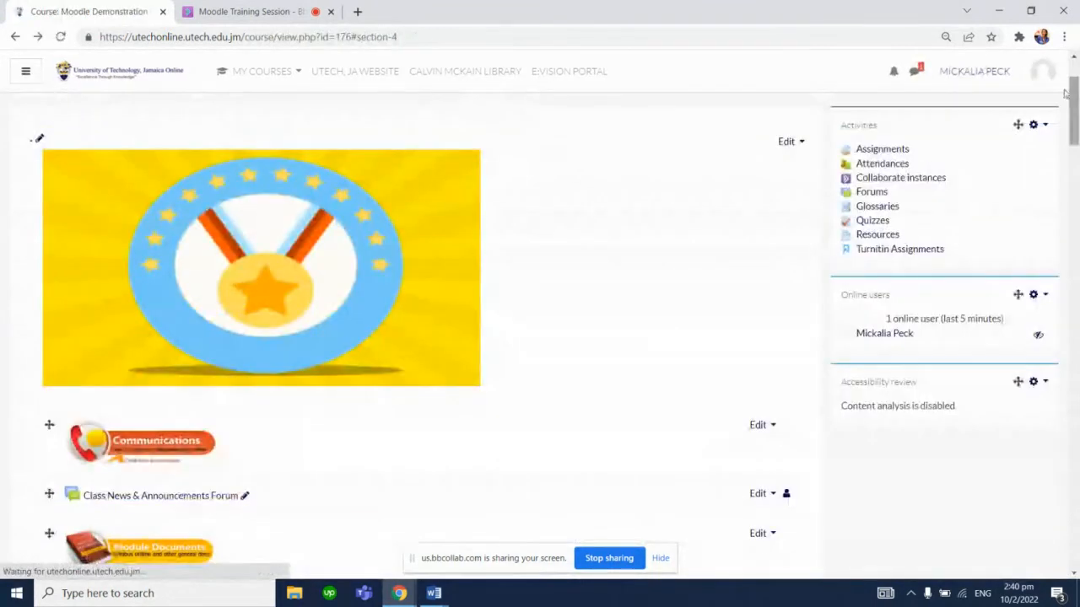
left_click(36, 38)
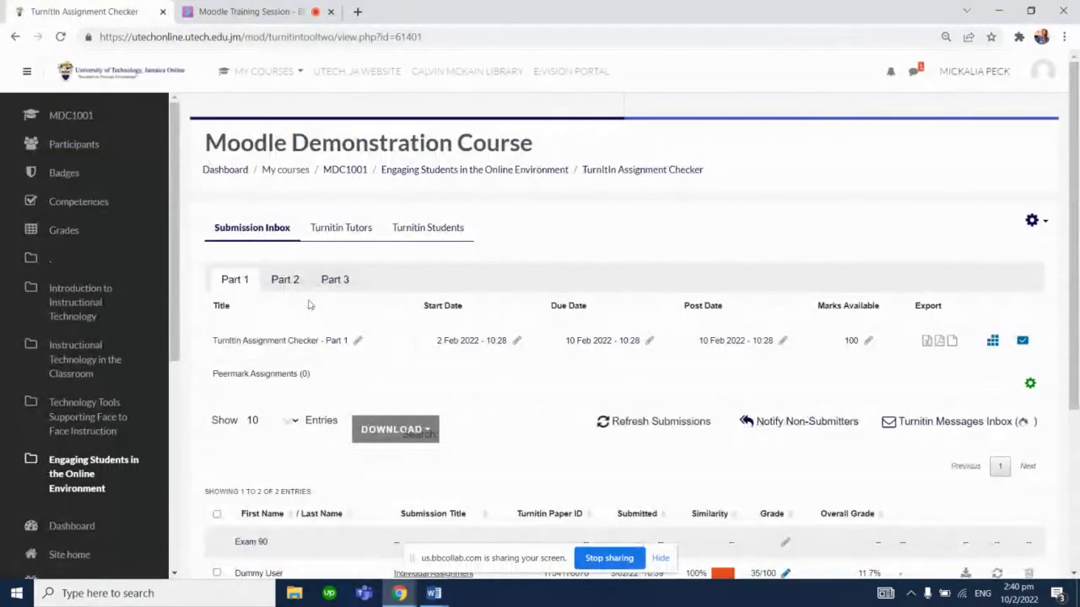
left_click(284, 279)
scroll(1078, 285, "down", 2)
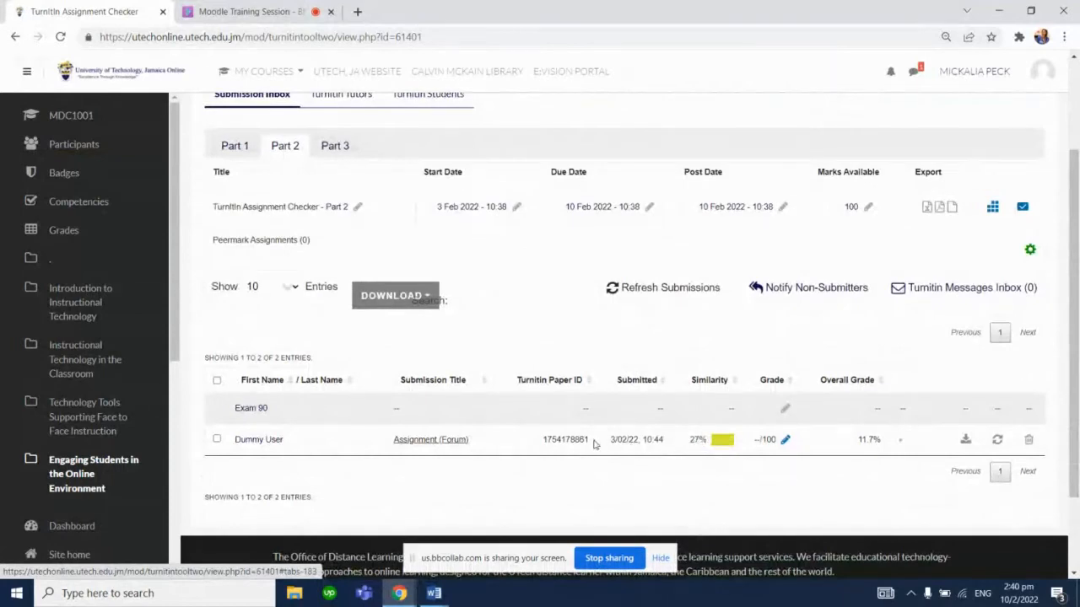
left_click(442, 441)
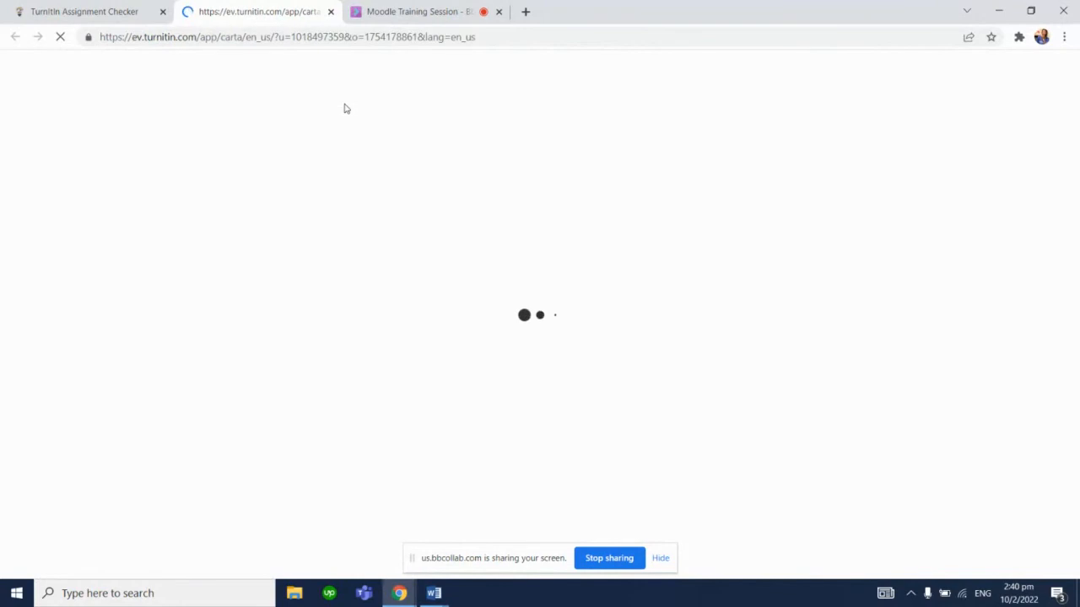
Open the Match Overview of the similarity report and scroll through the highlighted matches
left_click(393, 7)
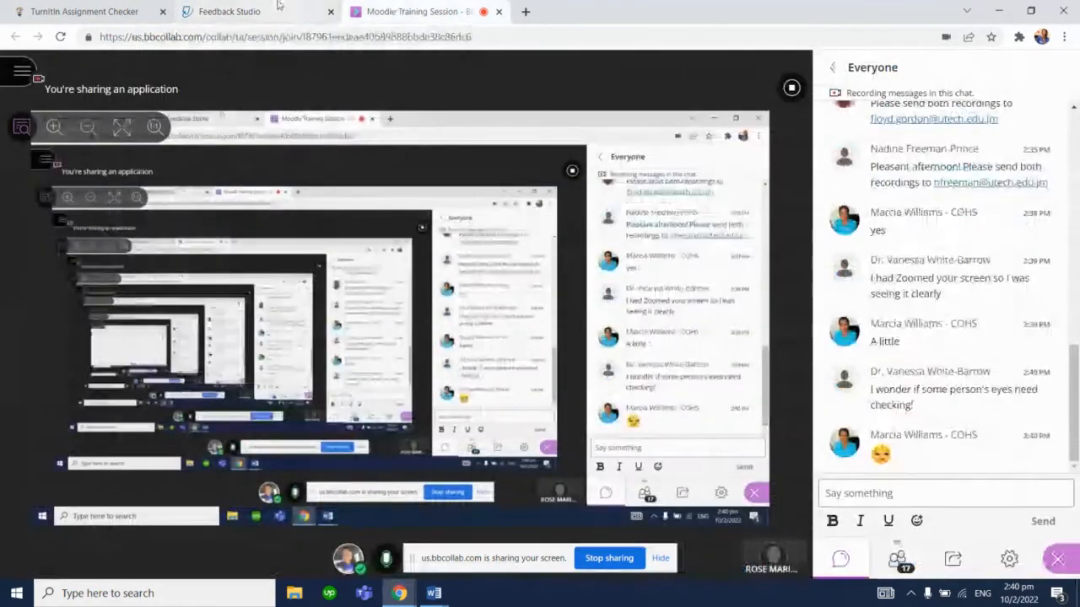
left_click(279, 7)
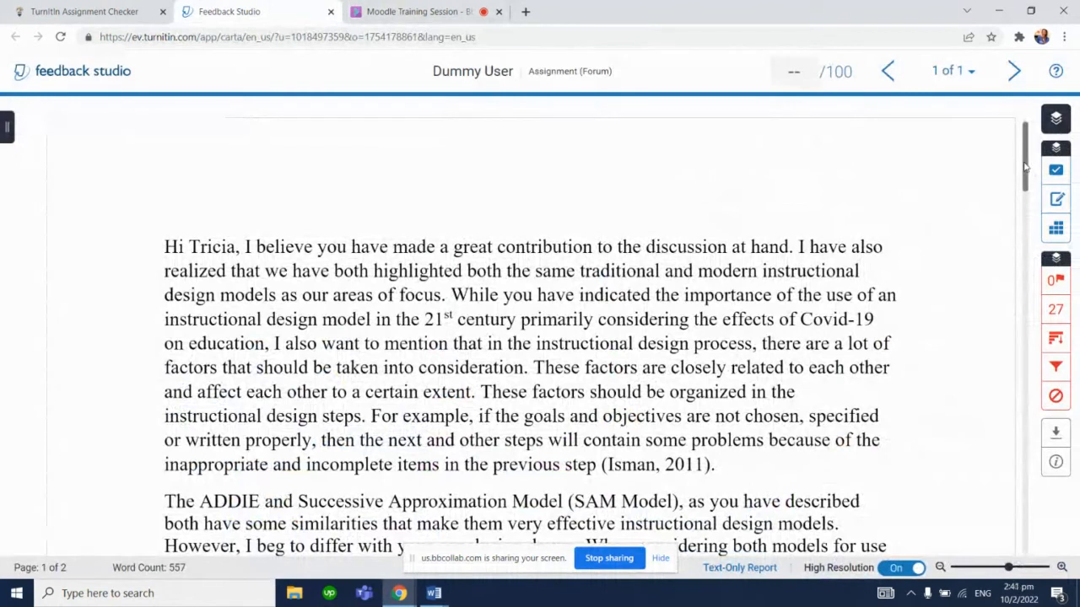
mouse_move(1025, 168)
left_mouse_down()
mouse_move(1041, 273)
mouse_move(1029, 160)
left_mouse_up()
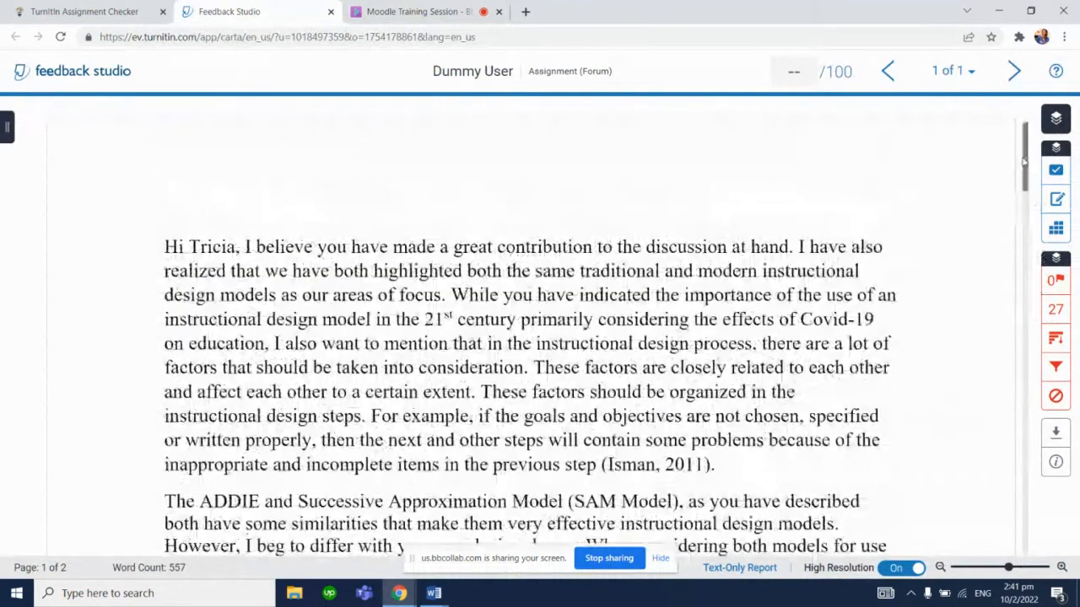
left_click(1055, 308)
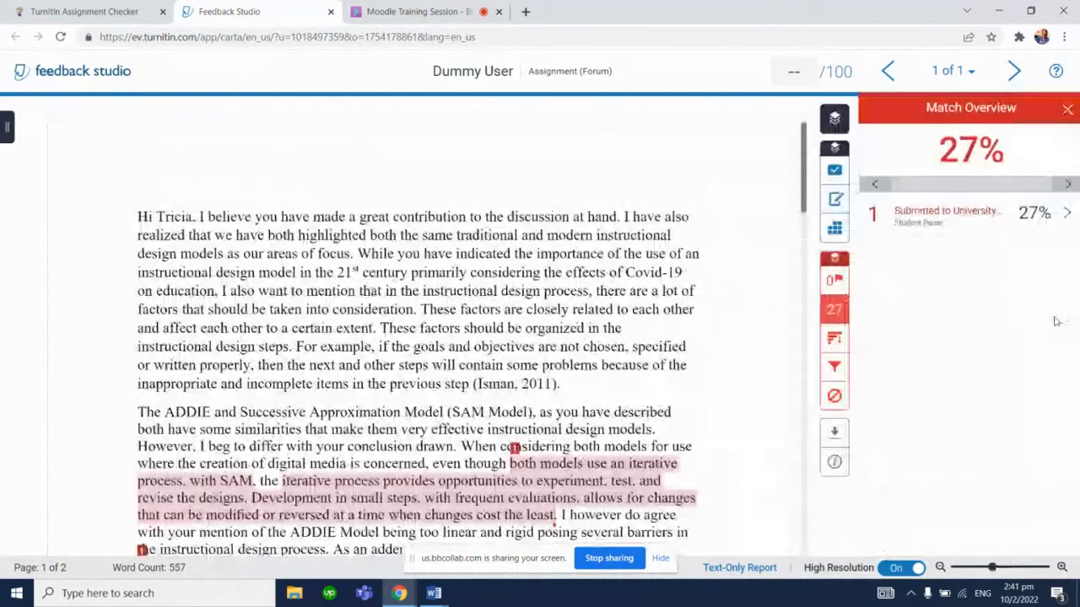
left_click_drag(803, 179, 770, 250)
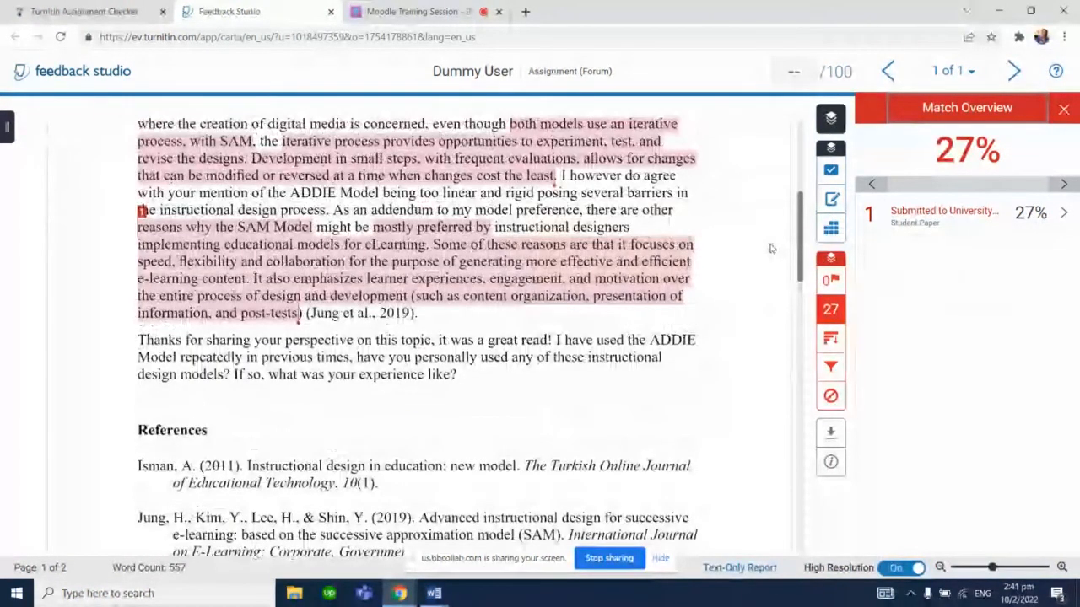
scroll(771, 253, "down", 3)
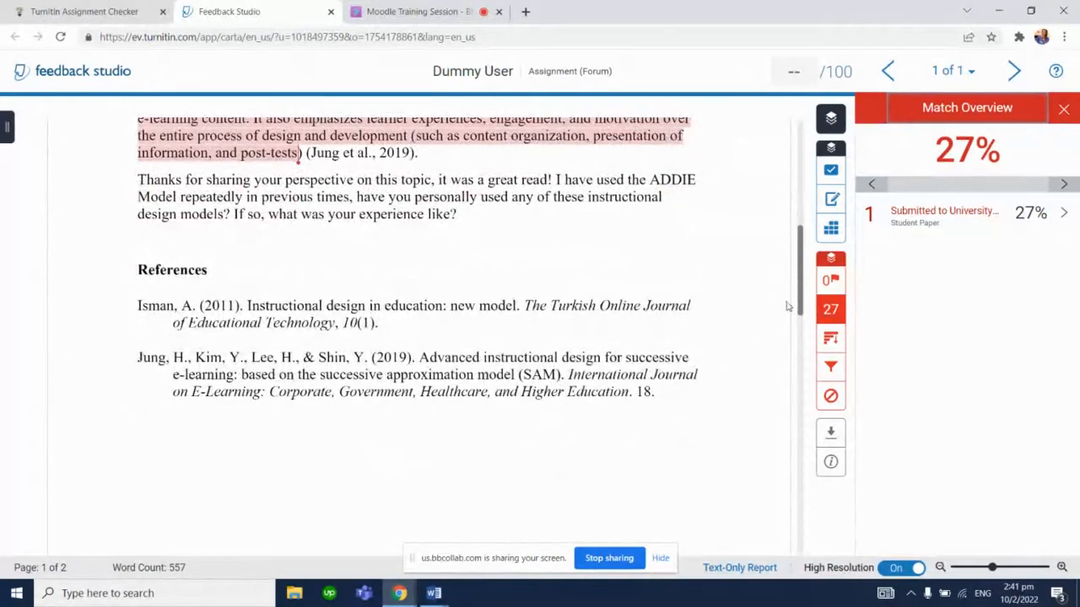
Turn off Exclude Bibliography in the report's Filters and Settings and apply the changes
left_click(831, 368)
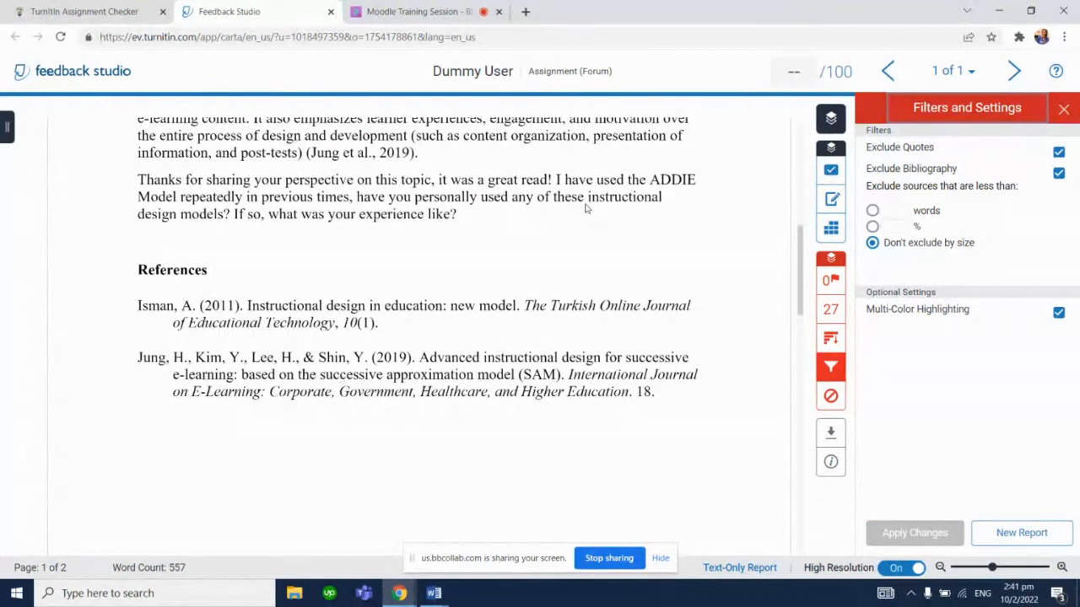
left_click(1059, 173)
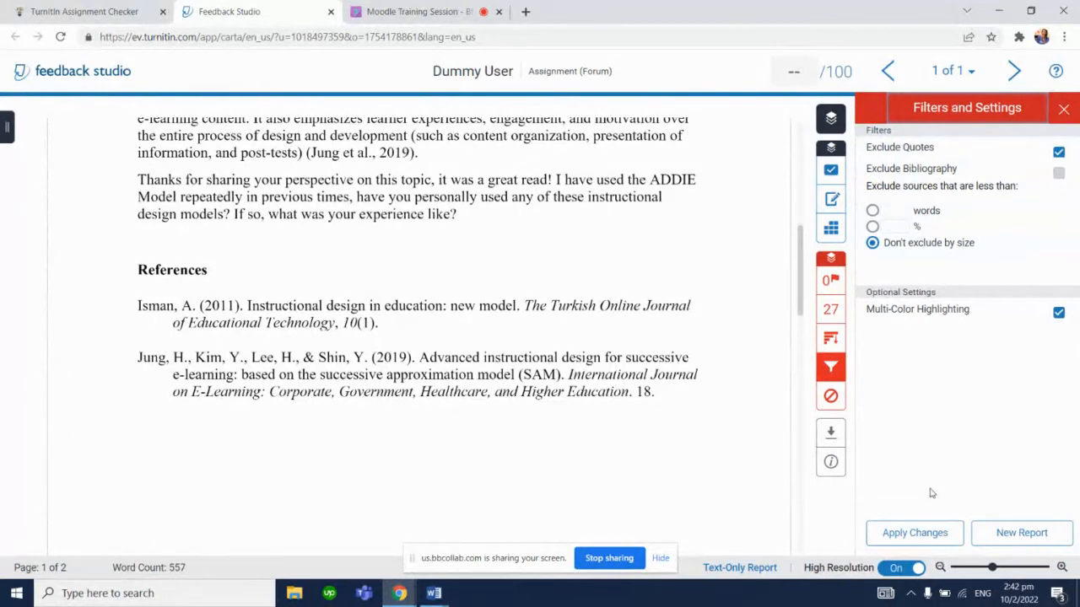
left_click(933, 536)
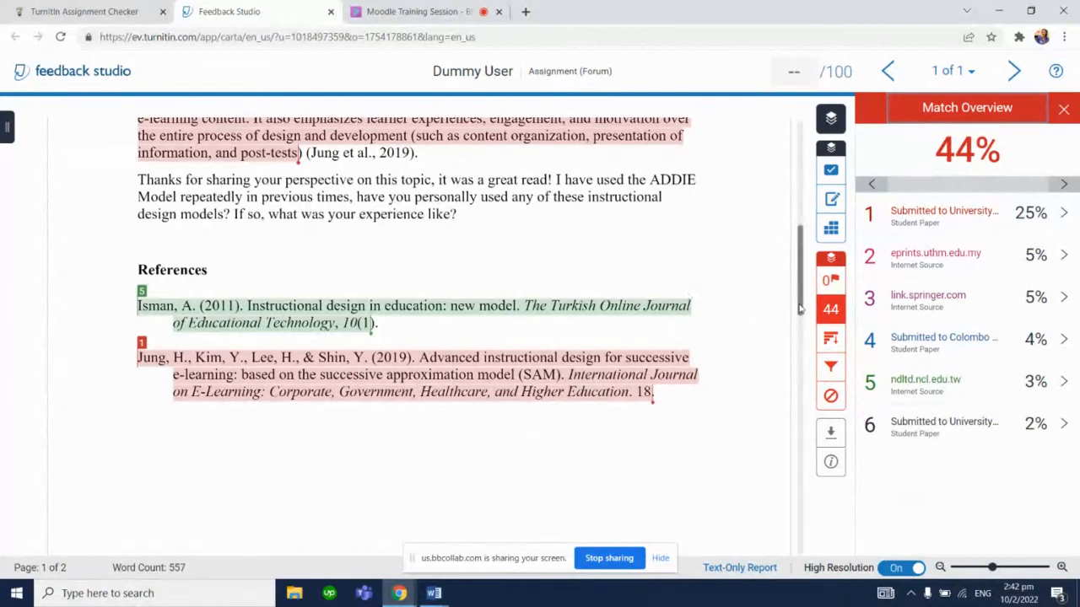
Scroll through the updated report's references back to the top and open the Rubric panel
scroll(801, 314, "down", 1)
scroll(802, 314, "up", 1)
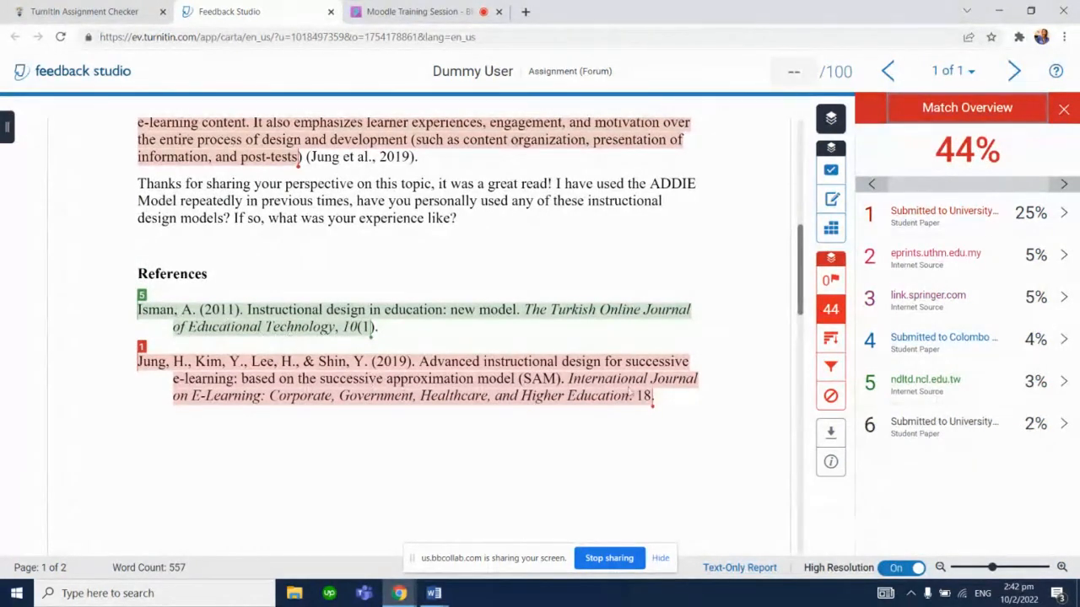
left_click_drag(806, 268, 774, 279)
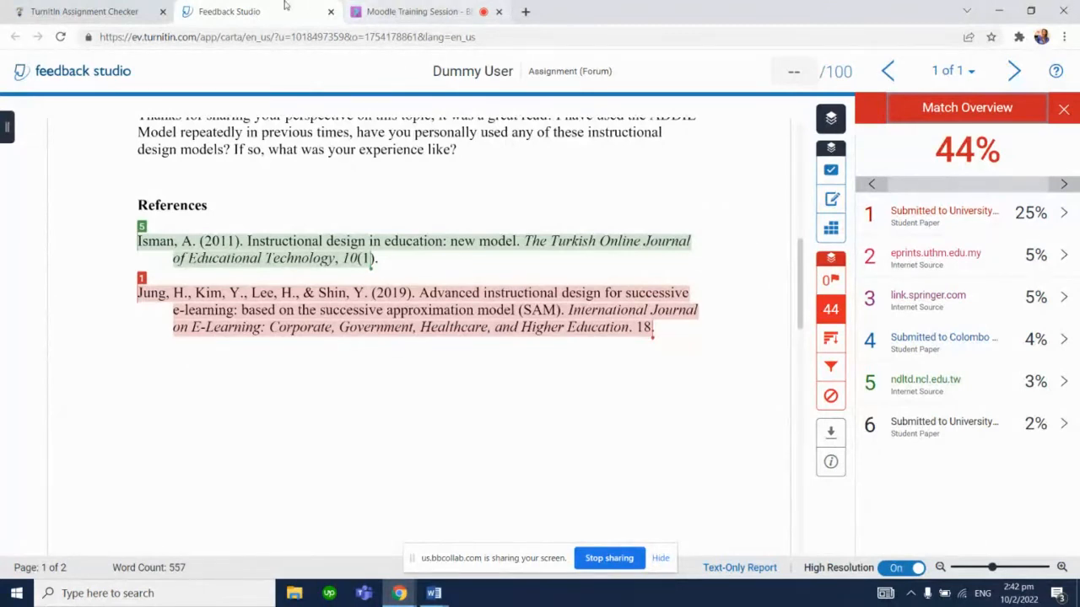
left_click(391, 10)
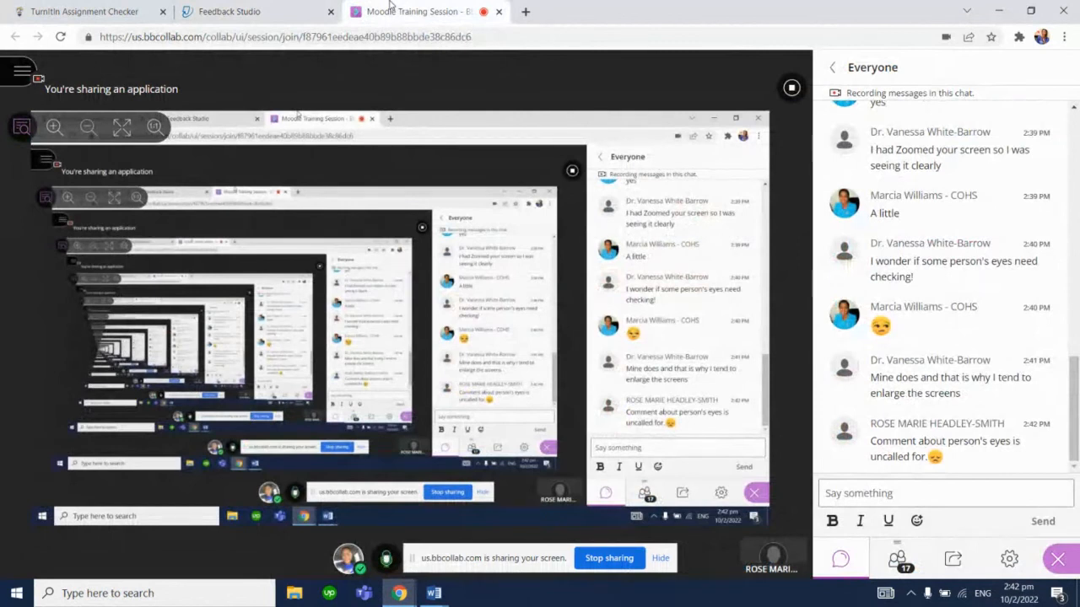
left_click(301, 6)
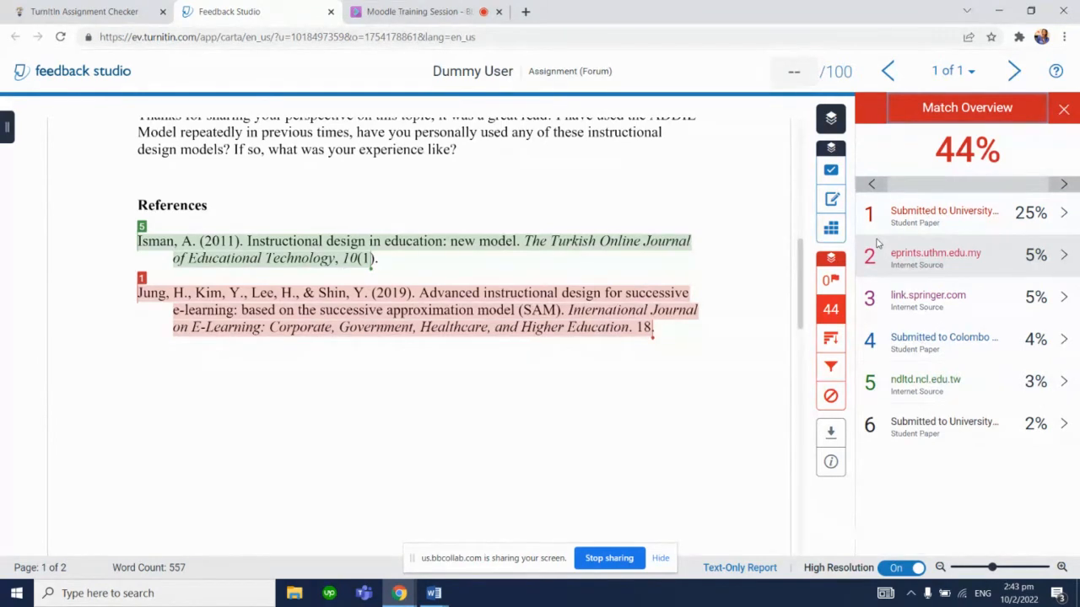
left_click_drag(802, 282, 807, 147)
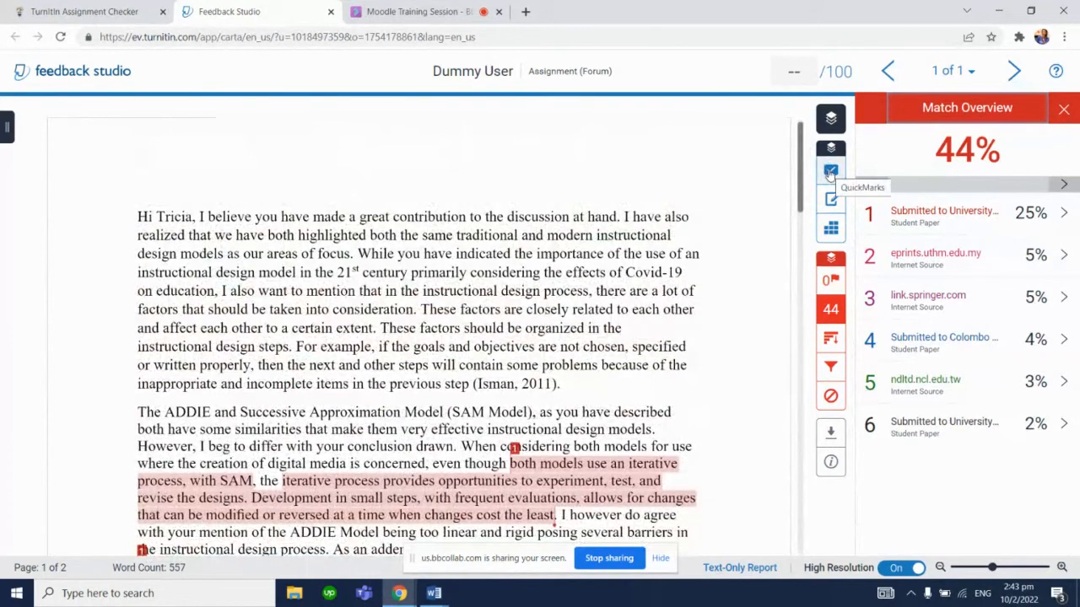
left_click(831, 235)
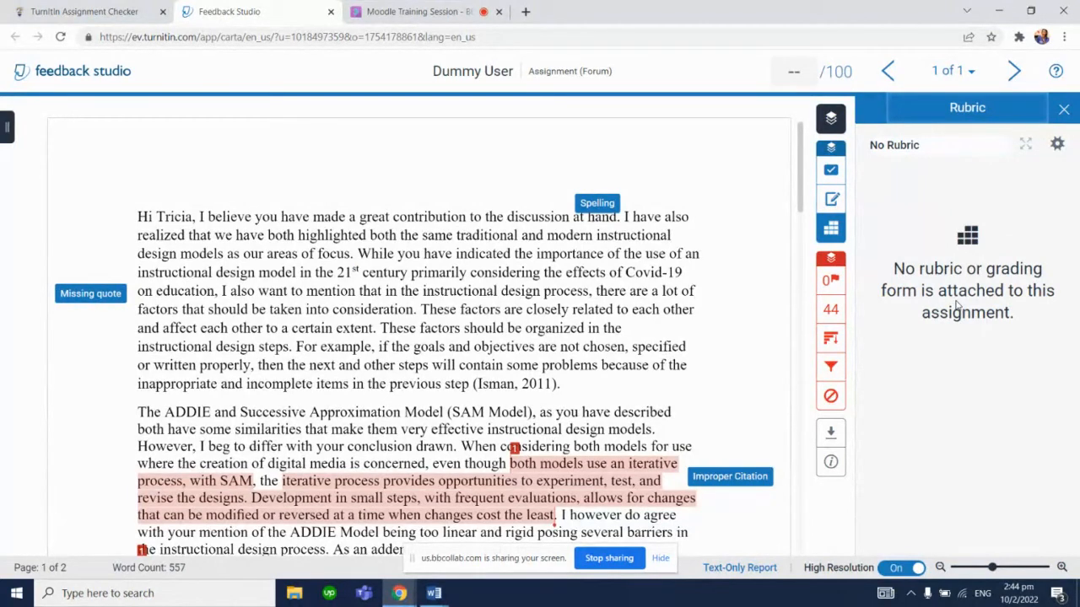
Switch to the Assignment 3A presentation rubric in Word, review its criteria table, and return to Feedback Studio
left_click(439, 597)
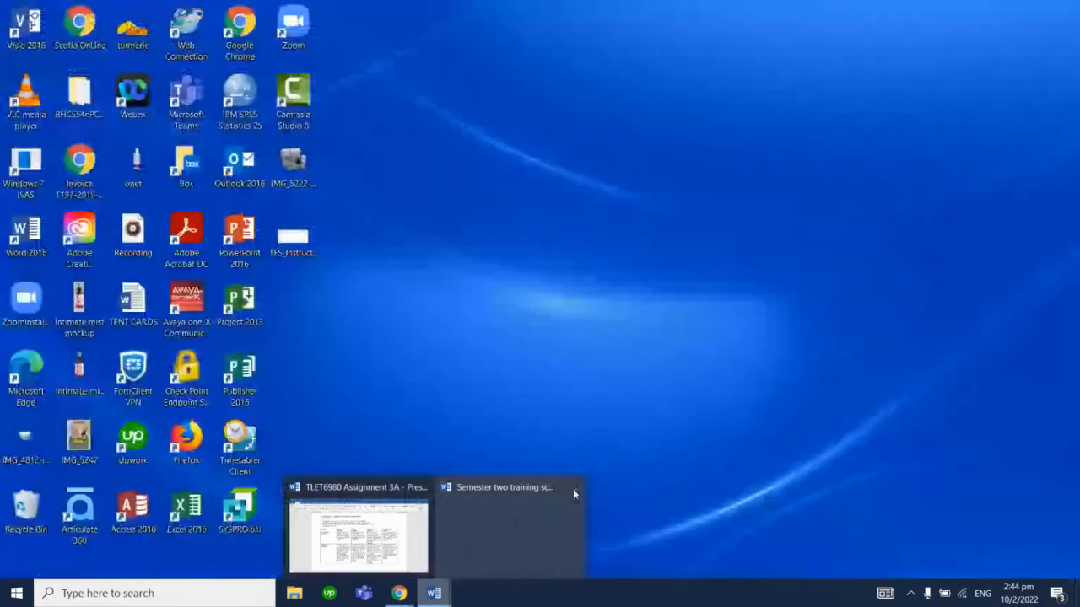
left_click(575, 490)
left_click(484, 525)
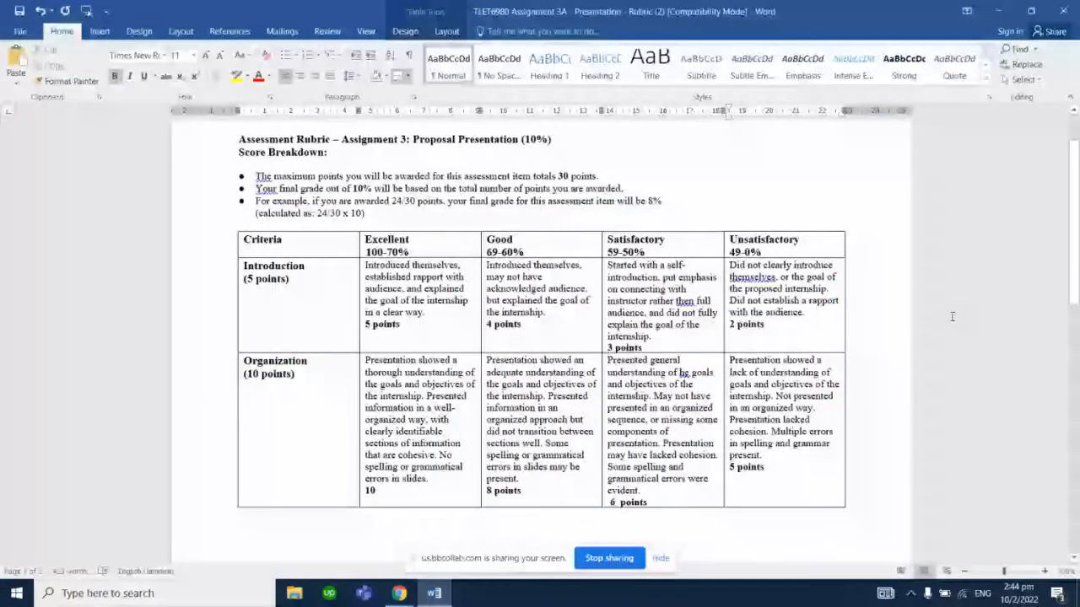
left_click_drag(1074, 291, 986, 262)
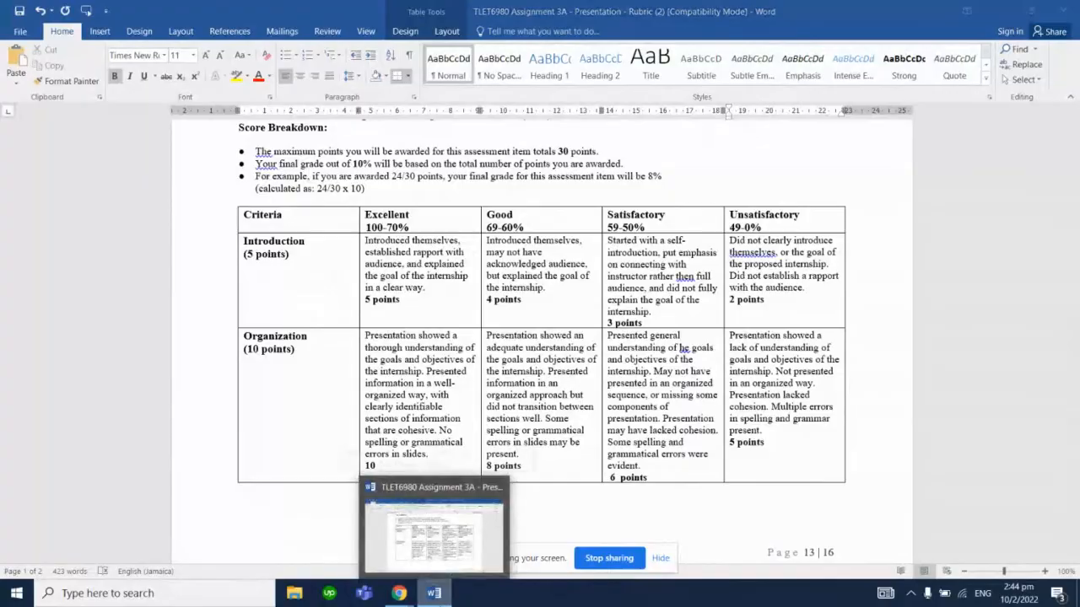
left_click(399, 593)
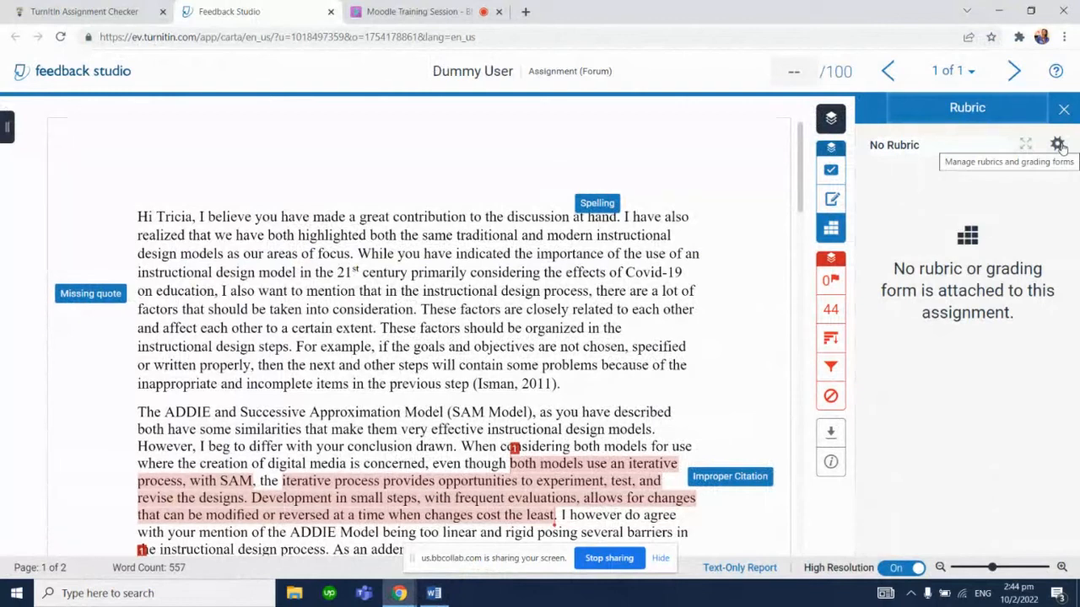
Create a new rubric from the rubric manager and set its scoring type to Custom
left_click(1058, 145)
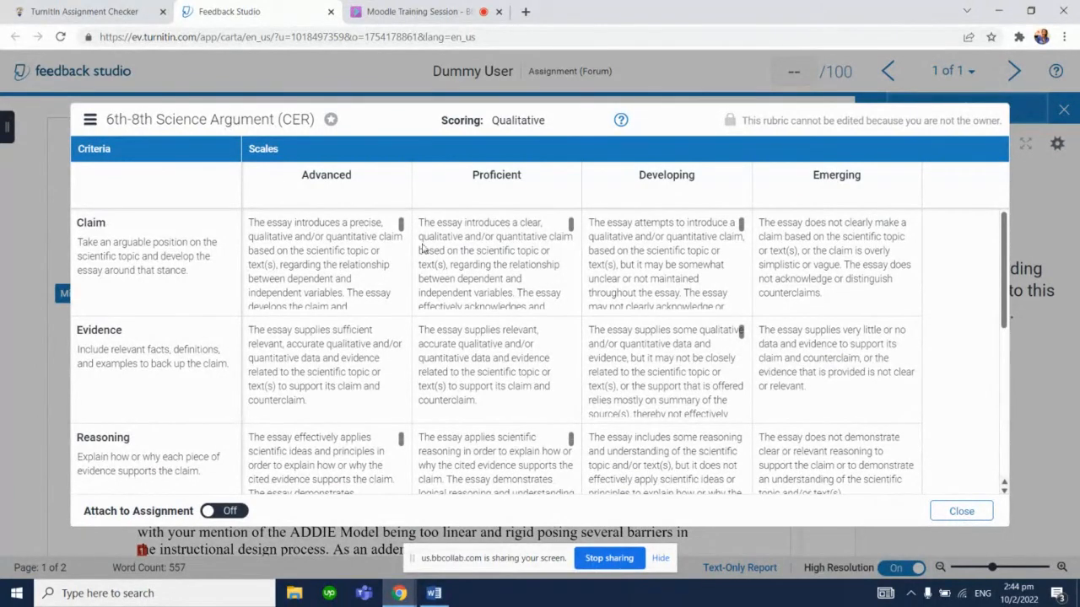
left_click(88, 123)
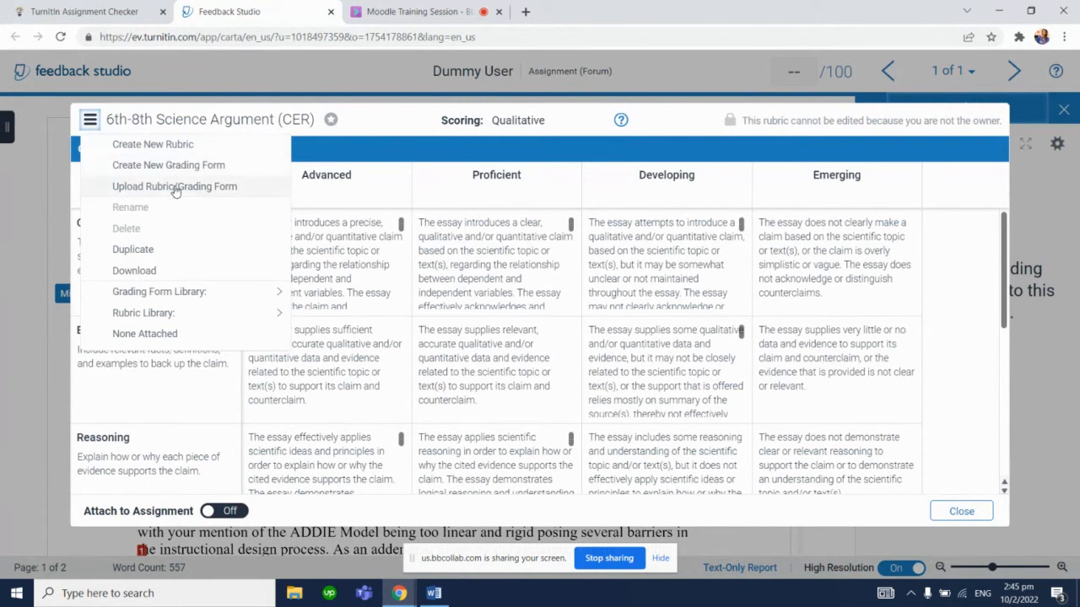
left_click(155, 145)
right_click(156, 143)
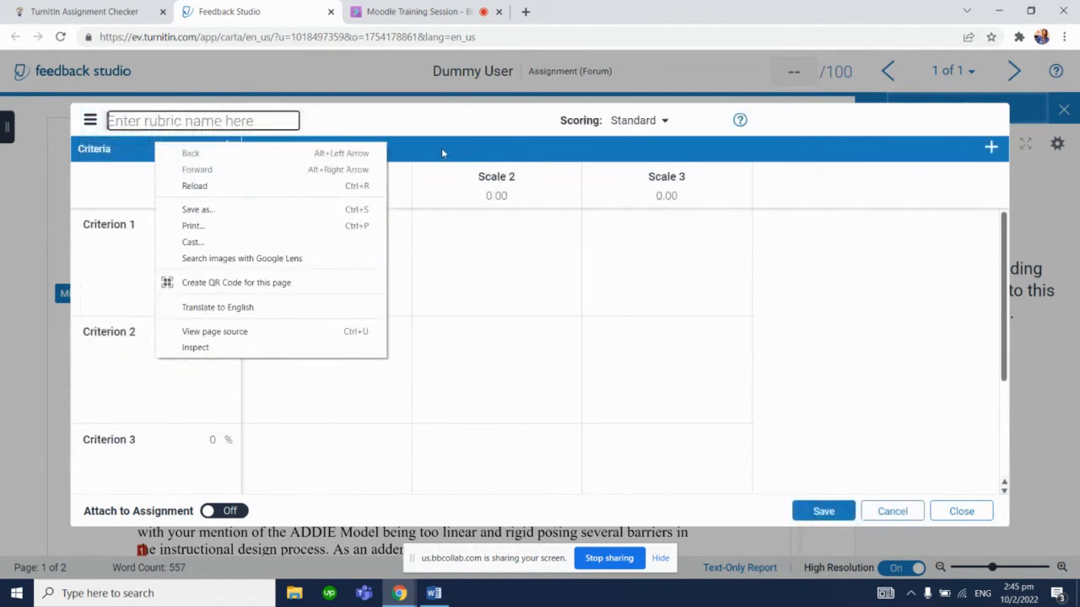
left_click(477, 140)
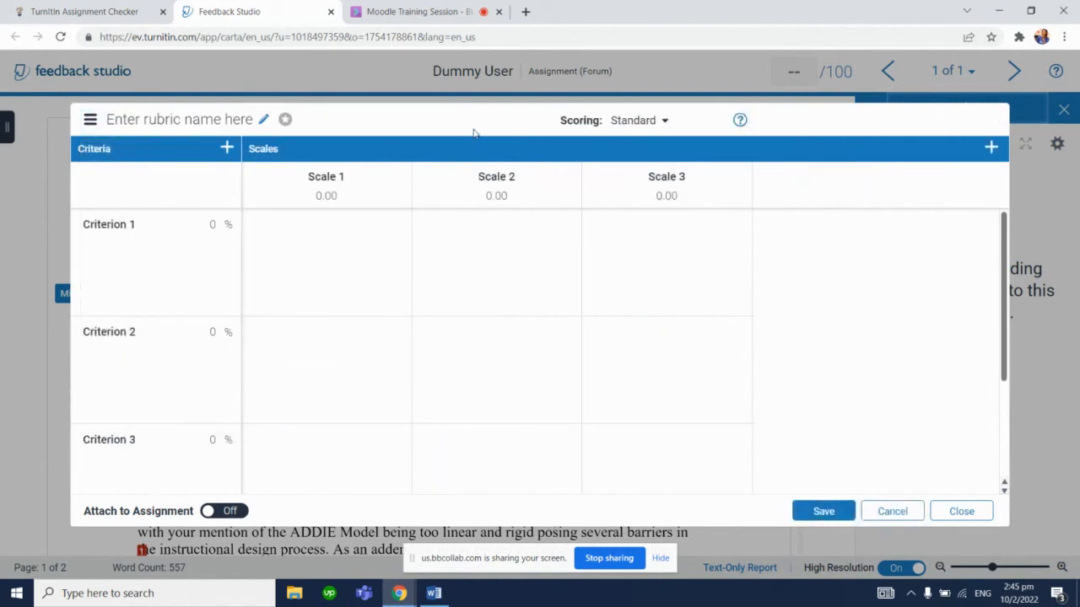
left_click(665, 120)
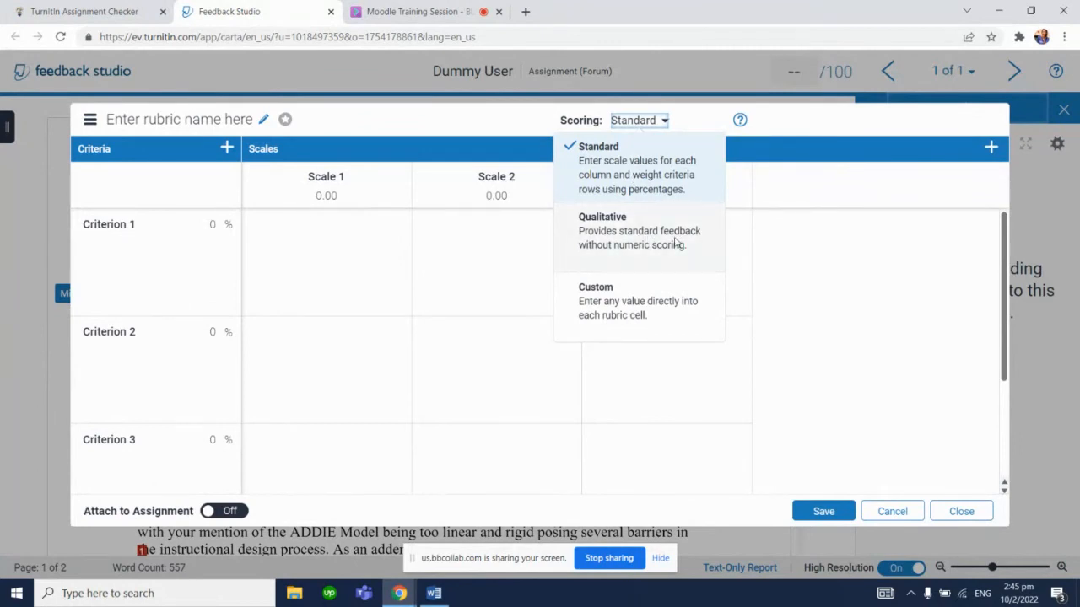
left_click(647, 312)
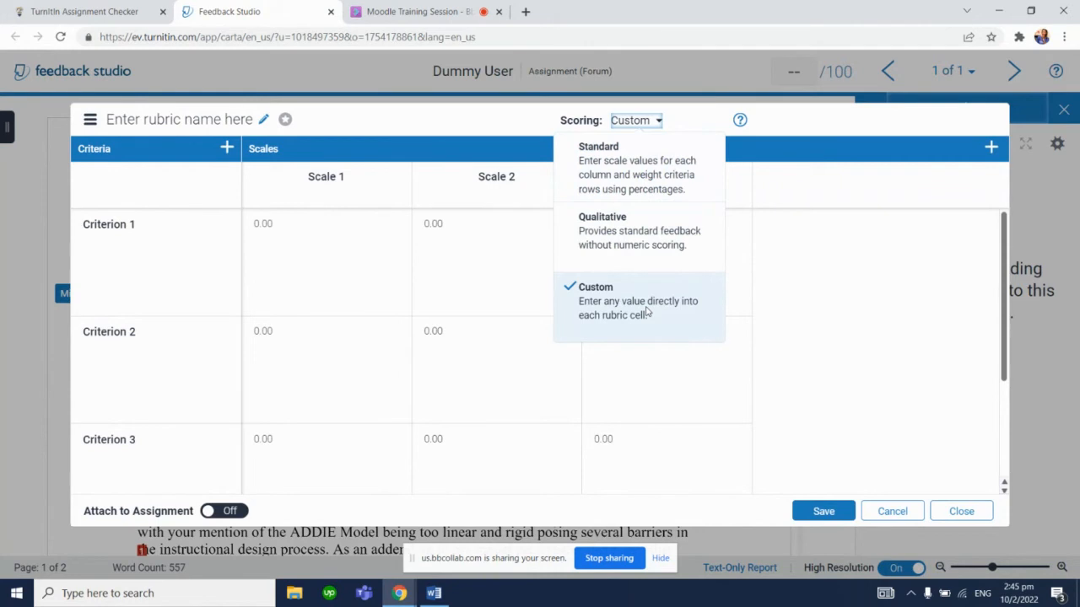
left_click(443, 133)
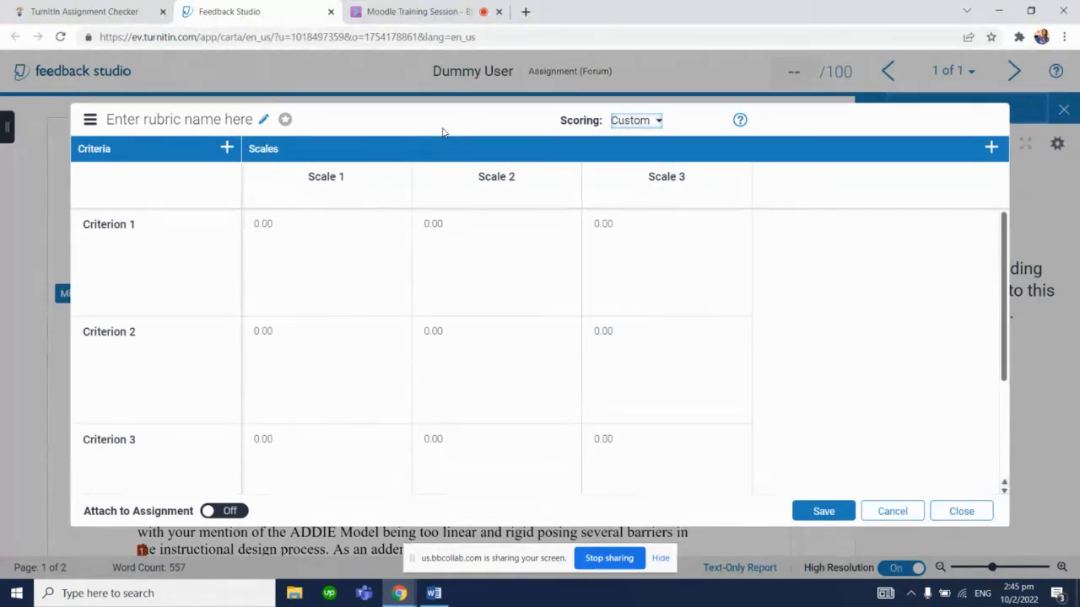
Name the new rubric Live Dem Rubric
left_click(192, 118)
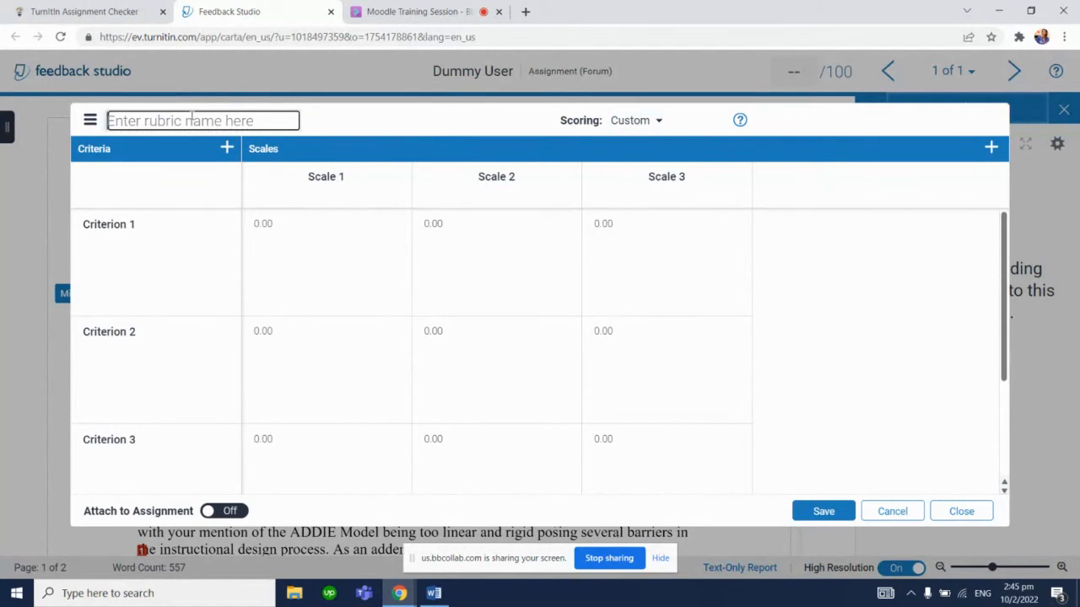
type("Demo Ry")
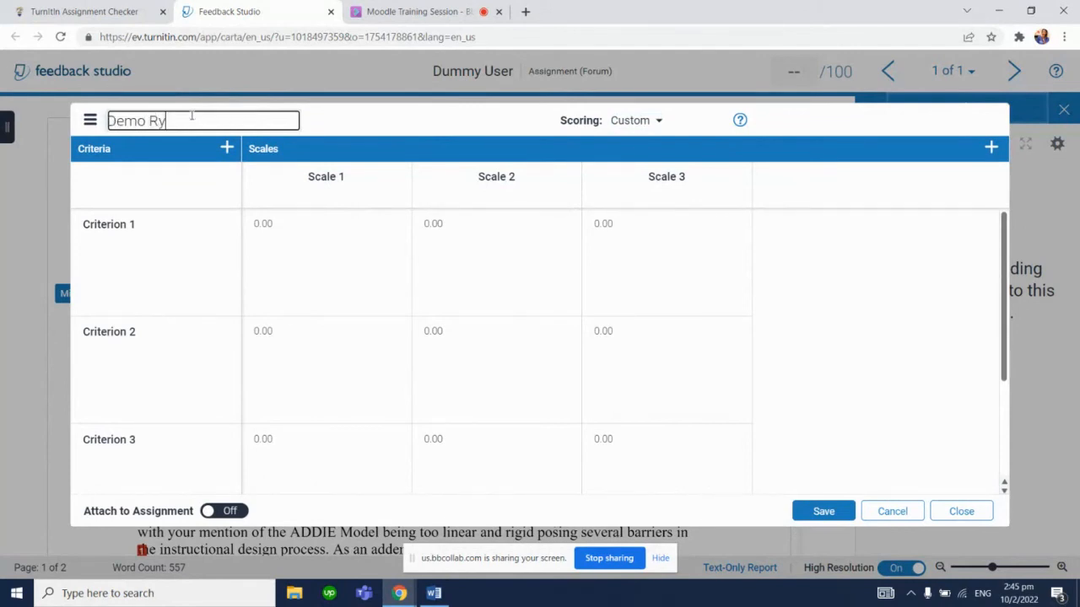
type("bt")
key("BackSpace")
key("BackSpace")
key("ctrl+a")
type("Live Dem Rubric")
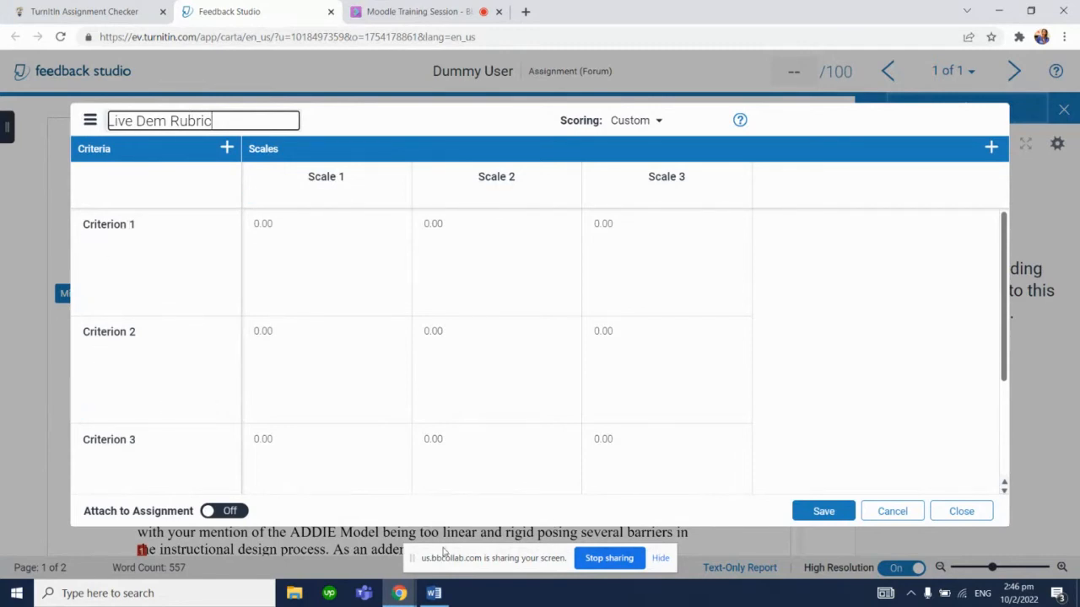
Copy Introduction from the Word rubric into the first criterion and give it the description 5 points
left_click(434, 593)
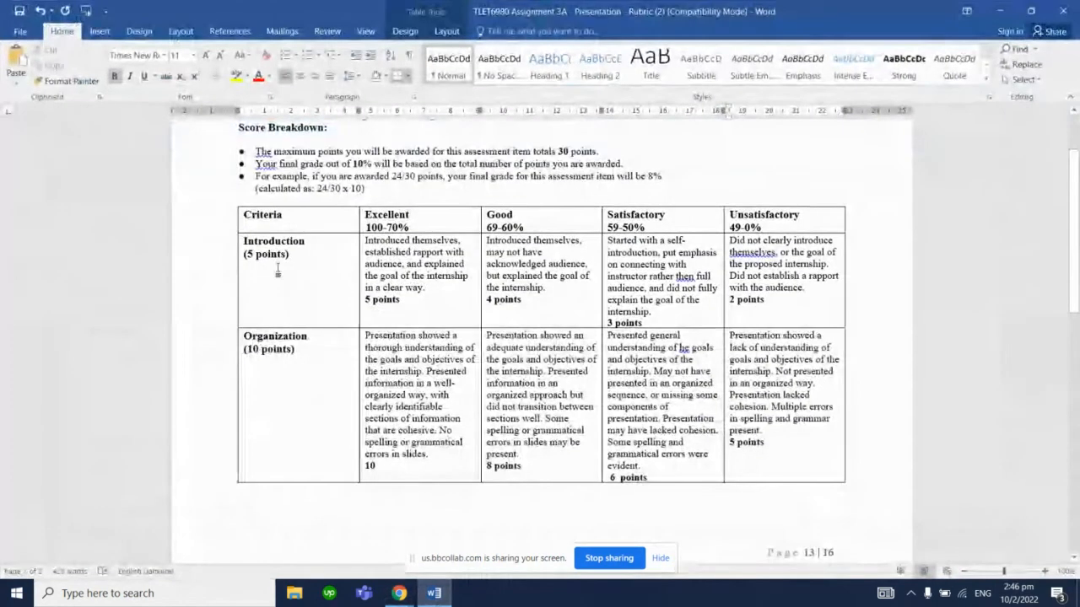
double_click(270, 240)
key("ctrl+c")
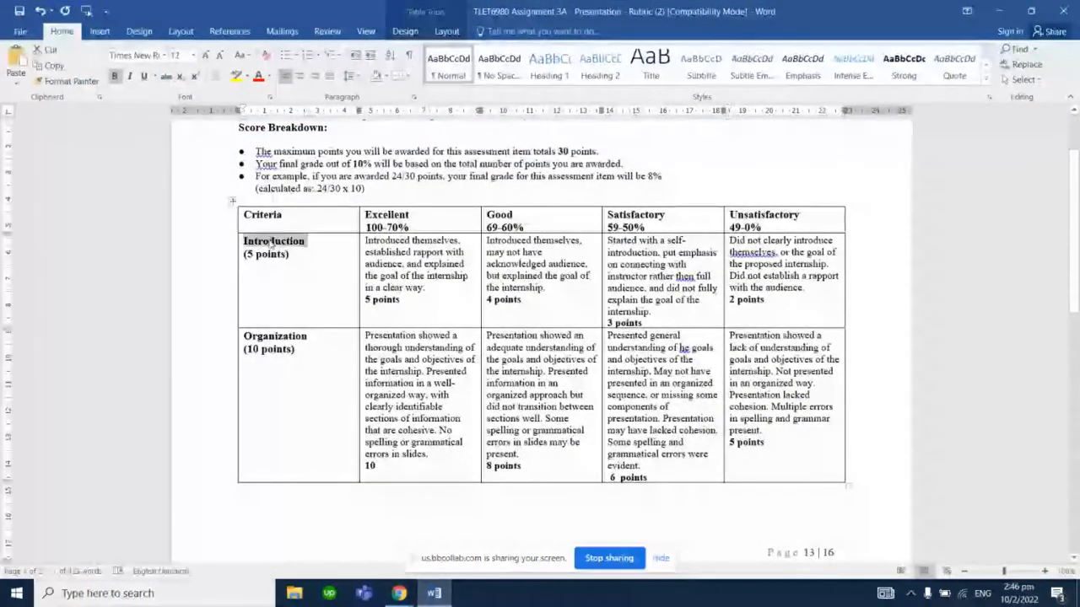
key("alt+Tab")
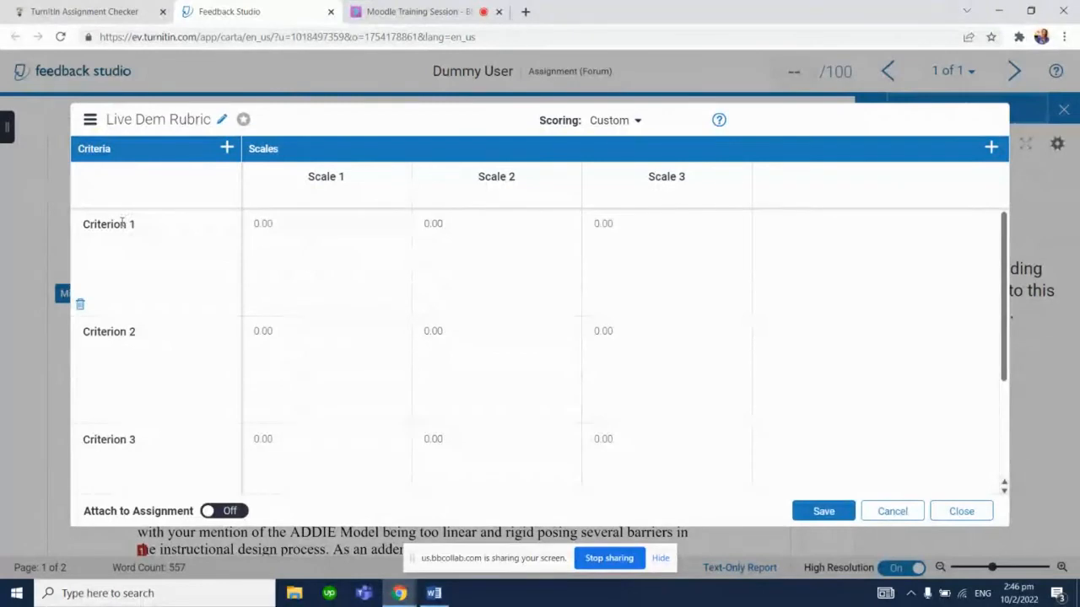
left_click(122, 222)
key("ctrl+v")
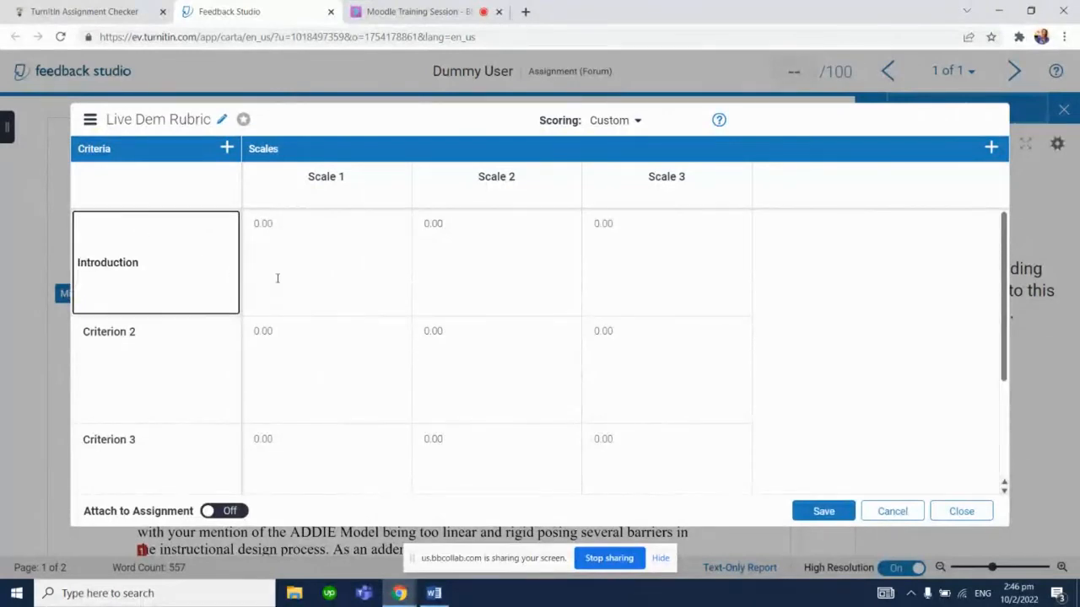
left_click(277, 278)
left_click(154, 270)
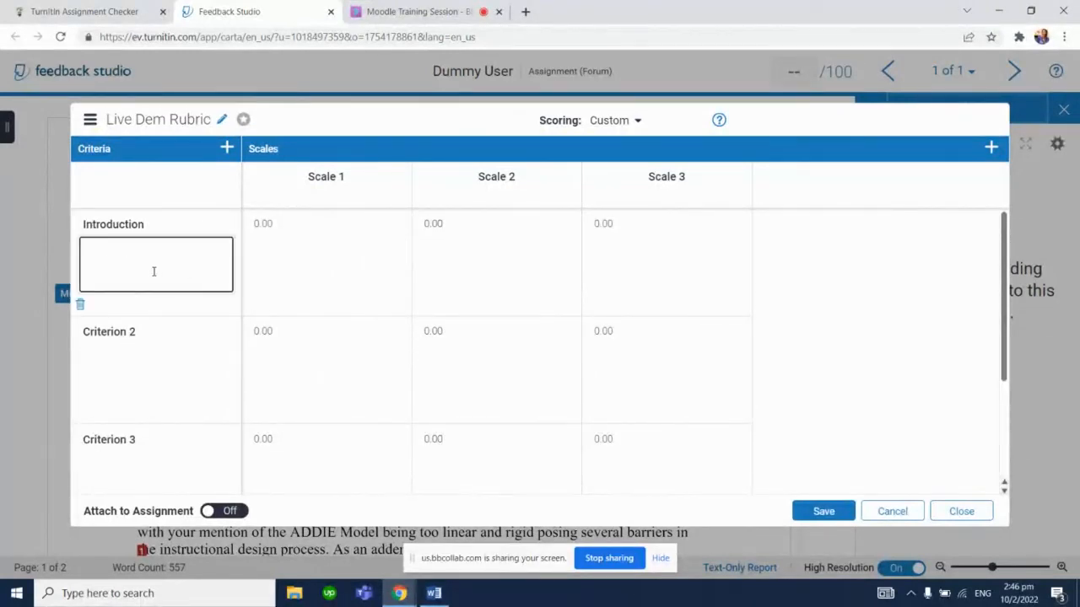
type("5 points")
Copy Organization from the Word rubric into the second criterion and give it the description 10 points
left_click(433, 594)
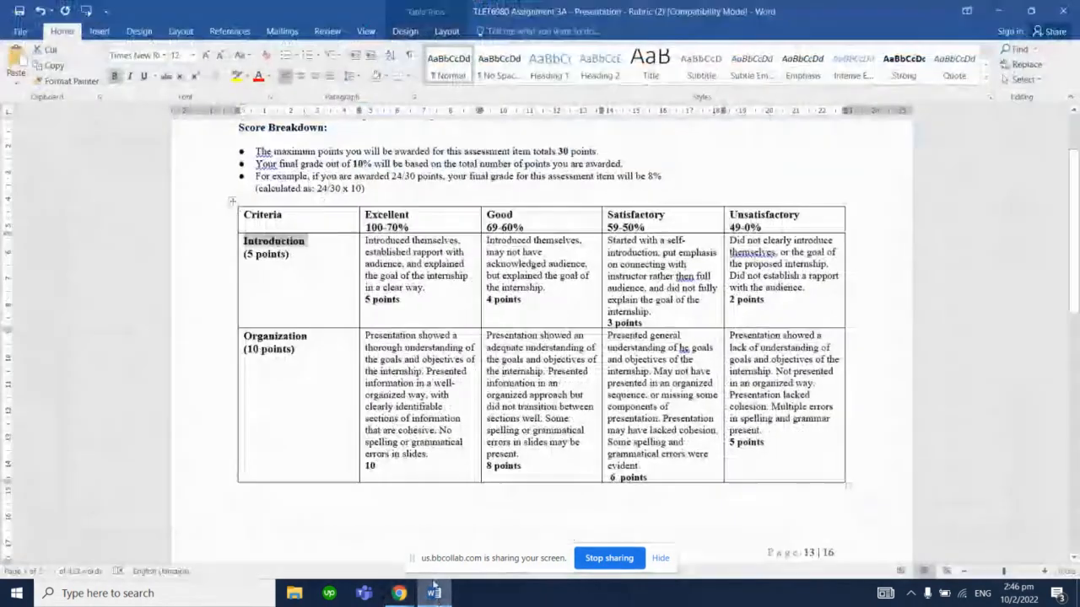
double_click(281, 336)
key("ctrl+c")
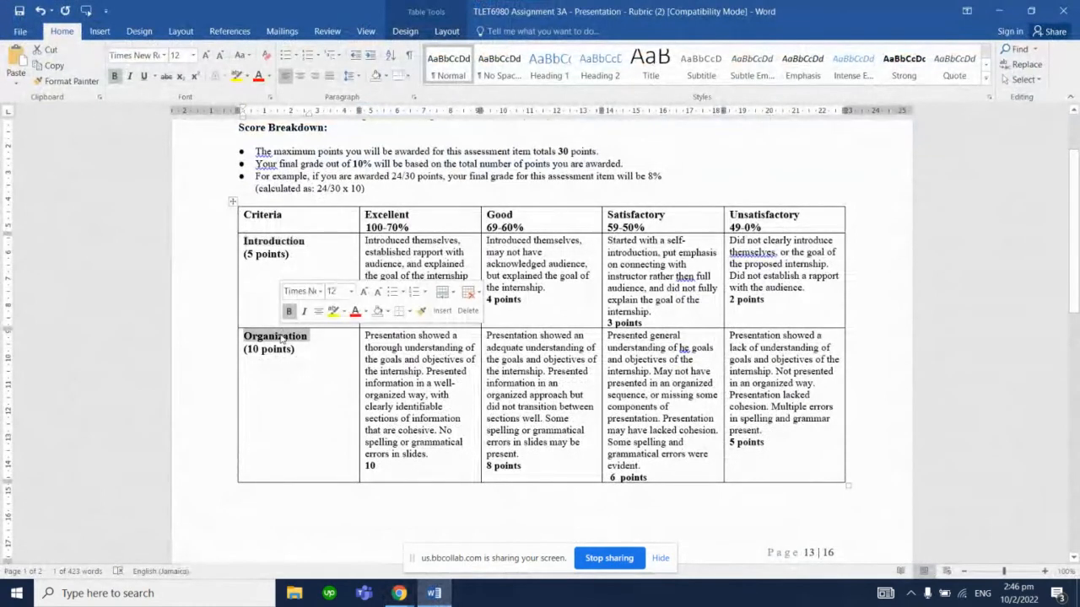
left_click_drag(1077, 245, 1078, 346)
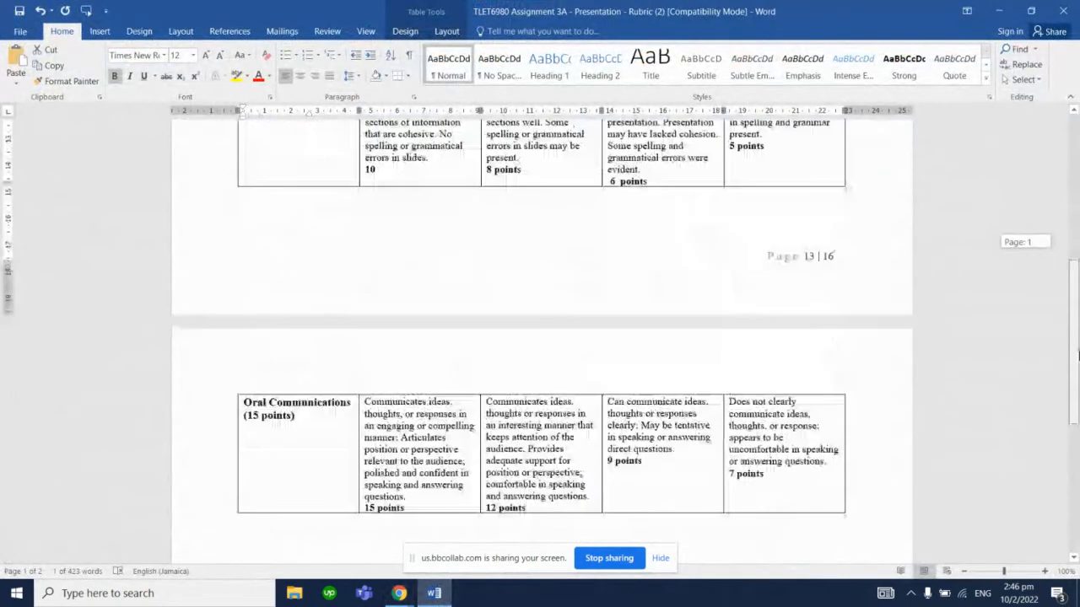
left_click(433, 593)
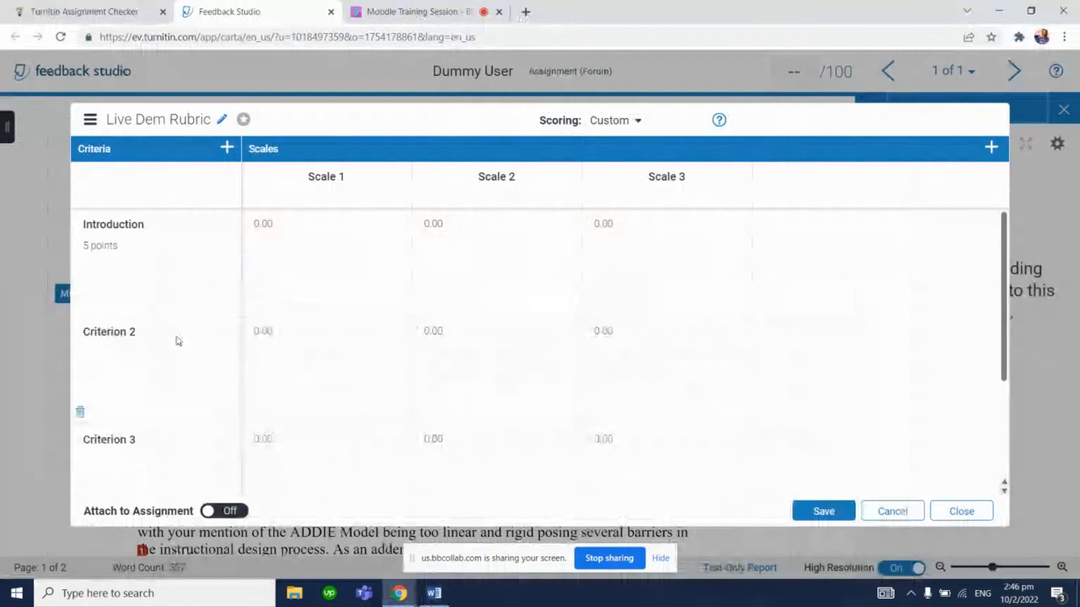
left_click(131, 330)
key("ctrl+a")
key("ctrl+v")
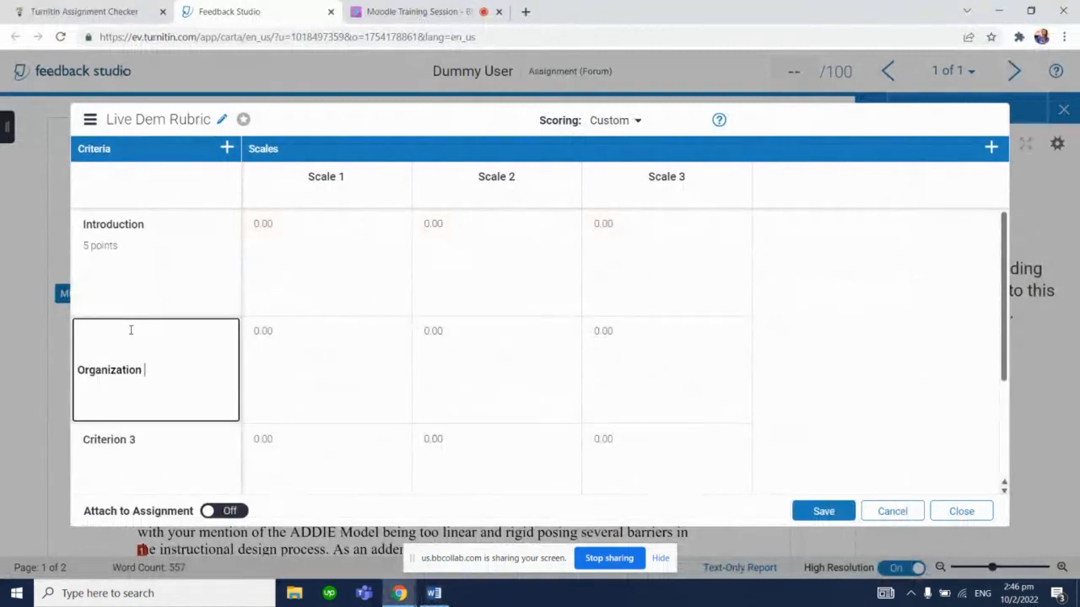
left_click(157, 382)
type("10 point")
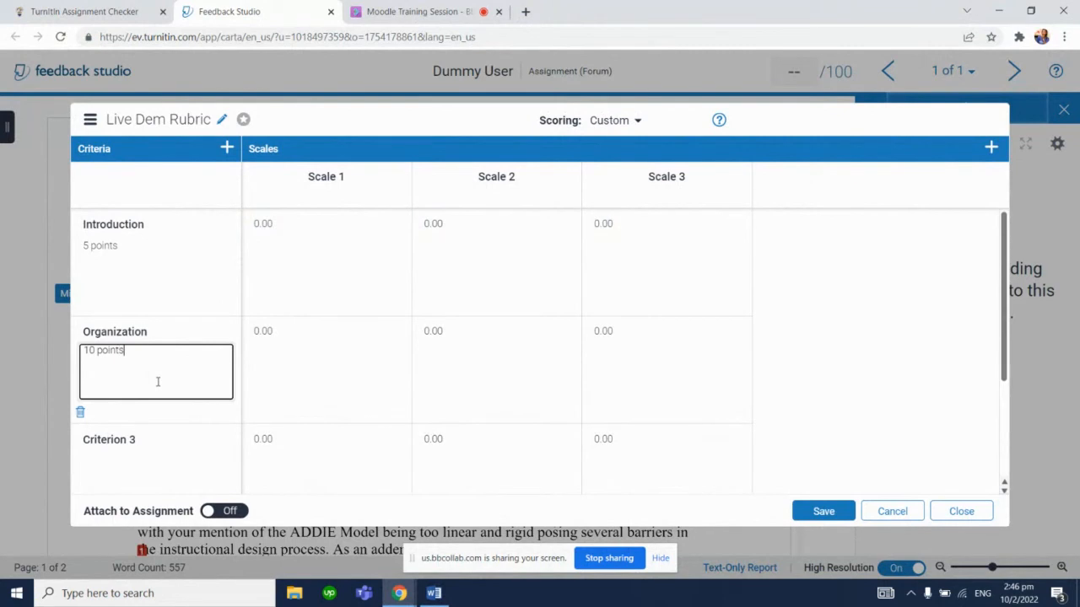
type("s")
Rename the third criterion Oral Comm. and give it the description 15 points
left_click(428, 595)
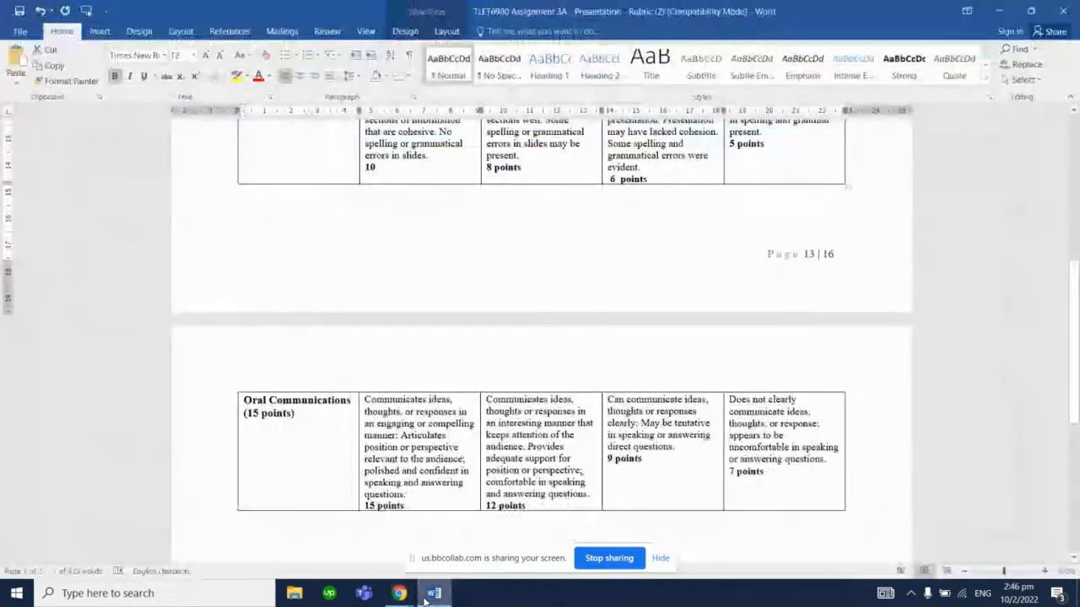
left_click(428, 596)
left_click(142, 446)
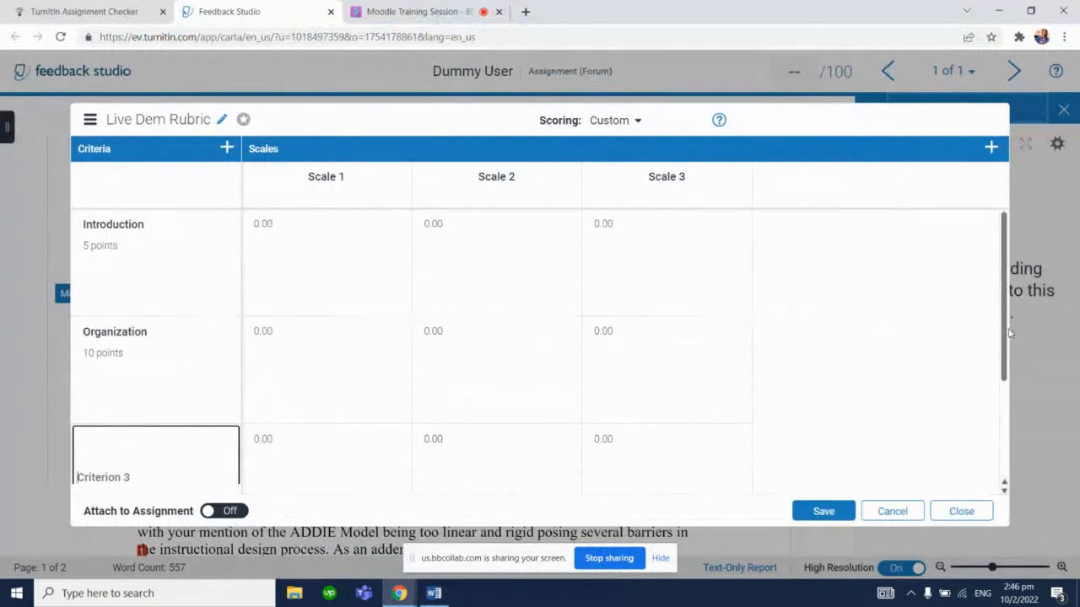
scroll(1009, 334, "down", 1)
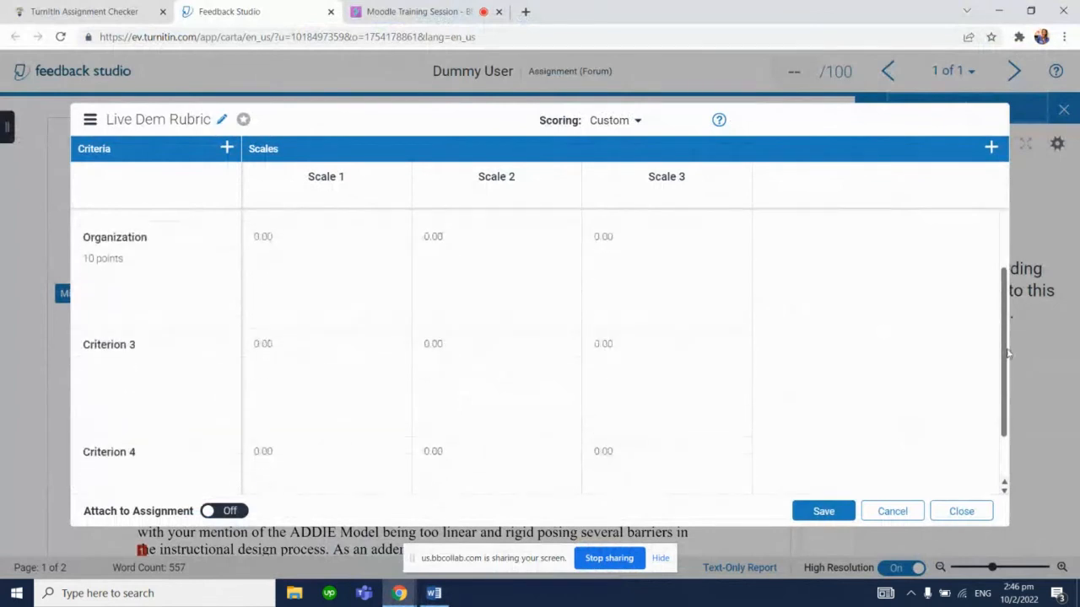
left_click(143, 341)
type("O")
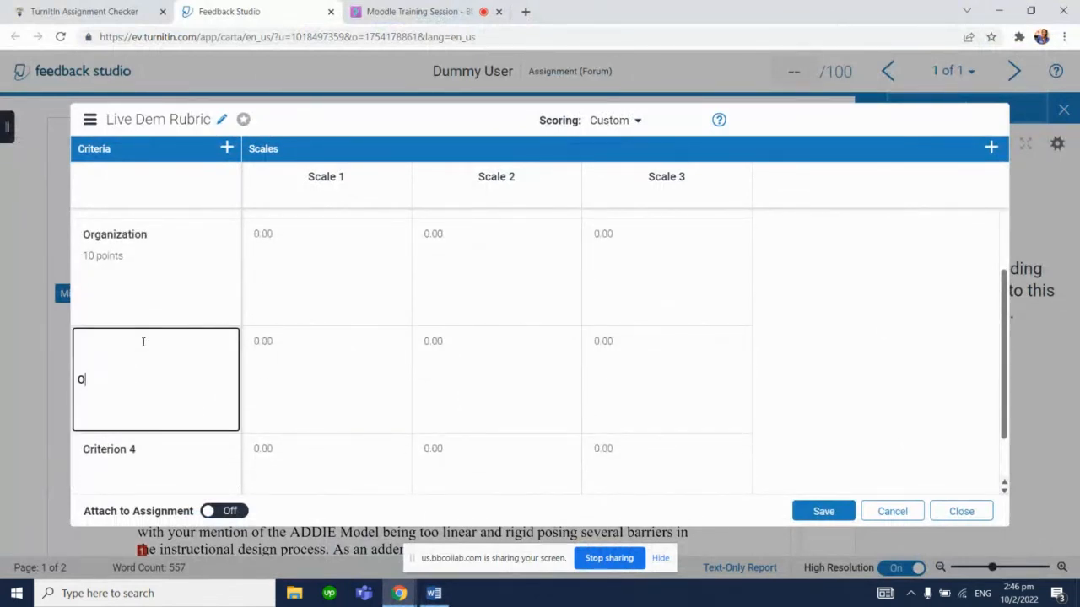
type("ral Comm.")
left_click(304, 386)
left_click(149, 406)
type("1")
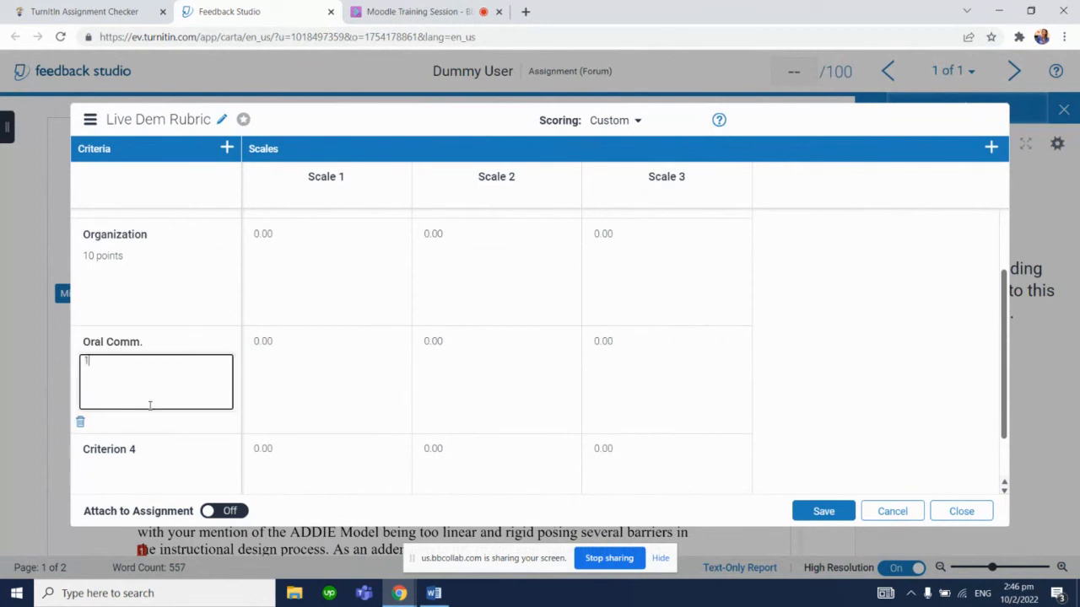
type("5 points")
Delete the unused fourth criterion from the rubric
left_click_drag(1003, 388, 1007, 428)
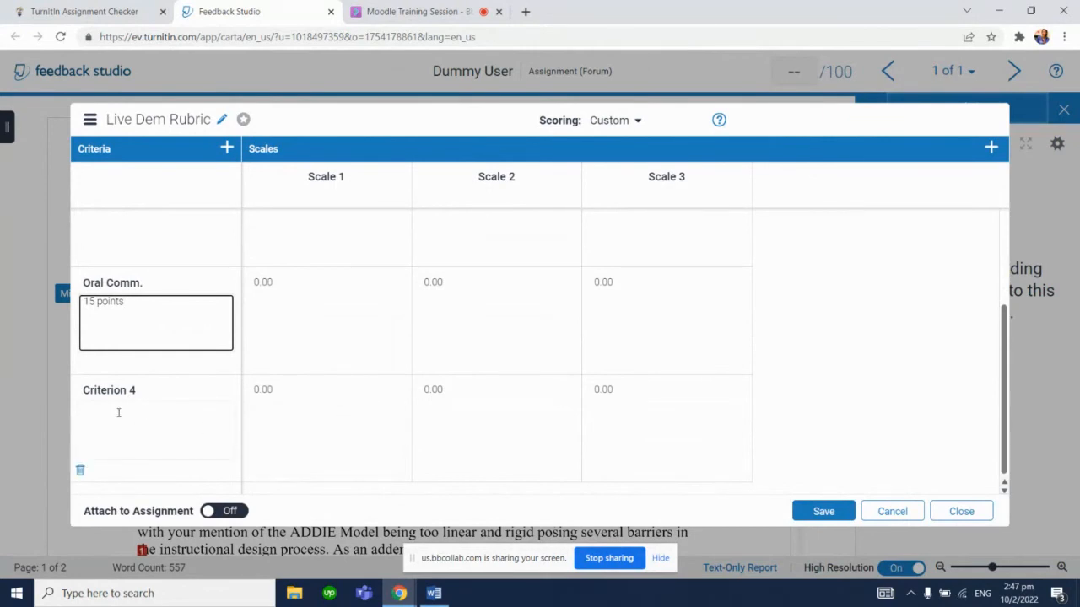
left_click(80, 471)
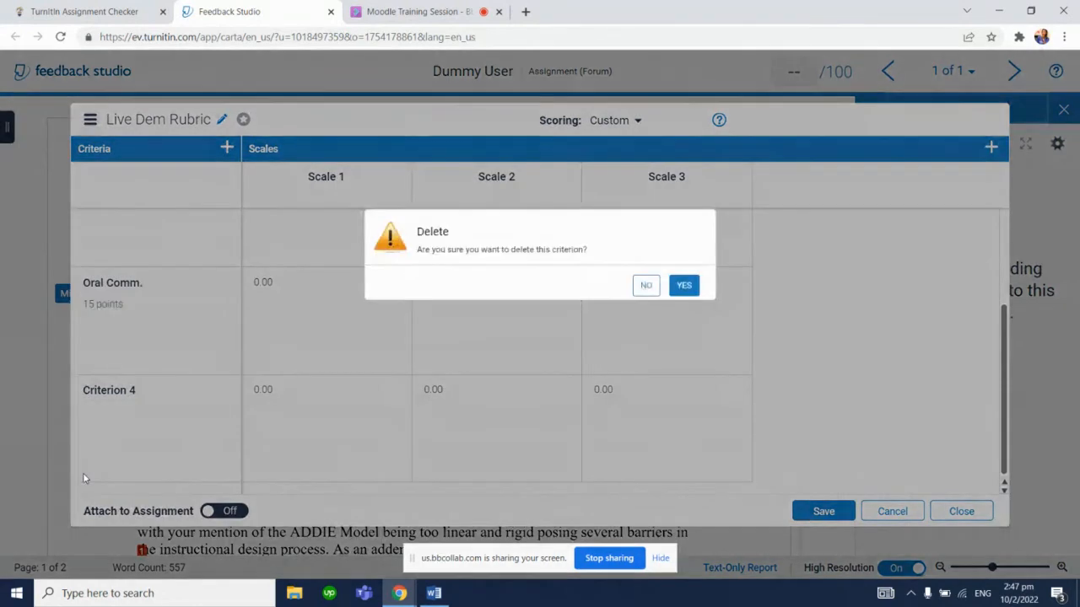
left_click(688, 286)
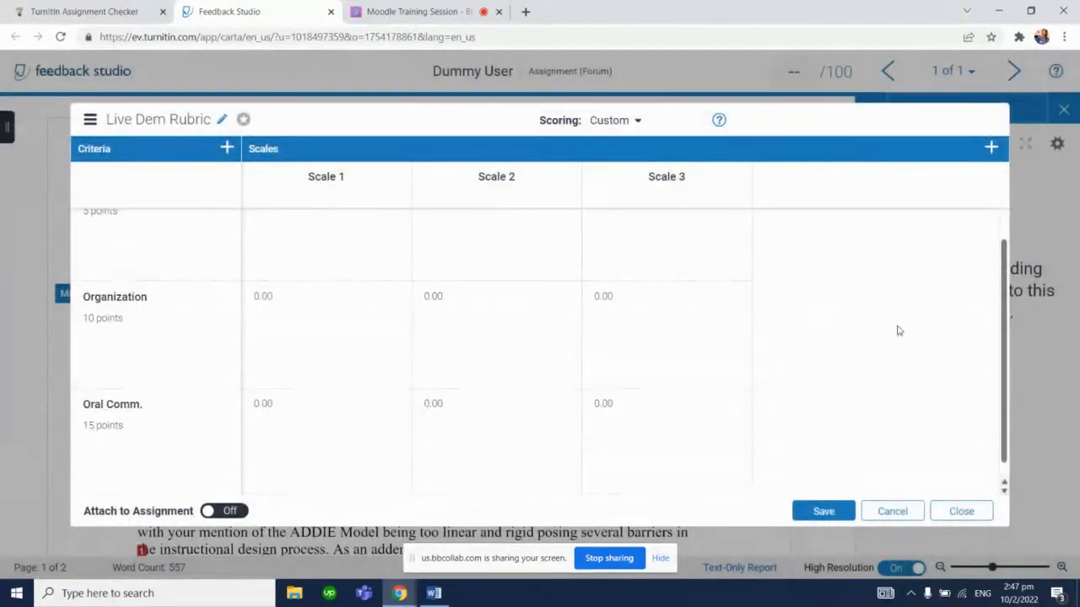
Check the Word rubric's column headings and rename the first rubric scale Excellent
left_click_drag(1002, 334, 971, 297)
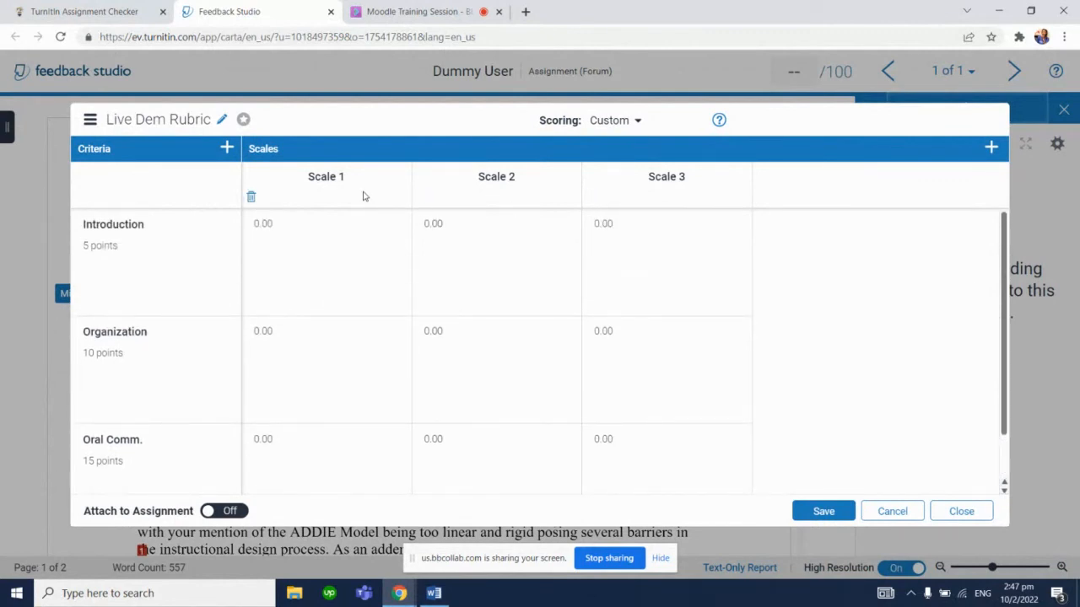
left_click(434, 593)
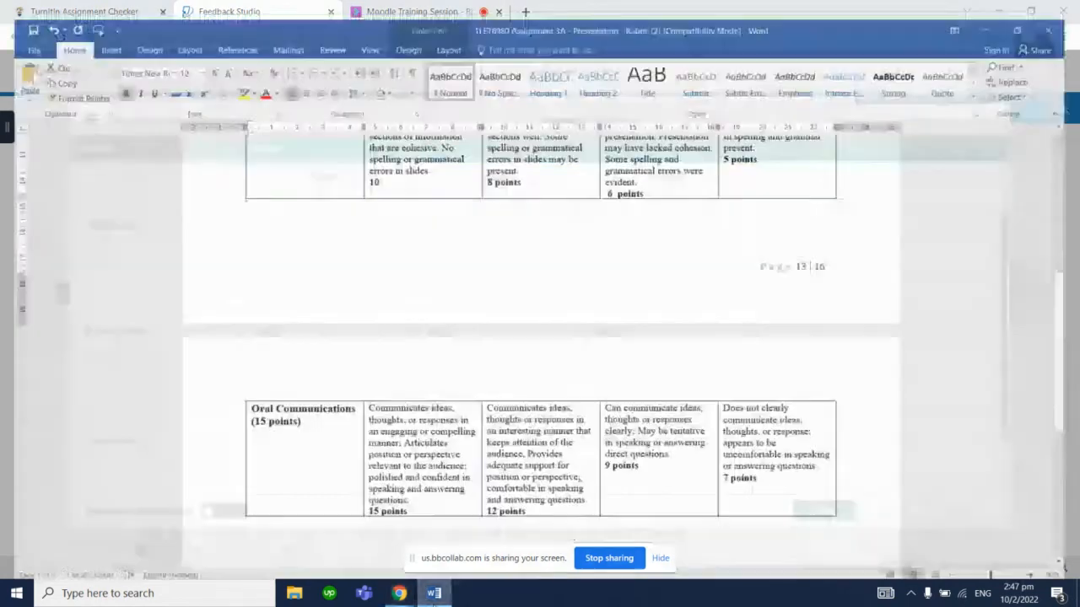
scroll(641, 380, "up", 8)
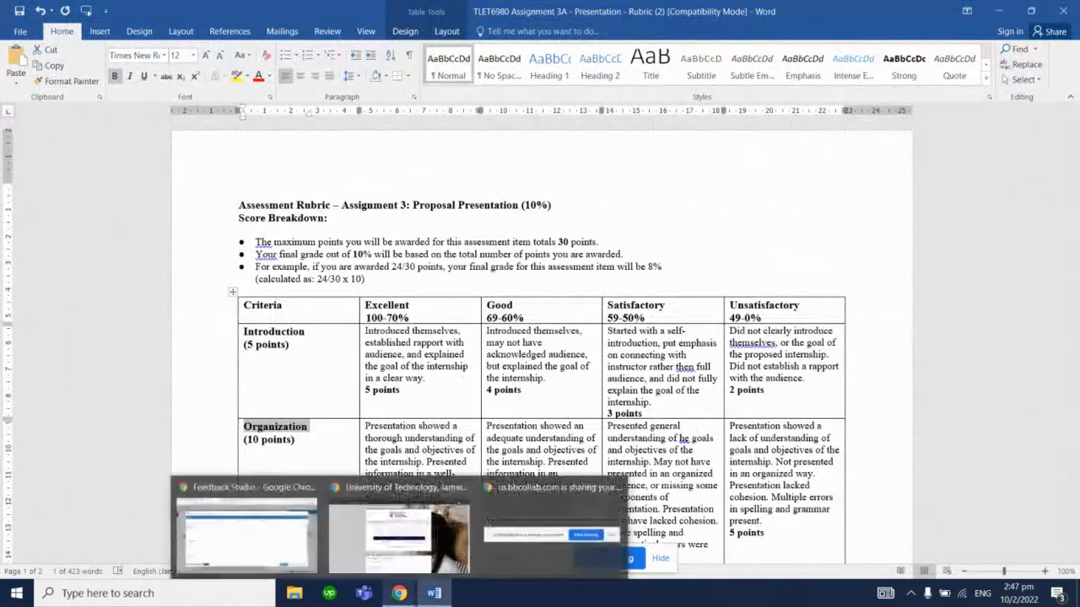
left_click(434, 593)
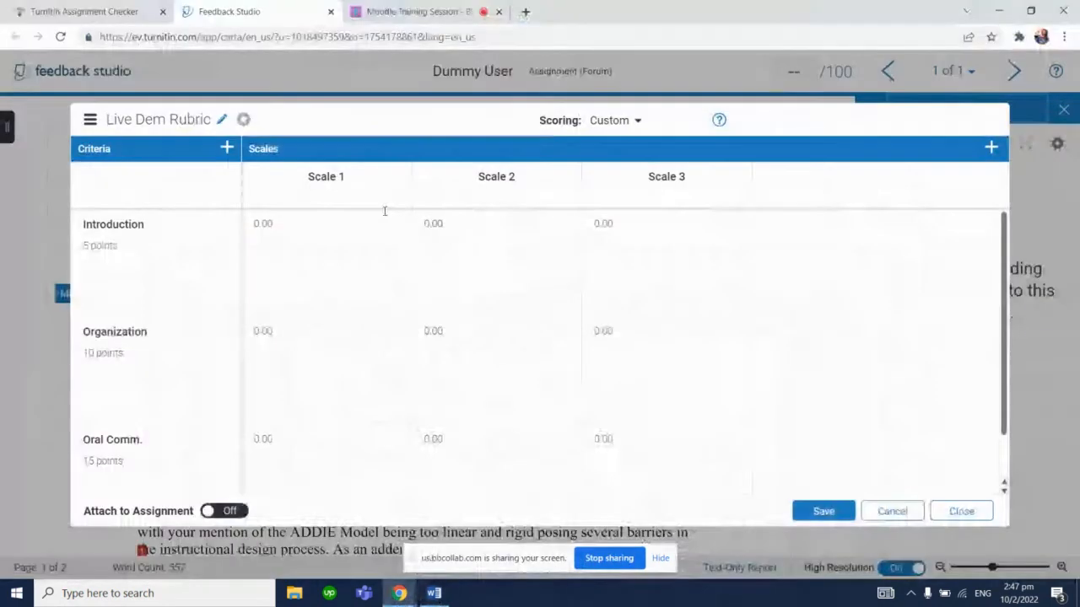
left_click(340, 177)
key("ctrl+a")
key("BackSpace")
type("Excellent")
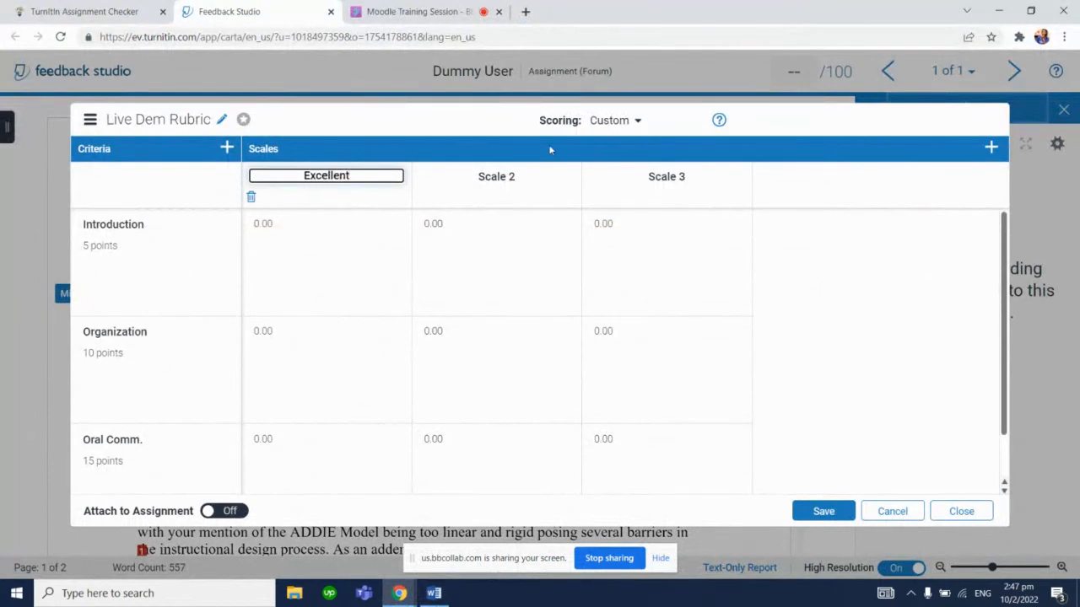
Rename the second and third scales Good and Satisfactory
left_click(509, 174)
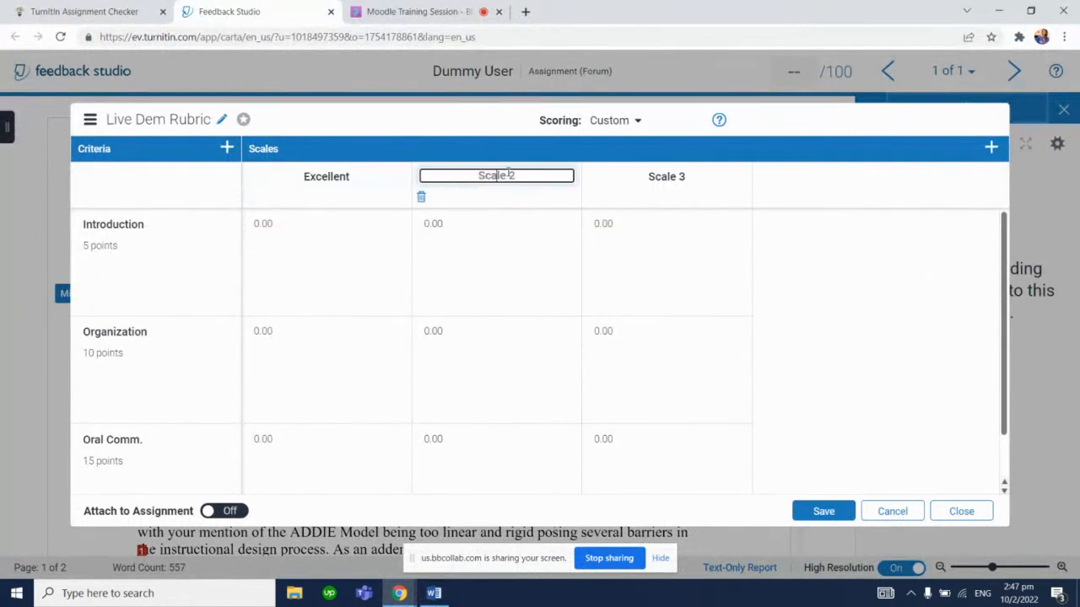
type("Good")
left_click(675, 168)
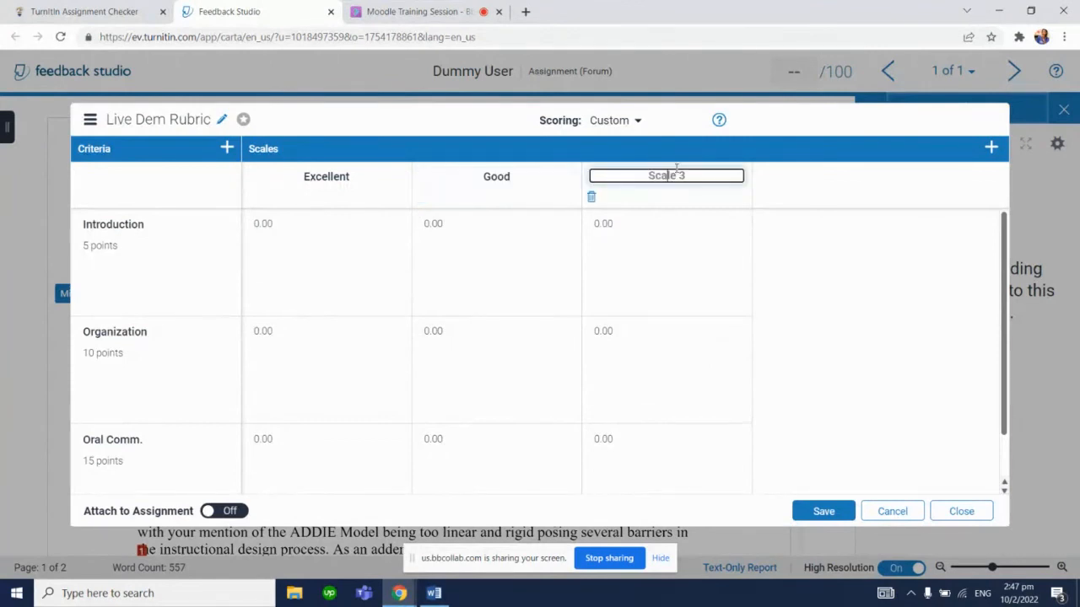
type("Satisfactory")
left_click(805, 245)
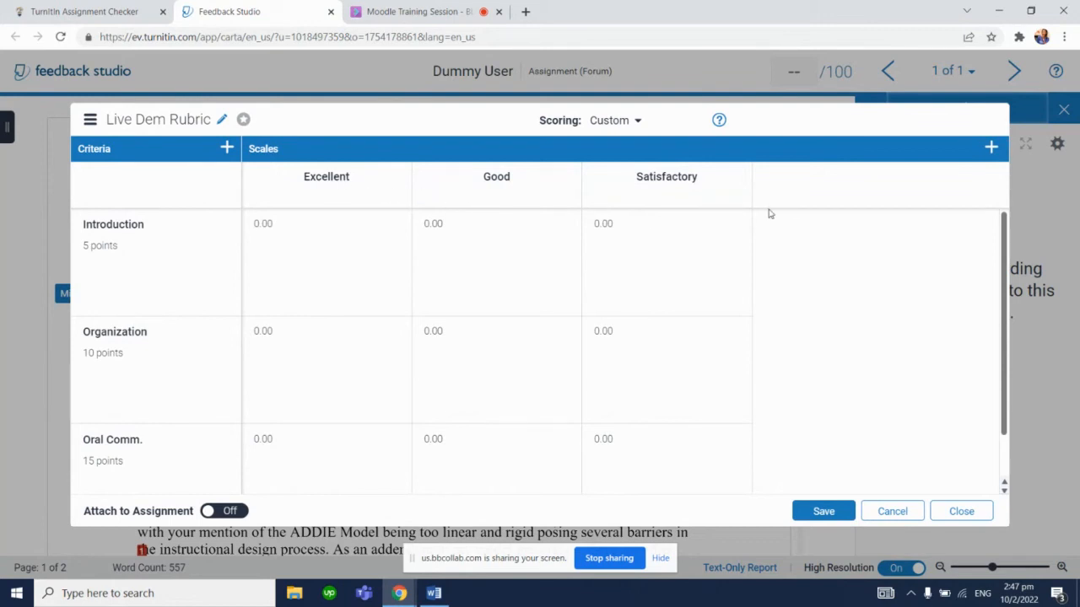
Add a fourth scale and name it Unsatisfactory
left_click(990, 150)
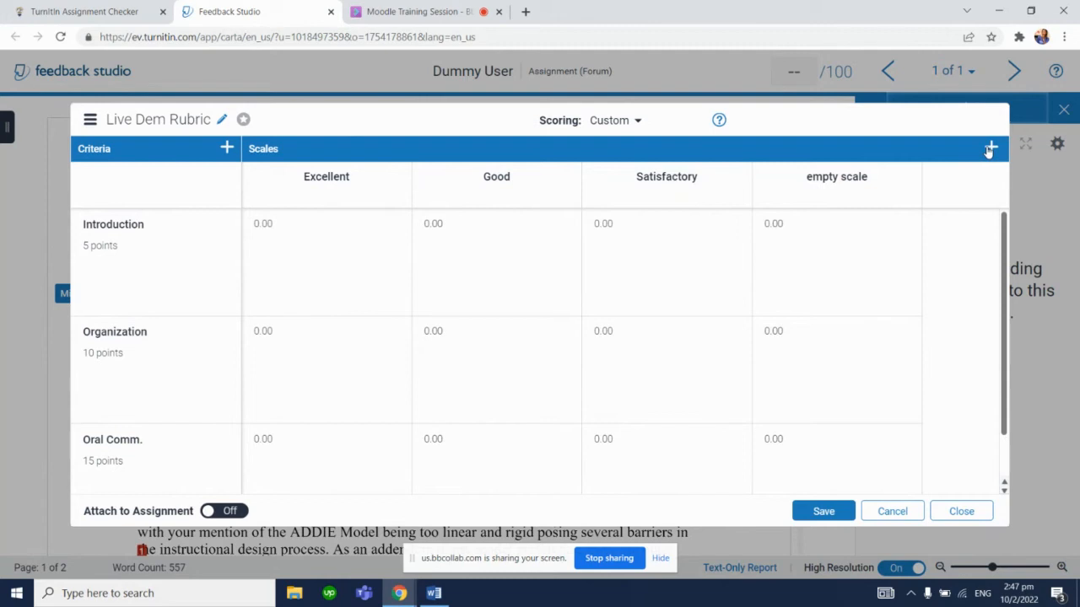
left_click(844, 174)
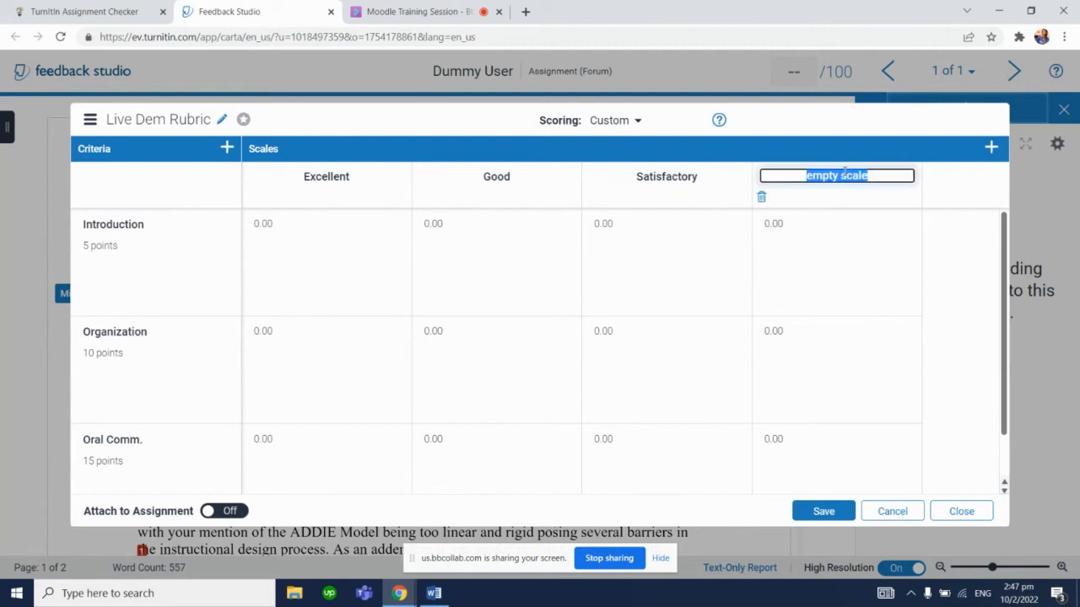
type("Unsati")
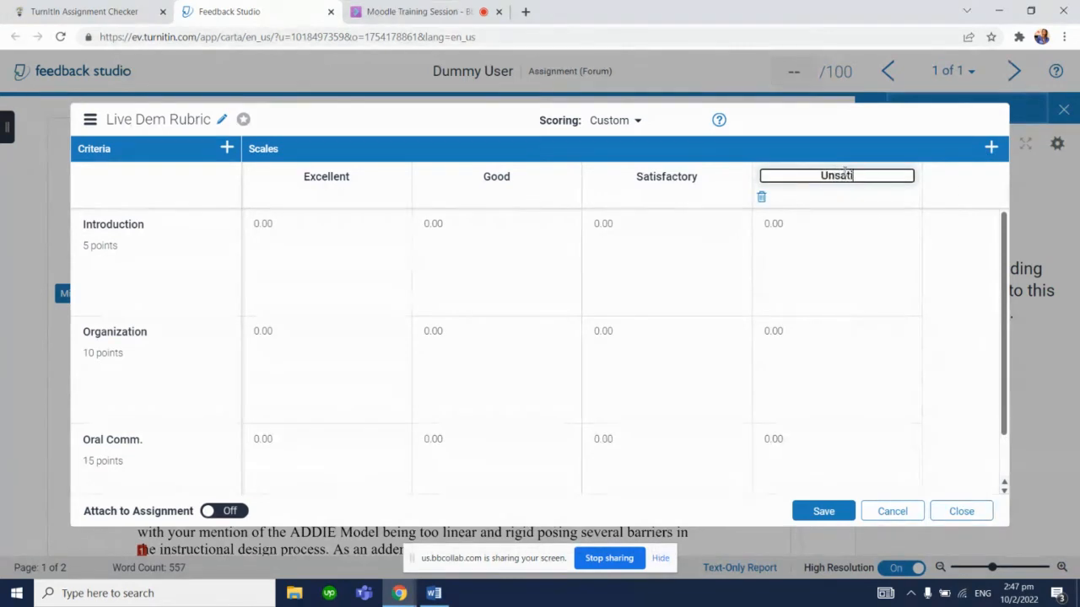
type("sfactory")
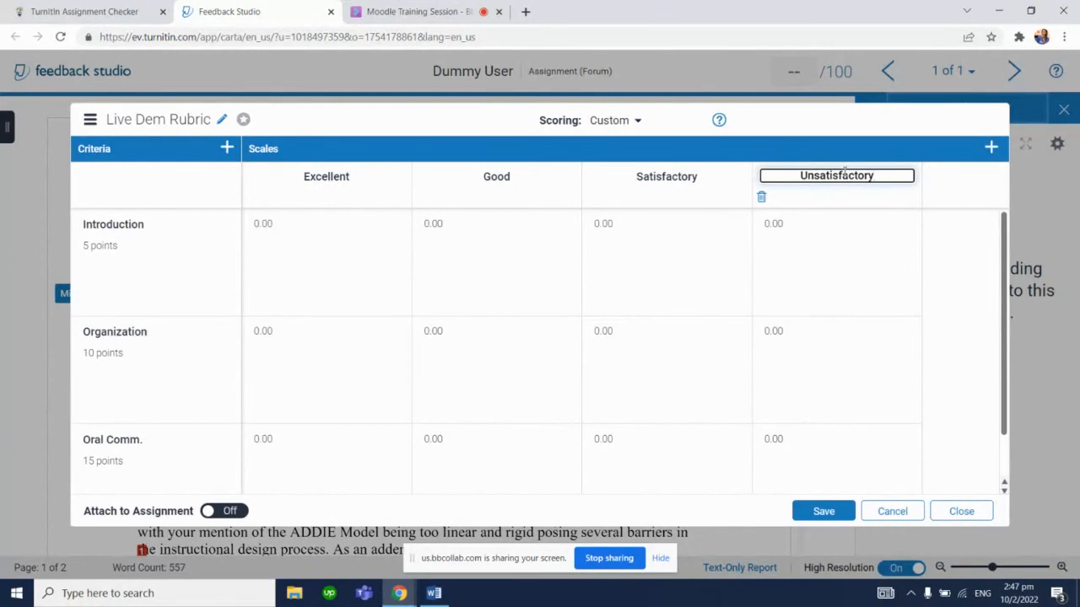
left_click(949, 207)
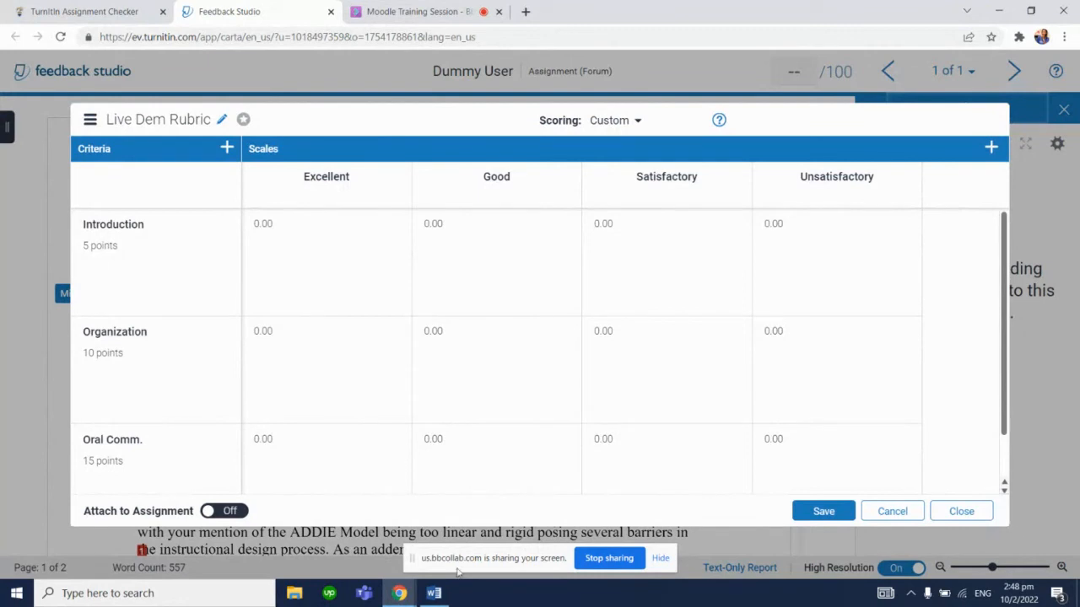
Copy the Introduction Excellent description from the Word rubric into the Introduction cell under Excellent
left_click(433, 593)
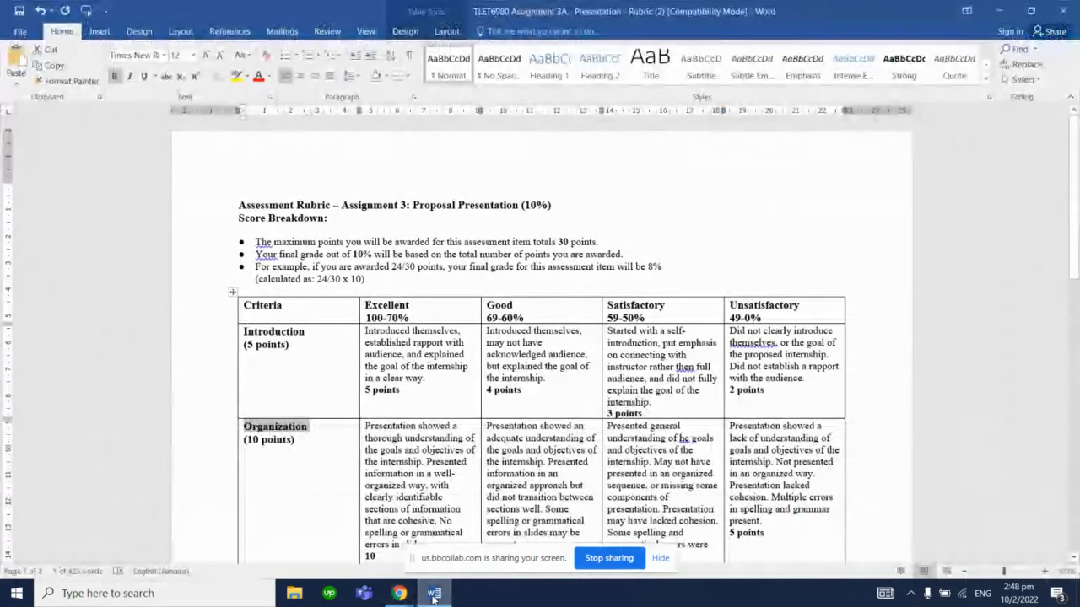
left_click_drag(1076, 221, 1078, 251)
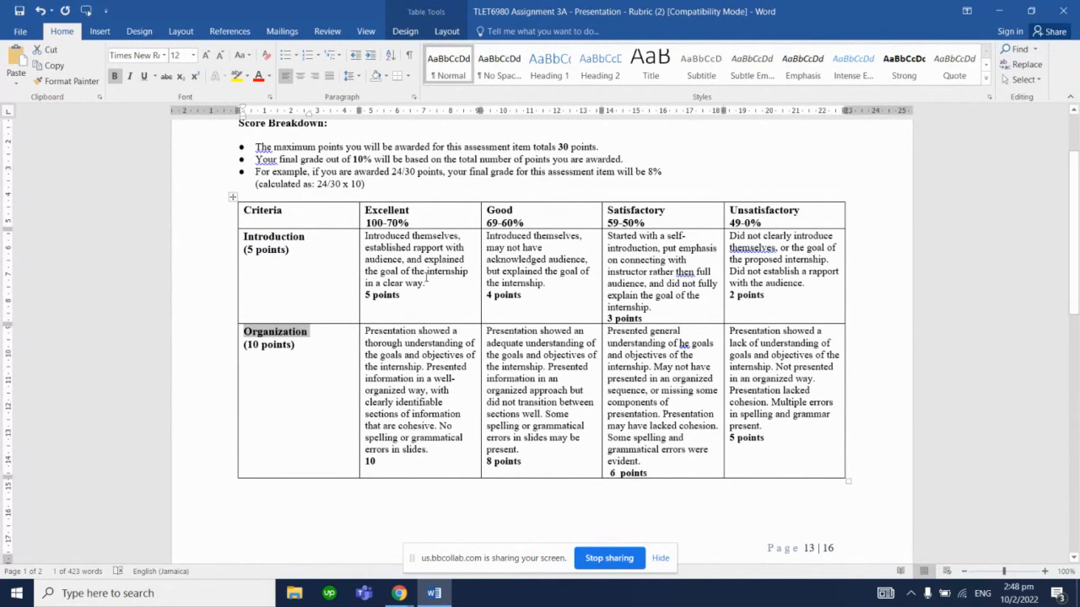
left_click_drag(430, 283, 367, 237)
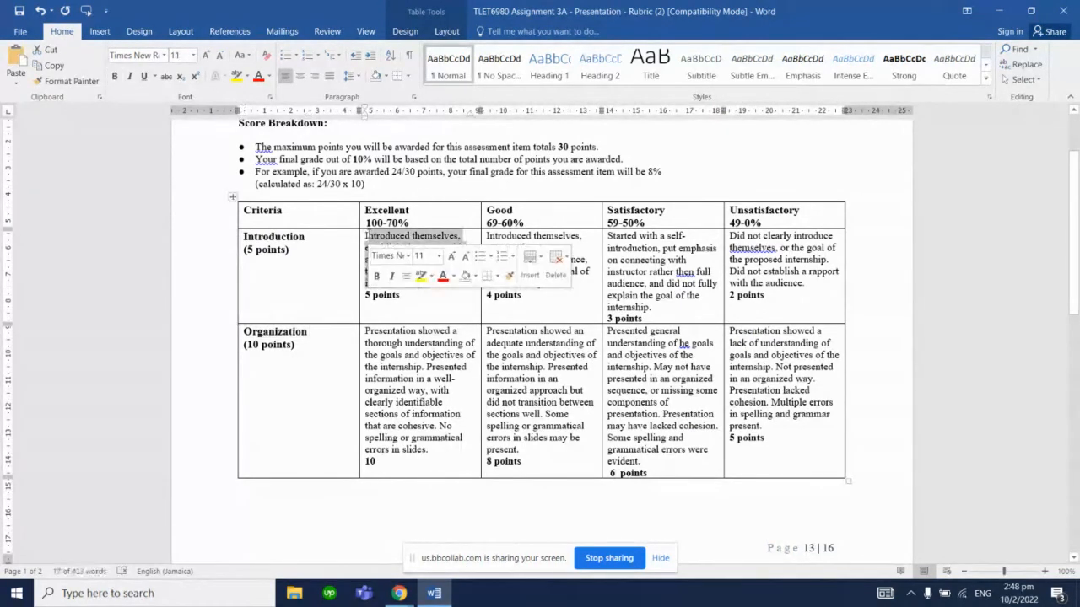
double_click(370, 237)
triple_click(369, 237)
key("ctrl+c")
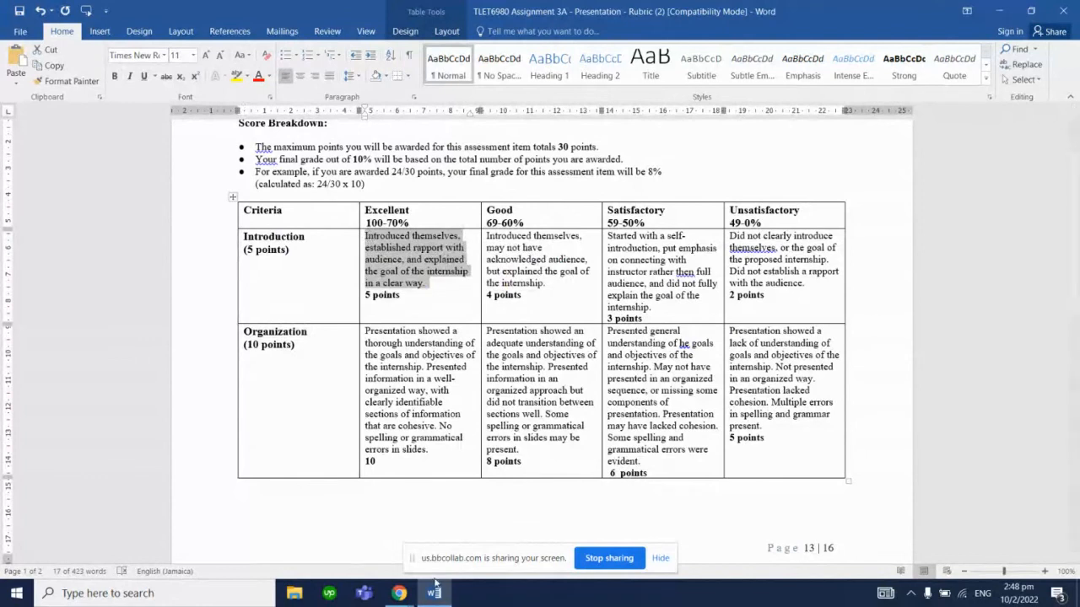
left_click(437, 597)
left_click(335, 270)
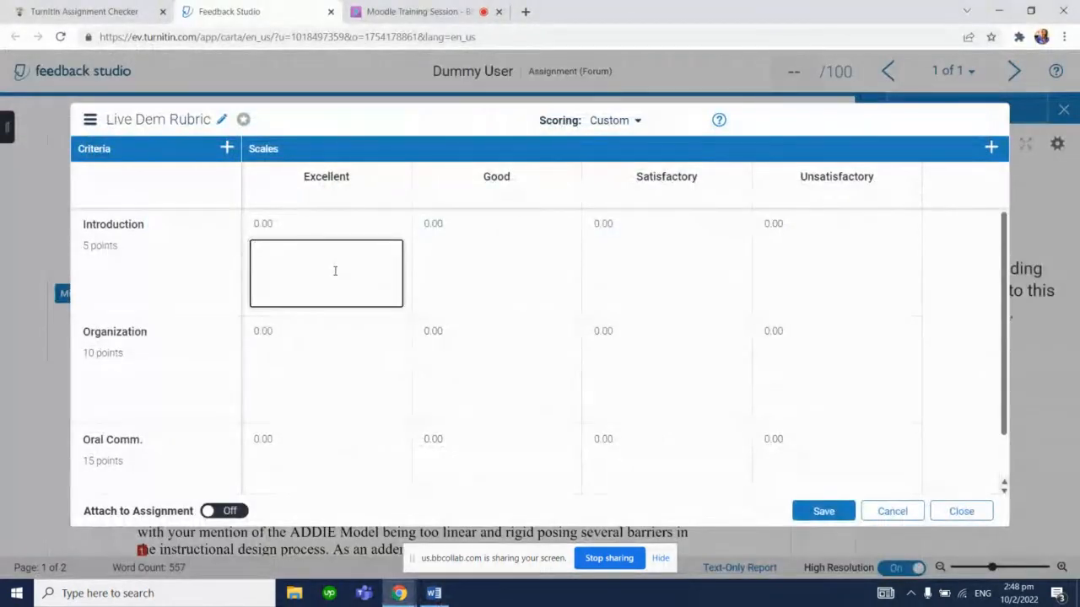
key("ctrl+v")
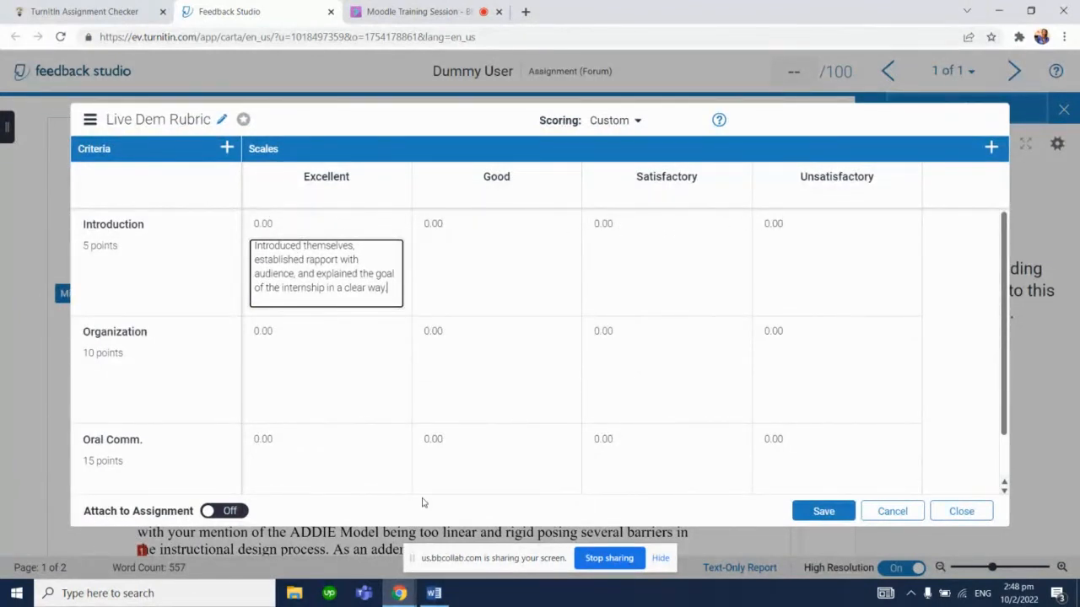
Copy the Introduction Good description from the Word rubric into the Introduction cell under Good
left_click(434, 593)
double_click(531, 248)
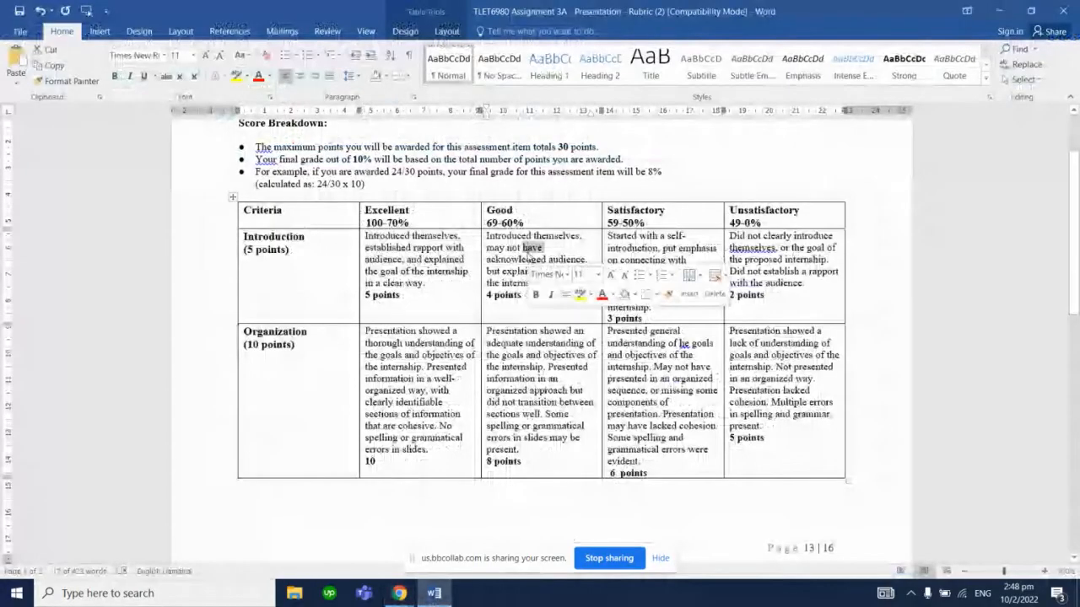
triple_click(532, 253)
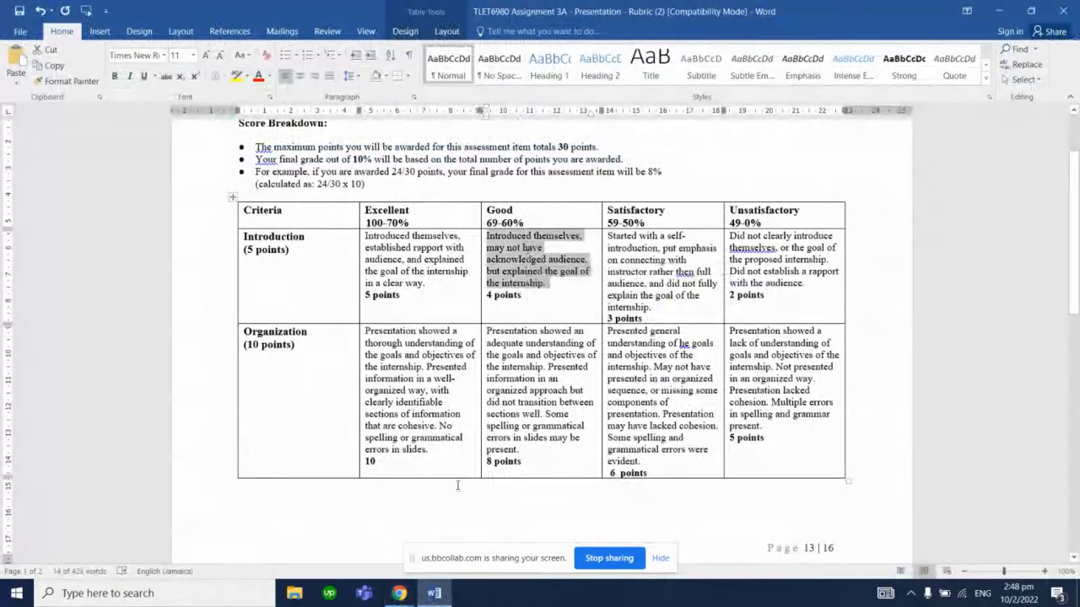
left_click(399, 593)
left_click(516, 253)
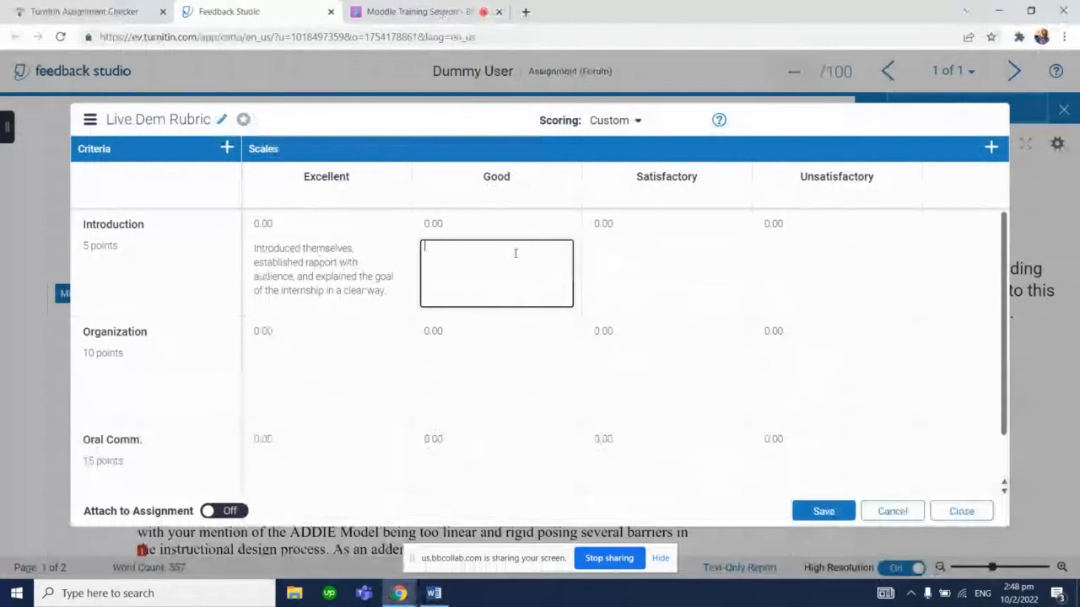
type("introduced themselves, may not have acknowledged audience, but explained the goal of the internship")
Copy the Introduction Satisfactory description from the Word rubric into the Introduction cell under Satisfactory
left_click(433, 593)
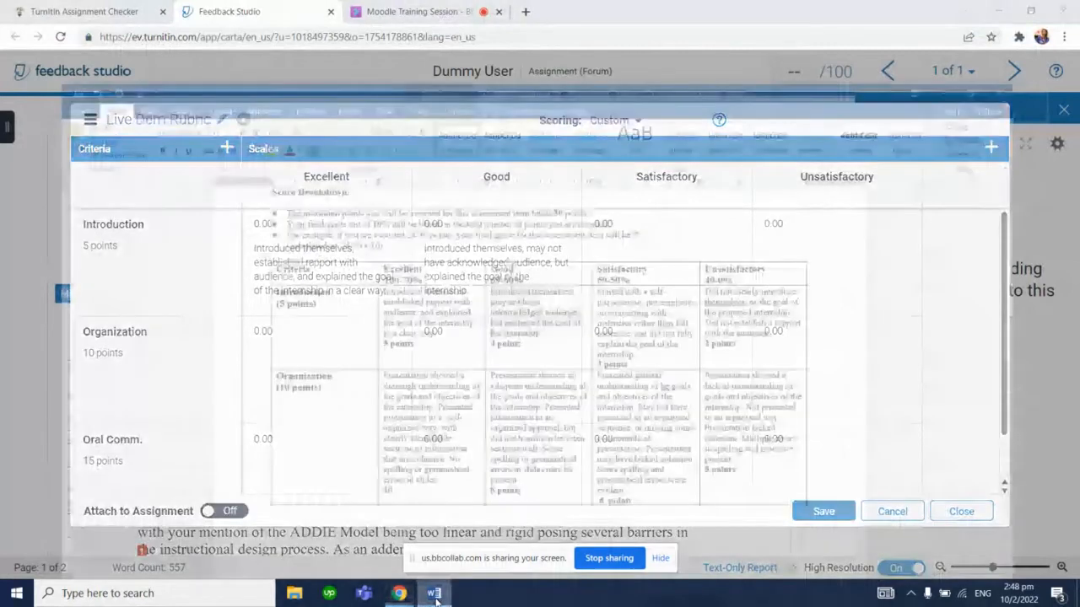
triple_click(658, 260)
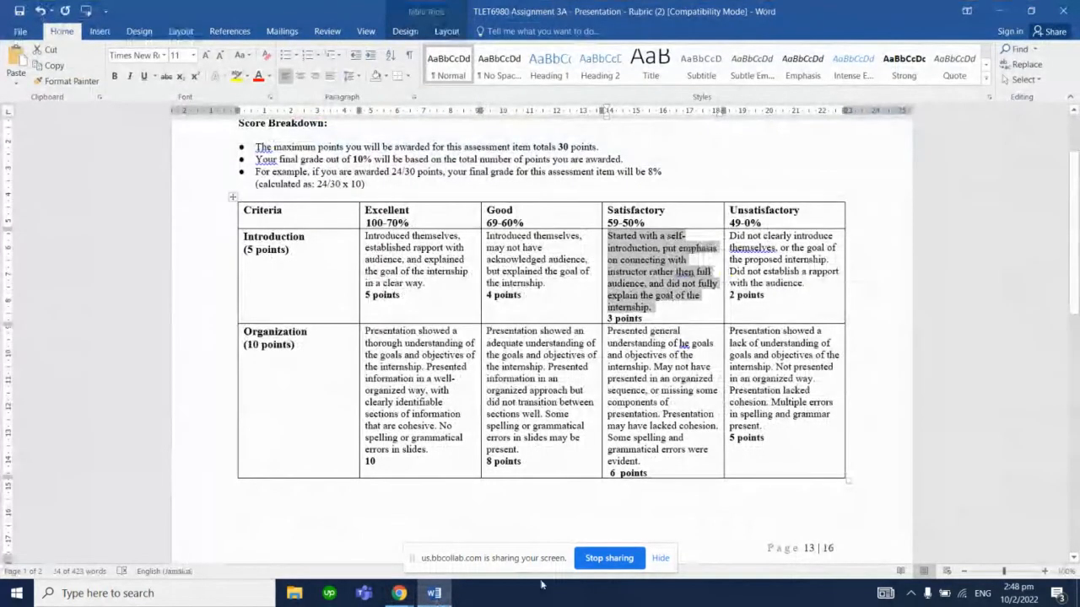
key("ctrl+c")
left_click(399, 592)
left_click(649, 265)
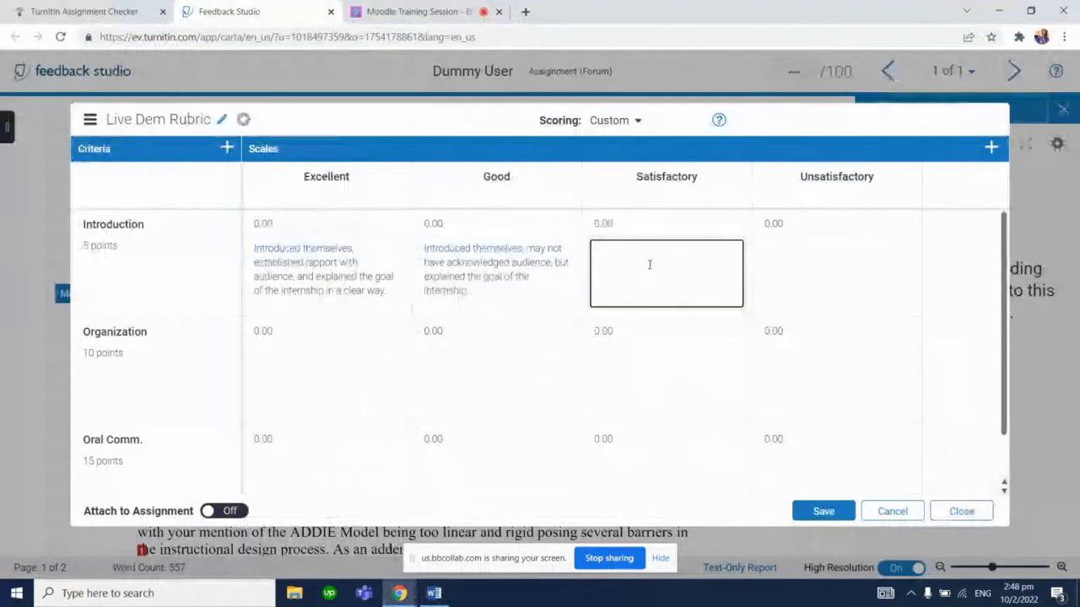
key("ctrl+v")
Copy the Introduction Unsatisfactory description from the Word rubric into the Introduction cell under Unsatisfactory
left_click(434, 593)
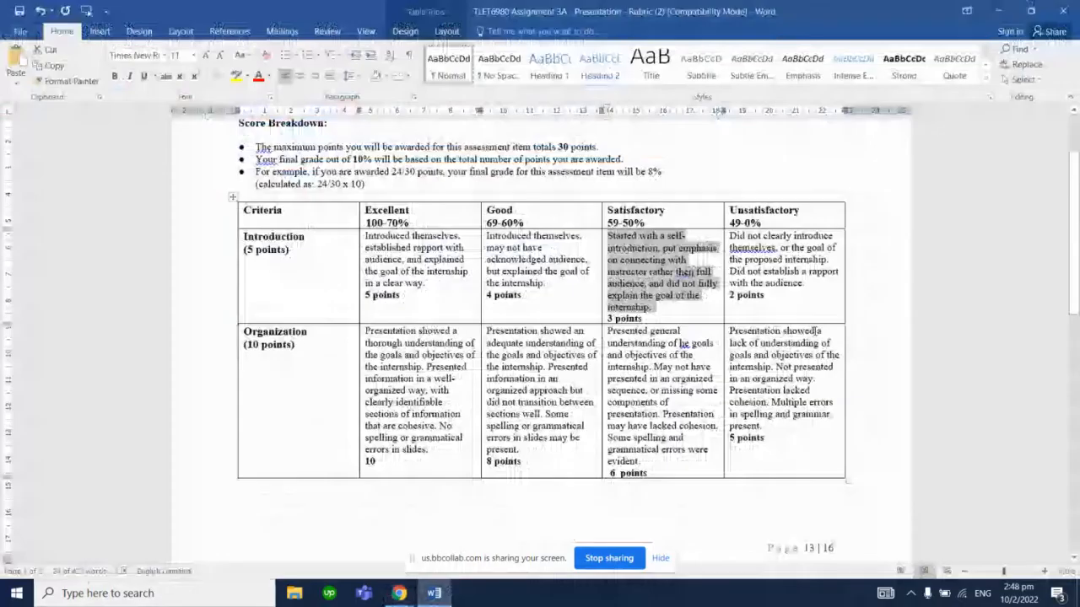
triple_click(784, 260)
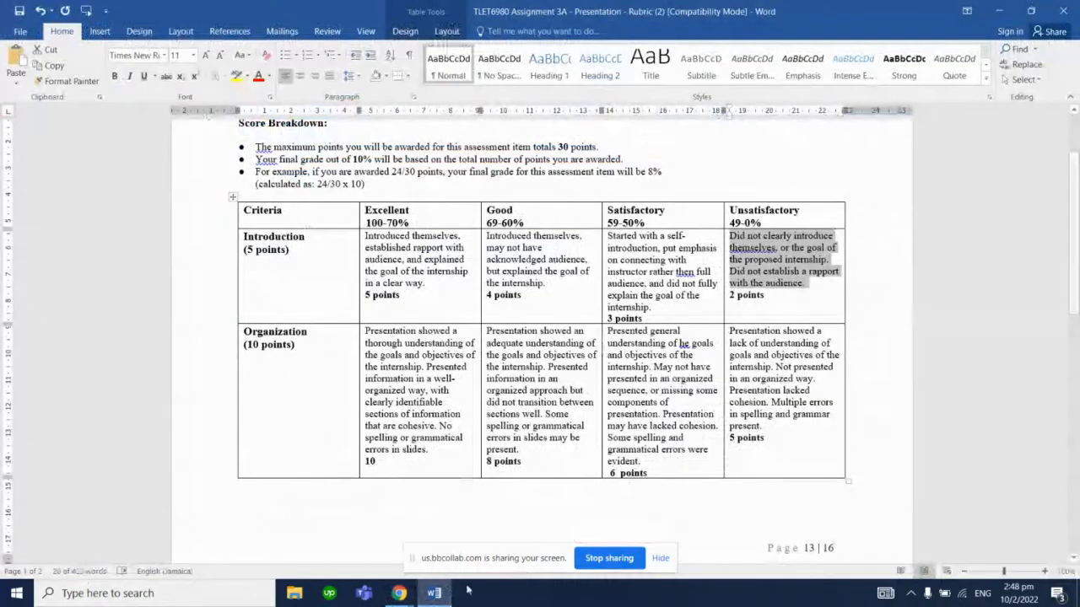
key("ctrl+c")
left_click(399, 592)
left_click(821, 280)
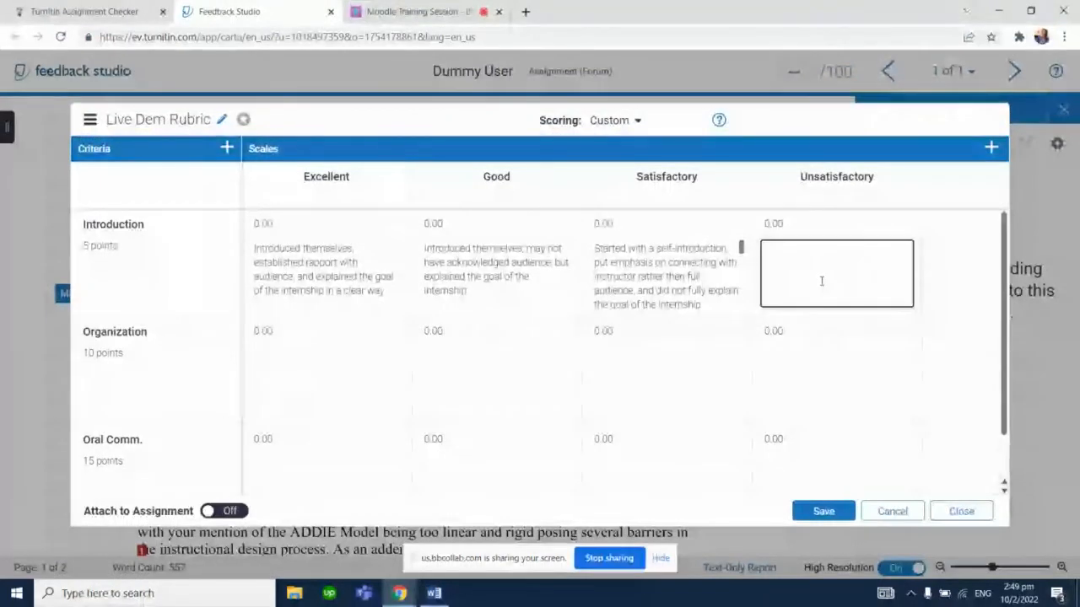
key("ctrl+v")
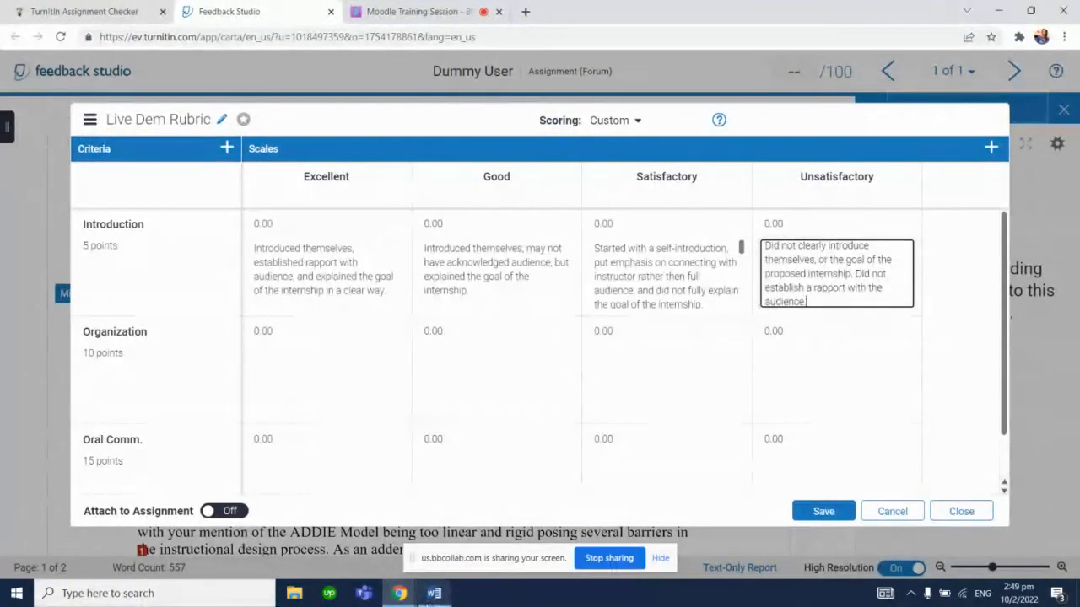
Copy the Organization Excellent description from the Word rubric into the Organization cell under Excellent
key("alt+Tab")
double_click(379, 401)
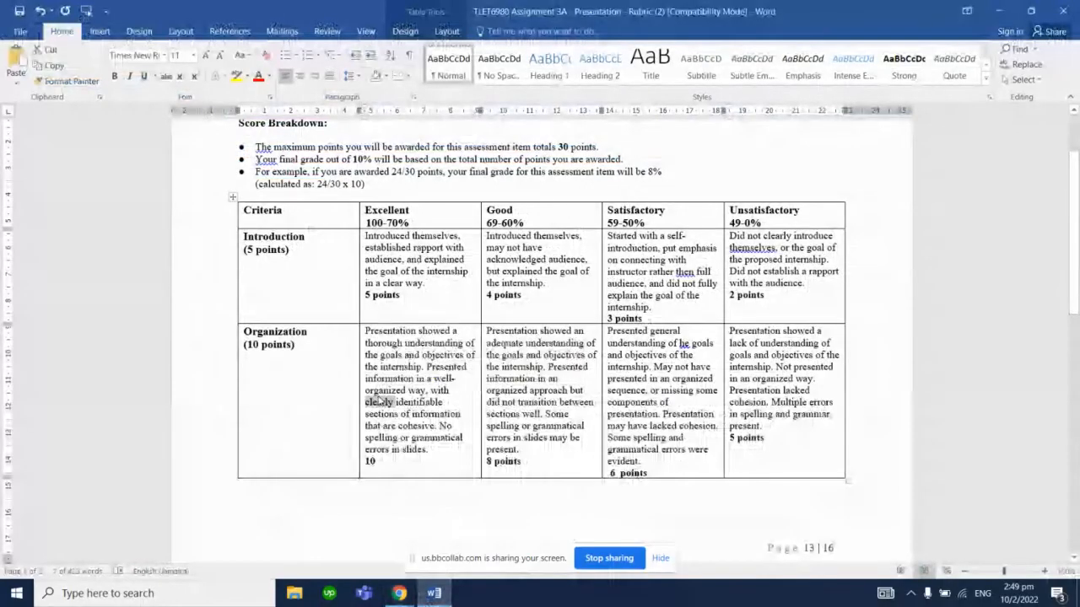
triple_click(379, 401)
key("Delete")
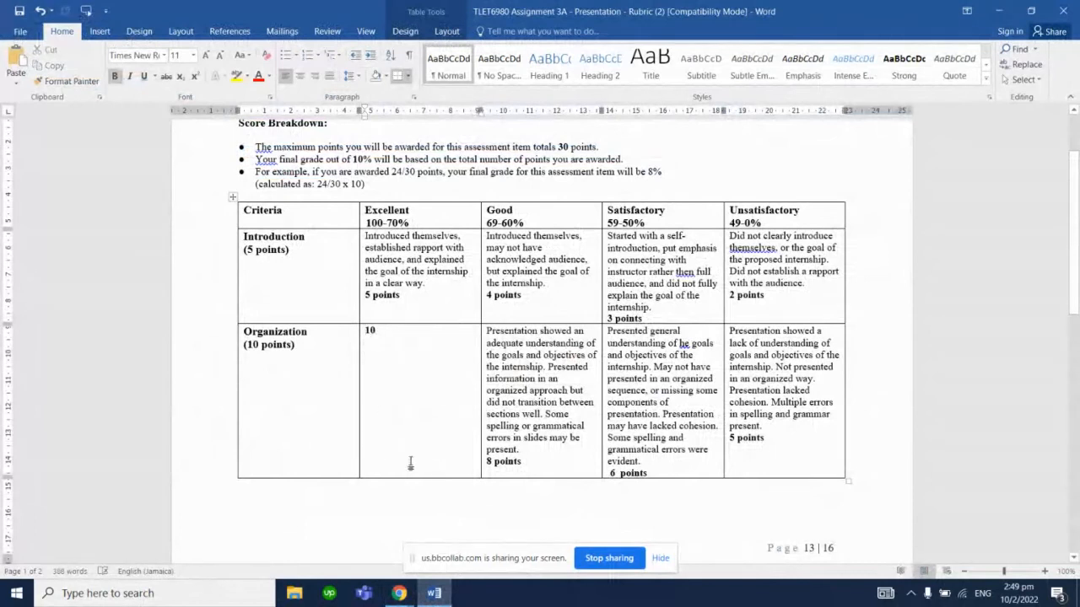
key("ctrl+z")
key("ctrl+c")
key("alt+Tab")
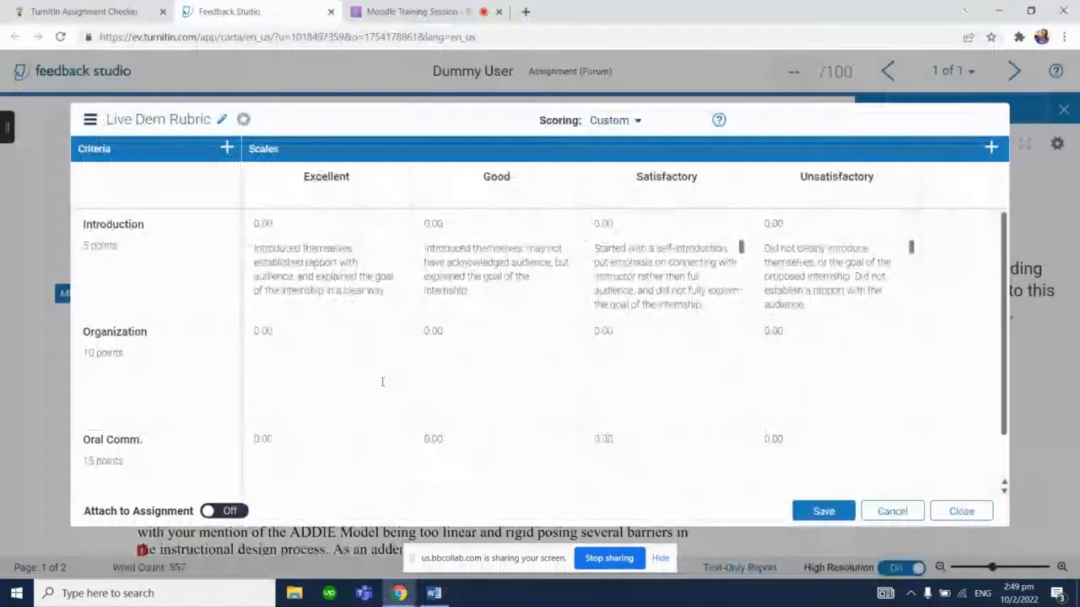
left_click(368, 365)
key("ctrl+v")
Copy the Organization Good description from the Word rubric into the Organization cell under Good
key("alt+Tab")
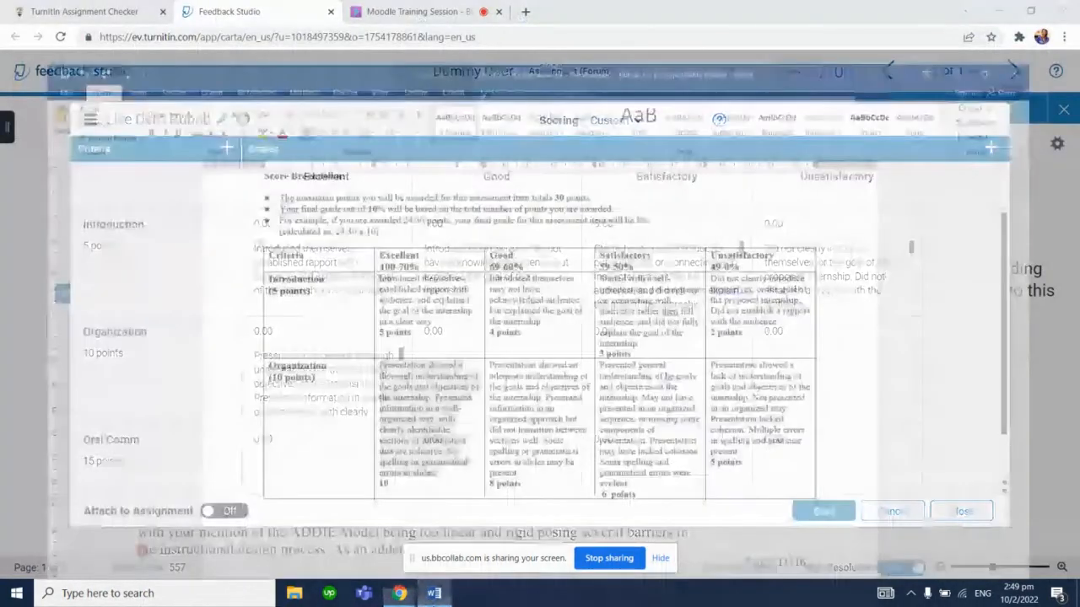
triple_click(530, 392)
key("ctrl+c")
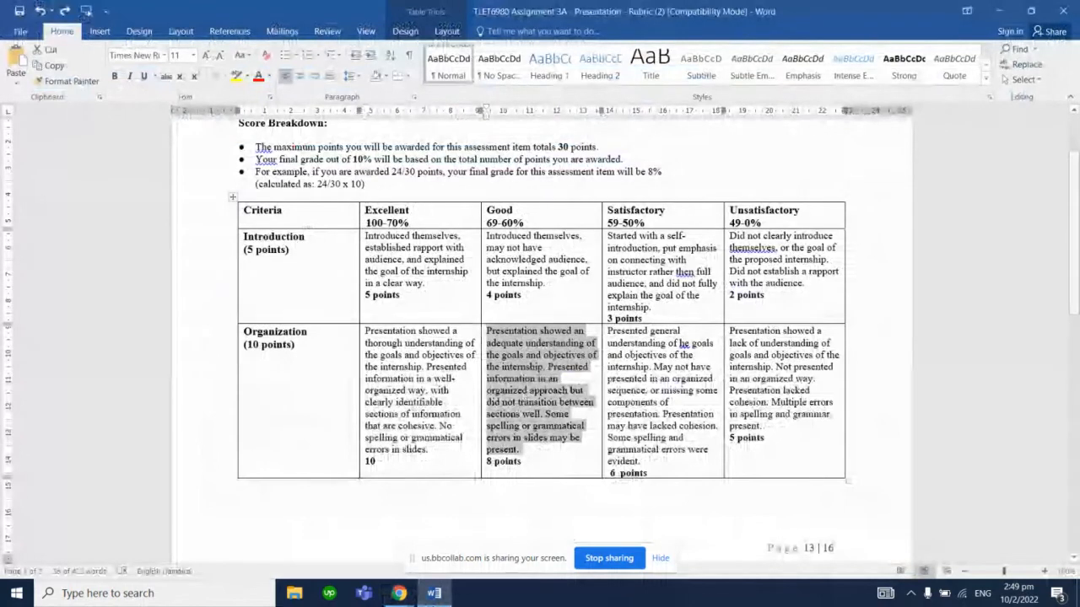
key("alt+Tab")
left_click(544, 354)
key("ctrl+v")
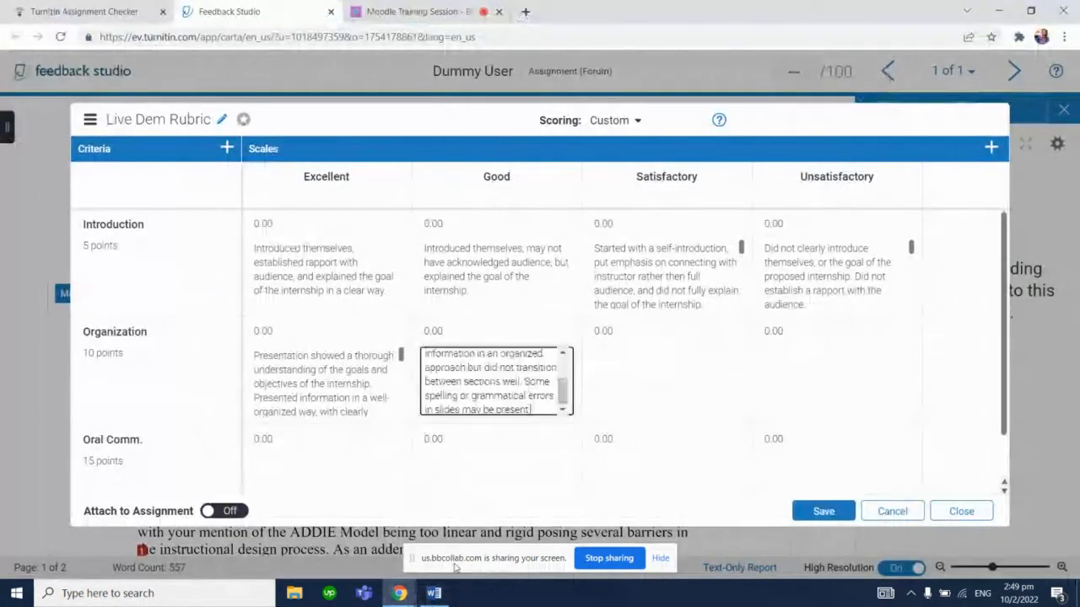
Copy the Organization Satisfactory description from the Word rubric into the Organization cell under Satisfactory
left_click(434, 593)
key("Tab")
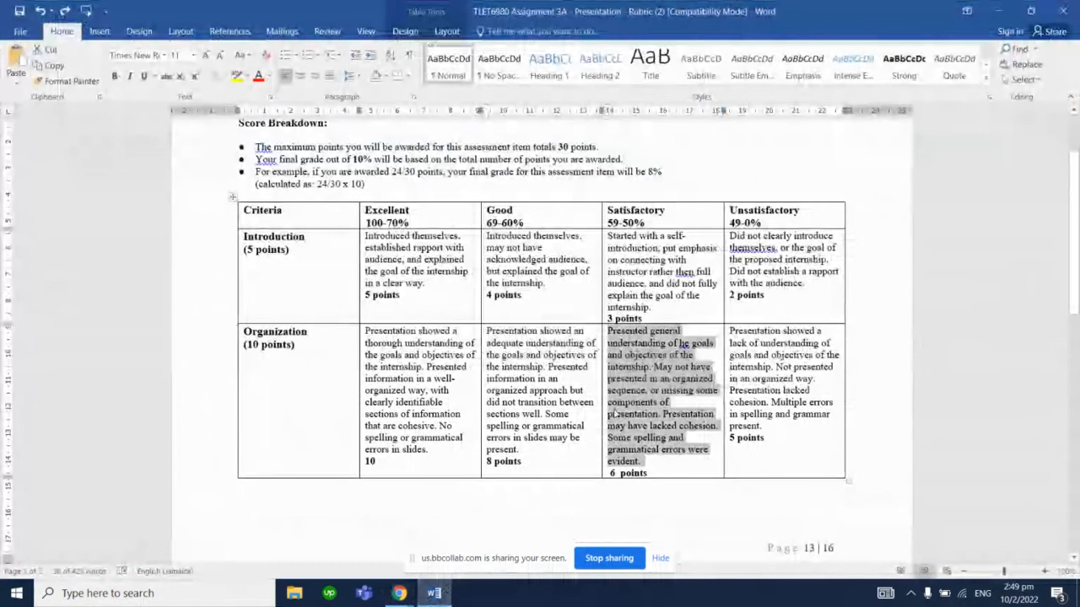
key("ctrl+c")
key("alt+Tab")
left_click(694, 362)
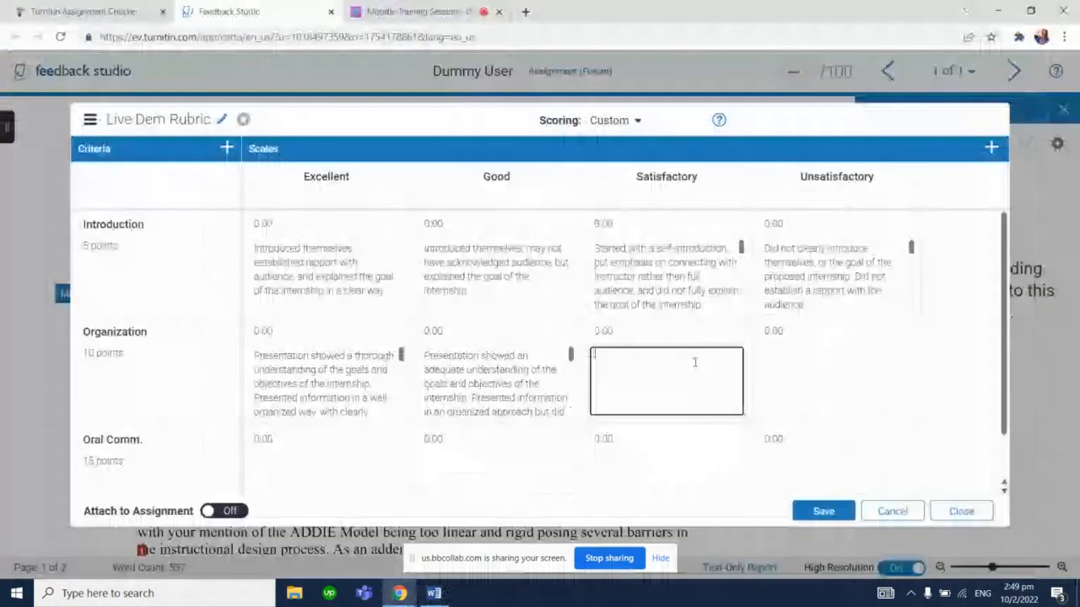
key("ctrl+v")
Copy the Organization Unsatisfactory description from the Word rubric into the Organization cell under Unsatisfactory
key("alt+Tab")
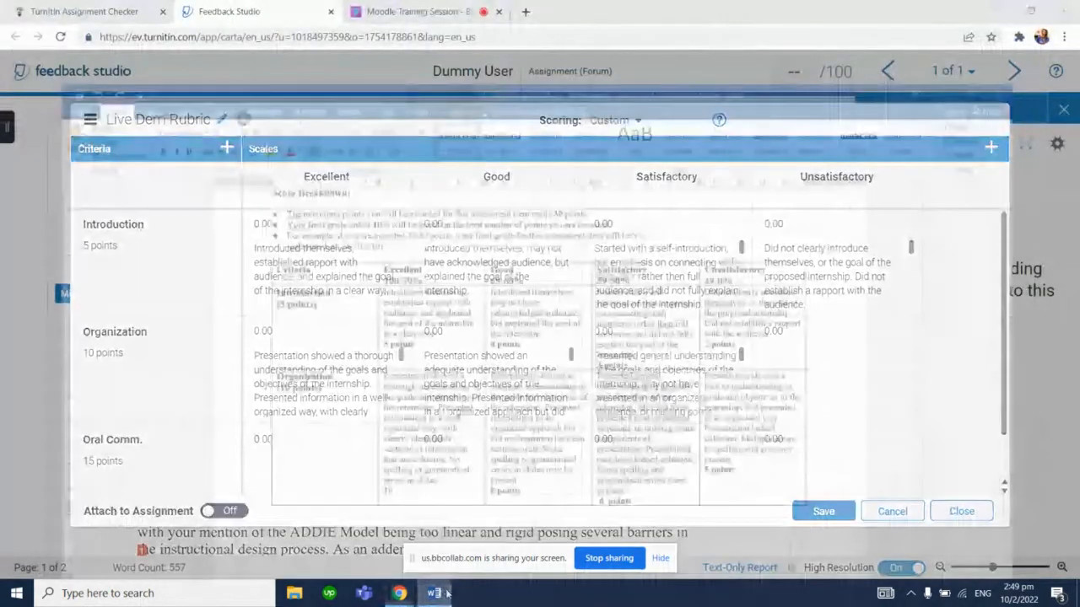
key("Tab")
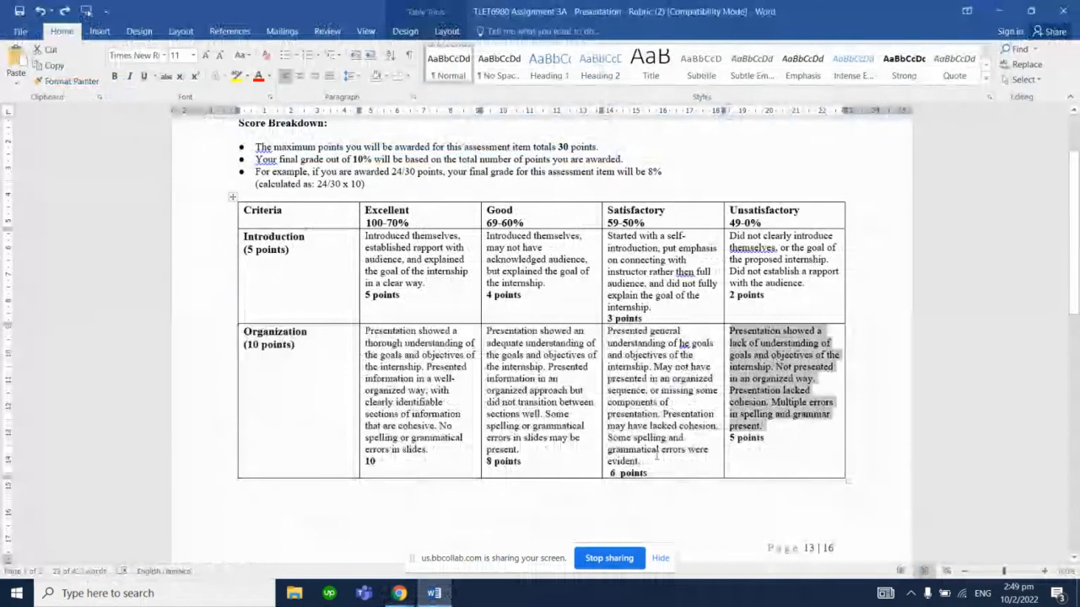
key("alt+Tab")
left_click(793, 363)
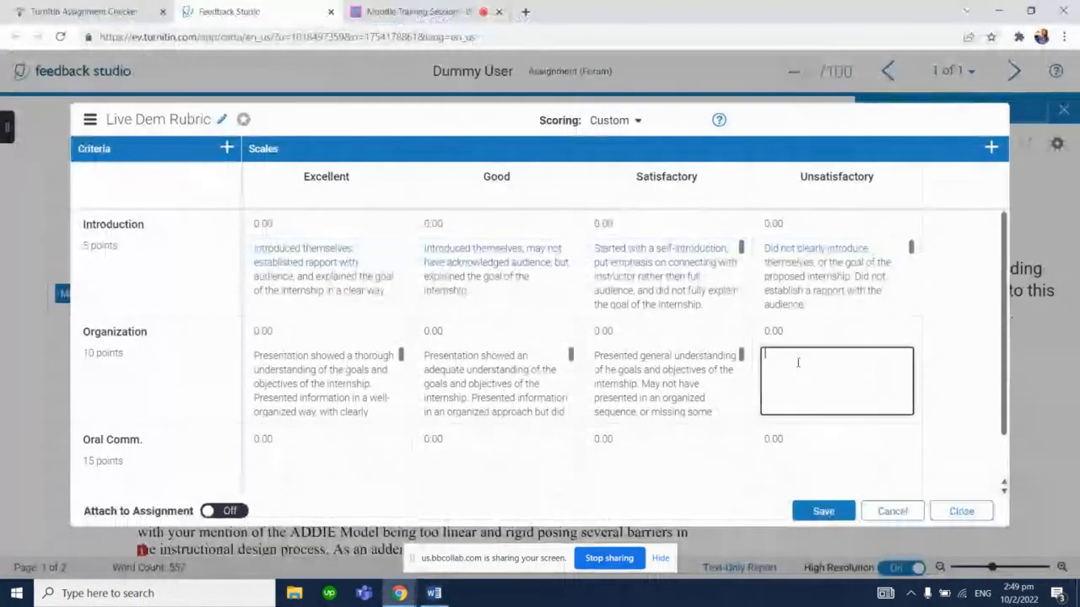
key("ctrl+v")
Copy the Oral Communications Excellent description from the Word rubric into the Oral Comm. cell under Excellent
scroll(999, 338, "down", 1)
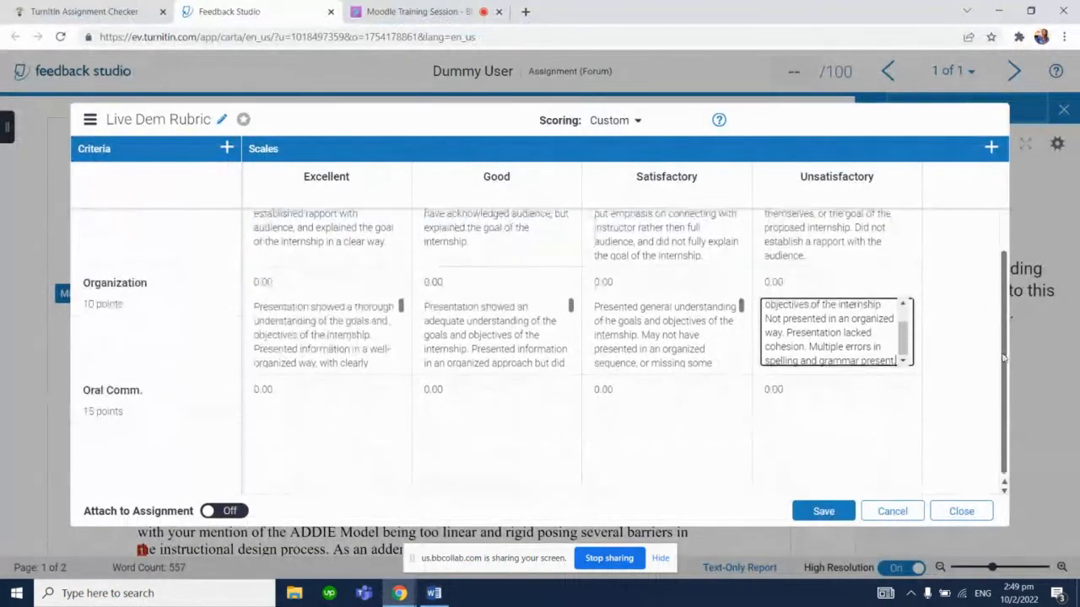
left_click(433, 593)
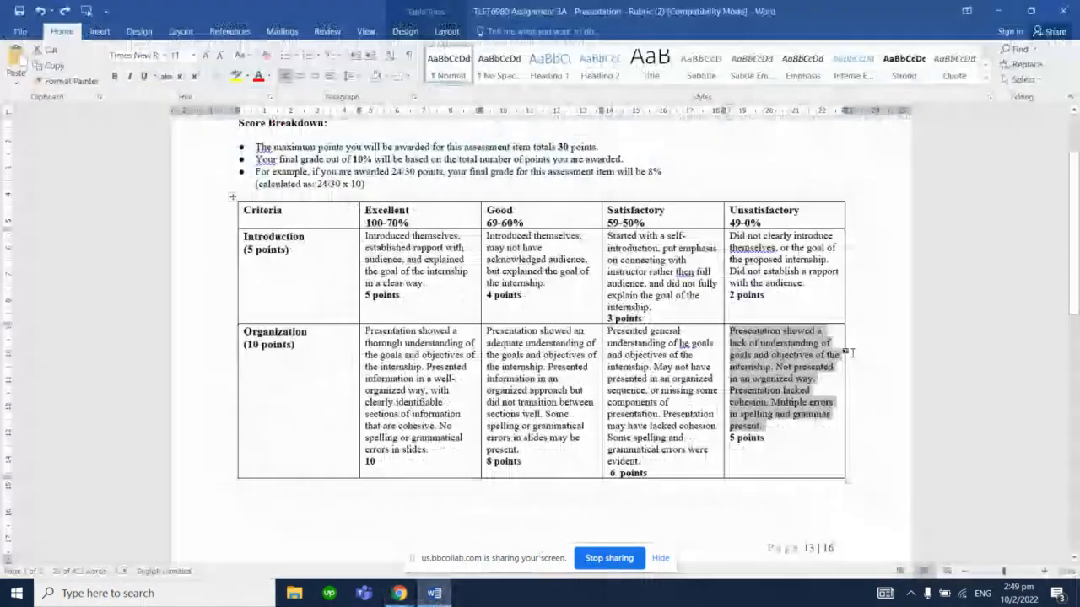
scroll(852, 353, "down", 8)
triple_click(426, 341)
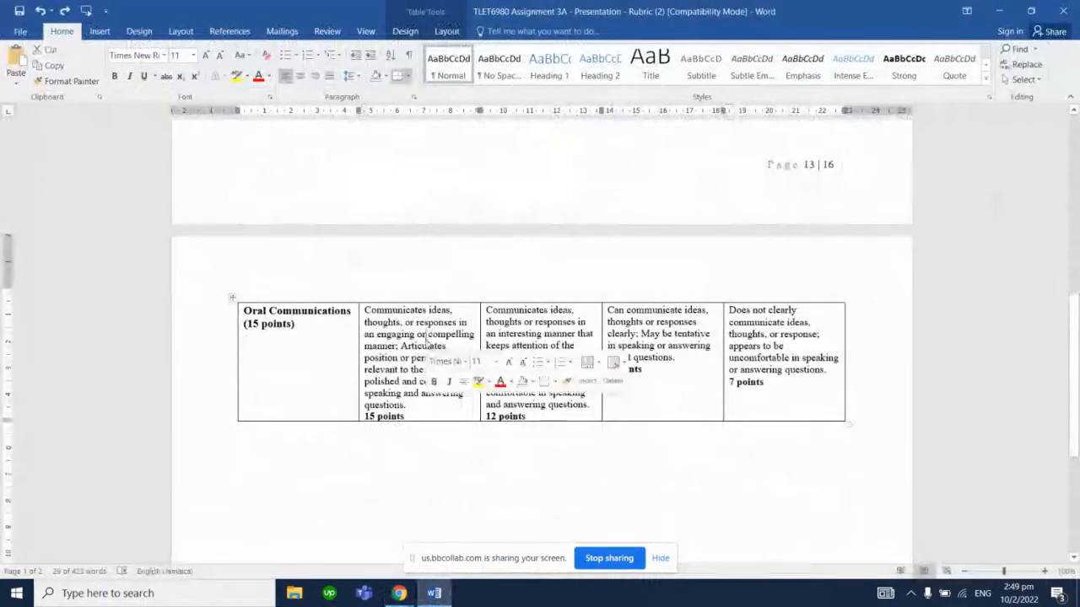
left_click(399, 593)
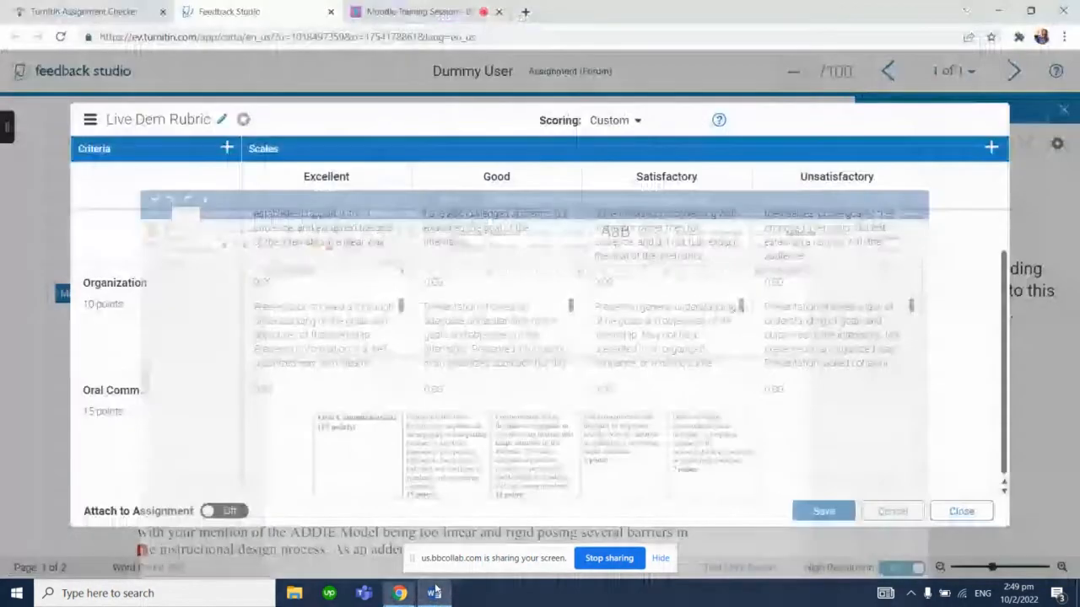
left_click(369, 417)
key("ctrl+v")
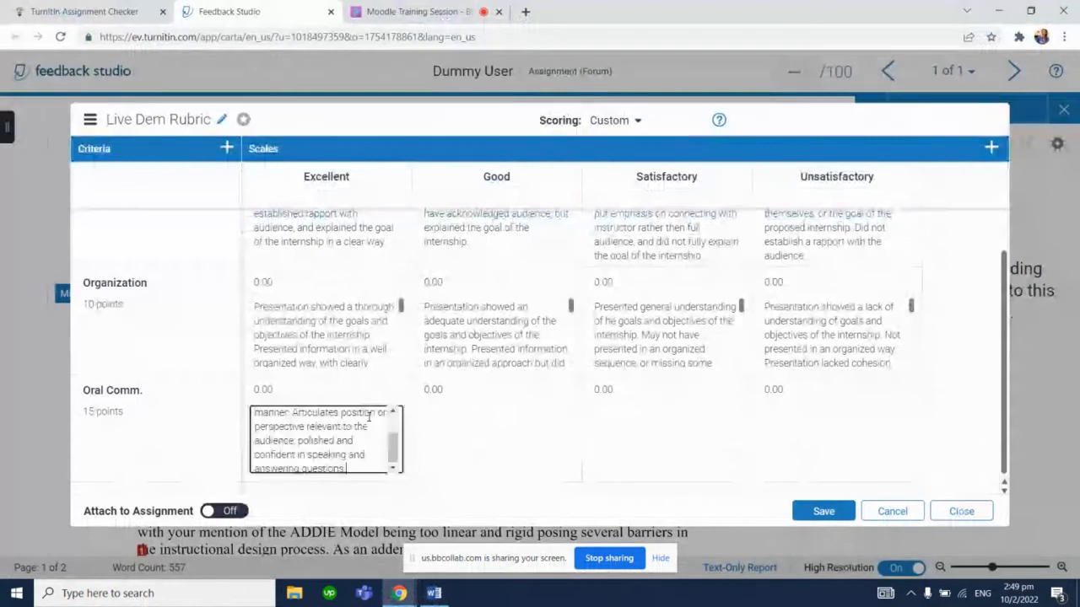
Copy the Oral Communications Good description into the Oral Comm. cell under Good, deleting the trailing points text
left_click(433, 593)
triple_click(527, 389)
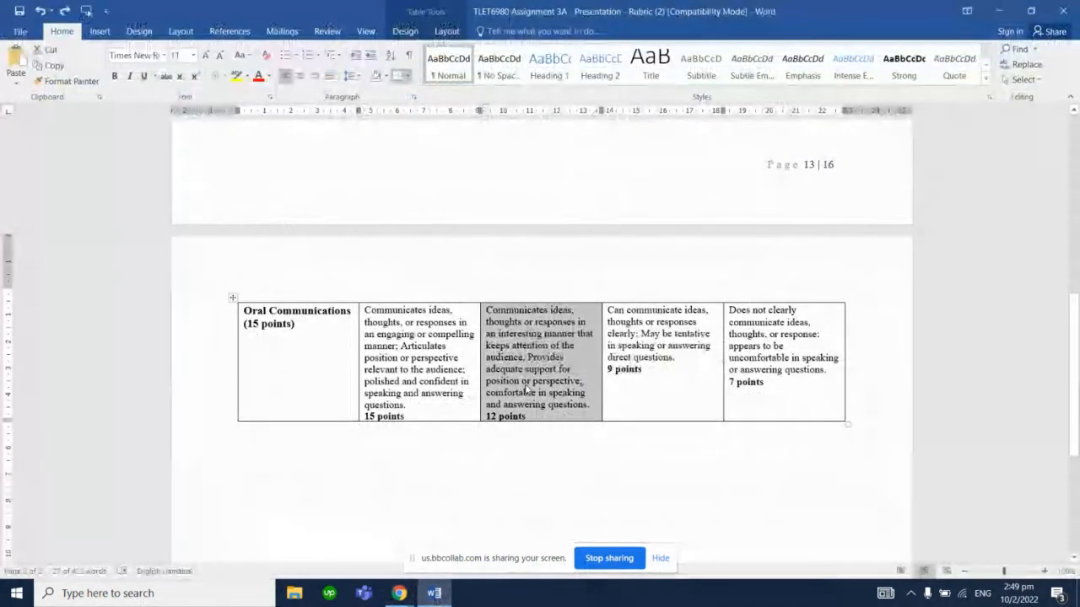
left_click(399, 593)
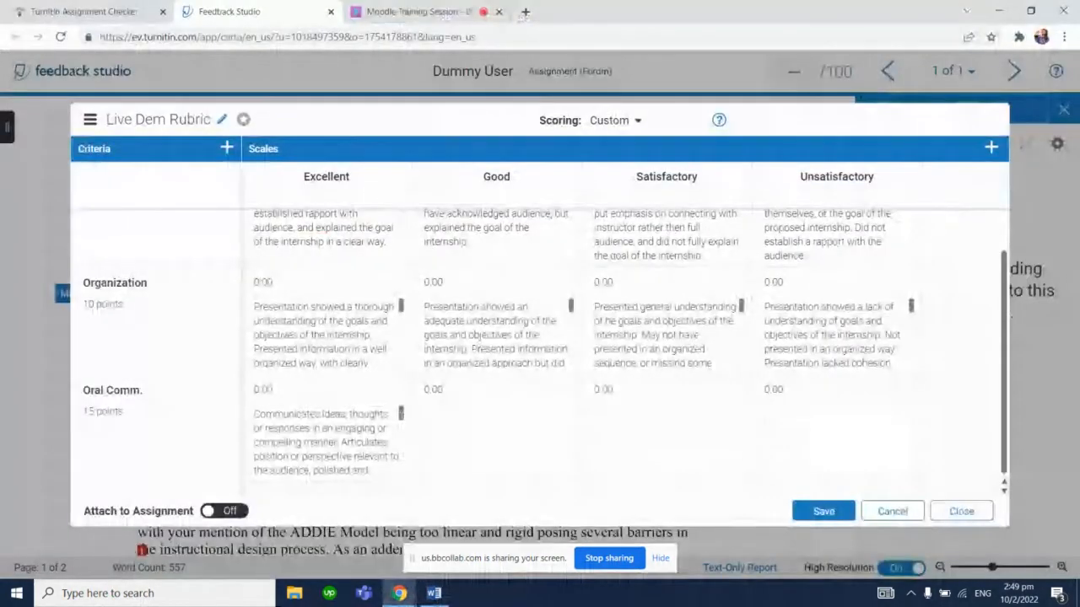
left_click(444, 425)
key("ctrl+v")
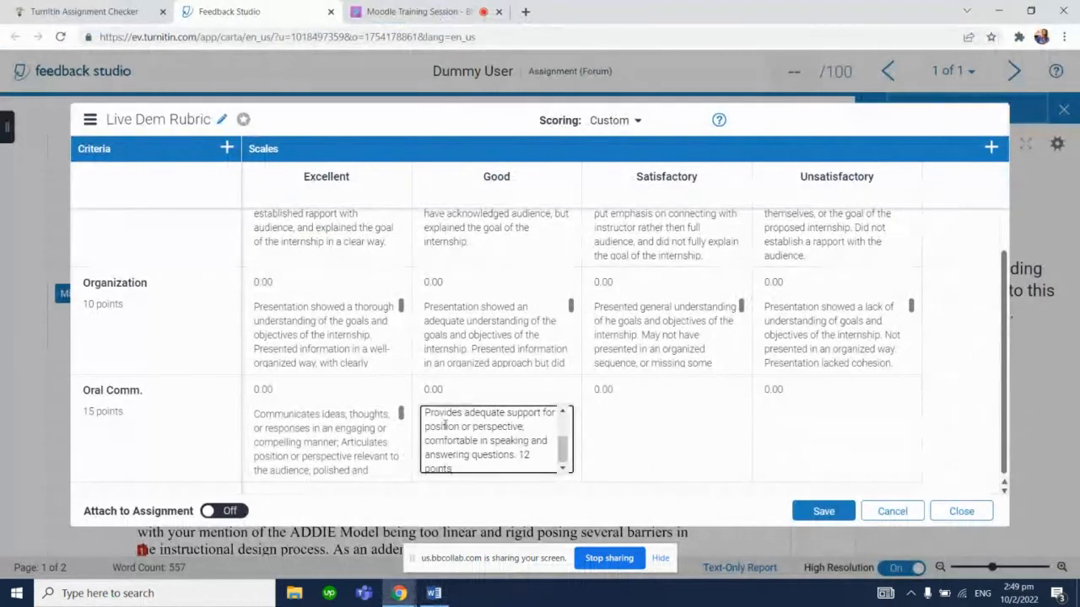
key("BackSpace")
key("BackSpace")
key("BackSpace")
key("BackSpace")
key("BackSpace")
key("BackSpace")
key("BackSpace")
key("BackSpace")
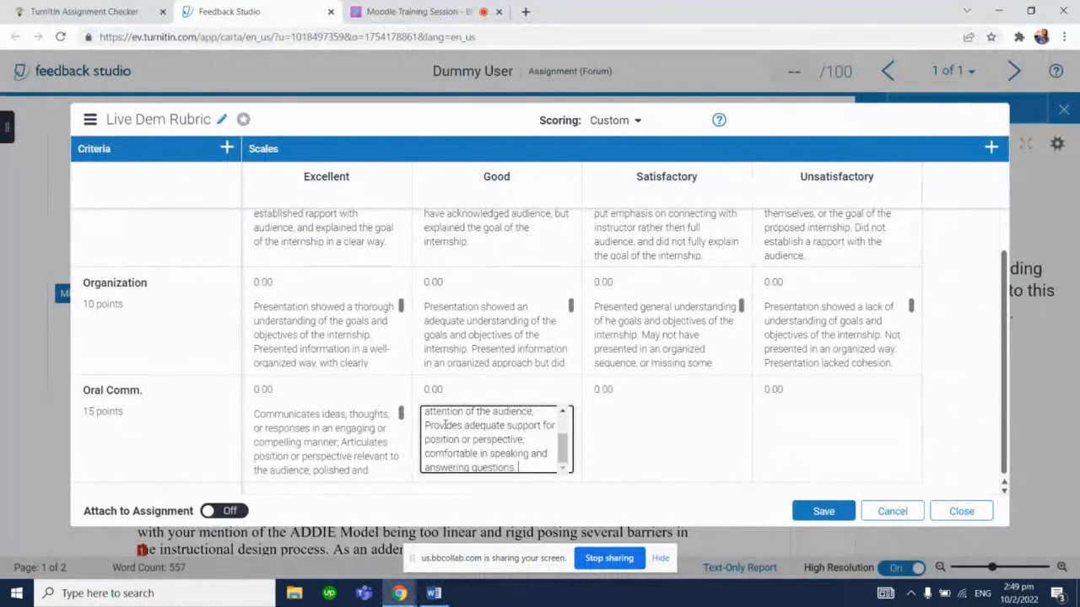
Copy the Oral Communications Satisfactory description from the Word rubric into the Oral Comm. cell under Satisfactory
left_click_drag(400, 413, 400, 437)
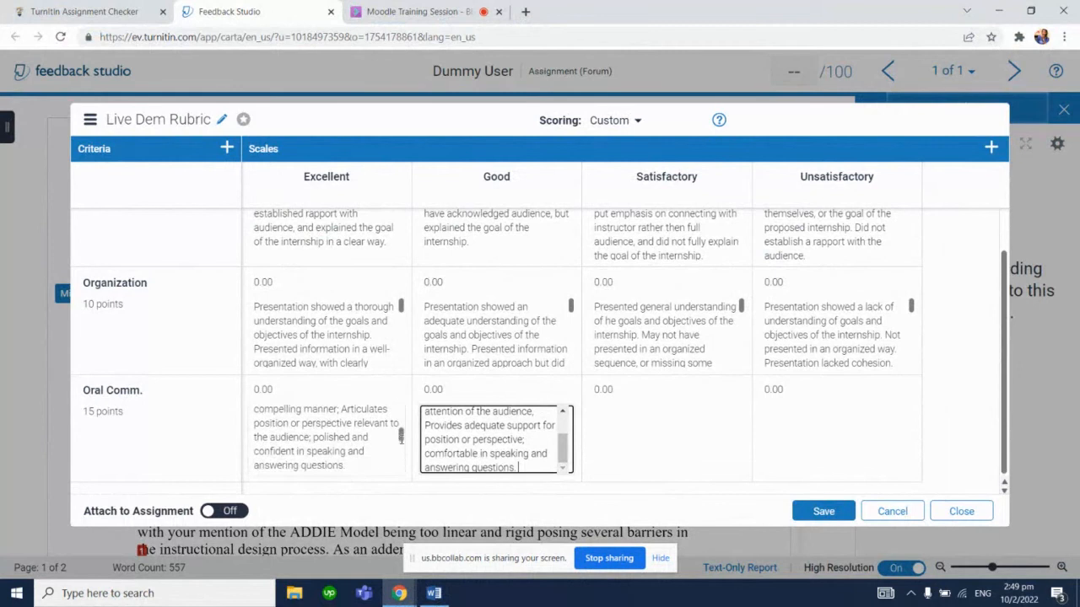
left_click(434, 592)
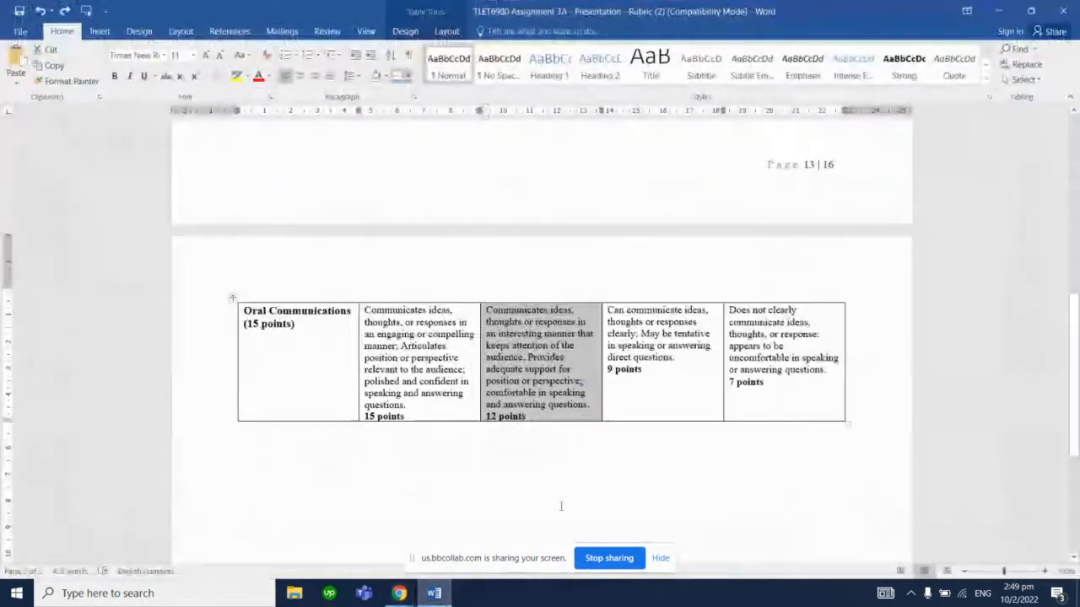
triple_click(652, 323)
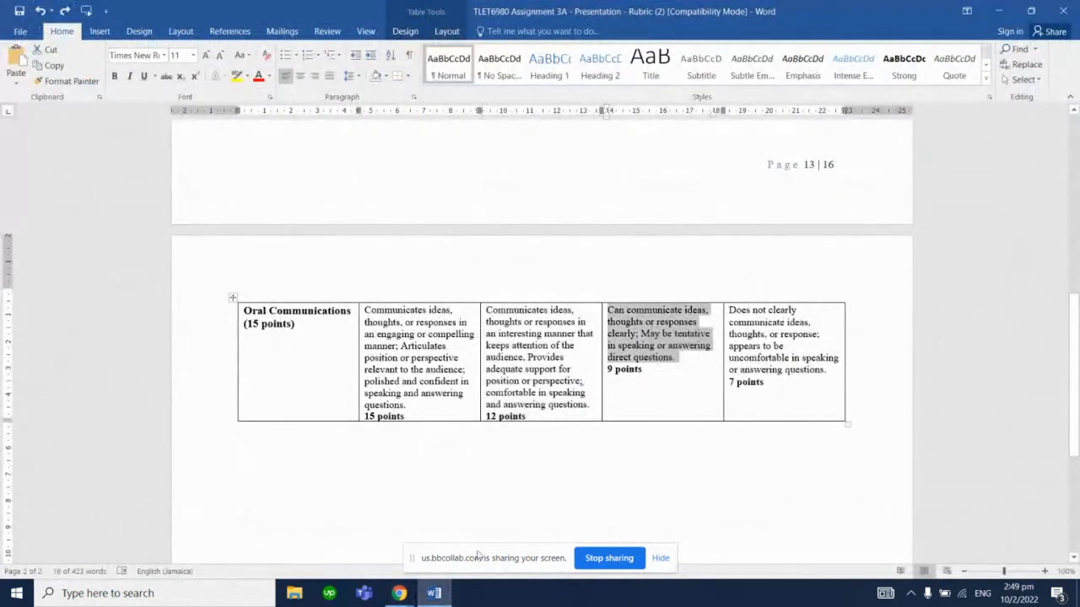
left_click(434, 593)
left_click(696, 427)
key("ctrl+v")
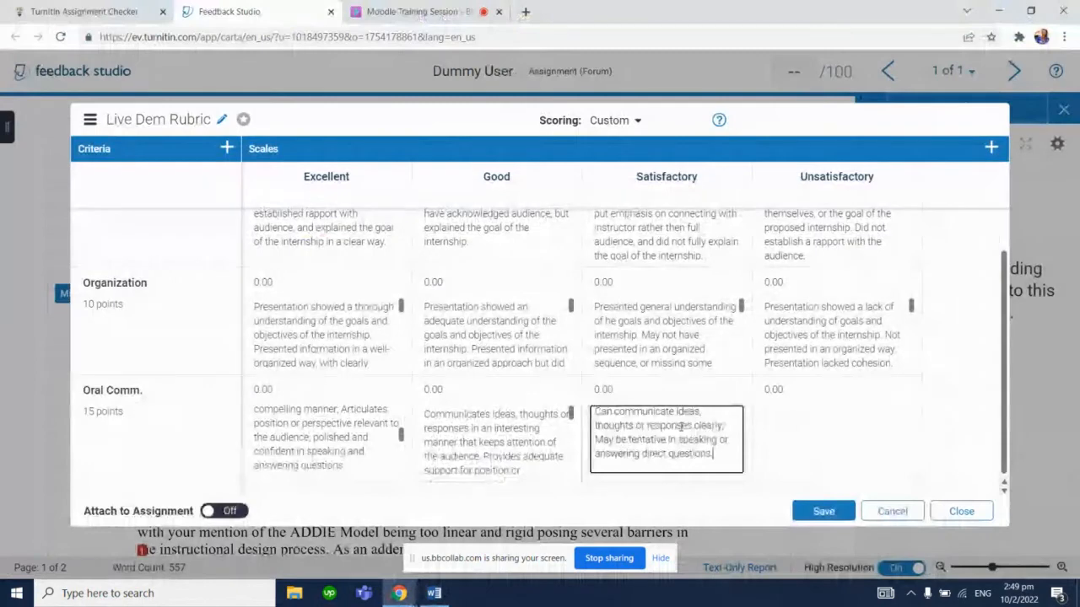
Copy the Oral Communications Unsatisfactory description from the Word rubric into the Oral Comm. cell under Unsatisfactory
left_click(434, 593)
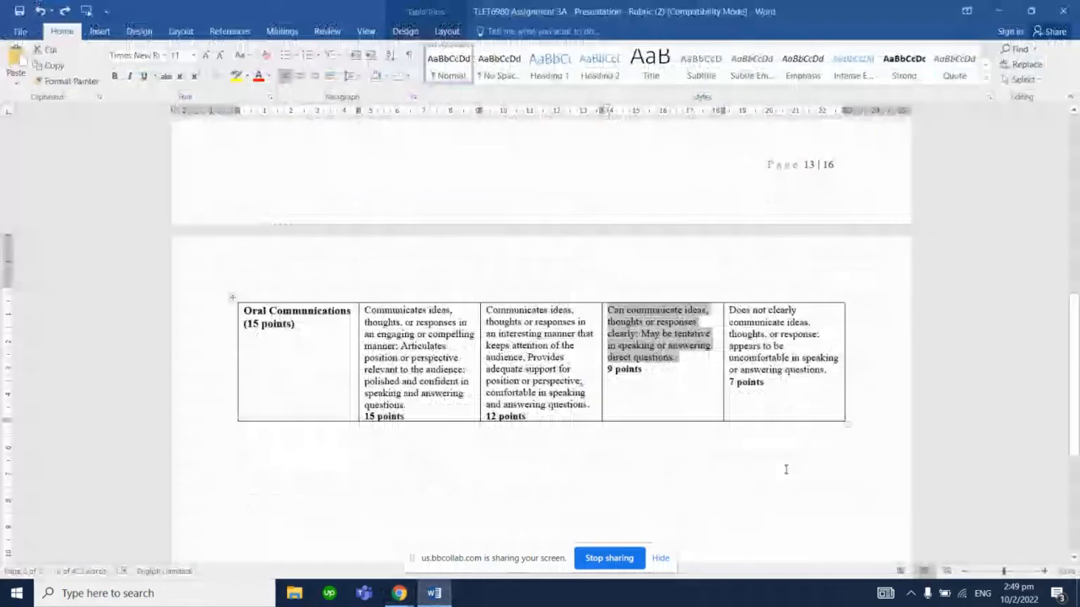
triple_click(812, 358)
left_click(434, 593)
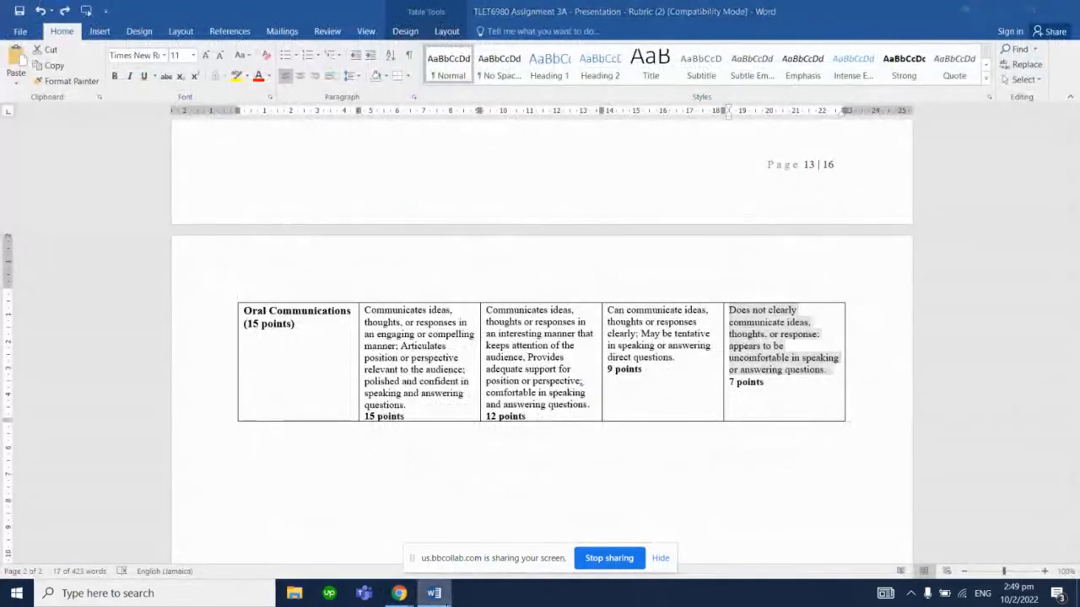
left_click(772, 446)
type("Does not clearly communicate ideas, thoughts, or response, appears to be uncomfortable in speaking or answering questions.")
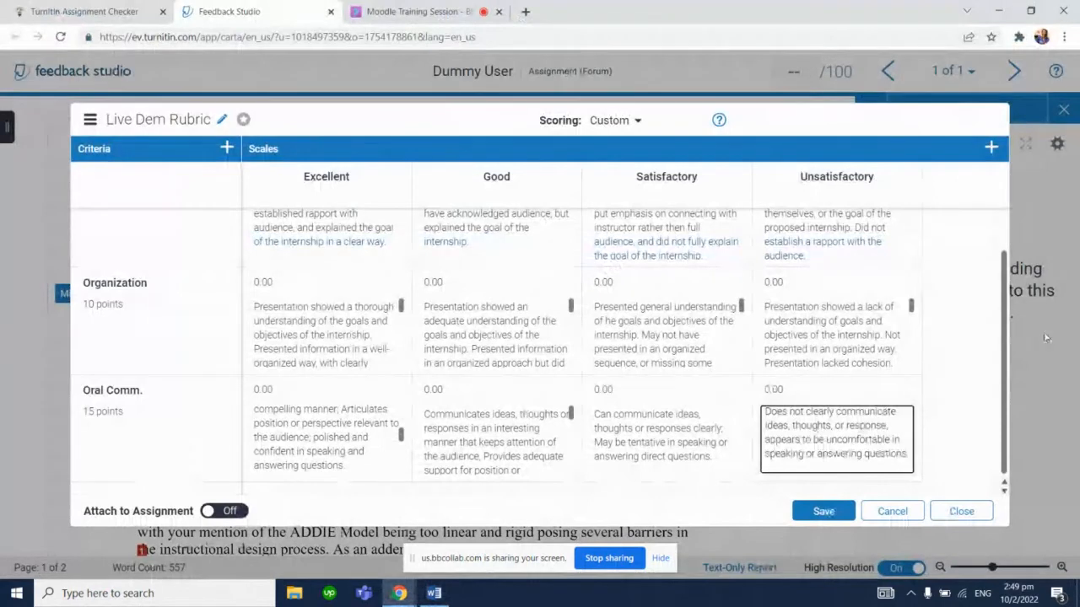
Set the Introduction scores to 5, 4, 3 and 2 for Excellent, Good, Satisfactory and Unsatisfactory
left_click_drag(1004, 337, 1005, 248)
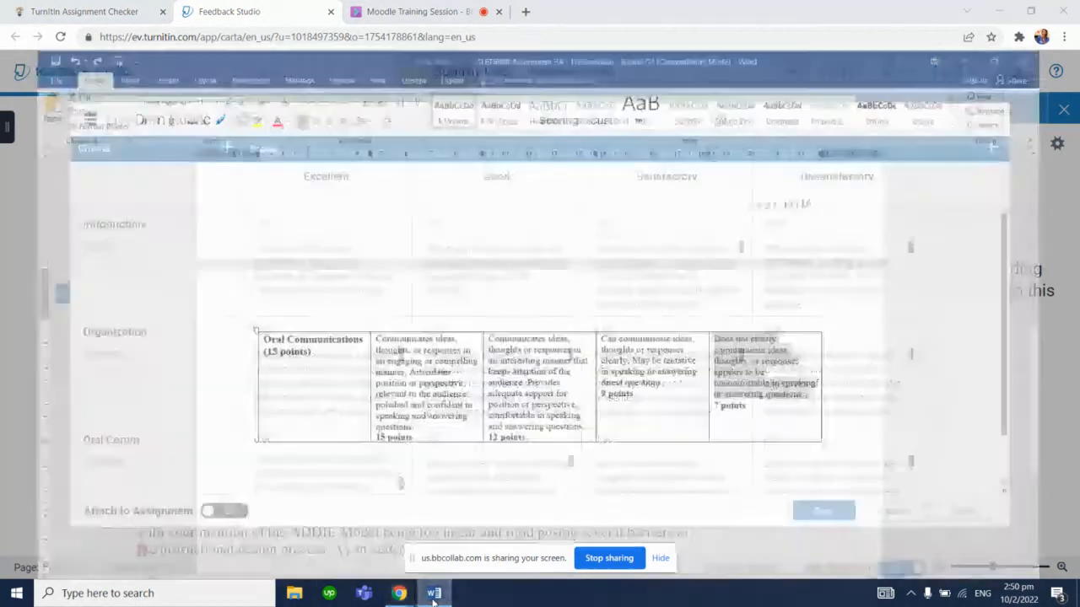
left_click(434, 593)
scroll(1078, 380, "up", 8)
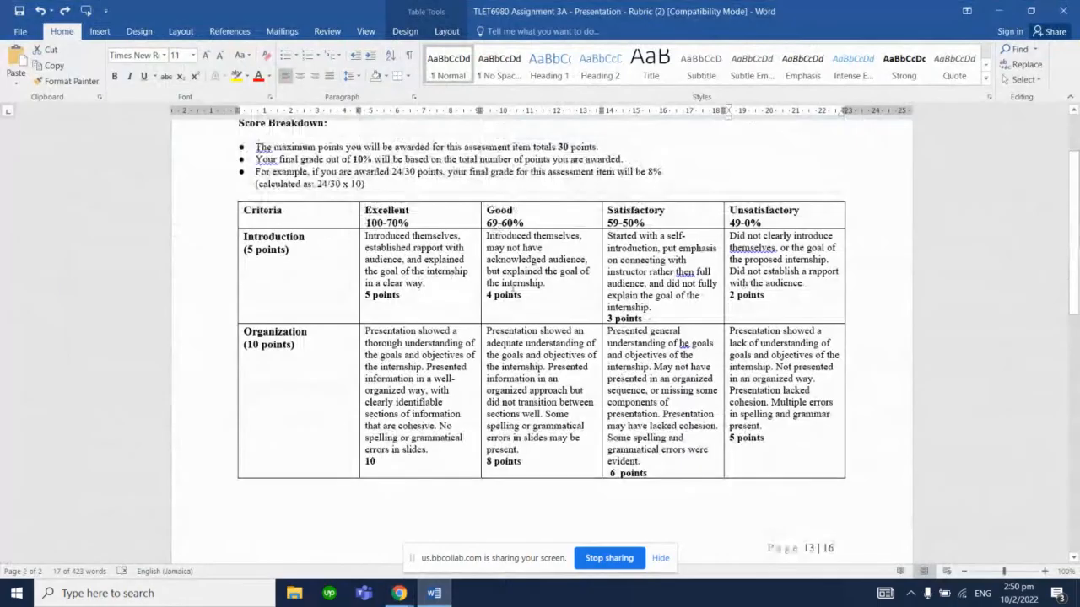
left_click(999, 12)
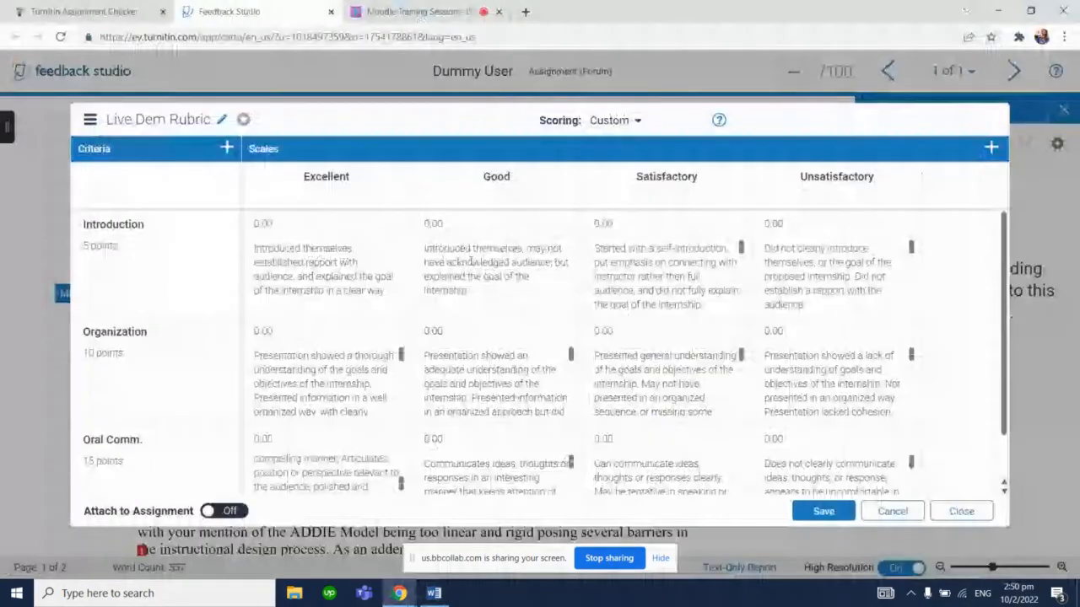
left_click(345, 228)
type("5")
left_click(456, 223)
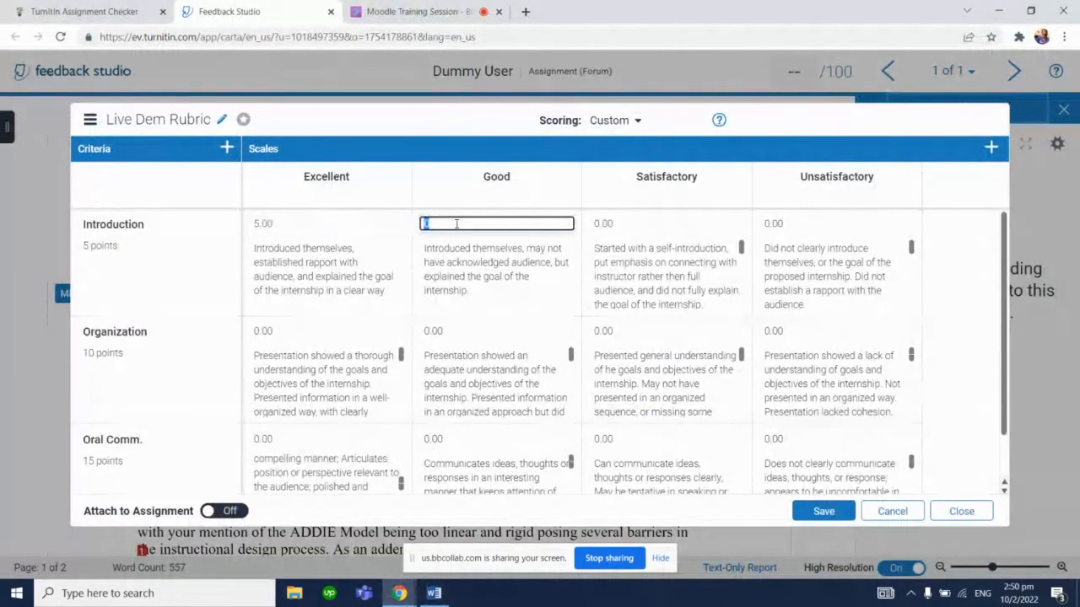
type("4")
left_click(606, 225)
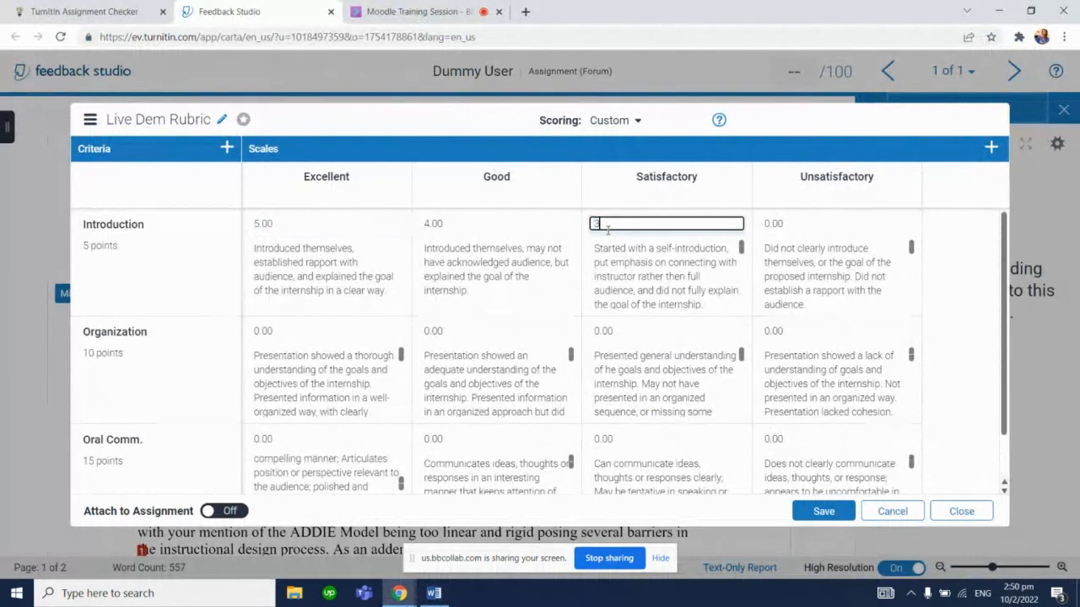
type("3")
left_click(789, 223)
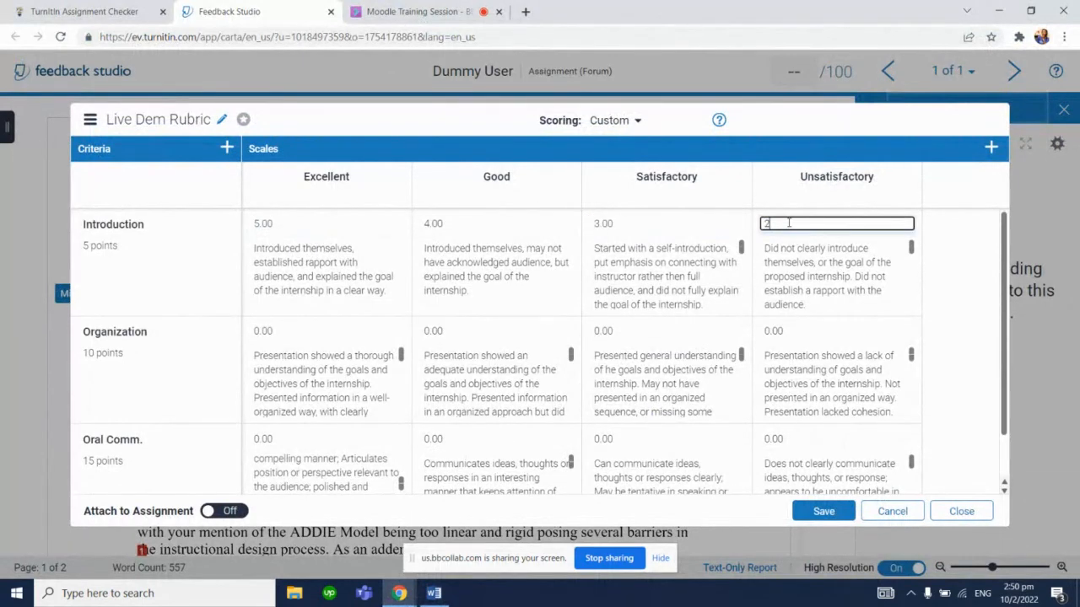
type("2")
Set the Organization scores to 10, 8, 6 and 5 for Excellent, Good, Satisfactory and Unsatisfactory
left_click(593, 372)
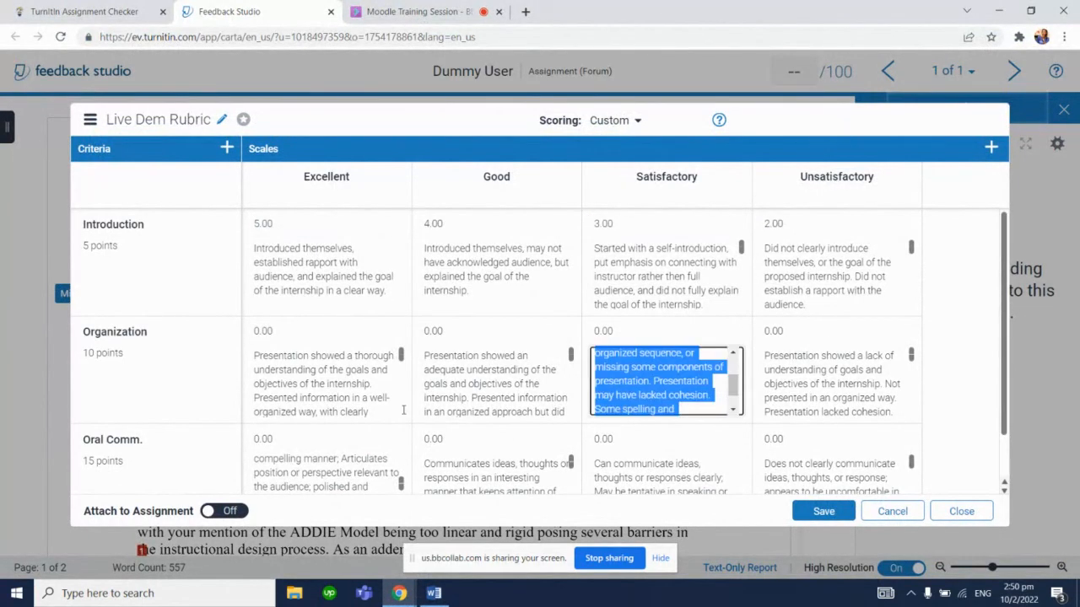
left_click(433, 593)
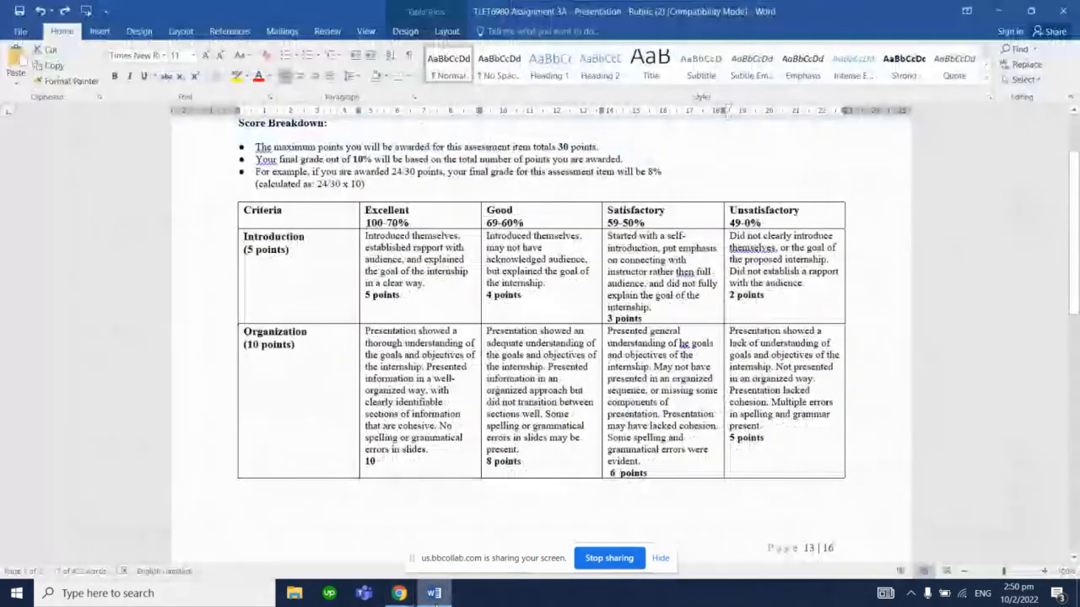
left_click(399, 593)
left_click(293, 330)
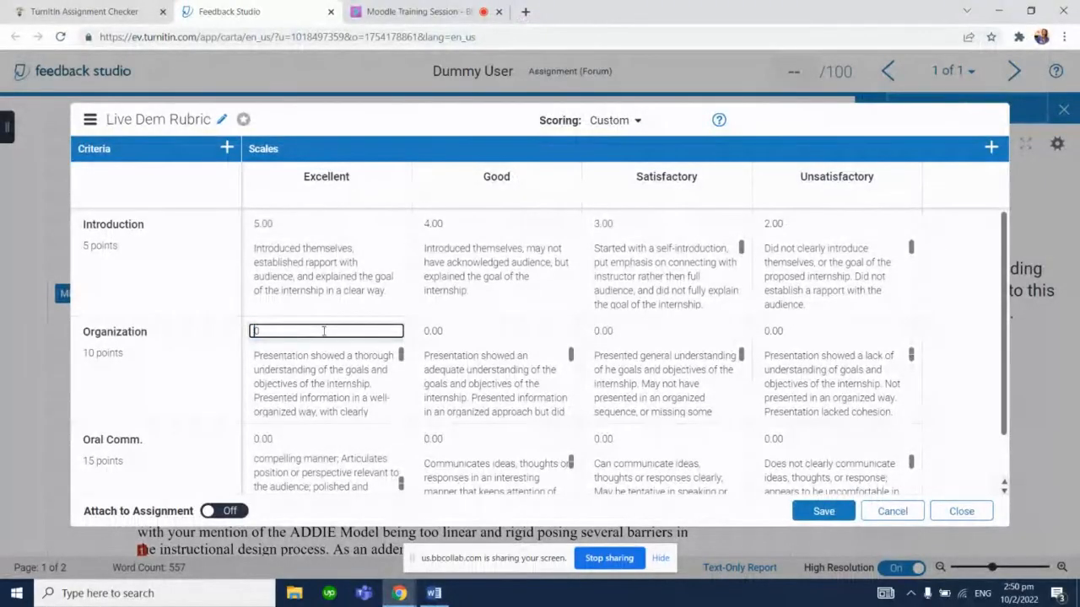
type("10")
key("Tab")
type("8")
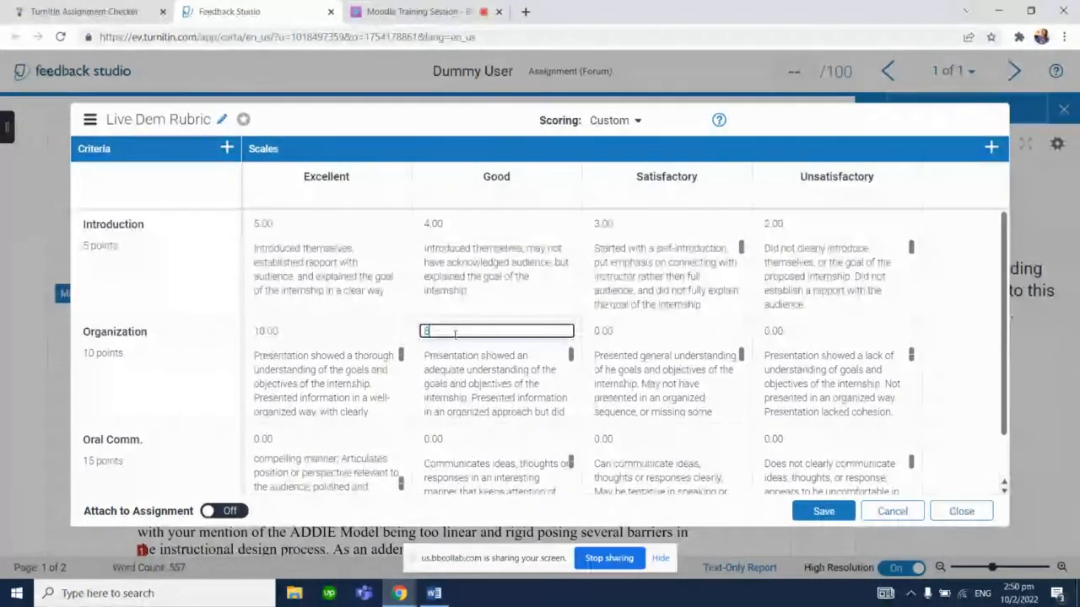
key("Tab")
type("6")
key("Tab")
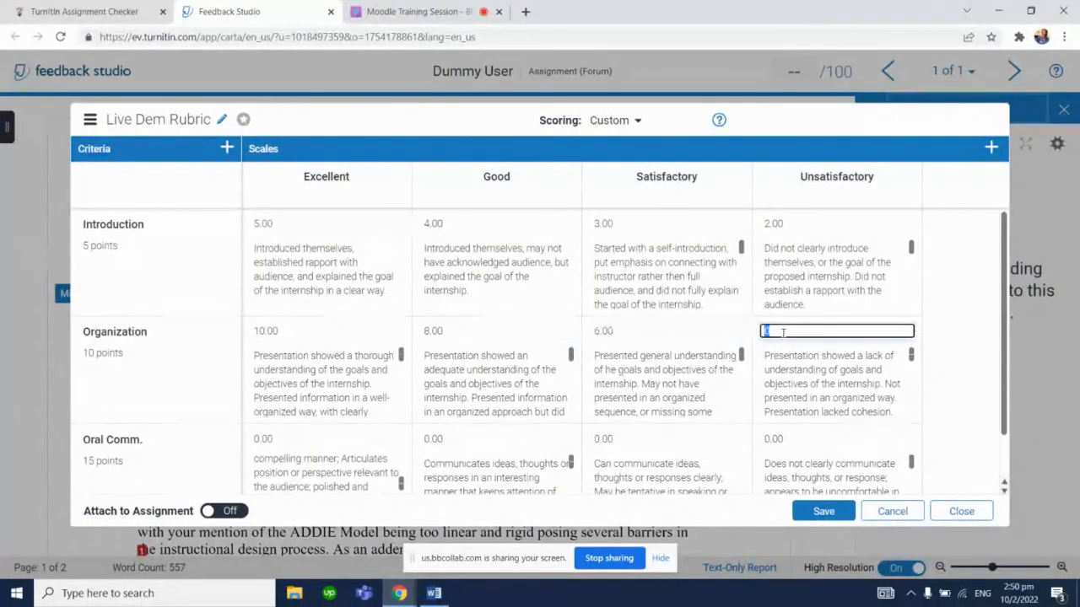
type("5")
Check the Oral Communications points in the Word rubric, then set the Oral Comm. scores to 15, 12, 9 and 7 for Excellent, Good, Satisfactory and Unsatisfactory
left_click(433, 593)
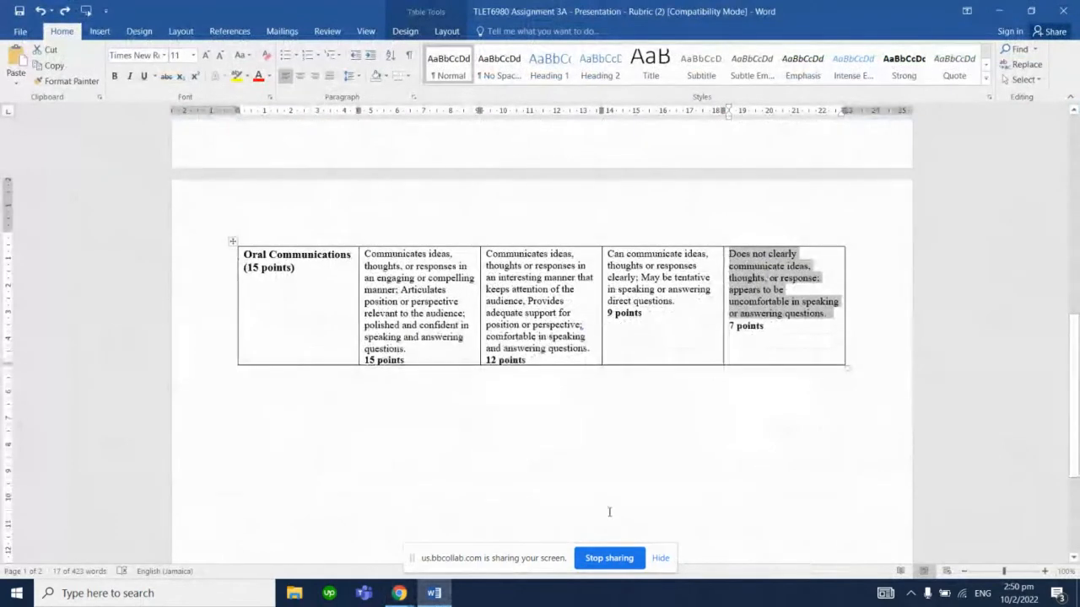
left_click(435, 593)
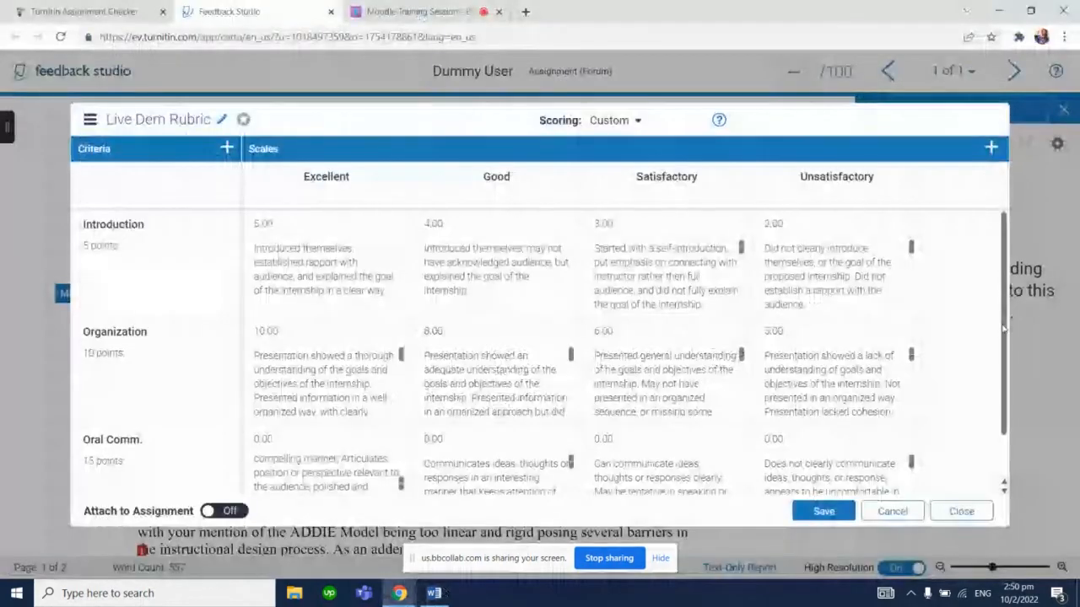
left_click_drag(1004, 343, 1012, 375)
left_click(344, 391)
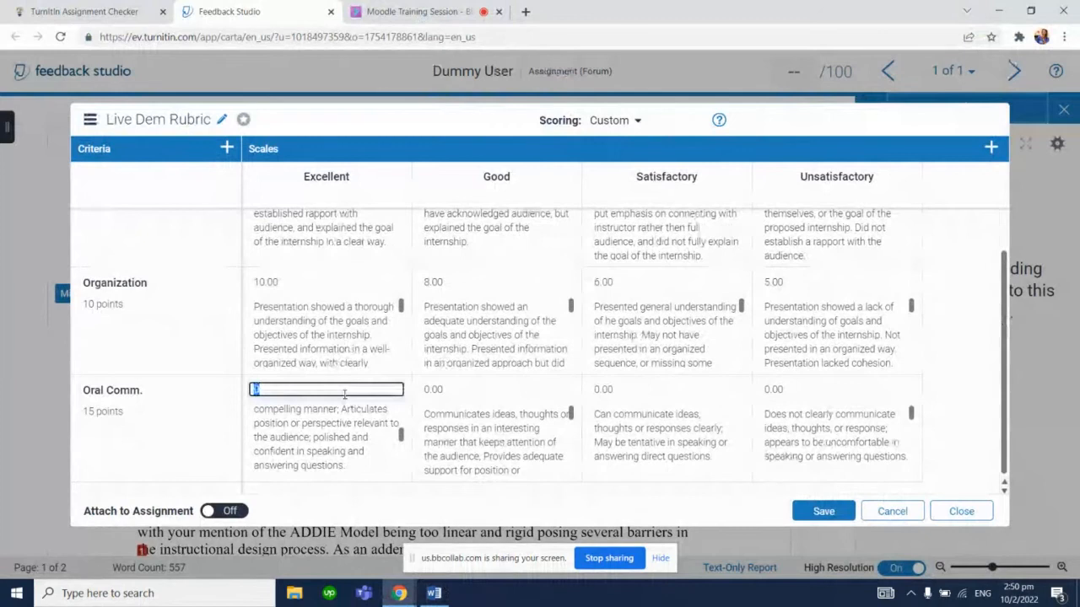
type("15")
left_click(430, 389)
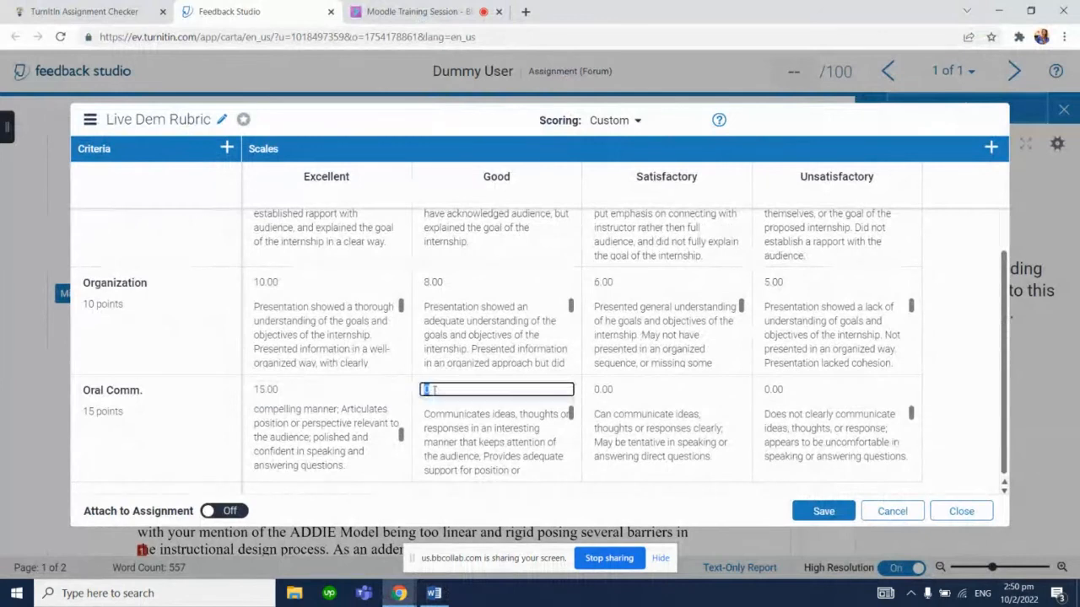
type("12")
left_click(601, 389)
type("9")
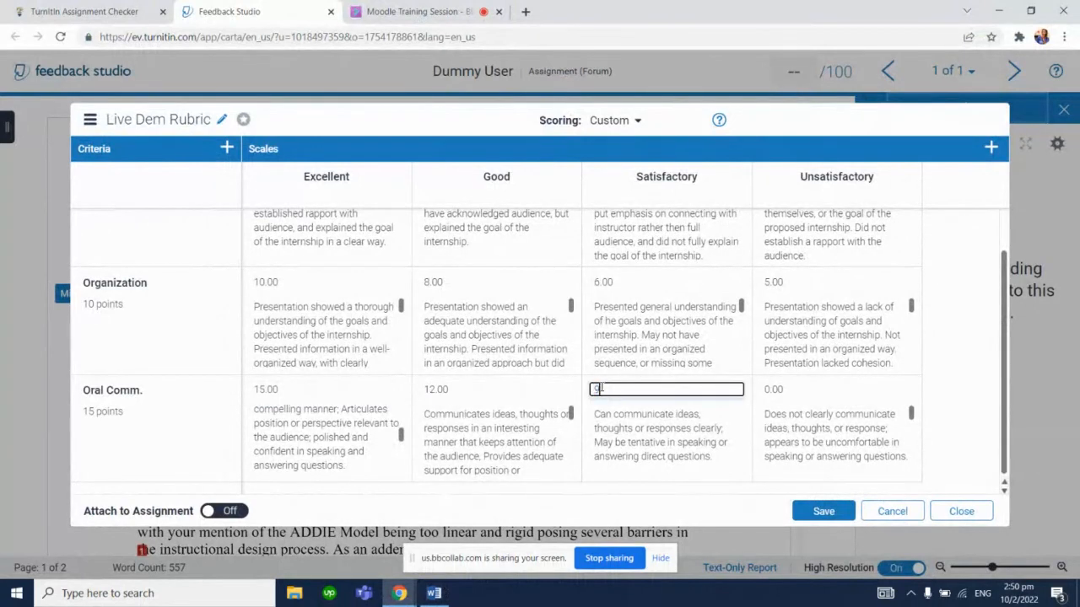
left_click(764, 389)
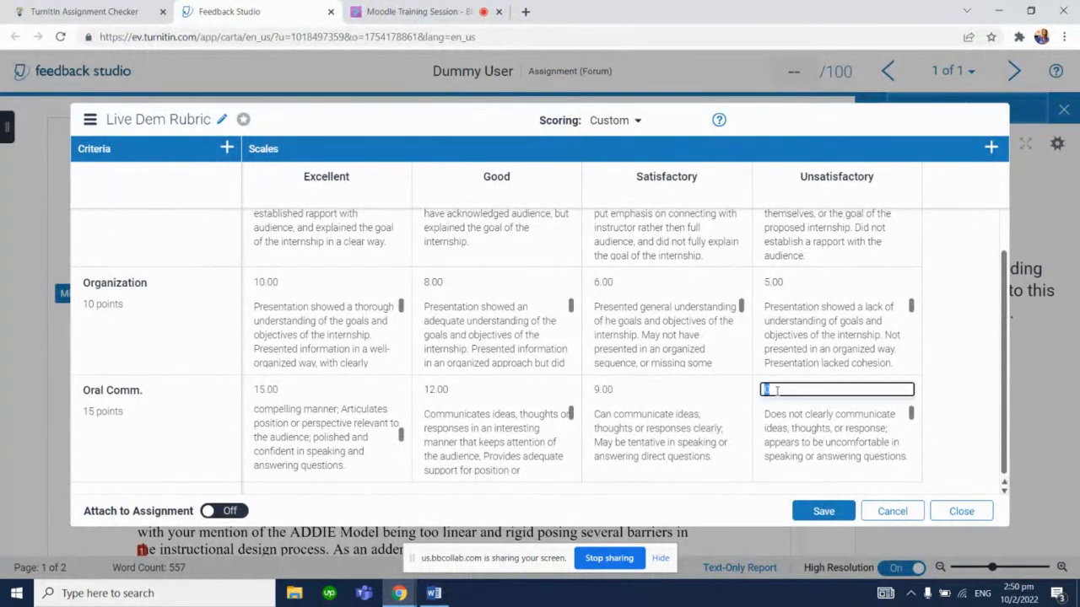
left_click(960, 369)
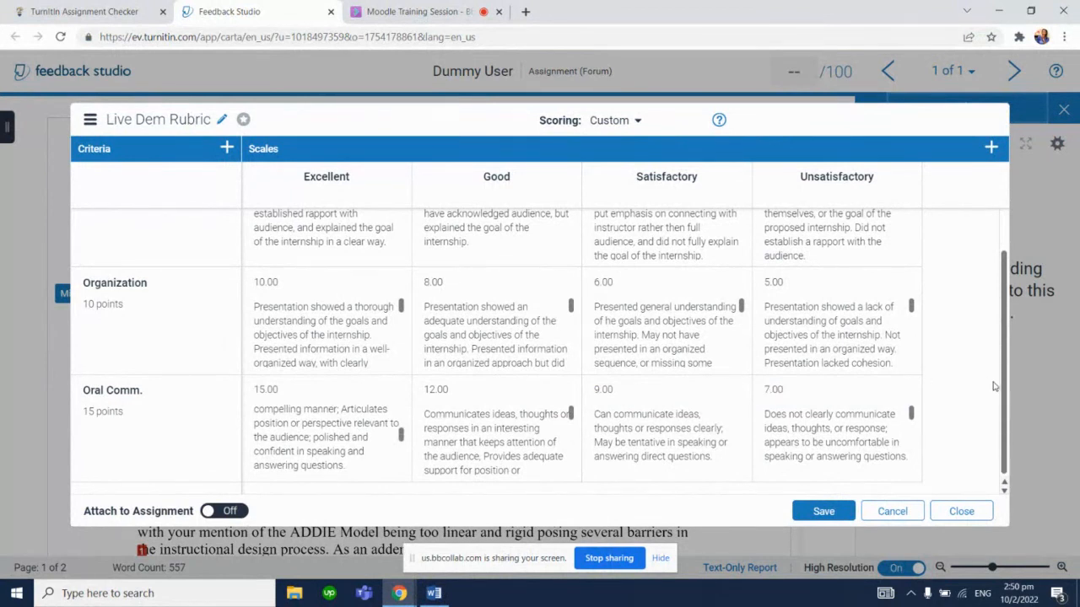
Save the Live Dem Rubric and switch on Attach to Assignment before closing the rubric editor
scroll(1008, 393, "up", 2)
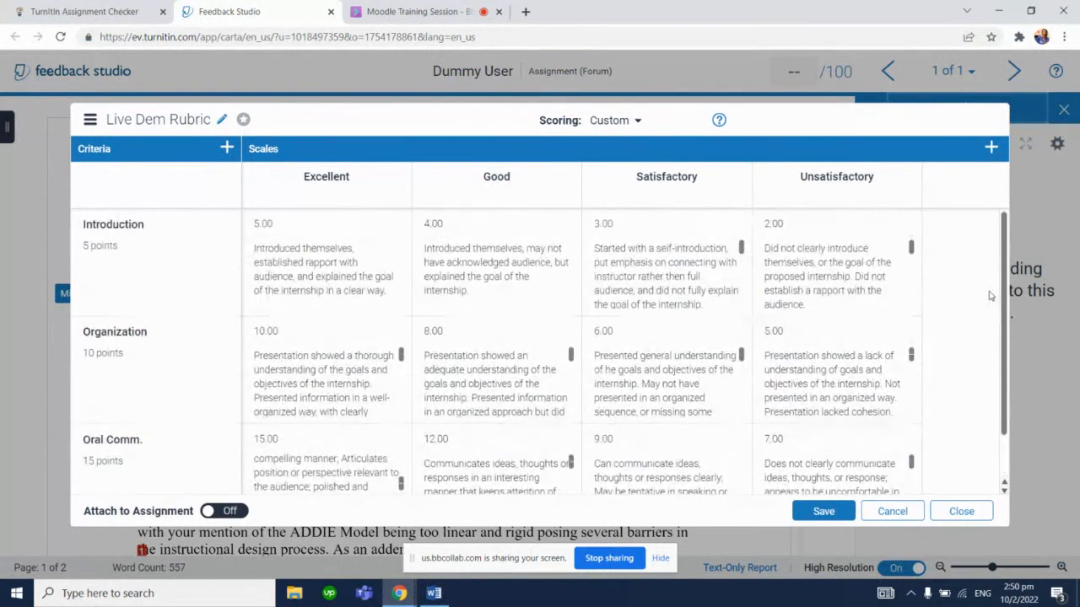
scroll(990, 301, "down", 2)
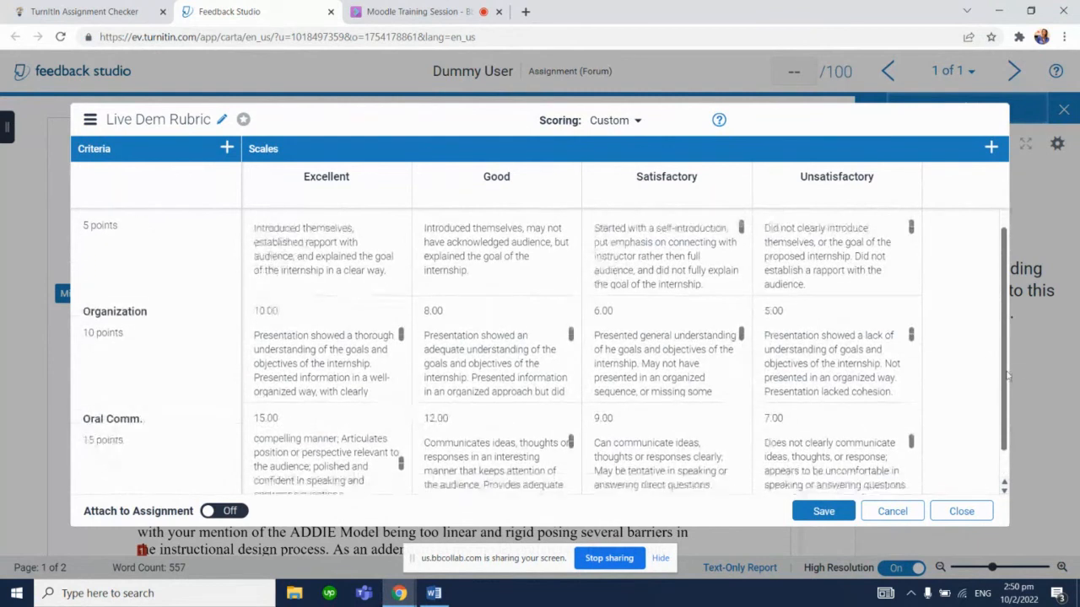
scroll(989, 396, "up", 2)
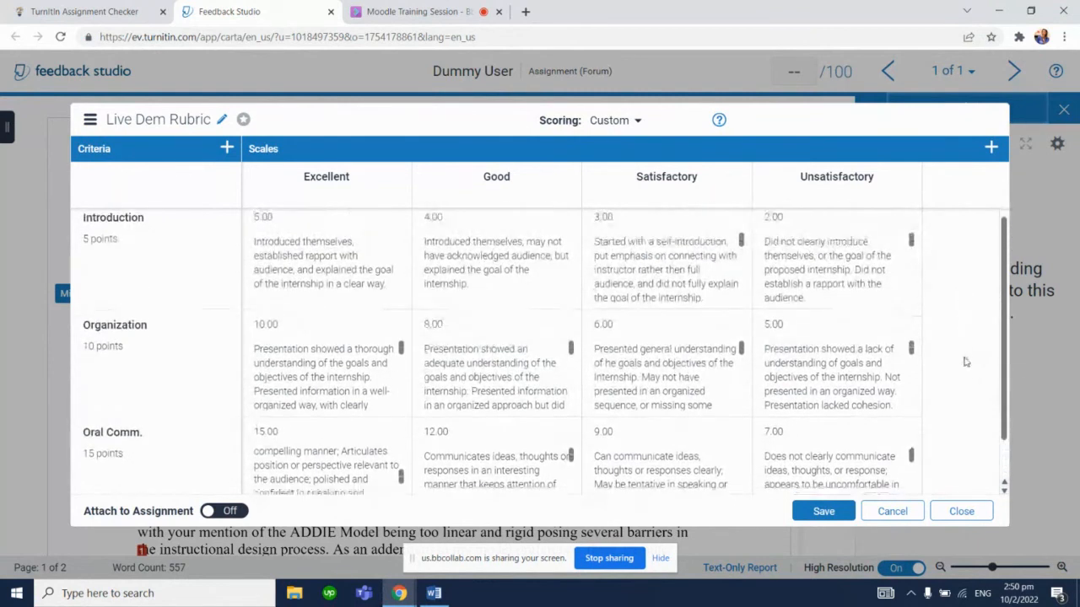
scroll(966, 384, "down", 2)
scroll(948, 287, "up", 2)
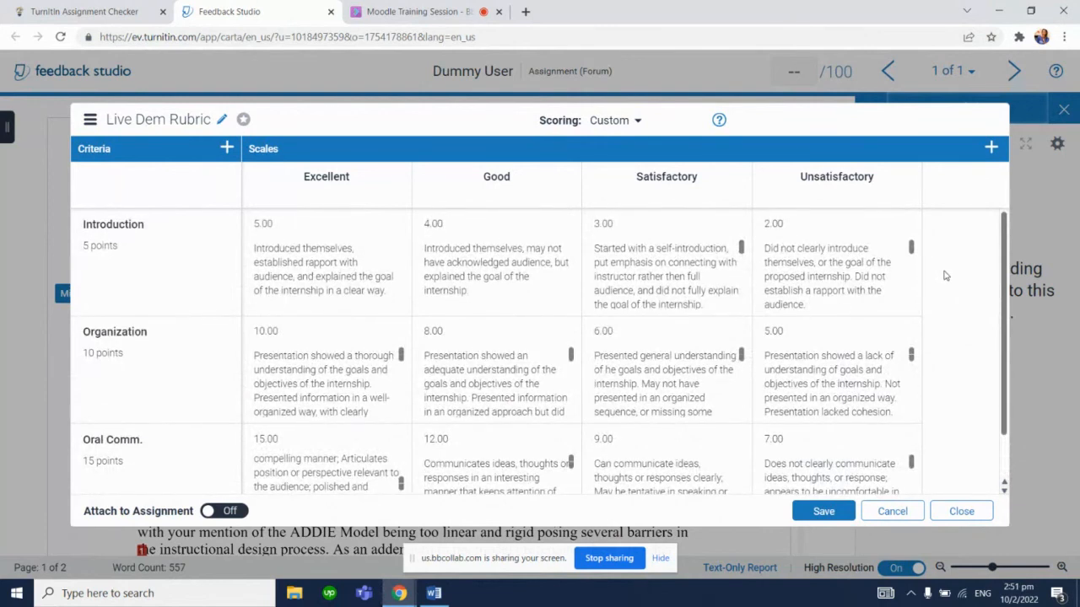
left_click(832, 512)
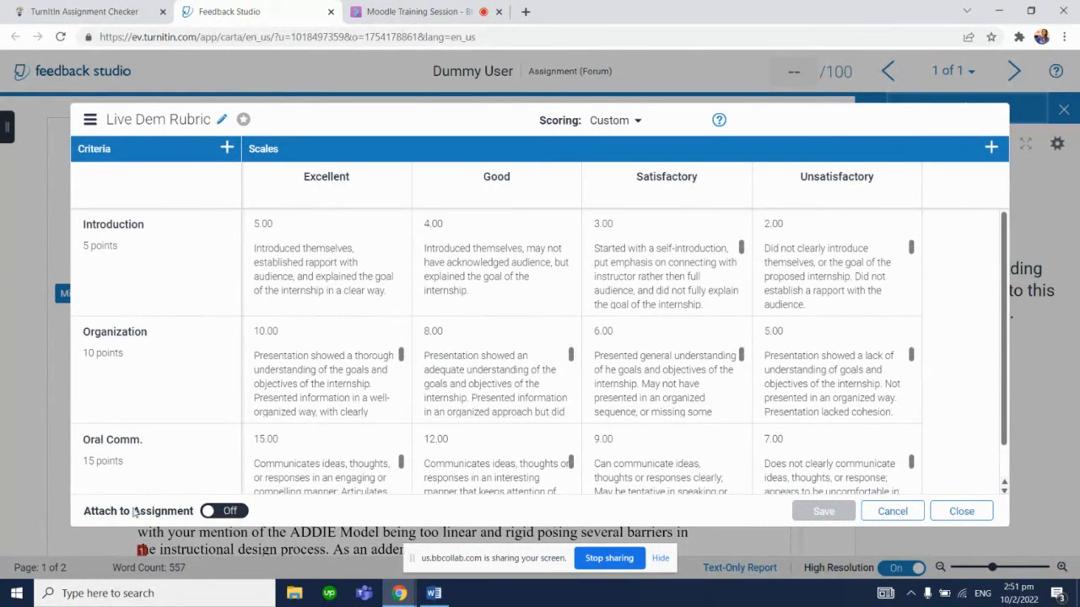
left_click(239, 511)
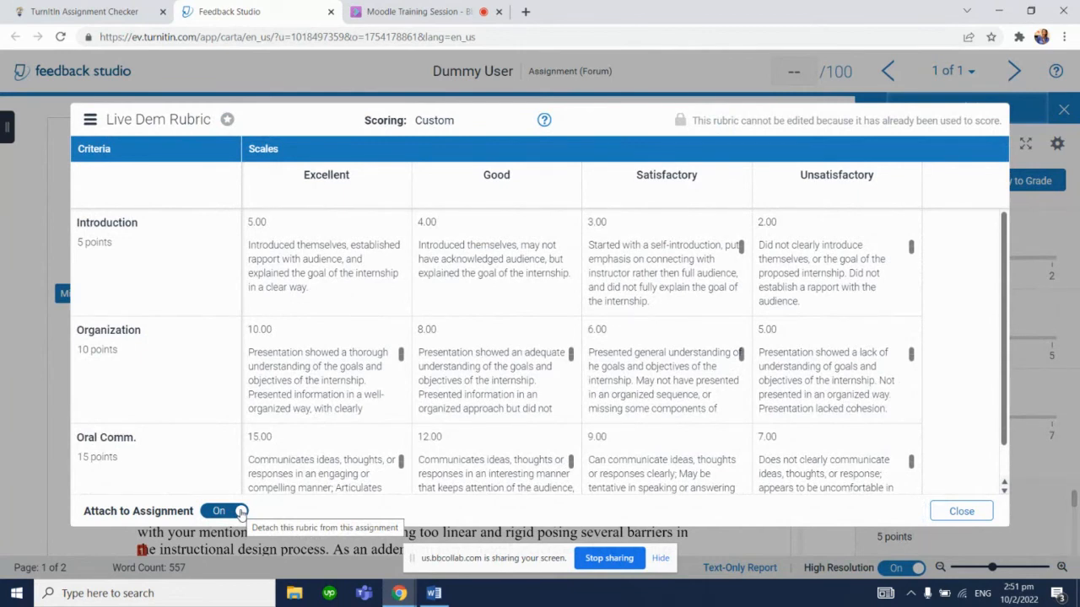
left_click(960, 511)
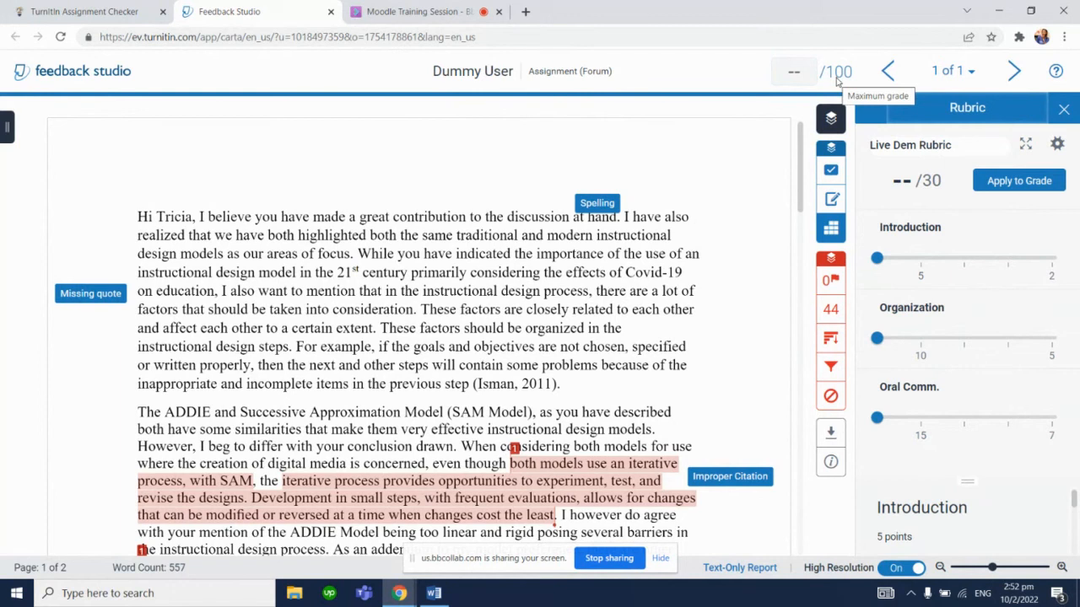
Score the paper with the rubric: Introduction Excellent 5, Organization Unsatisfactory 5, Oral Comm. Good 12
left_click(918, 269)
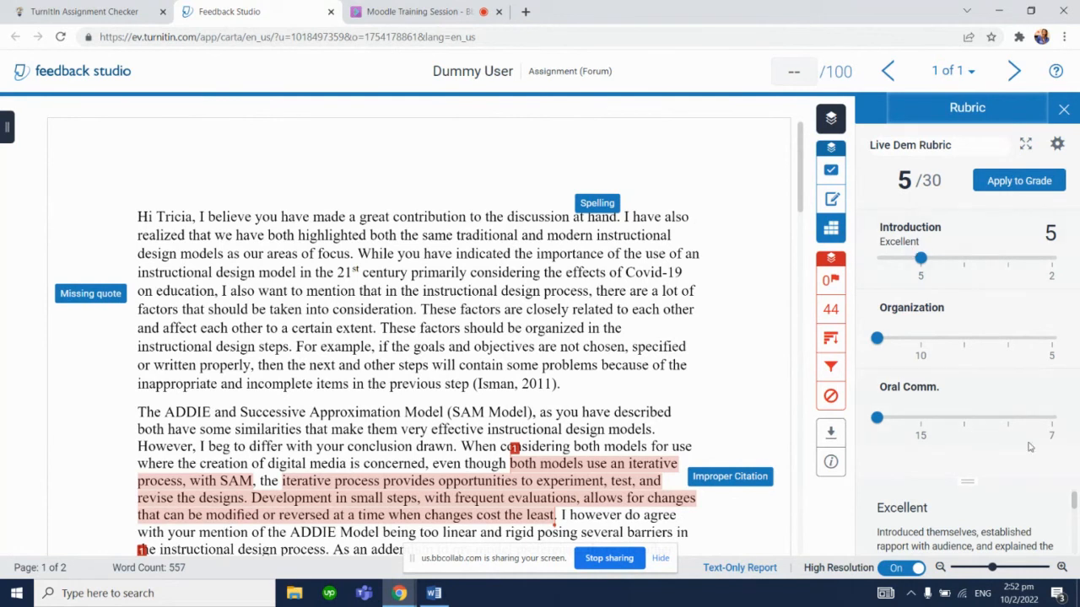
left_click_drag(1073, 501, 1073, 503)
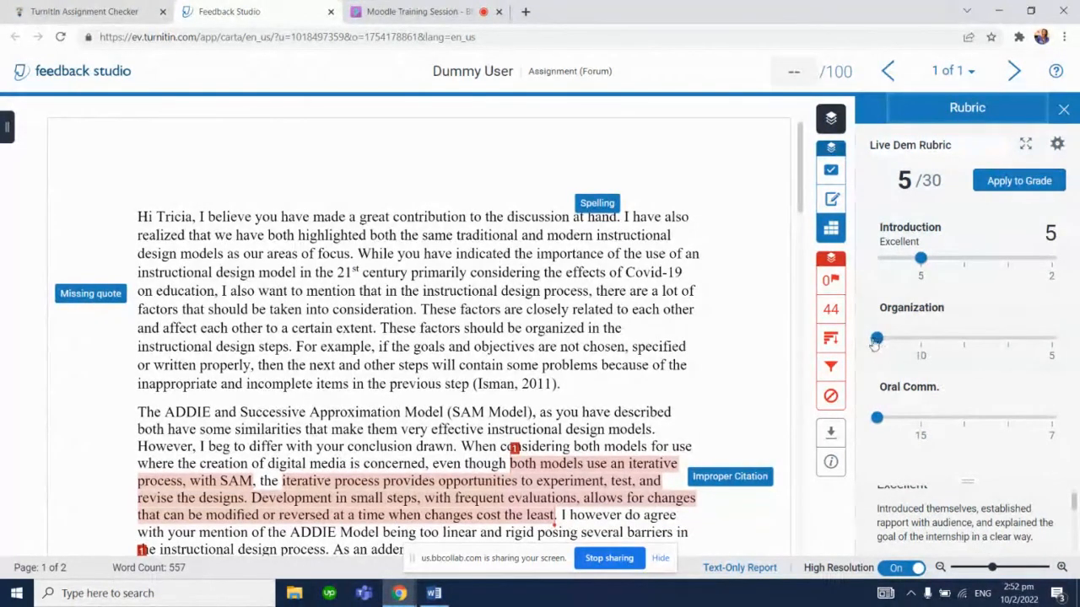
left_click_drag(877, 341, 1051, 362)
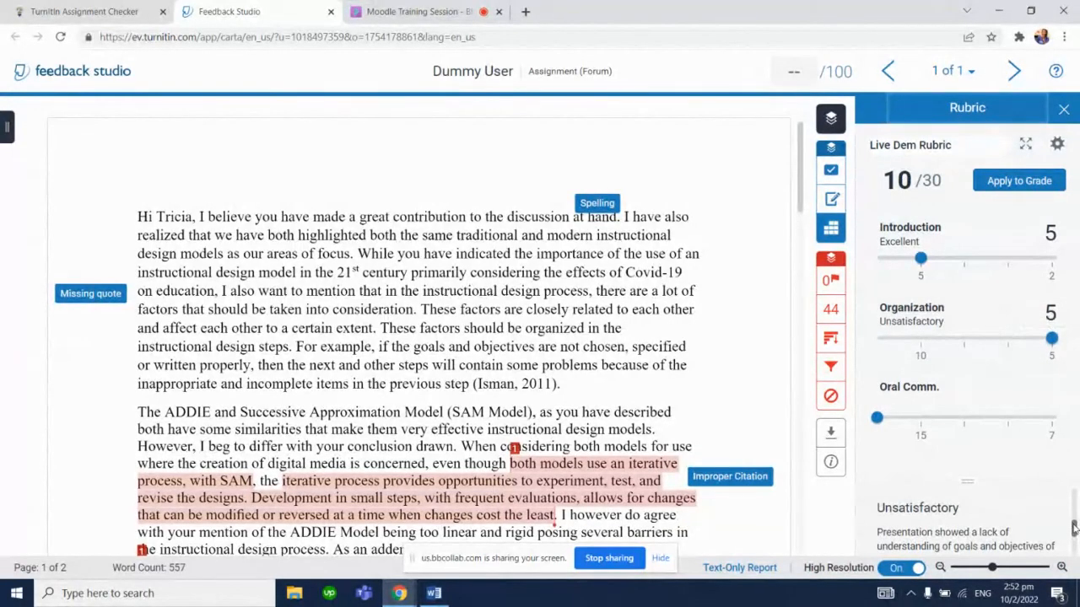
left_click_drag(1073, 528, 1073, 522)
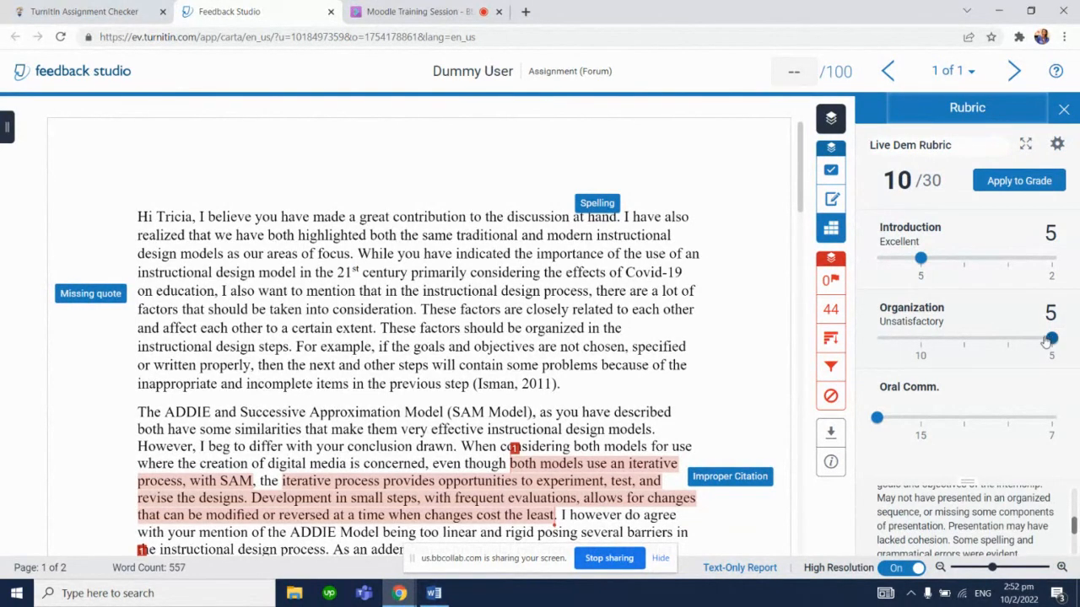
mouse_move(1054, 345)
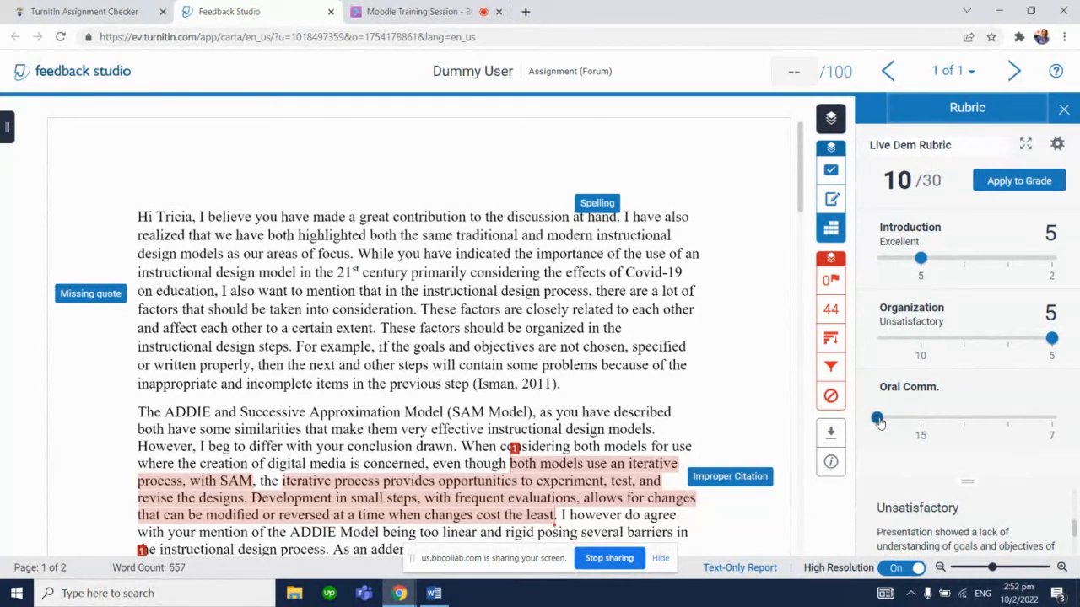
left_click_drag(878, 421, 959, 427)
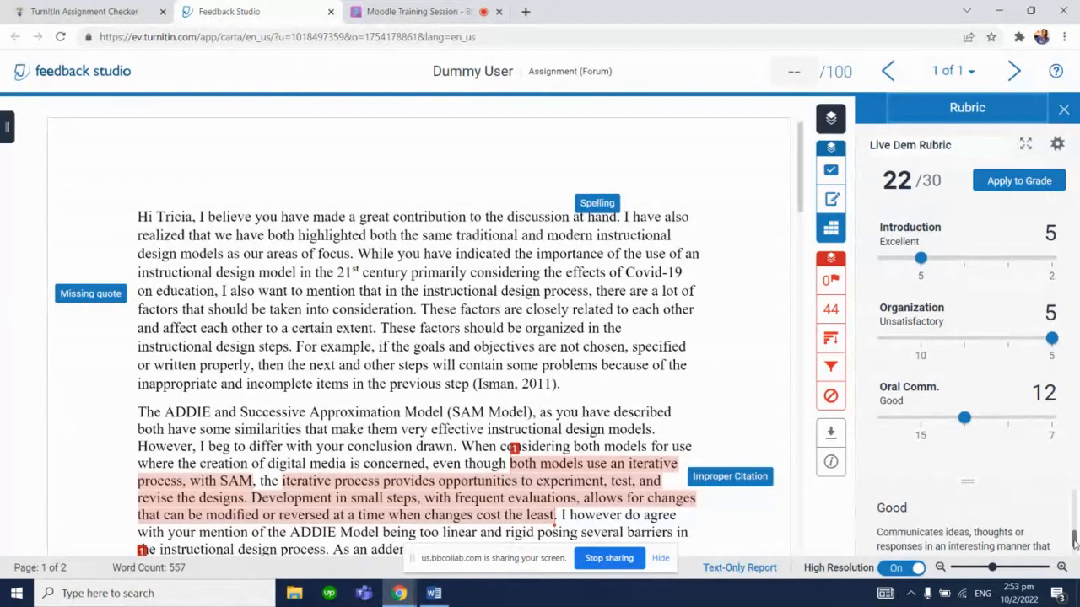
left_click_drag(1074, 539, 1074, 543)
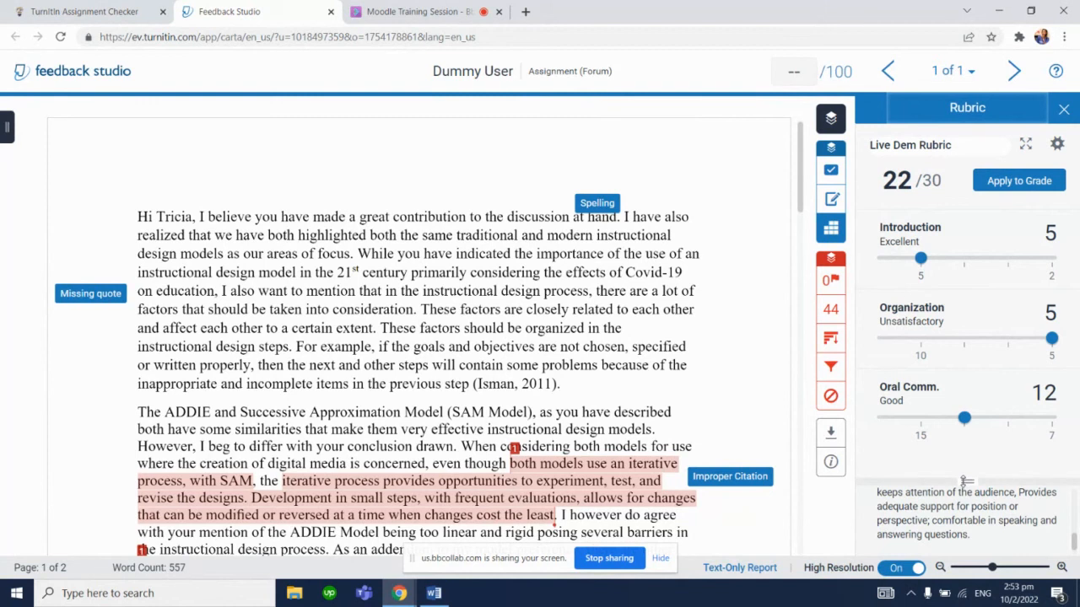
scroll(967, 478, "down", 1)
right_click(958, 454)
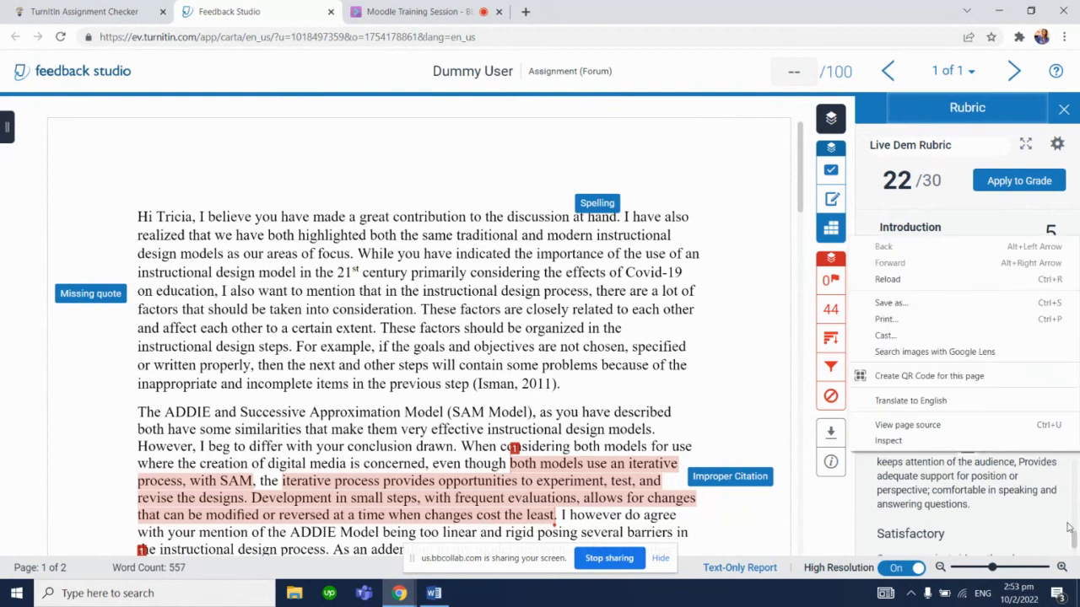
left_click(973, 477)
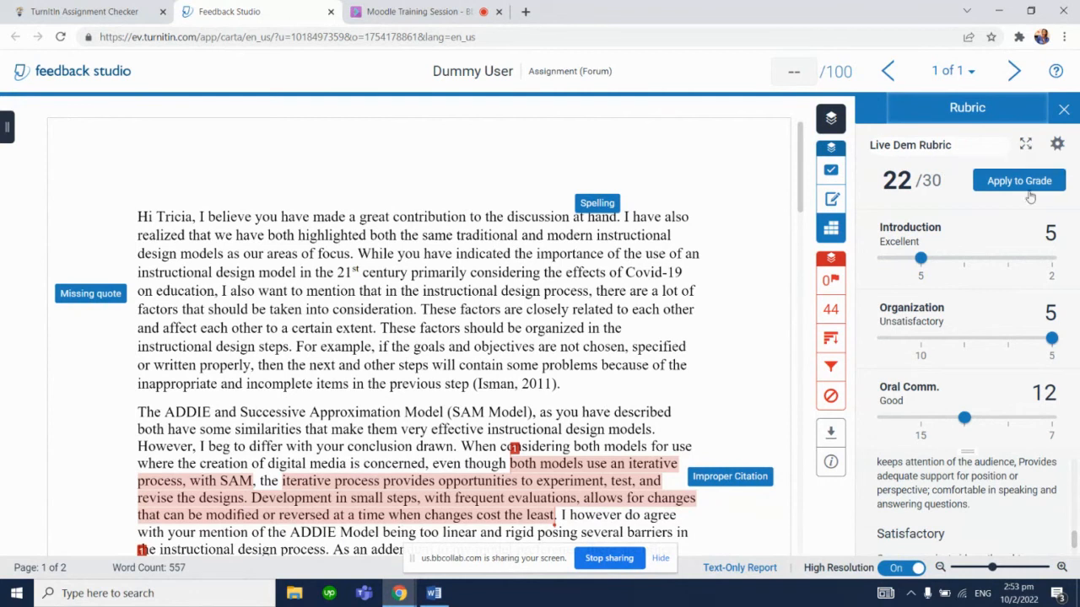
View the scored rubric in a maximized expanded window, then close that window
left_click(1025, 147)
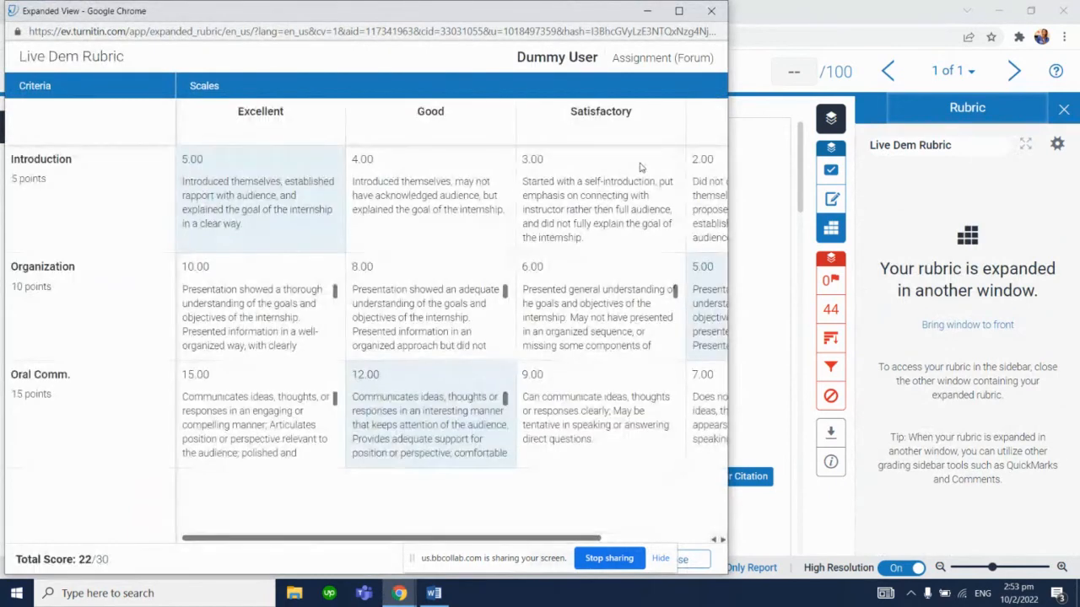
left_click(678, 11)
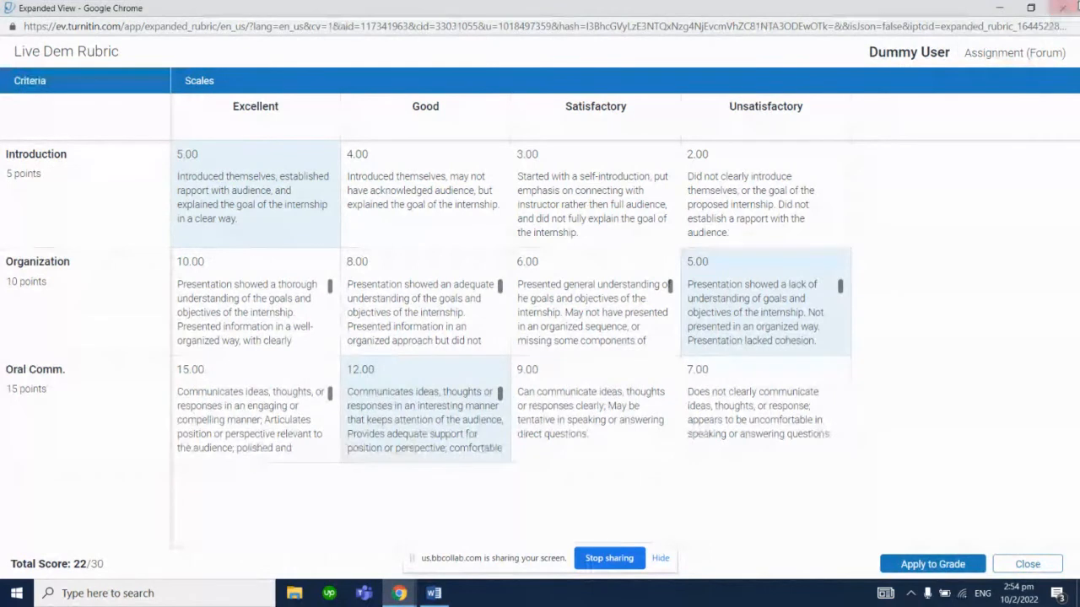
left_click(1063, 7)
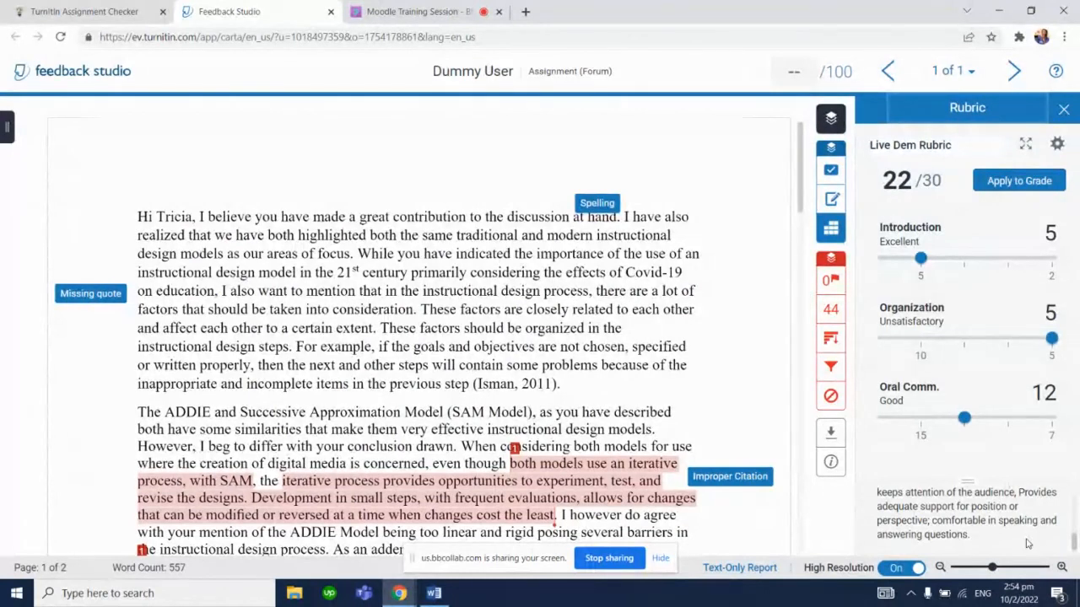
Apply the rubric score to the paper's grade and open the submission list to check the papers
left_click(1061, 567)
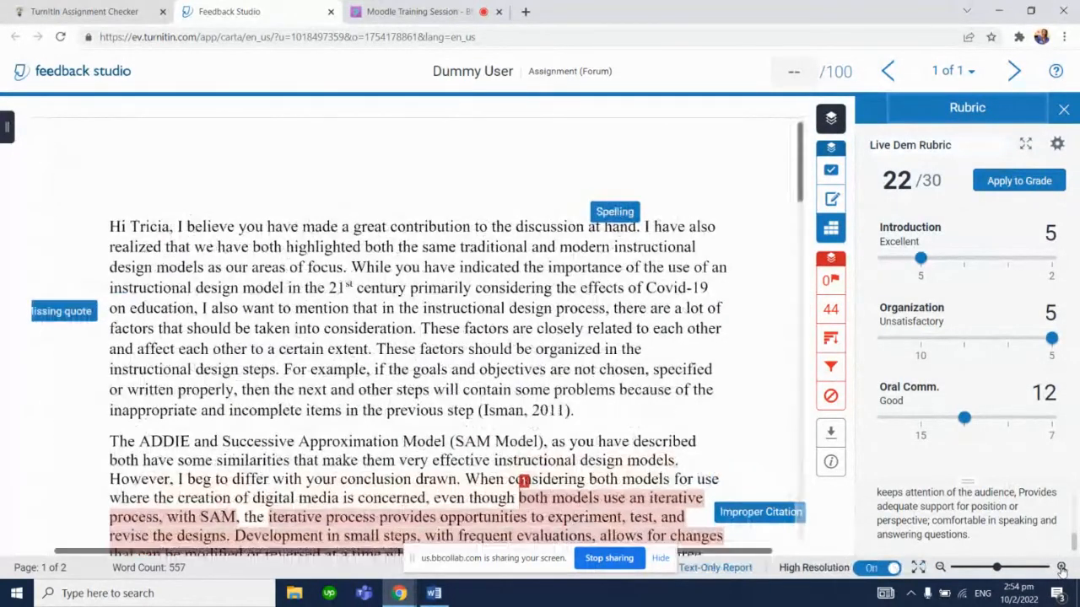
left_click(940, 567)
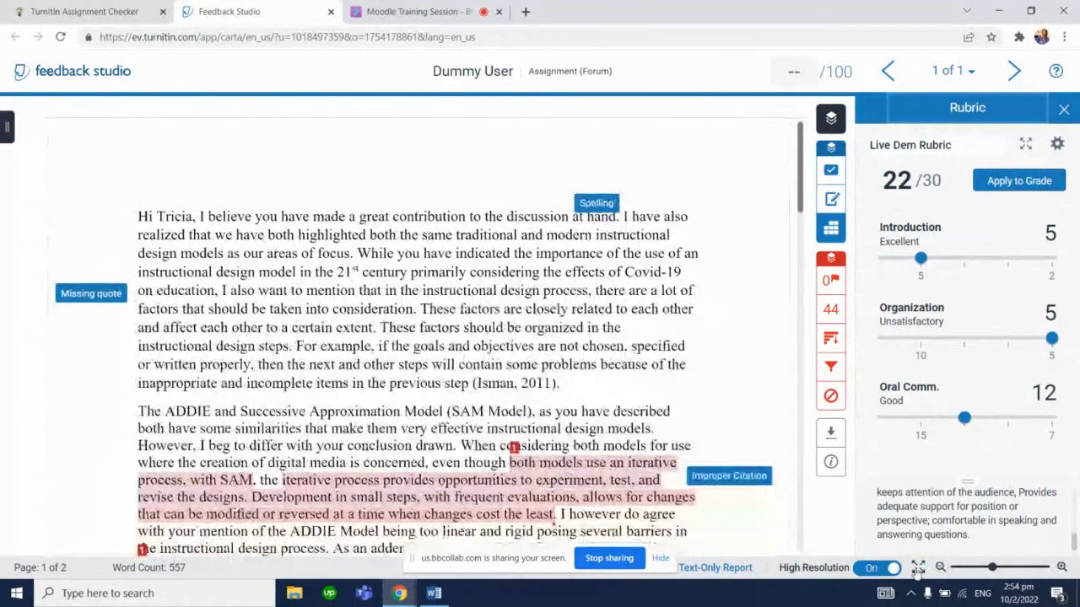
left_click(917, 568)
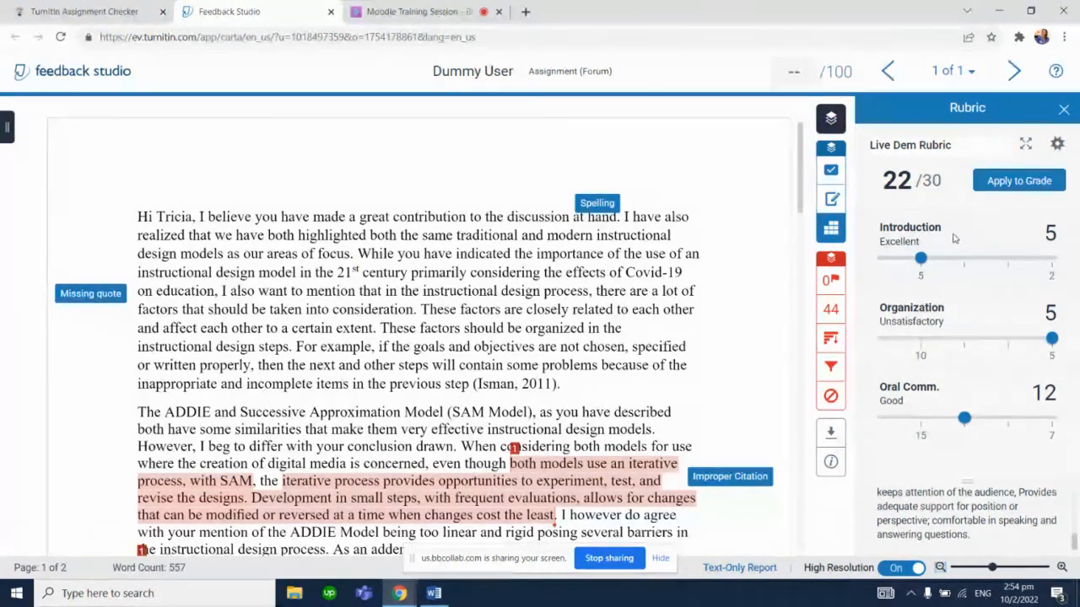
left_click(1018, 183)
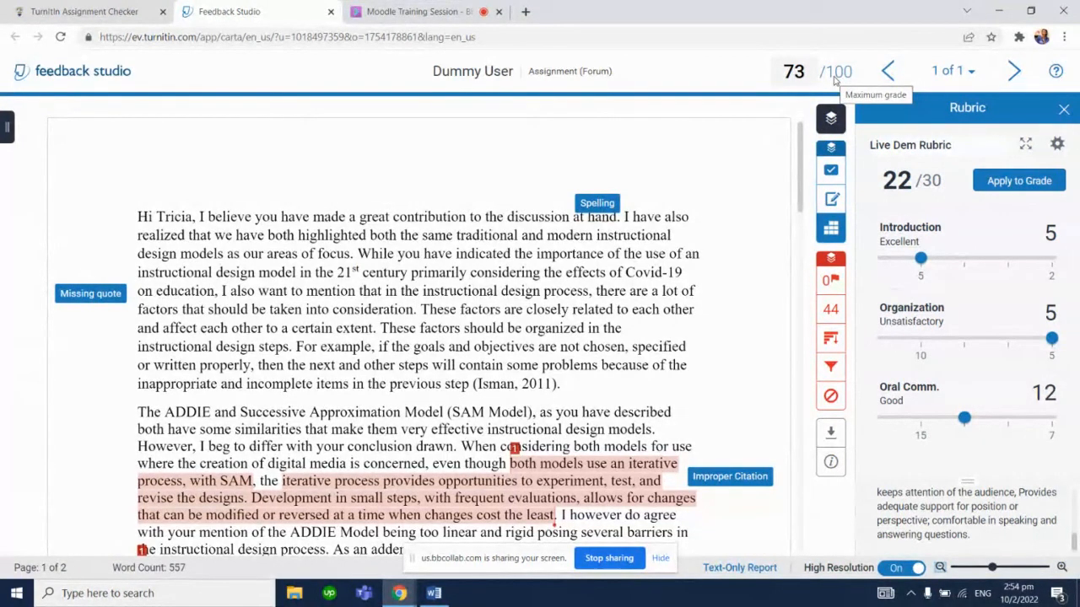
left_click(972, 73)
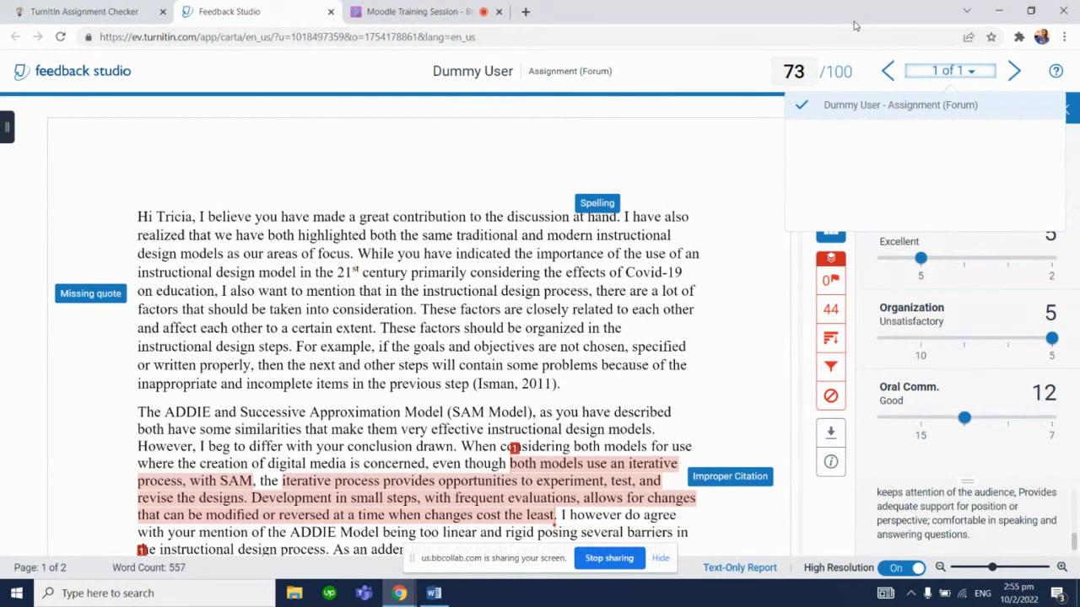
left_click(756, 134)
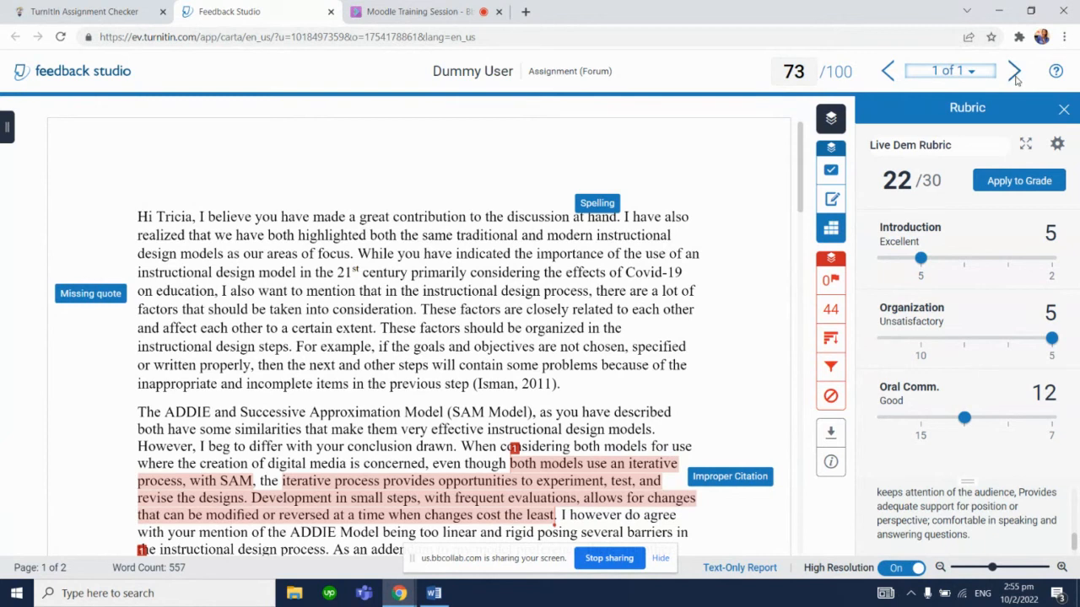
In the Collaborate session tab, lower the participant's raised hand and open the attendees list
left_click(414, 11)
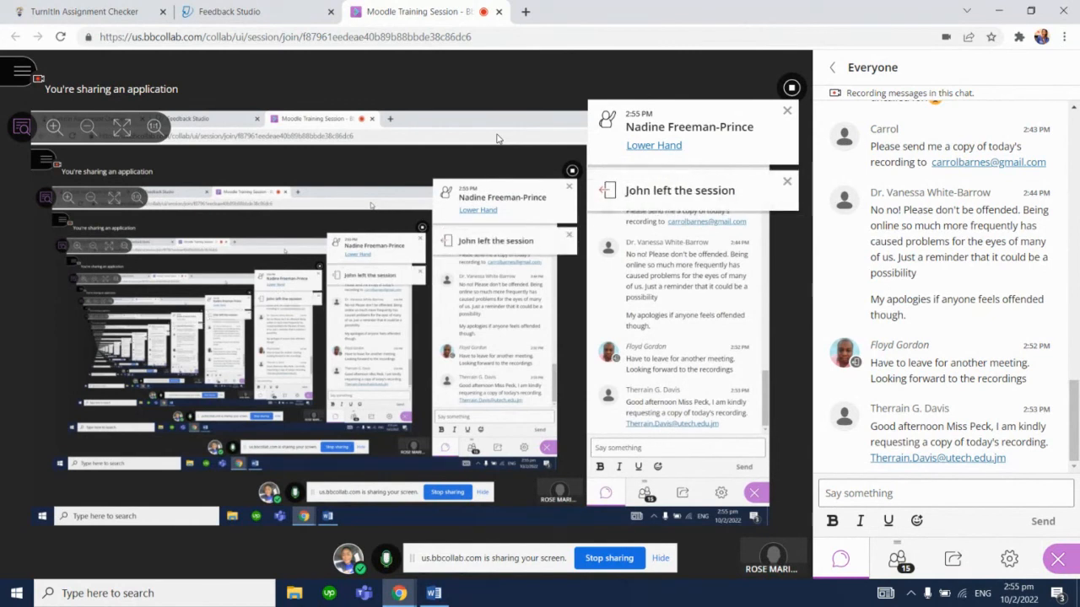
left_click(658, 145)
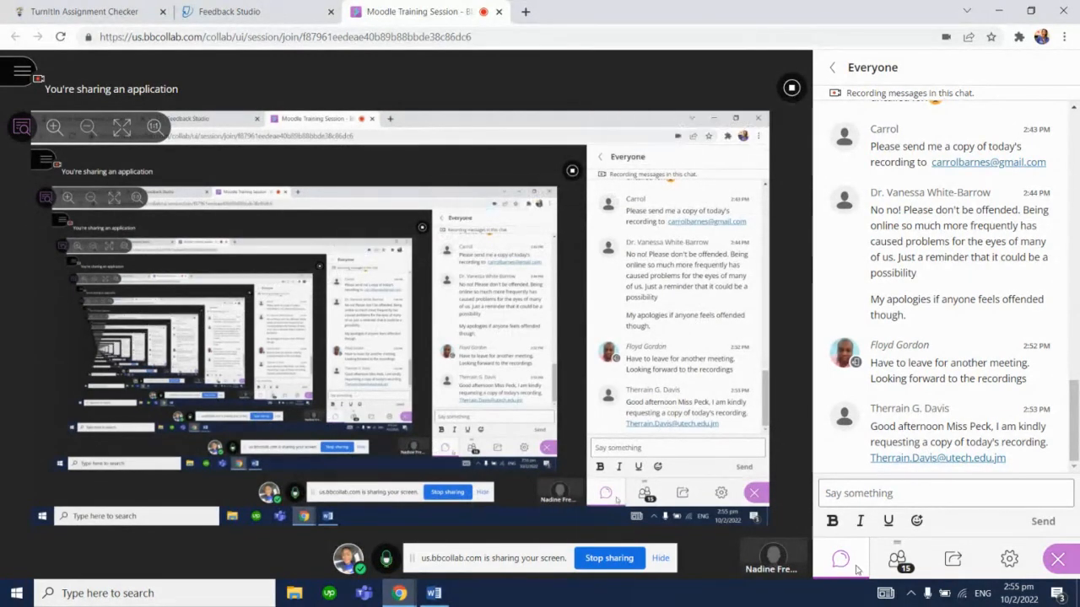
left_click(897, 561)
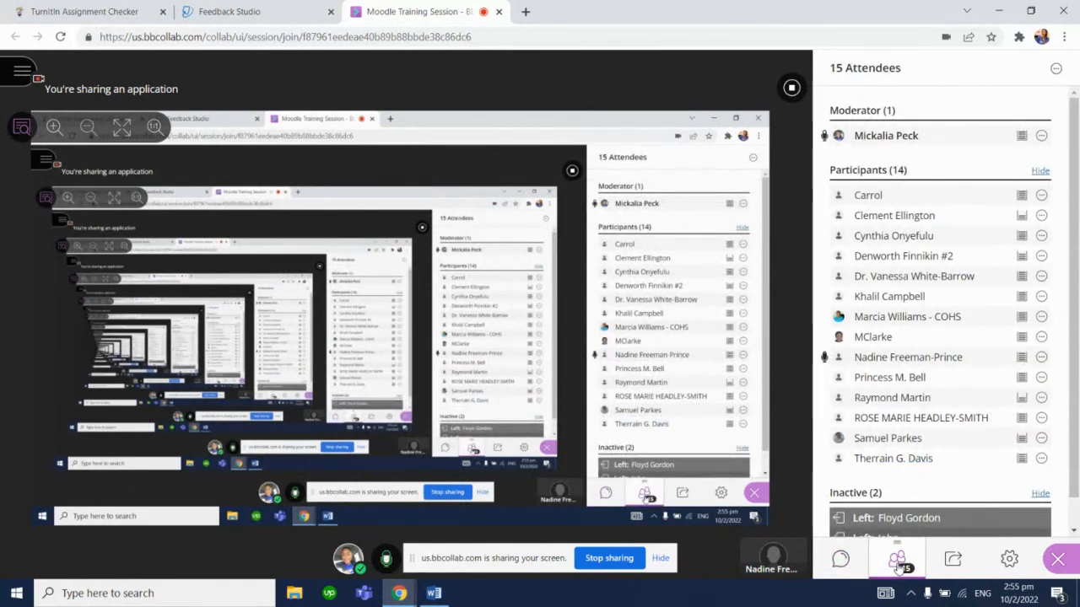
Rescore the paper's rubric with Introduction set to Unsatisfactory 2 and Oral Comm. set to Unsatisfactory 7
left_click(244, 10)
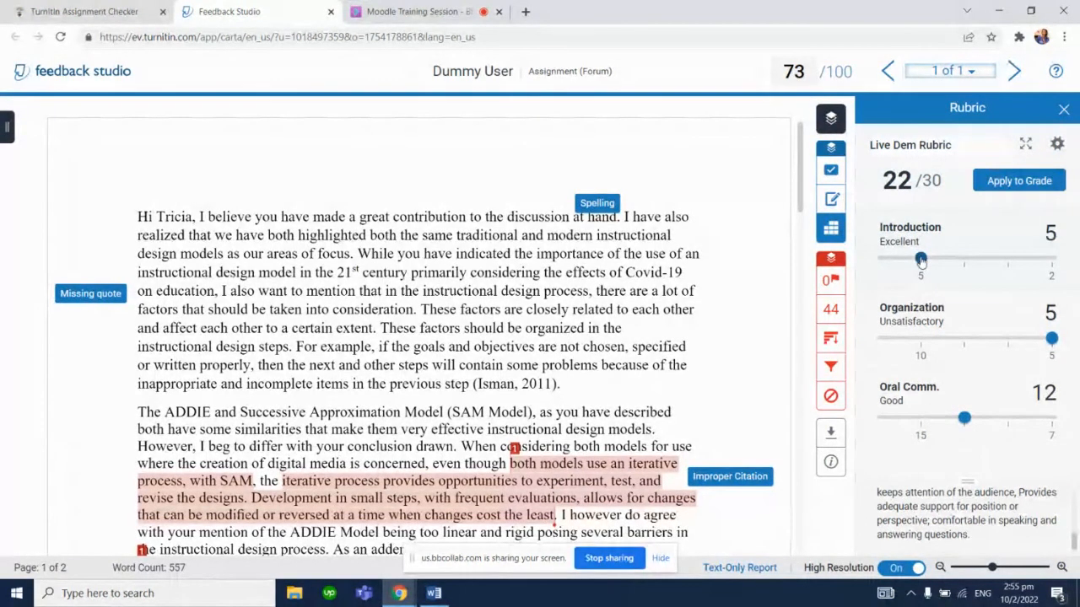
left_click_drag(920, 260, 1060, 264)
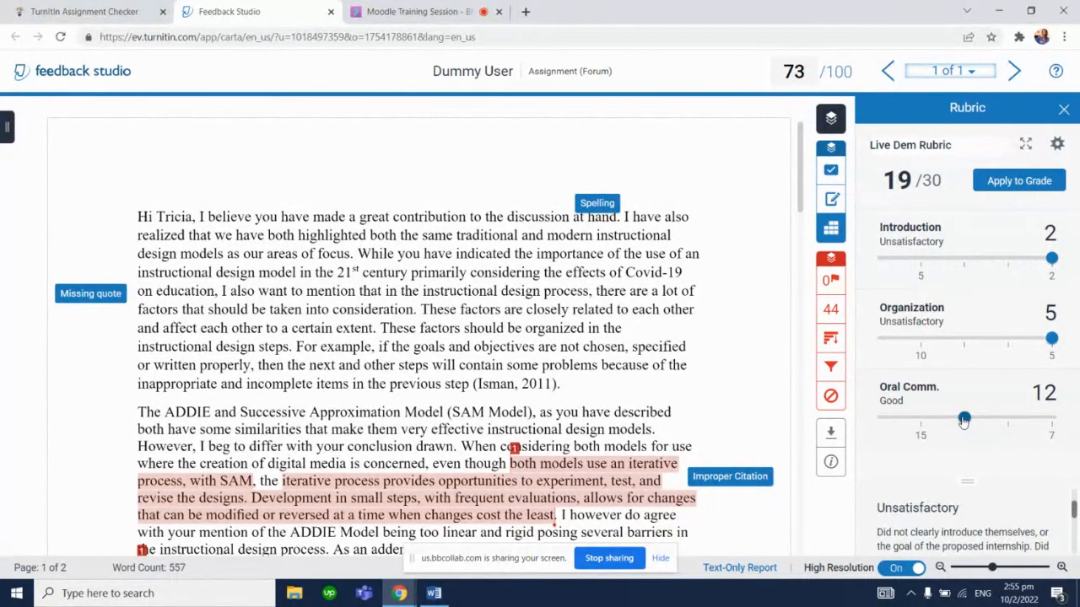
left_click_drag(964, 419, 1054, 433)
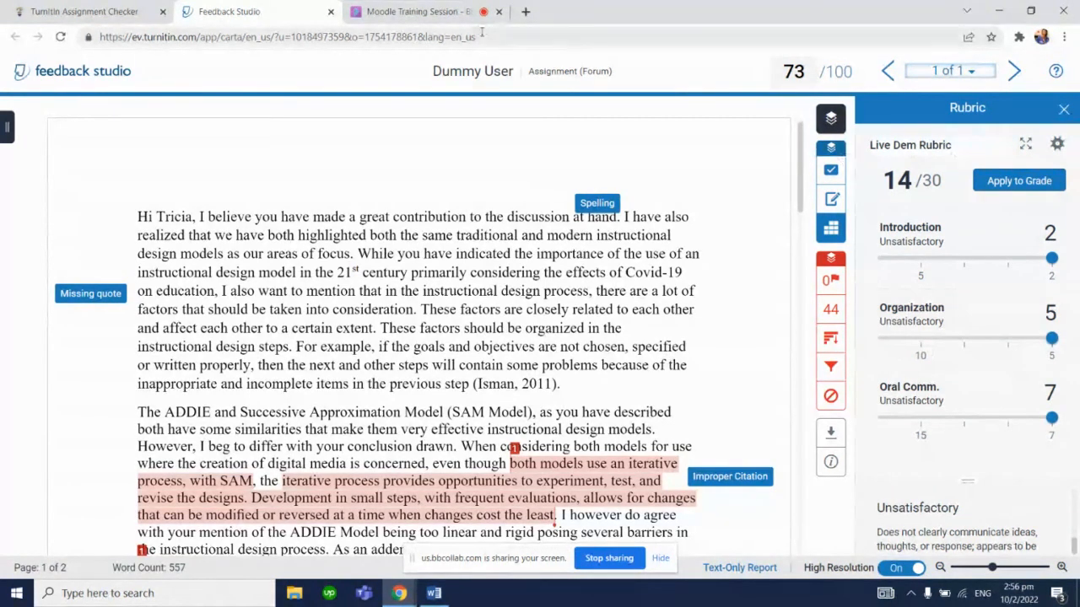
Close the Feedback Studio tab, reopen the Dummy User submission from the Moodle inbox and show its rubric panel
left_click(347, 11)
left_click(261, 12)
left_click(129, 7)
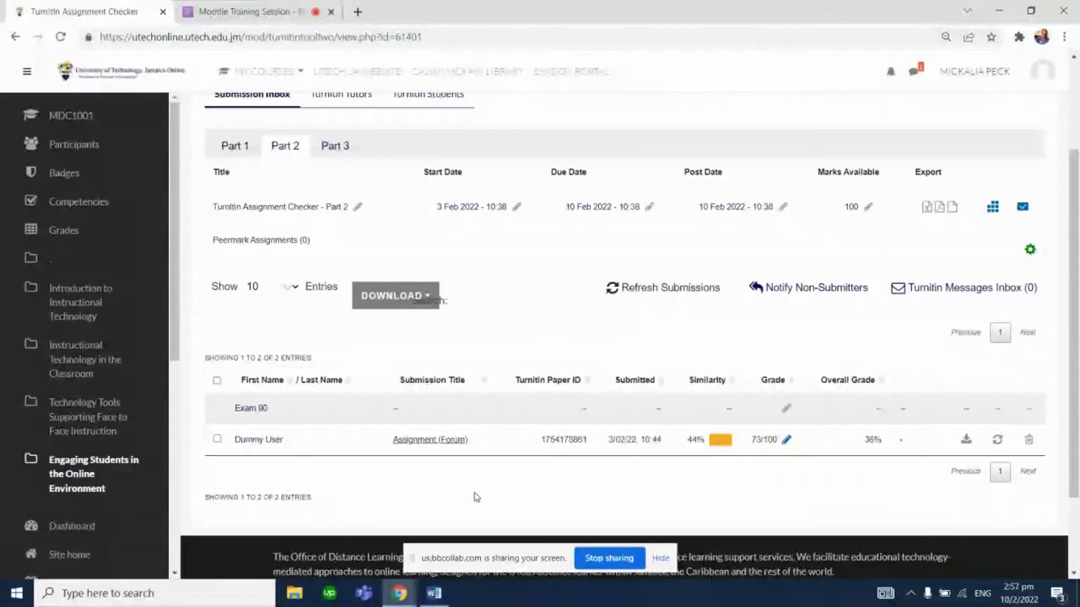
left_click(434, 442)
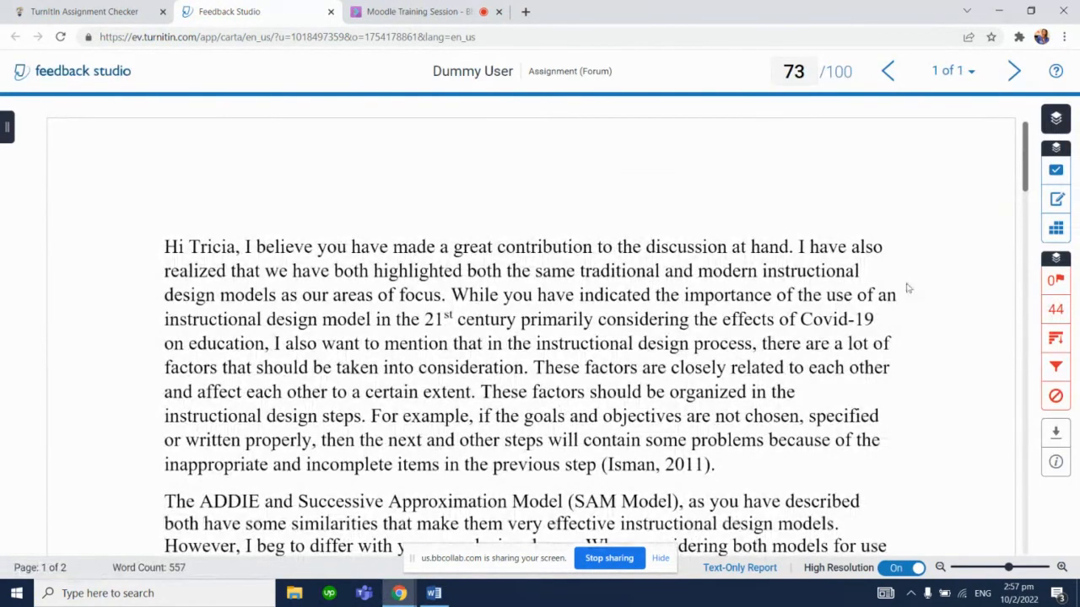
left_click(1056, 230)
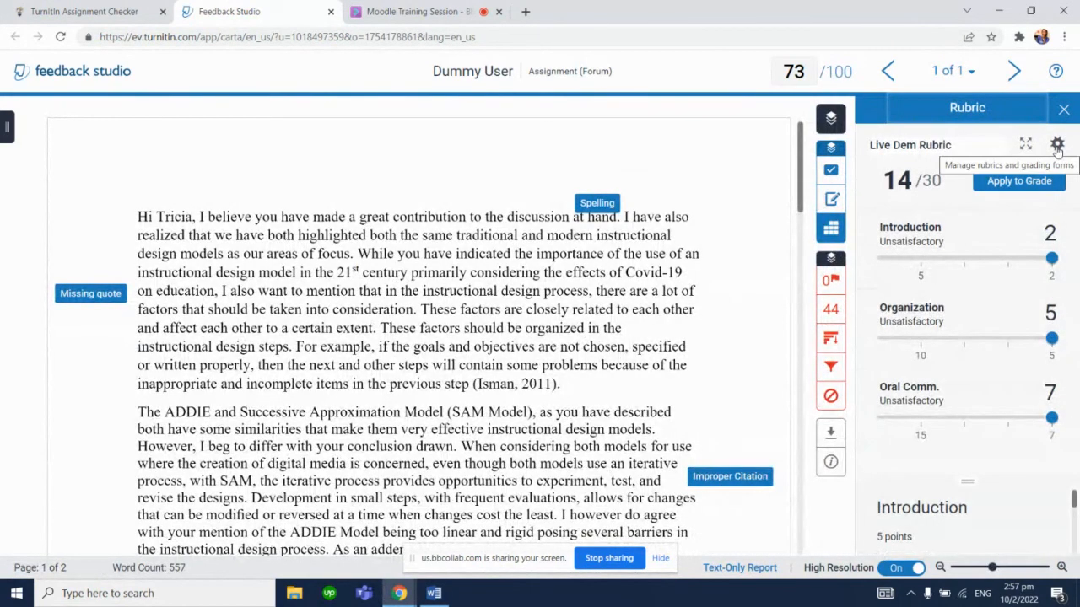
Open the rubric manager and browse the Rubric Library list of available rubrics
left_click(1056, 145)
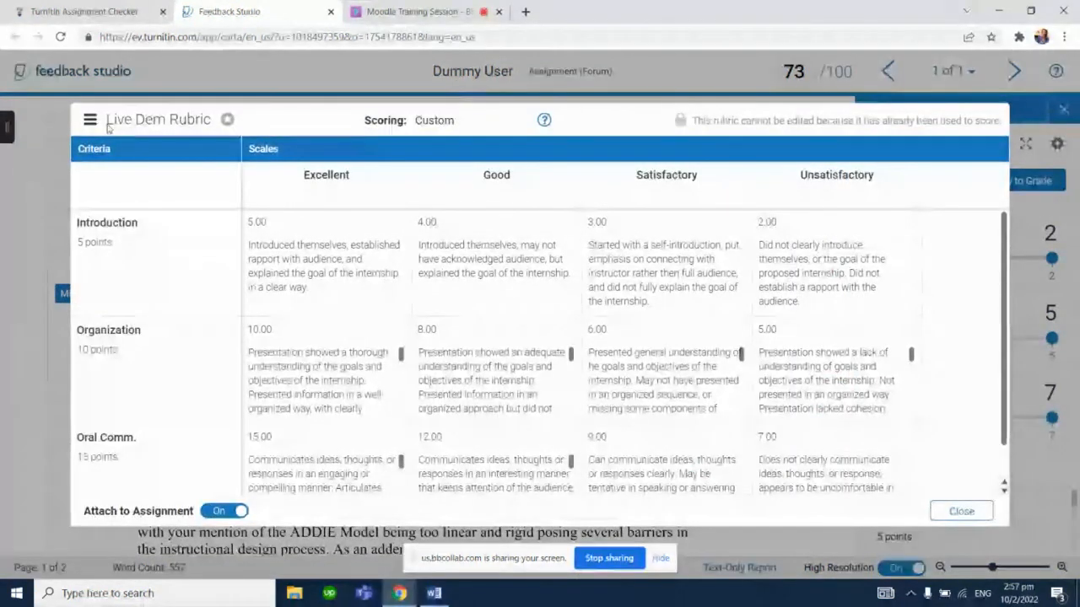
left_click(90, 120)
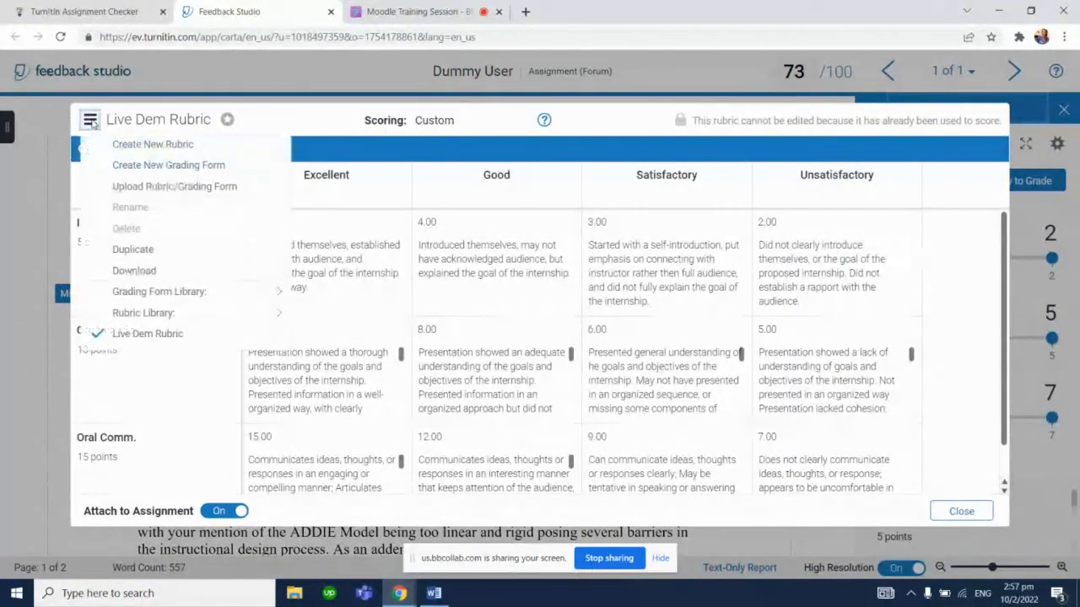
mouse_move(181, 312)
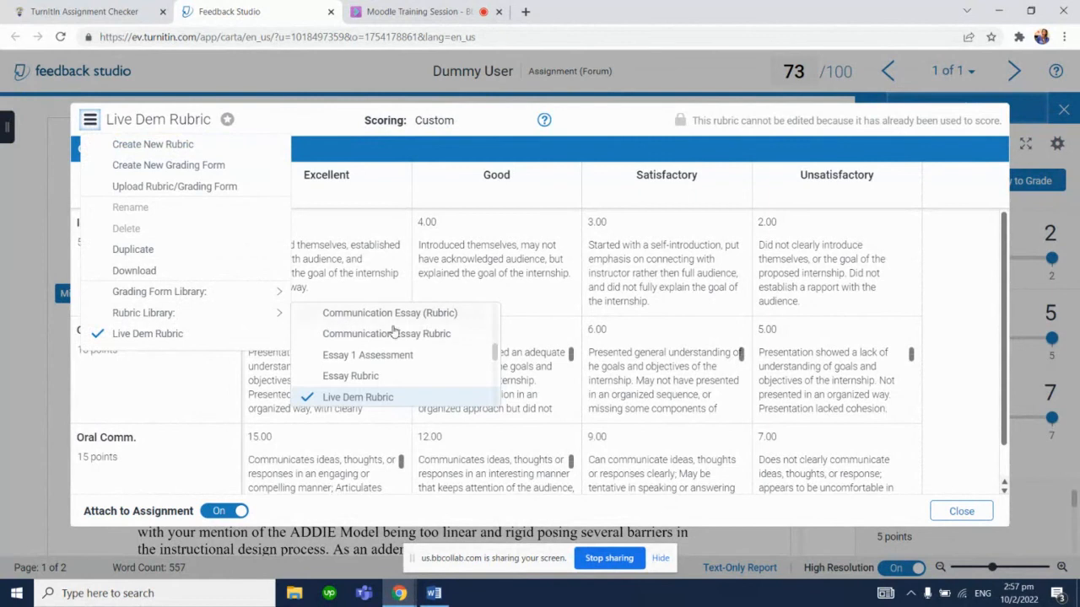
scroll(487, 349, "down", 3)
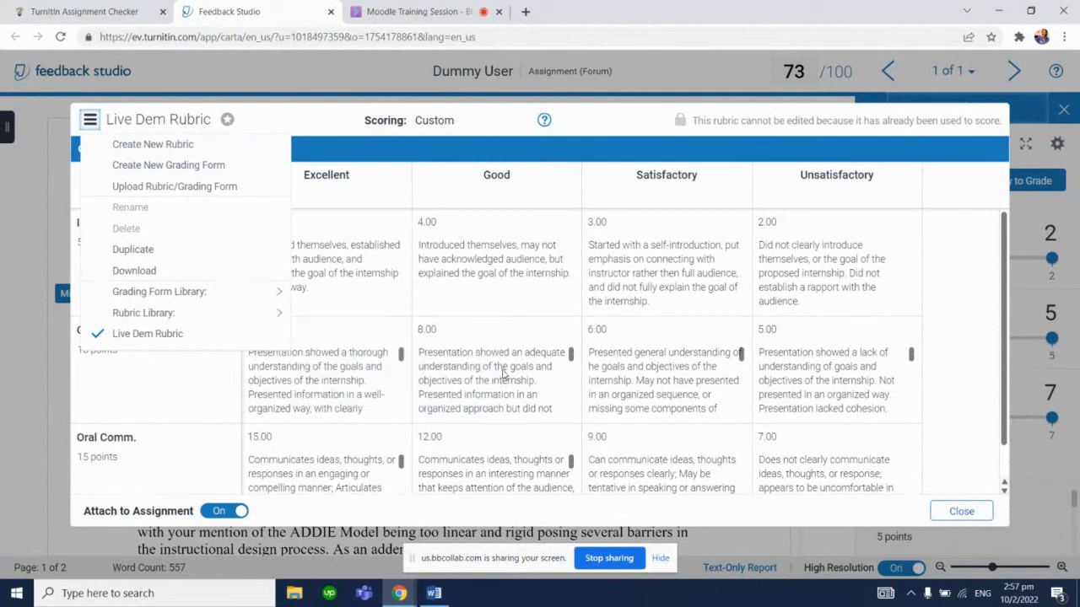
left_click(261, 316)
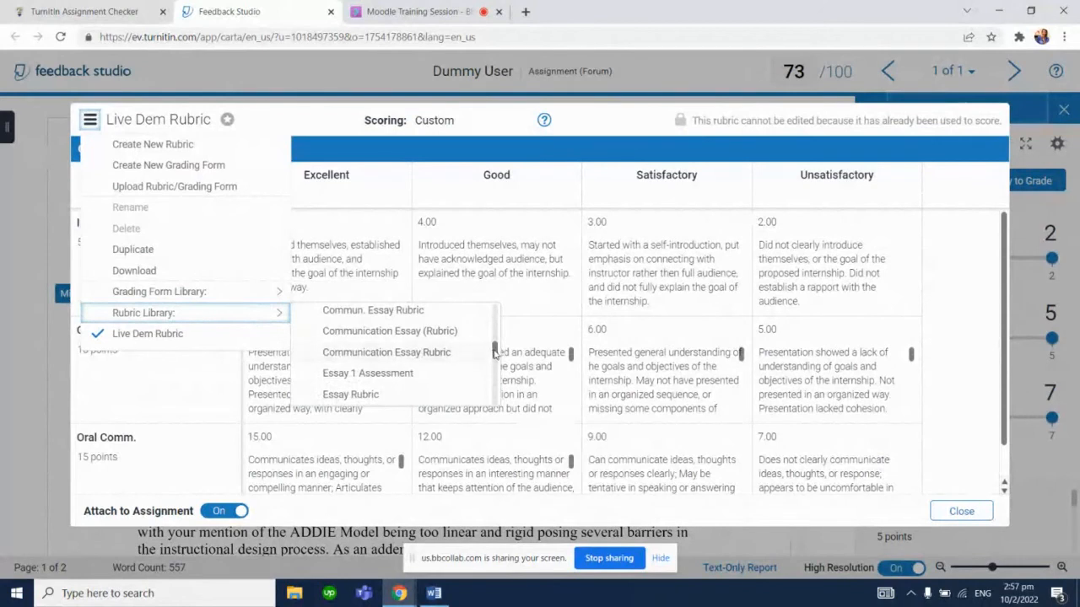
left_click_drag(495, 352, 480, 311)
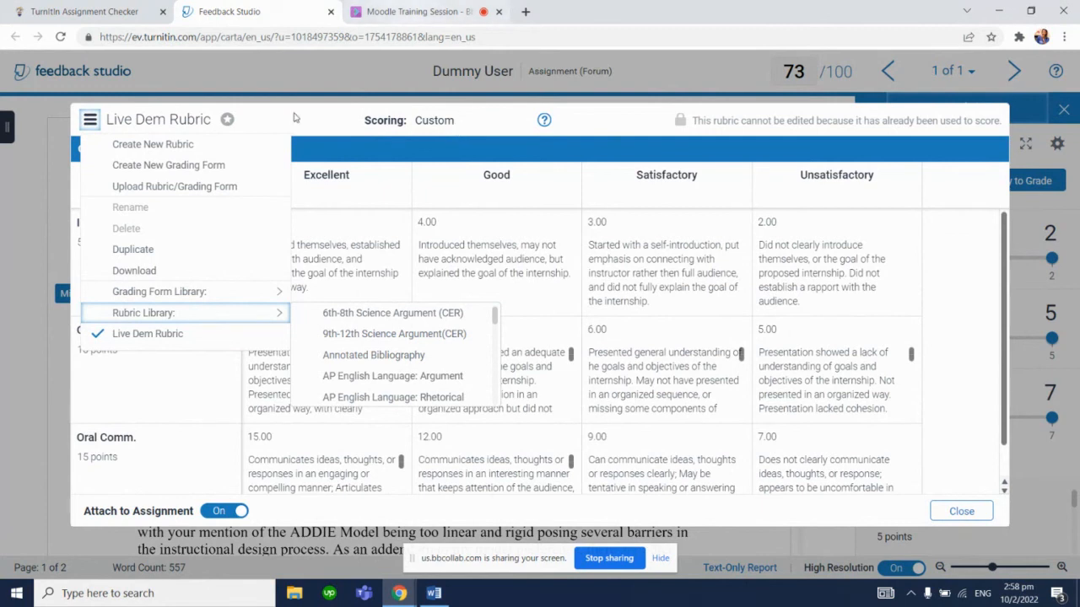
Choose to upload a rubric/grading form, then download and open the example rubric spreadsheet (.xls)
left_click(147, 189)
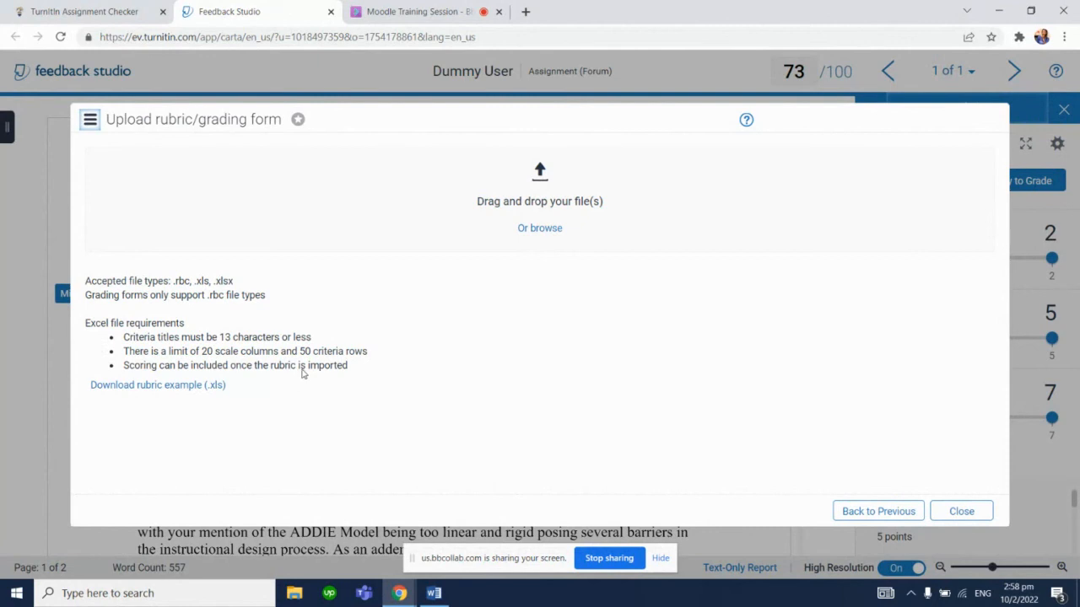
left_click(185, 386)
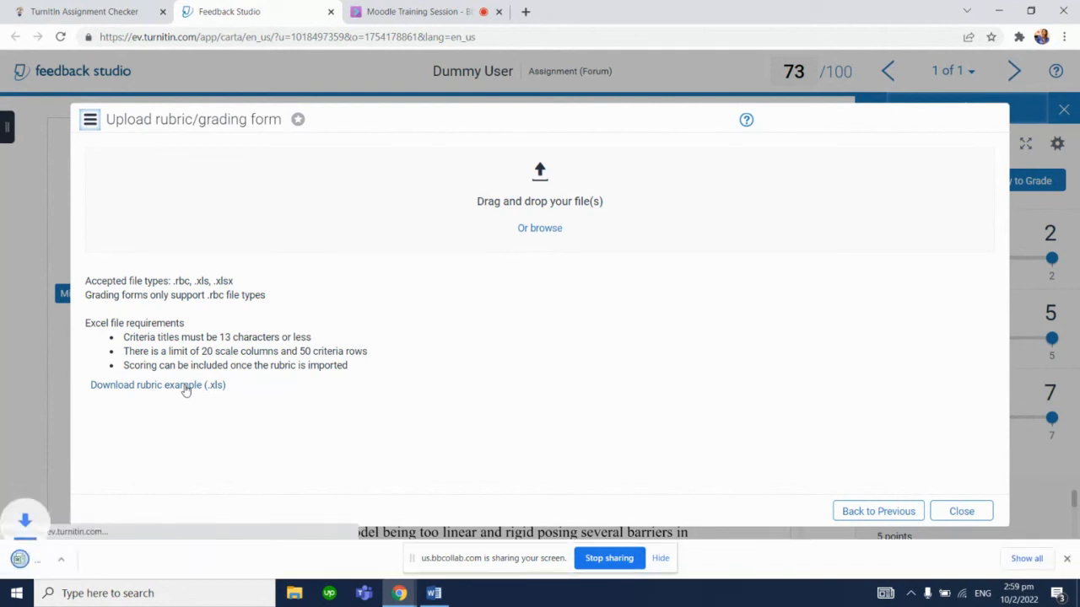
left_click(106, 563)
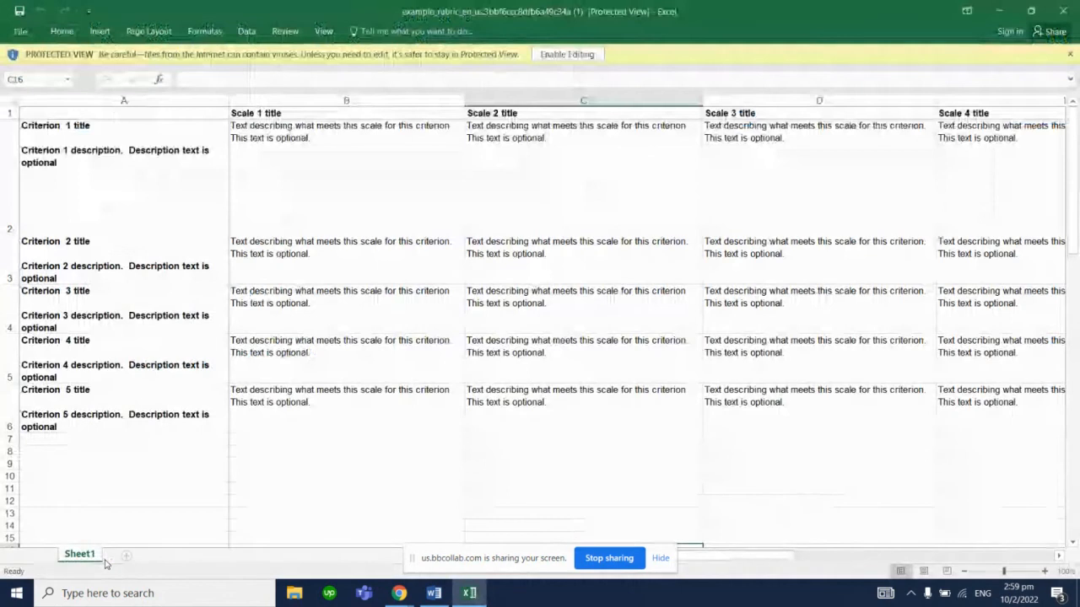
Examine the example spreadsheet's criterion and scale cells, then minimize the spreadsheet window
left_click(207, 186)
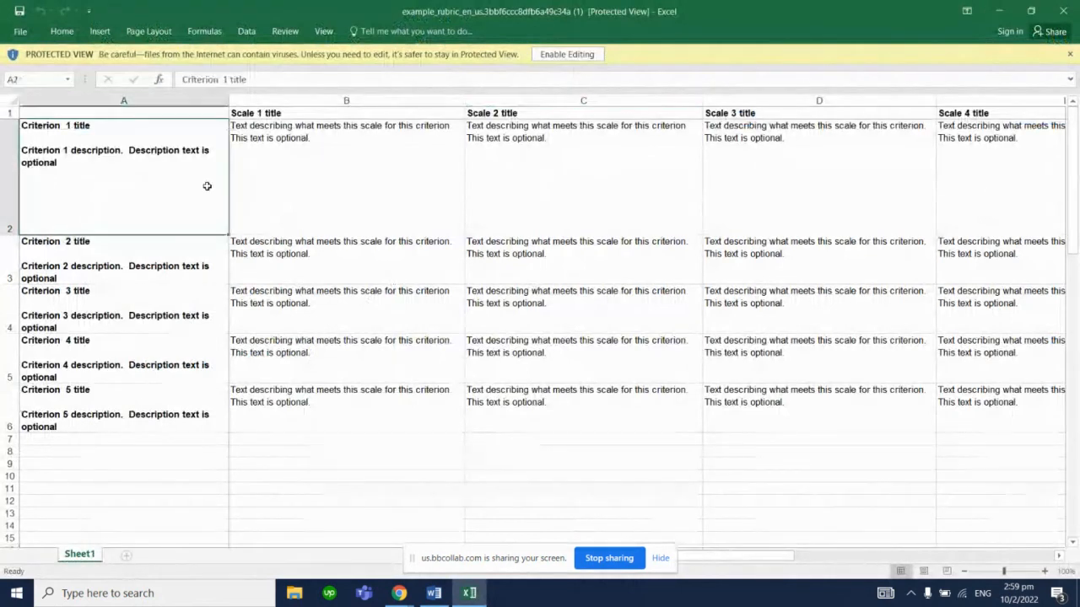
left_click(319, 175)
left_click(523, 170)
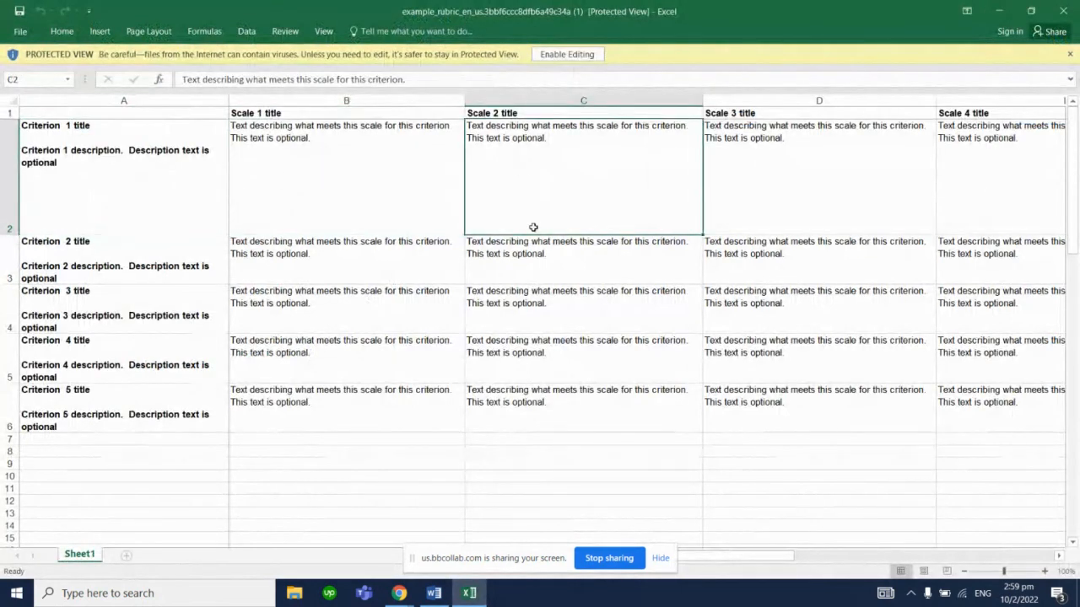
left_click(544, 252)
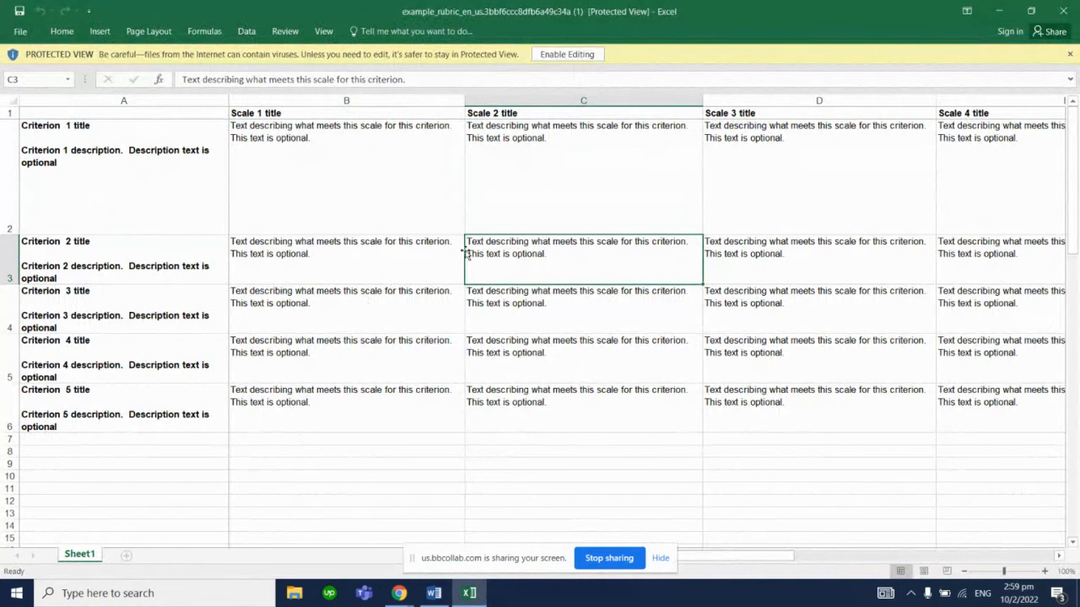
left_click(426, 249)
left_click(415, 304)
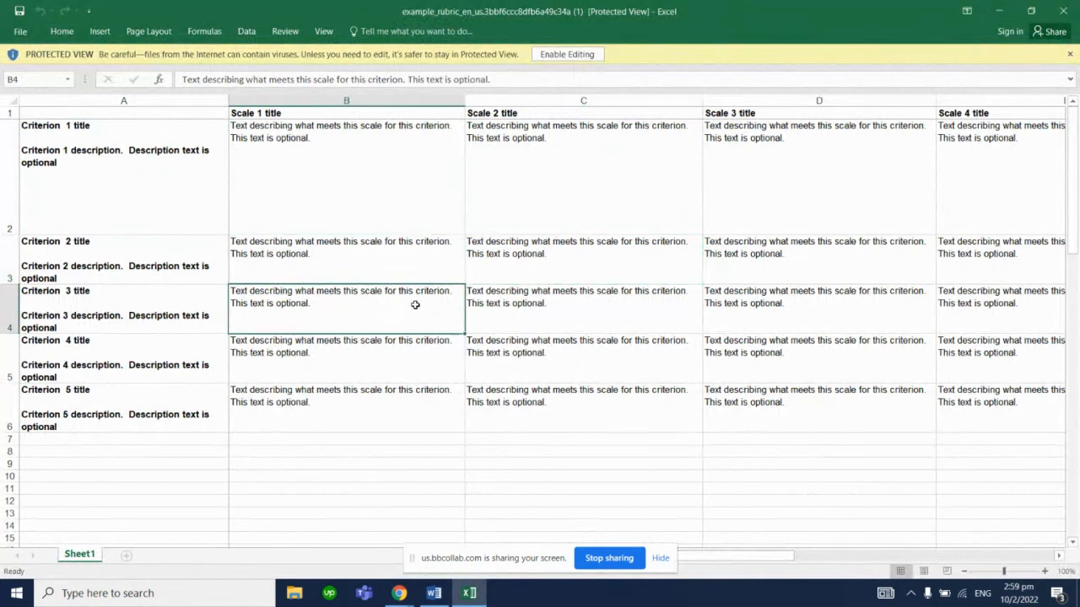
left_click(498, 306)
left_click(514, 357)
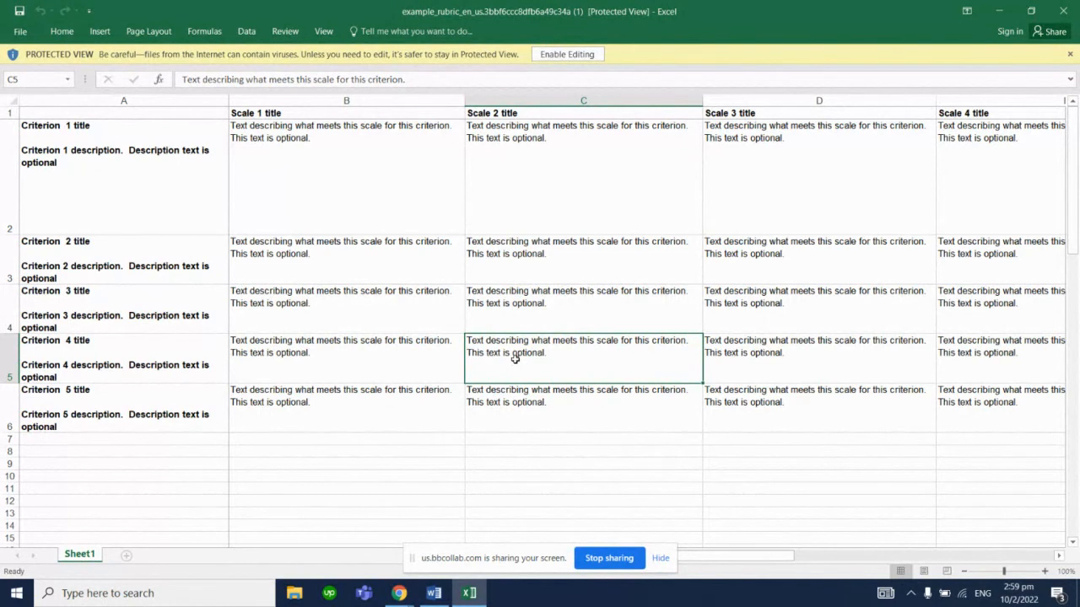
left_click(346, 198)
left_click(168, 163)
left_click(164, 238)
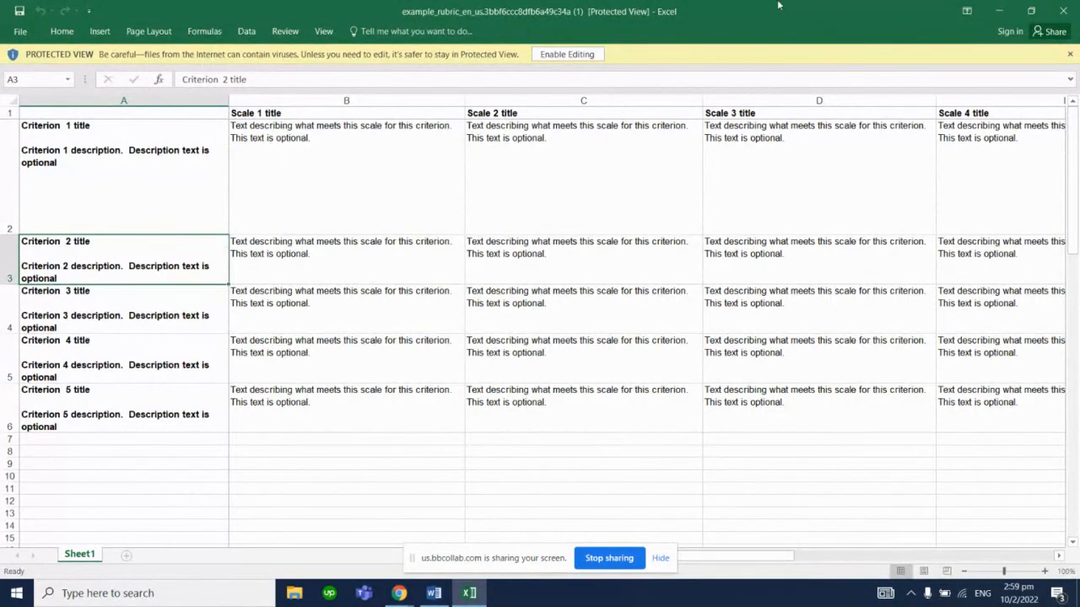
left_click(1009, 7)
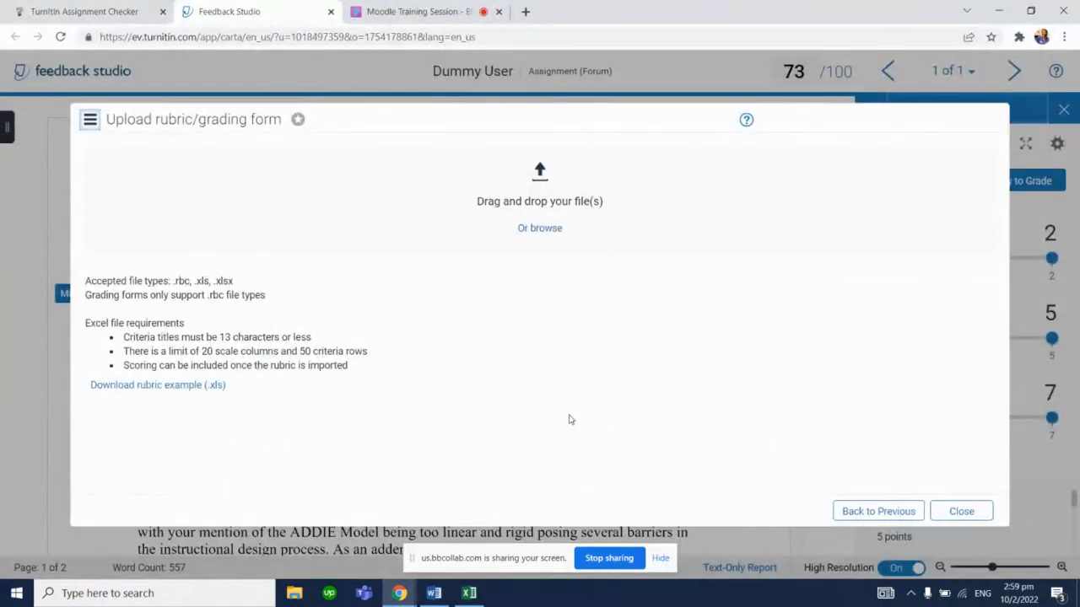
Close the upload dialog and create a new grading form from the rubric manager
left_click(961, 512)
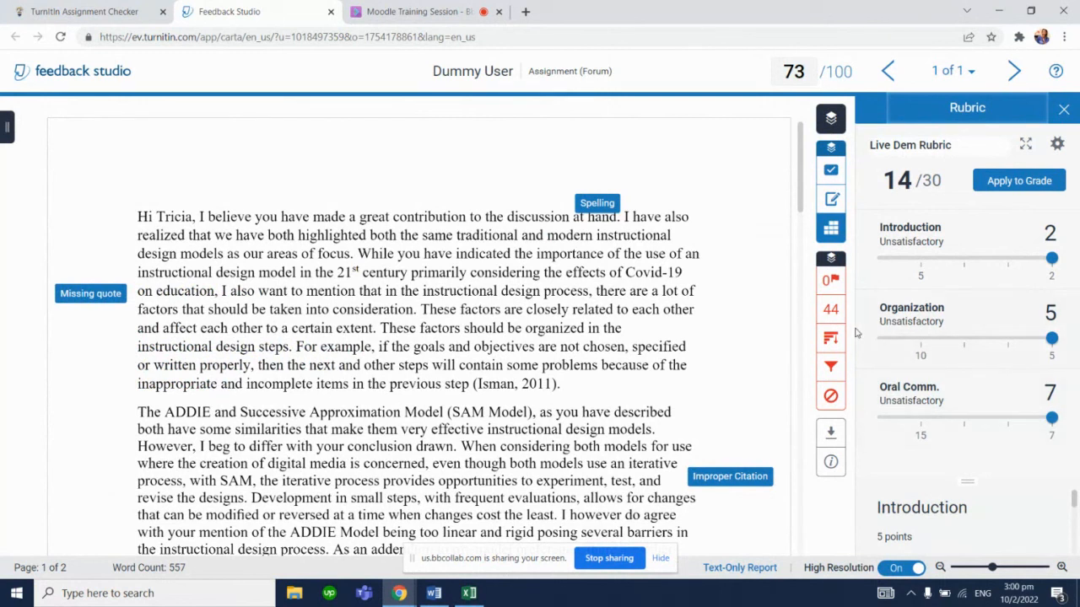
left_click(1058, 147)
left_click(89, 120)
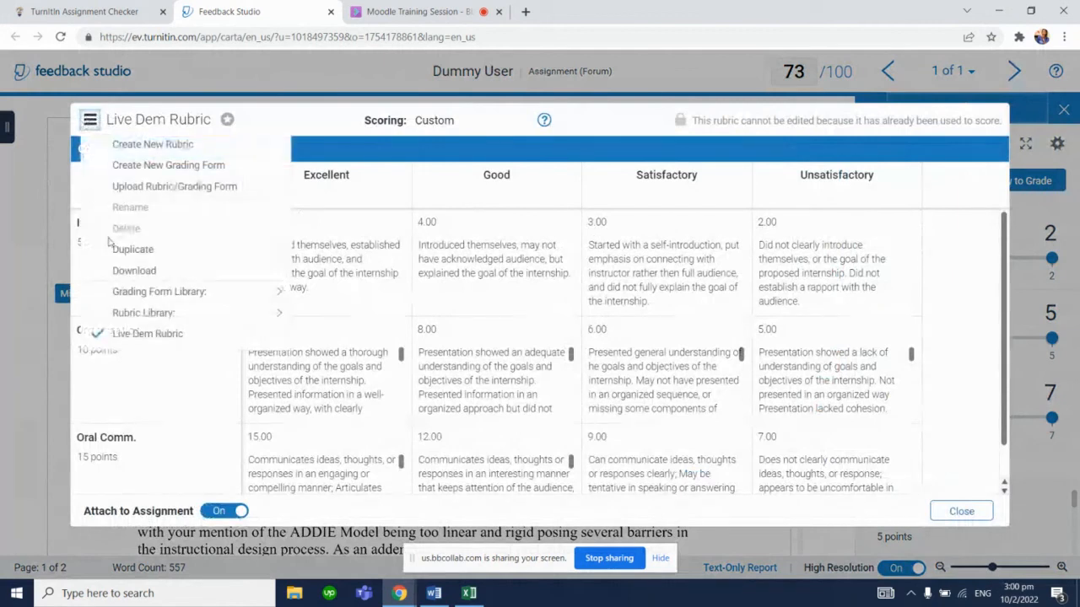
mouse_move(217, 293)
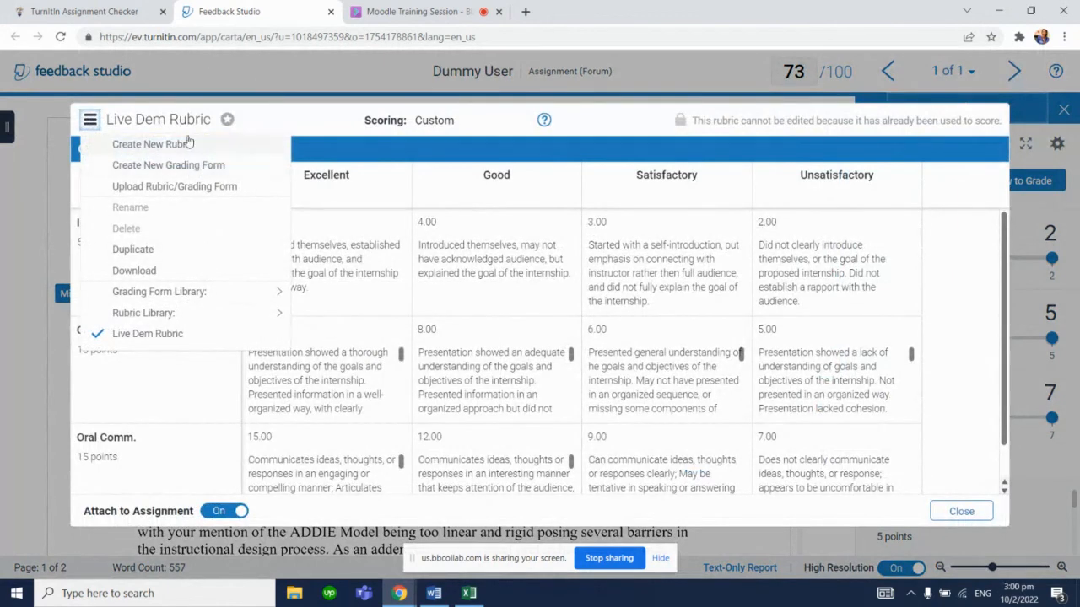
left_click(198, 167)
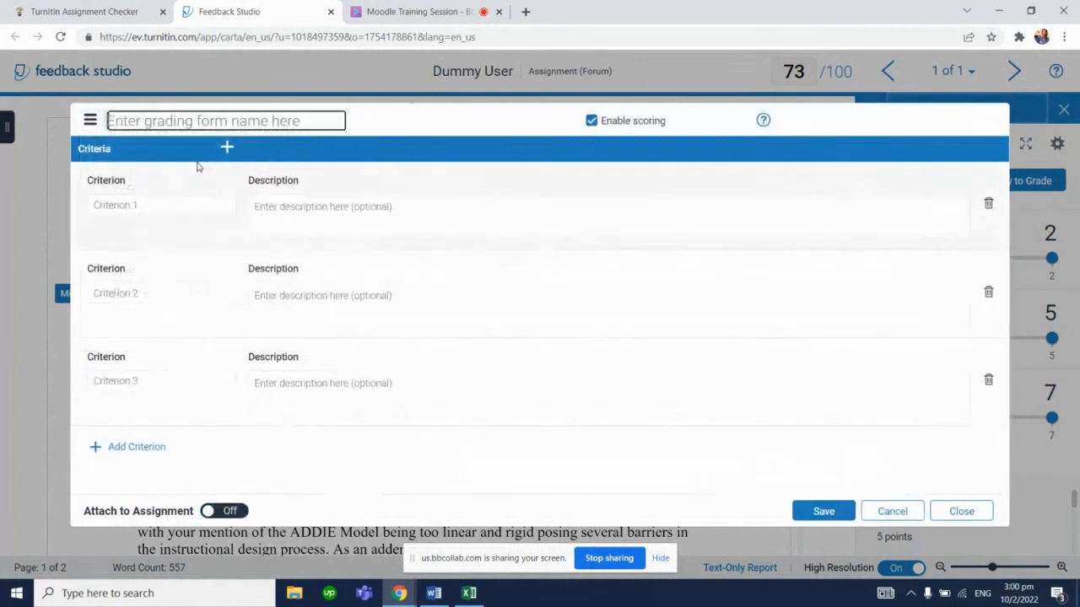
Consult the Word rubric document's criteria before filling in the grading form
left_click(159, 204)
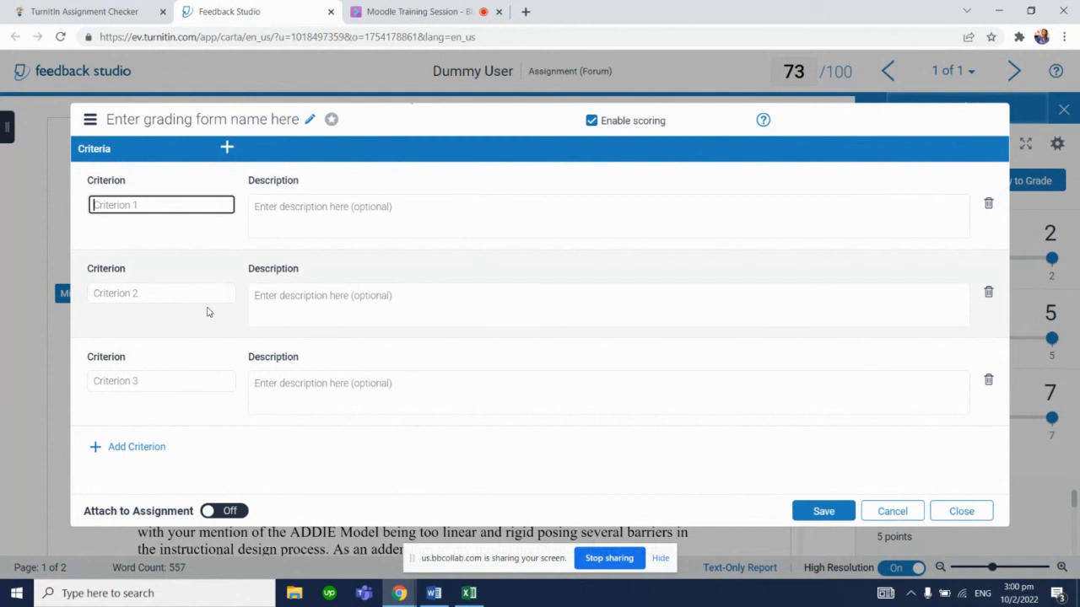
left_click(433, 593)
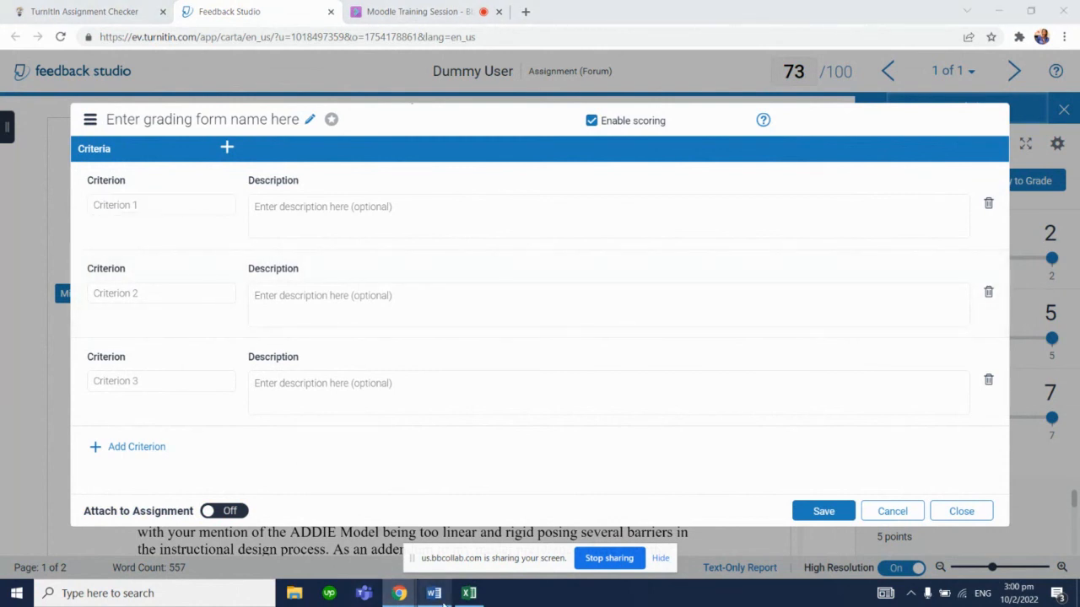
scroll(1051, 284, "up", 8)
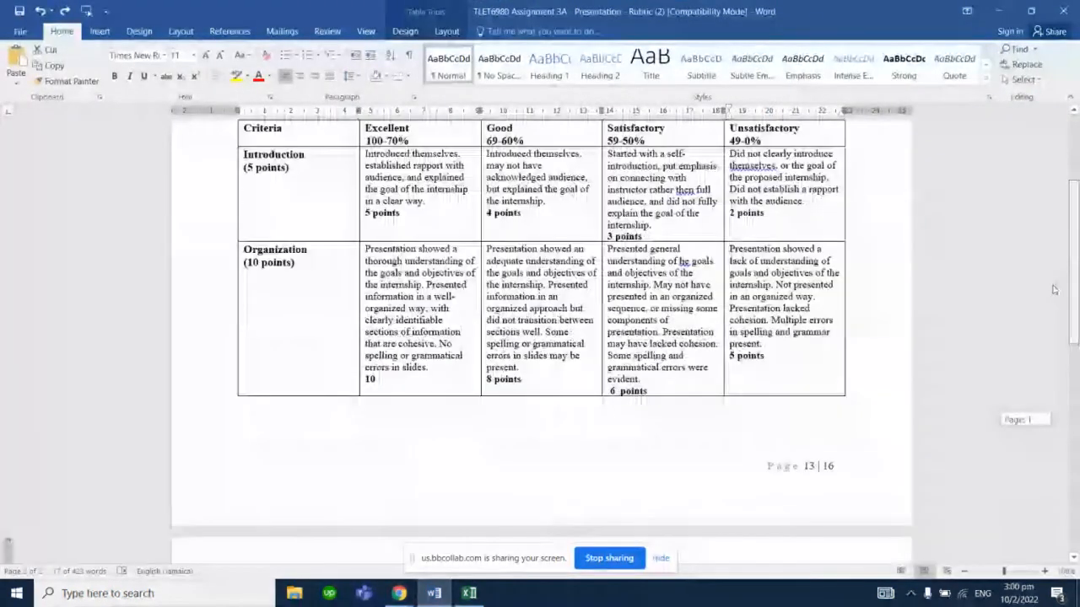
left_click(399, 593)
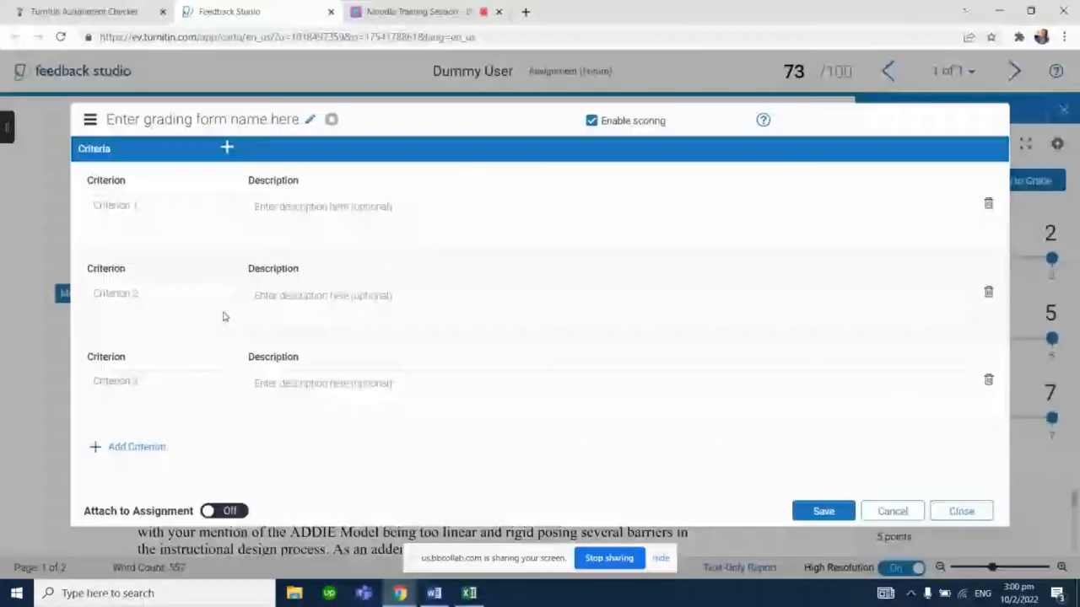
Name the grading form's three criteria Introduction, Organization and Oral Comm
left_click(161, 203)
type("Intr")
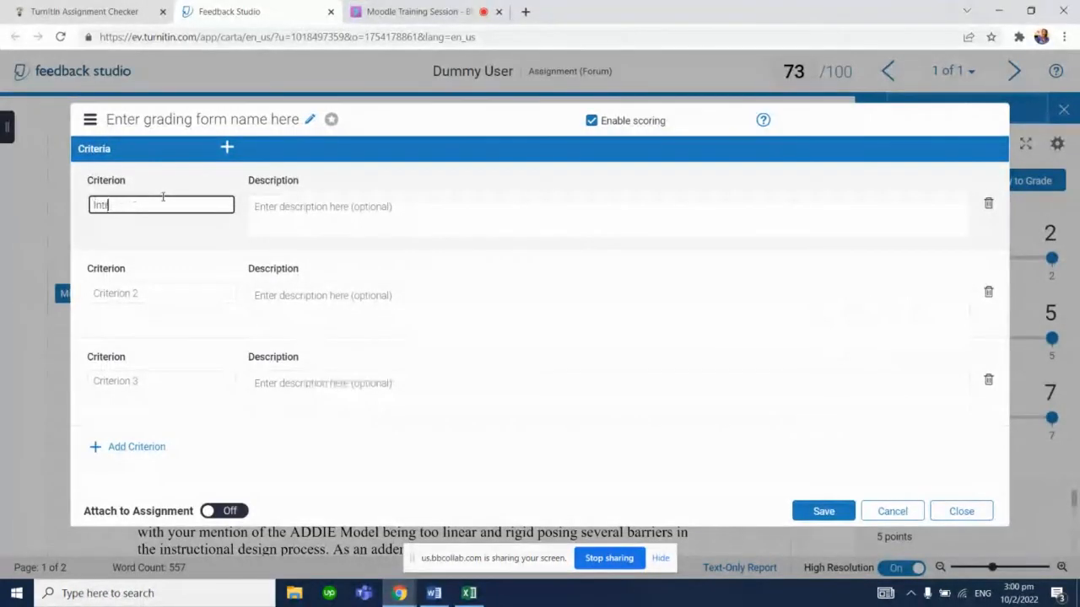
type("oduction")
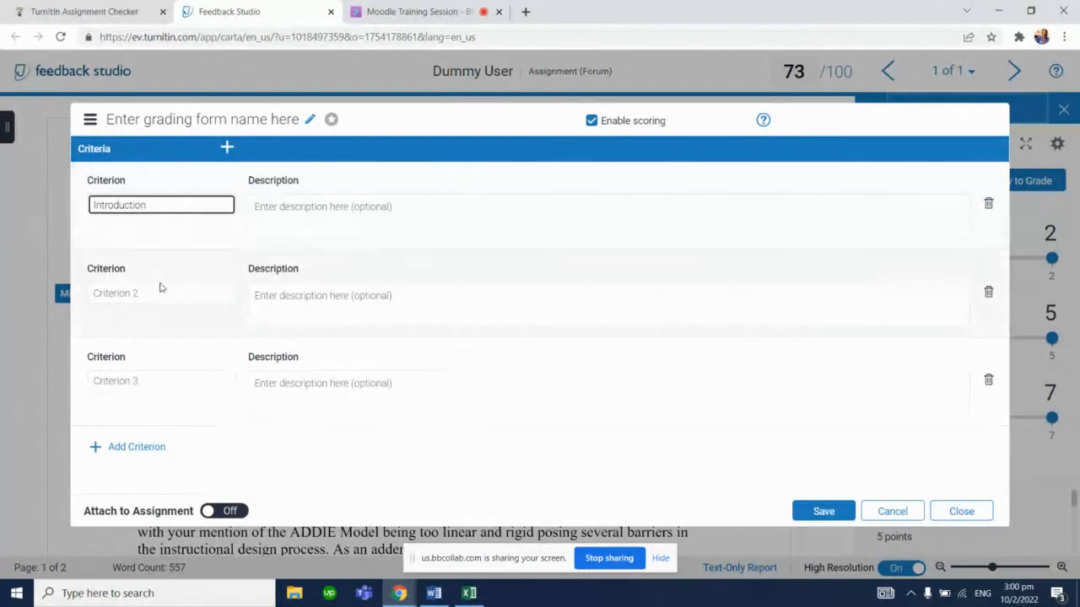
left_click(161, 287)
type("Organiza")
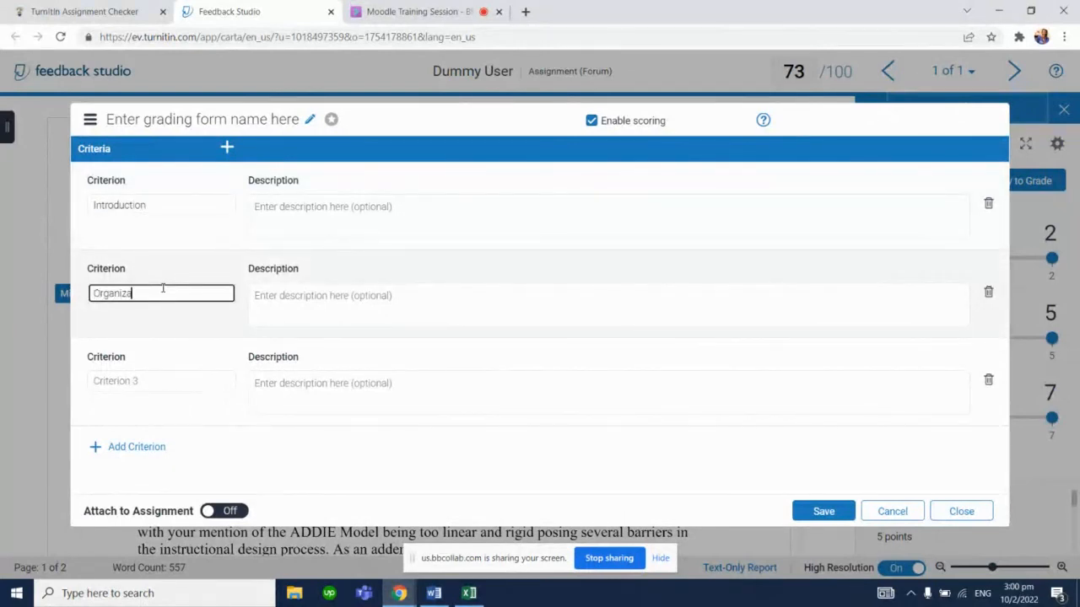
type("tion")
left_click(141, 383)
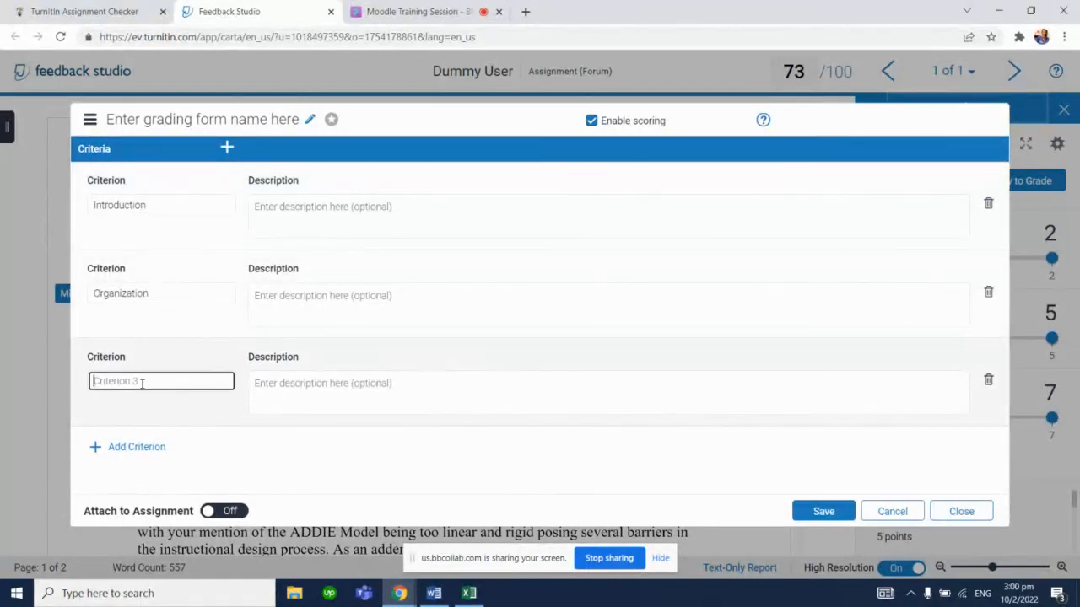
type("Oral Comm")
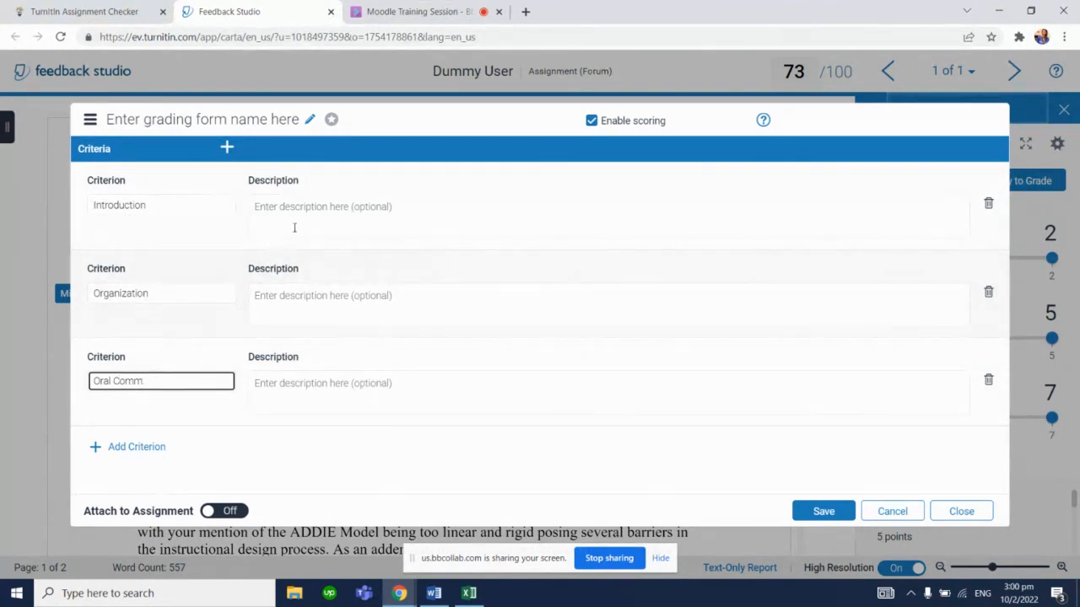
Enter the descriptions Introduction Description, Organization Description and Oral Comm. for the three grading form criteria
type(".")
left_click(279, 209)
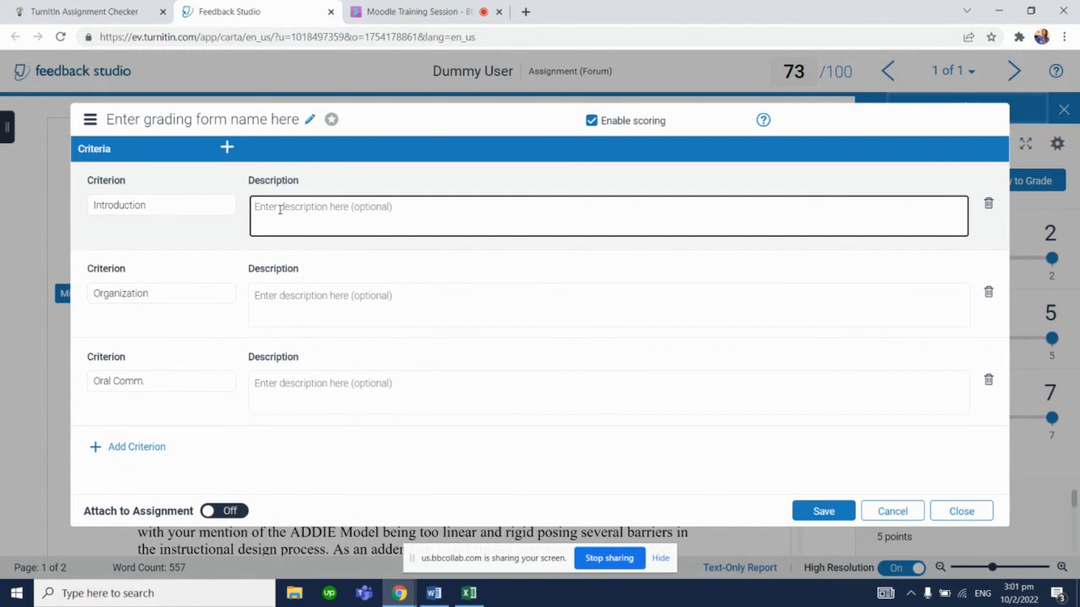
left_click(309, 295)
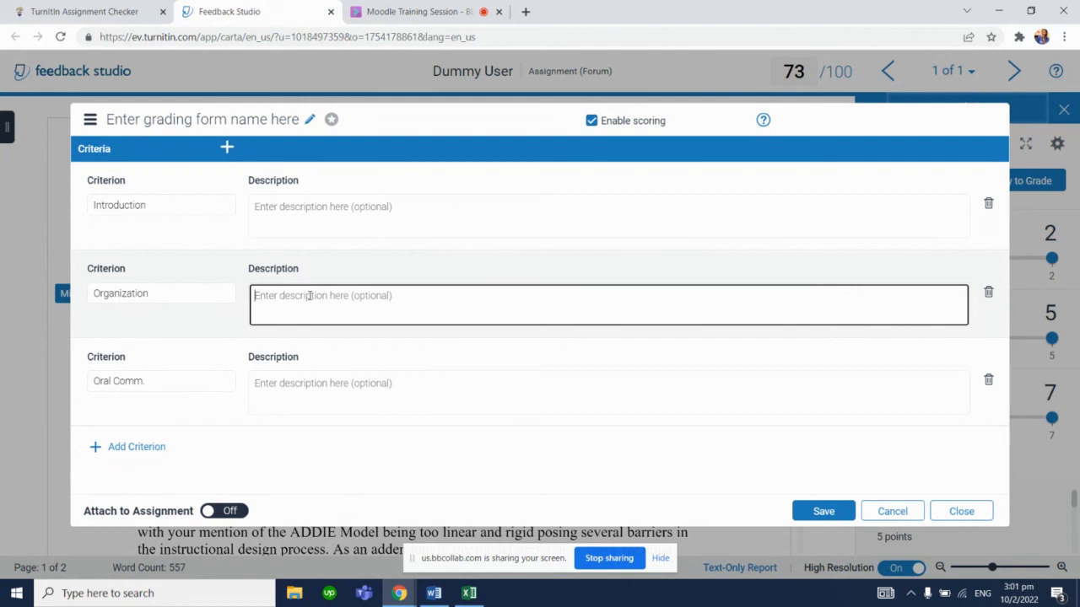
left_click(355, 383)
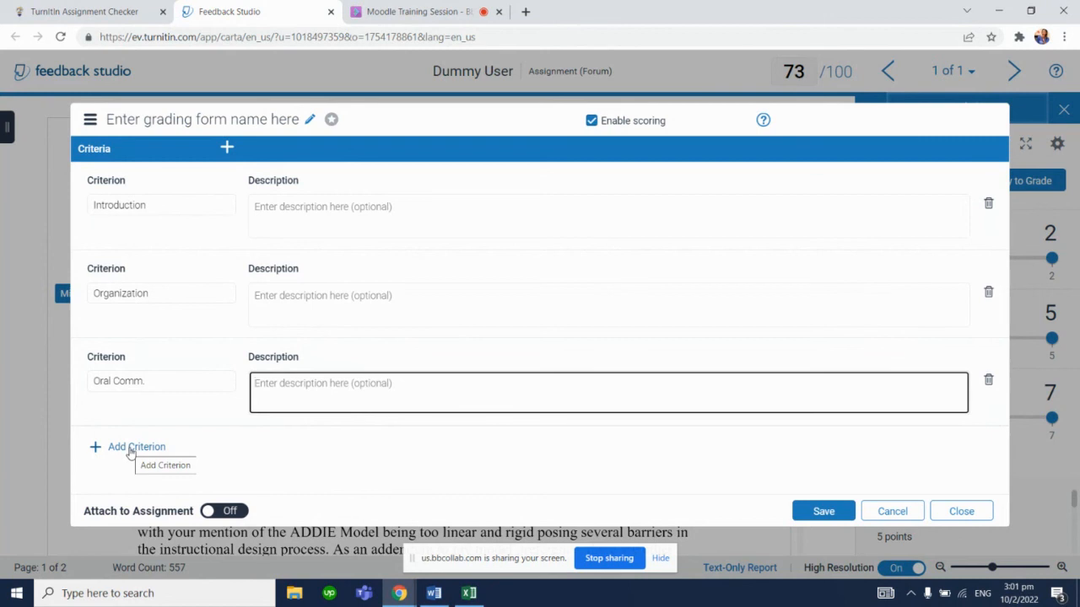
left_click(287, 221)
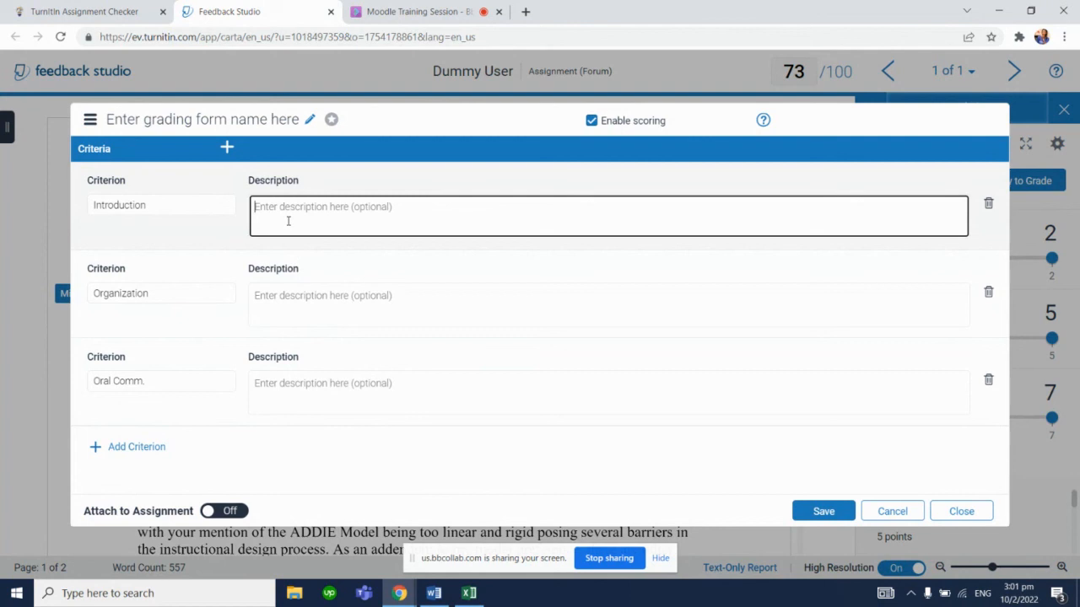
type("Introduction Descript")
left_click(305, 292)
type("Organiz")
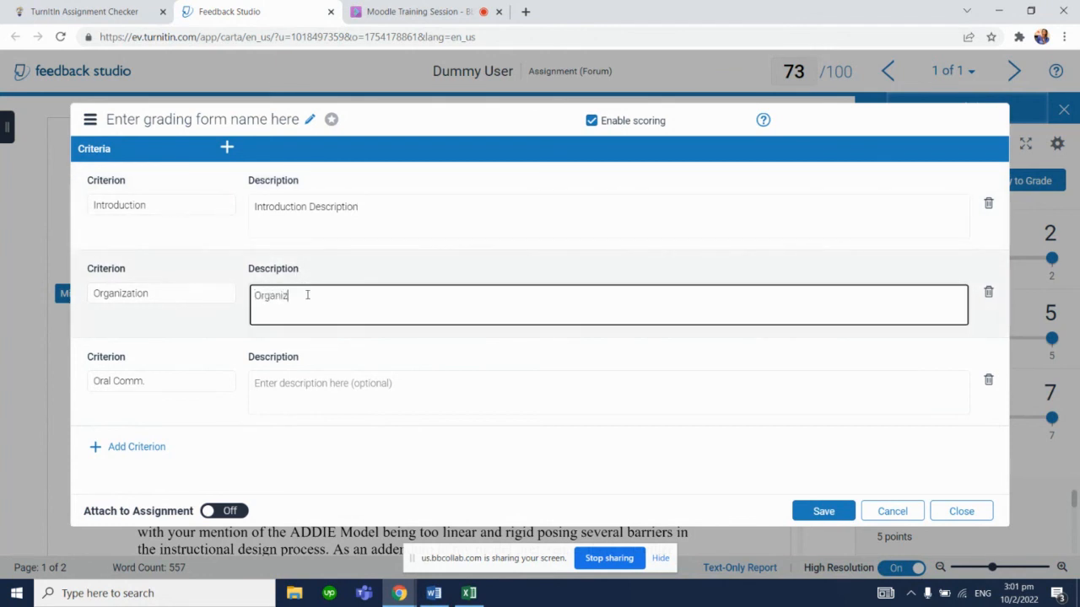
type("ation Description")
left_click(305, 399)
type("Oral Comm.")
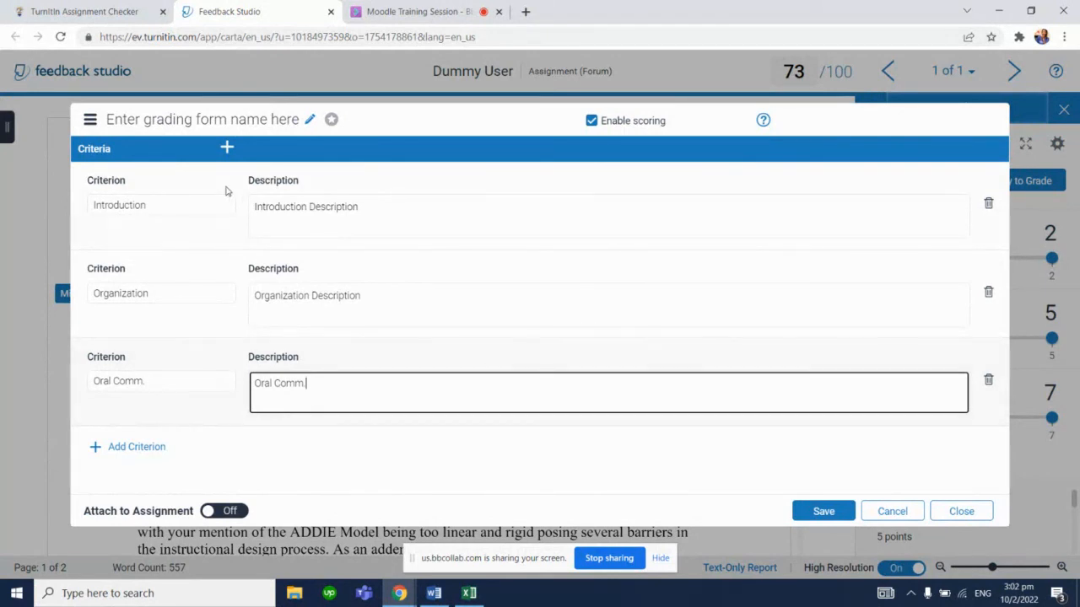
Name the grading form Live Demo Grading Form and save it
left_click(179, 122)
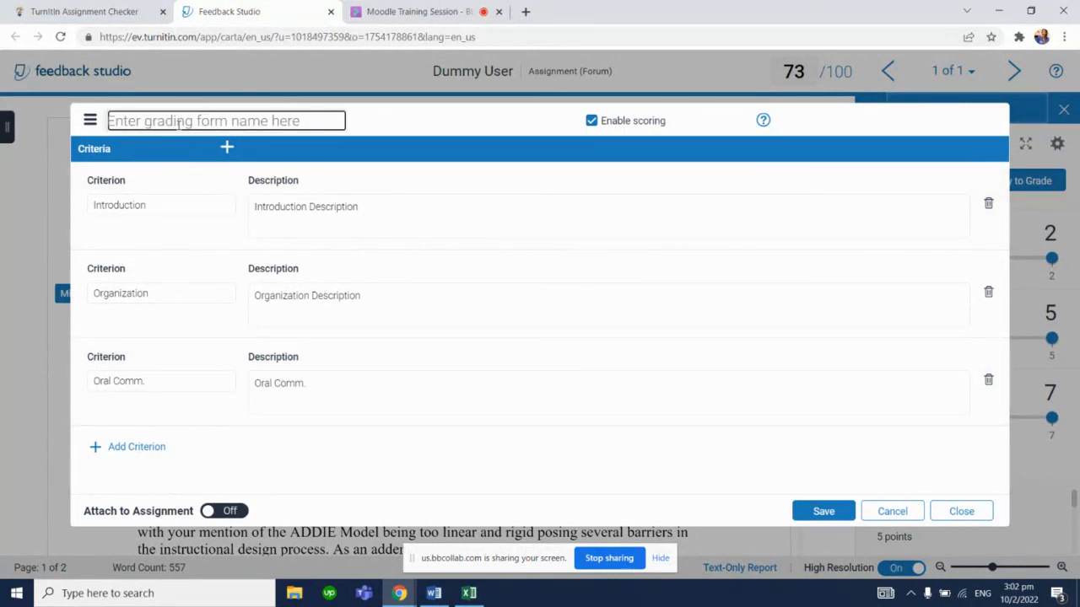
type("Live Dem")
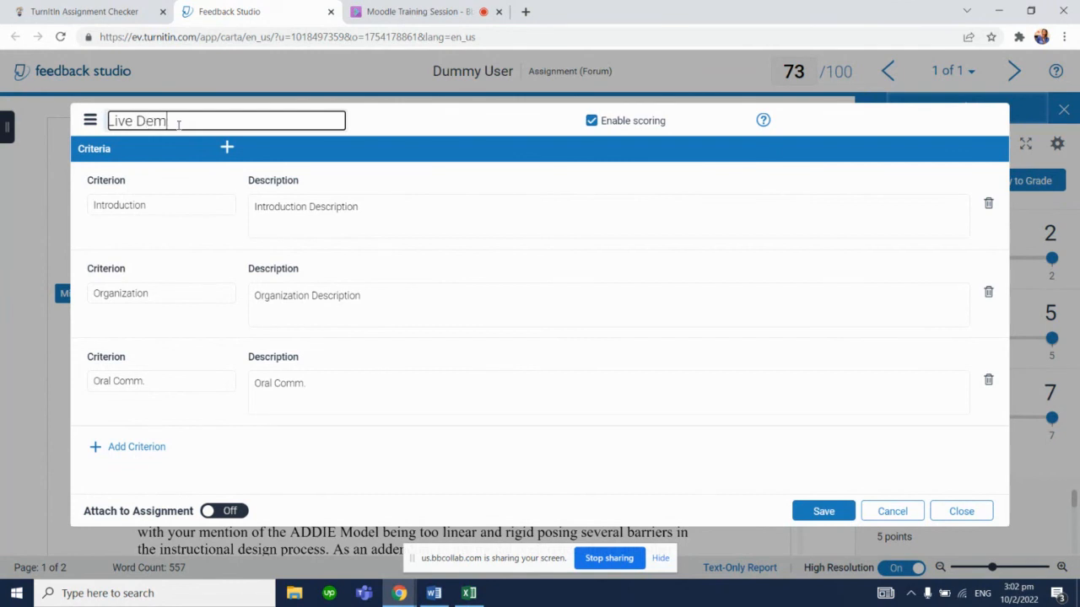
type("o Grading Form")
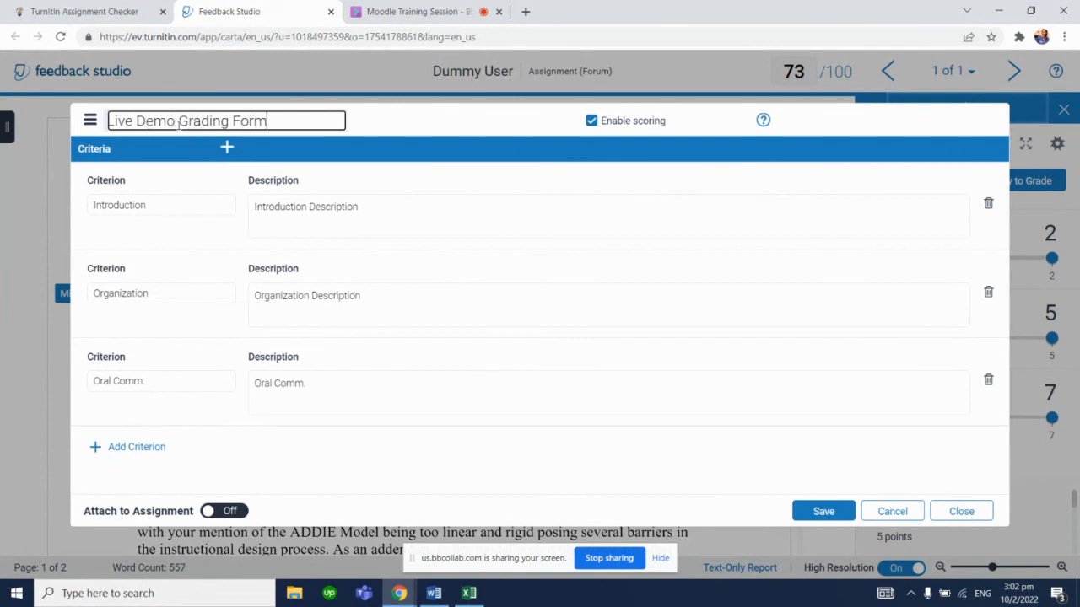
left_click(815, 512)
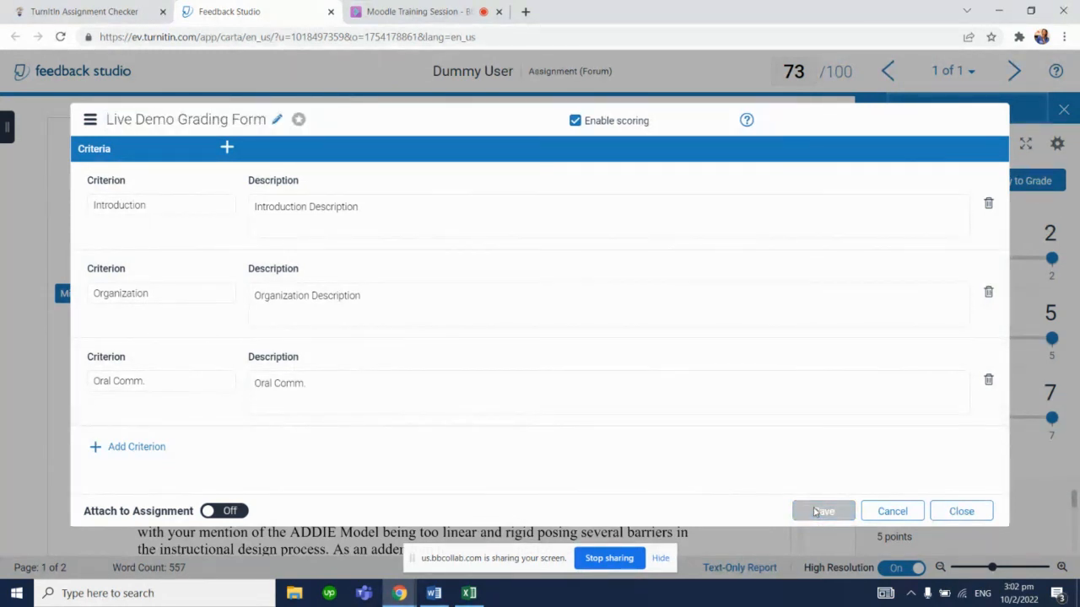
Attach the grading form to the assignment, confirm replacing the existing rubric, and close the form
left_click(228, 512)
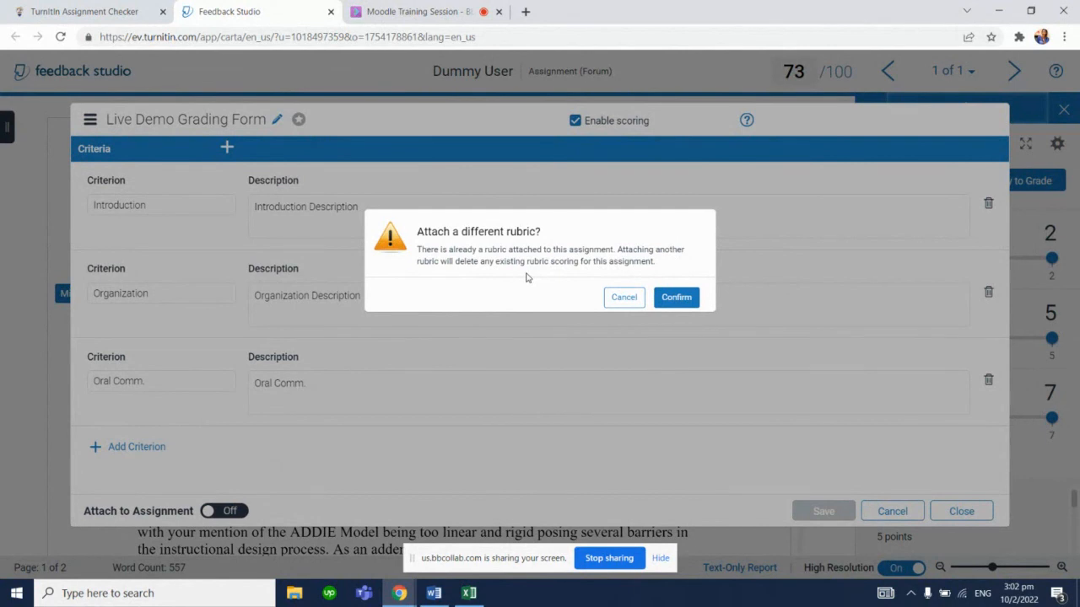
left_click(682, 298)
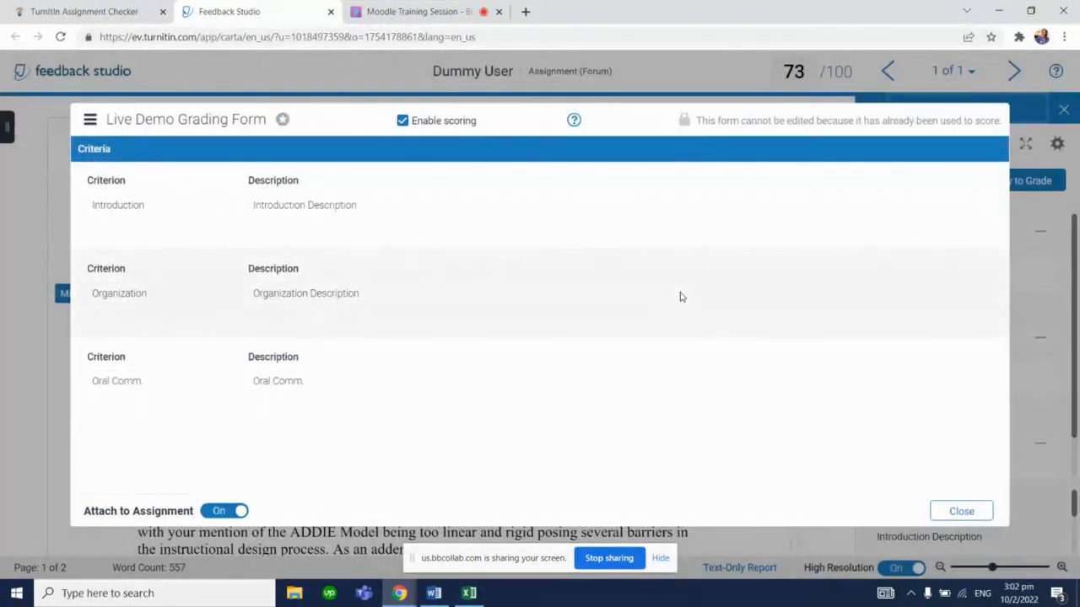
left_click(962, 512)
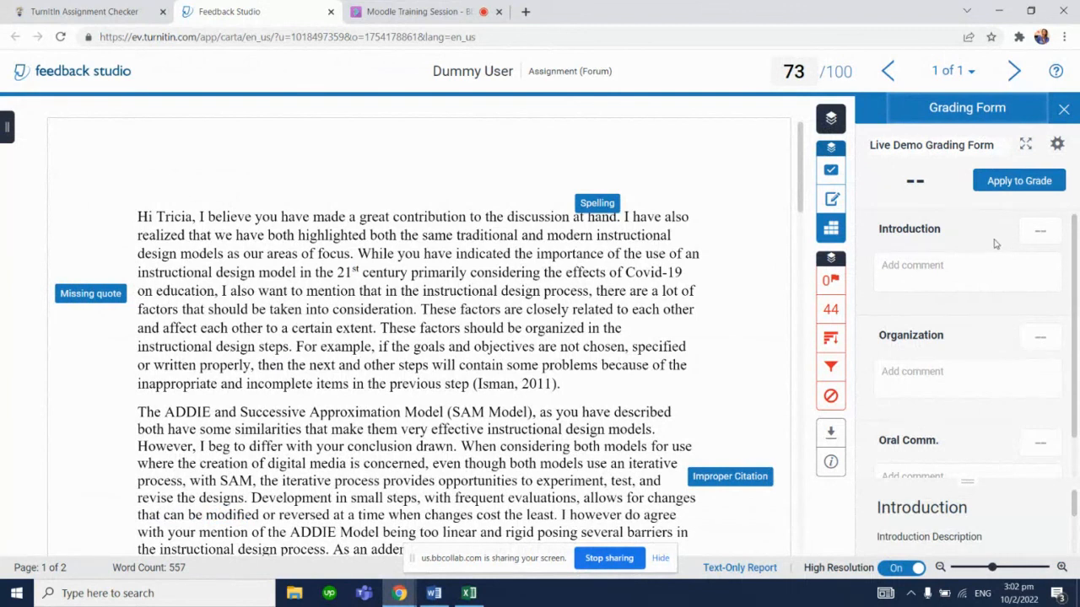
Score the submission 18 for Introduction and 30 for Organization in the grading form
left_click(1040, 226)
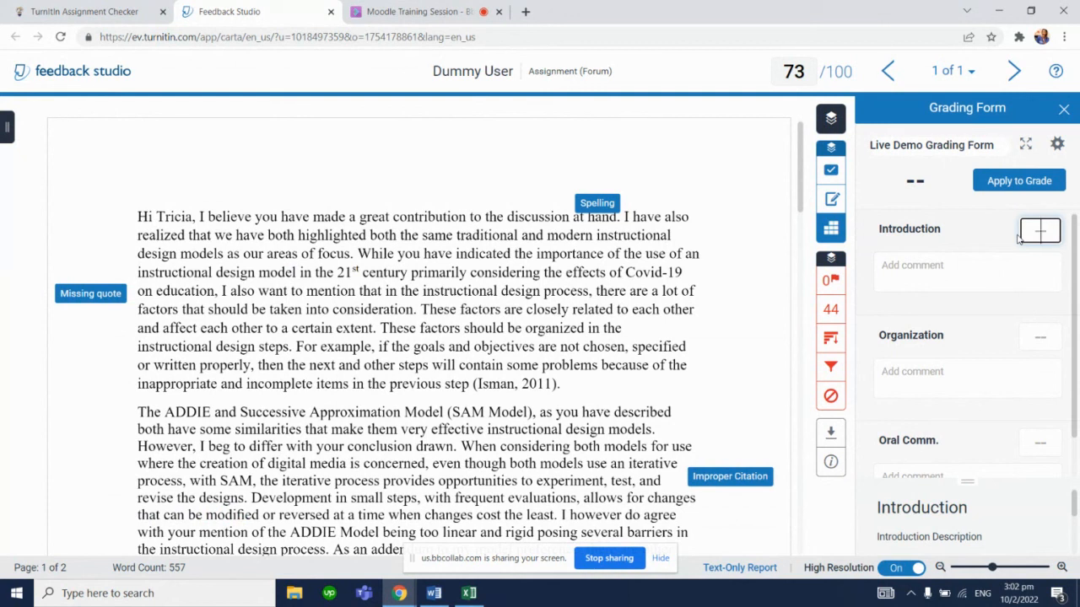
type("18")
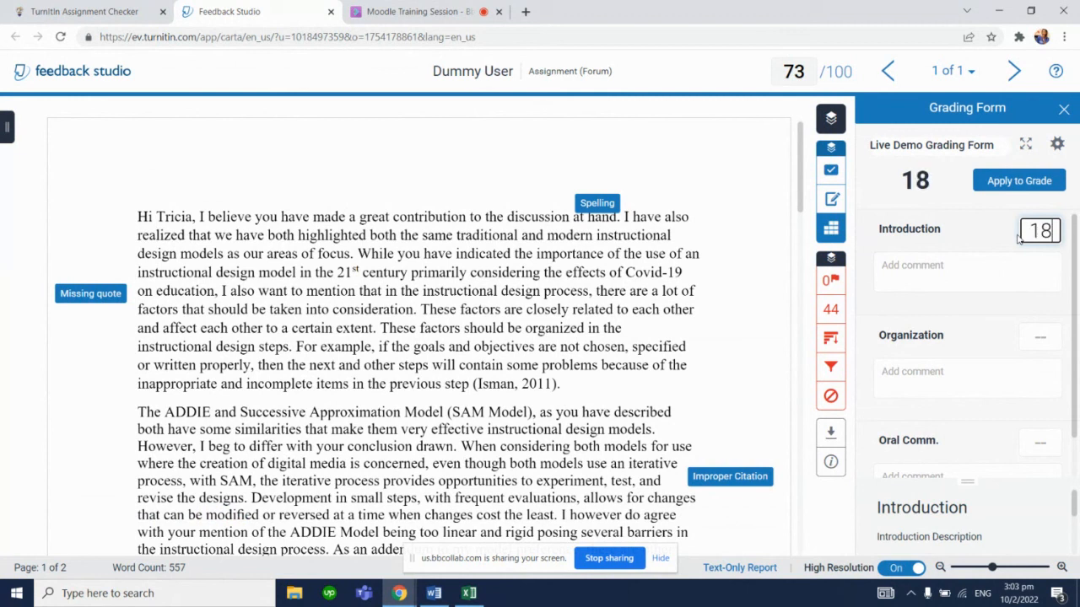
left_click(1032, 336)
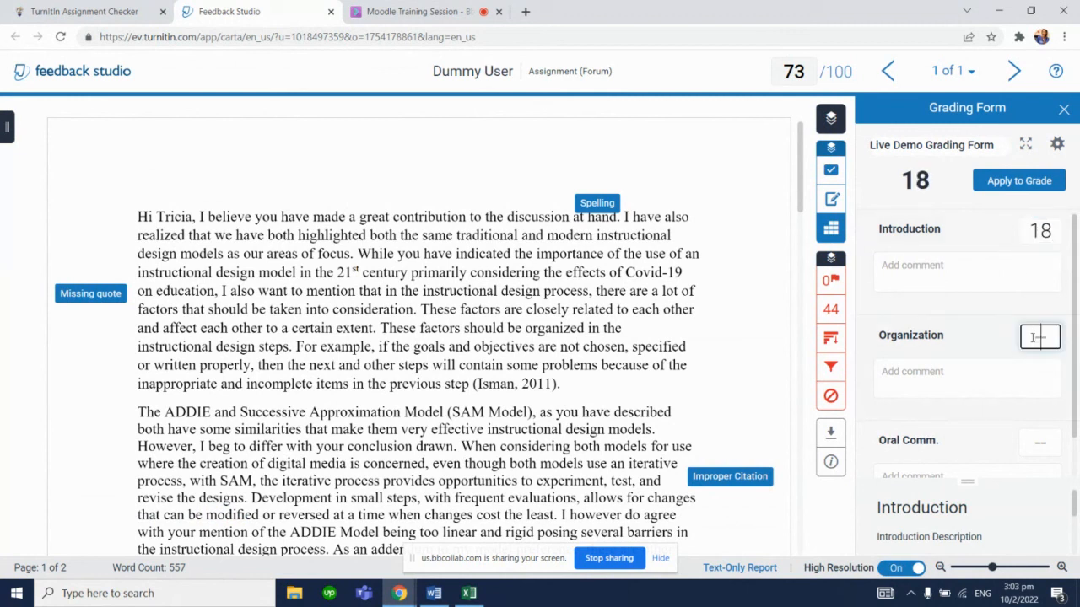
type("30")
Add the comment "Well done introduction.........." to the Introduction criterion
left_click(1000, 276)
type("W")
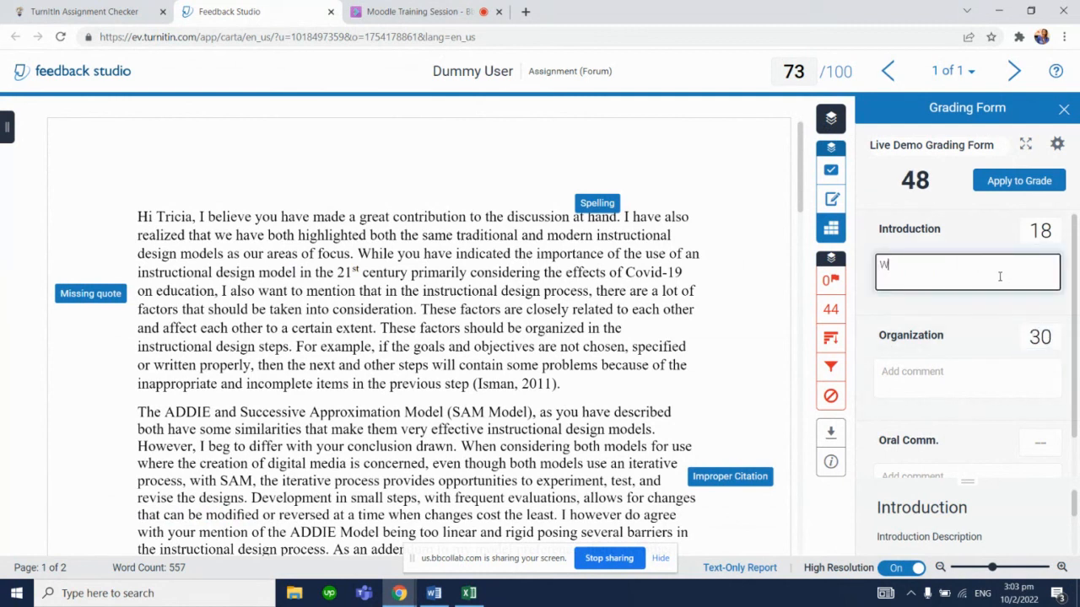
type("ell done introduction..........")
Add the comment "commment" to the Organization criterion
left_click(979, 375)
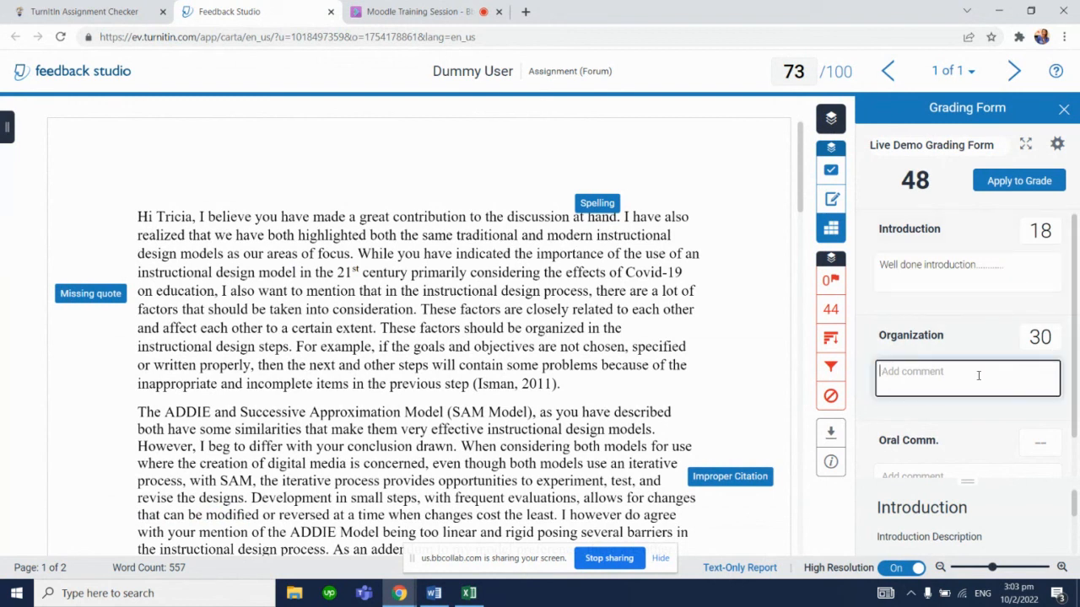
type("commment")
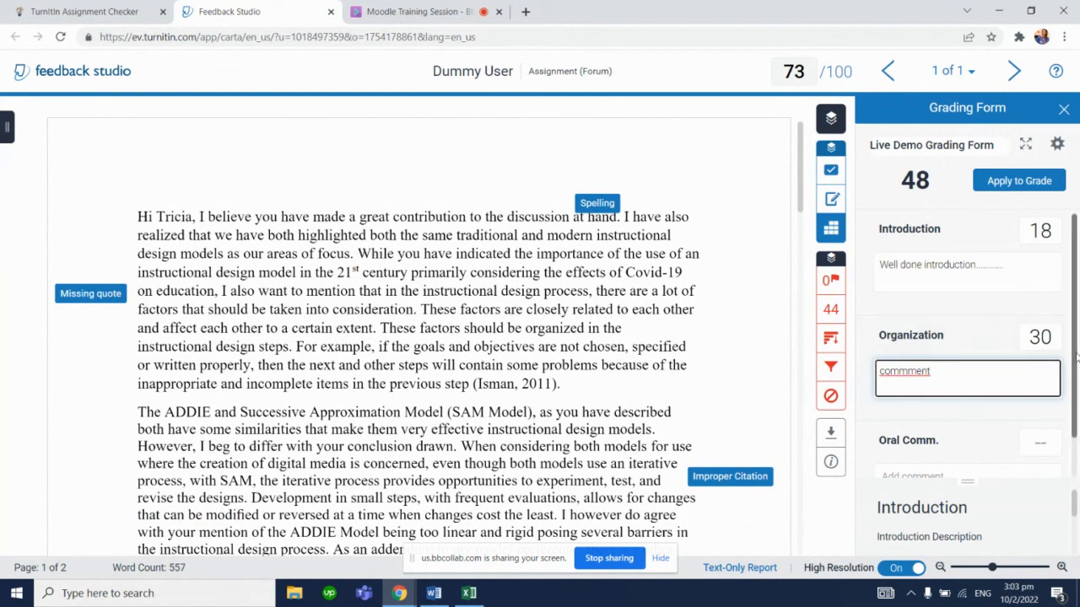
Score Oral Comm. 20 and apply the grading form total to the submission's grade
left_click_drag(1076, 356, 1076, 394)
left_click(1042, 404)
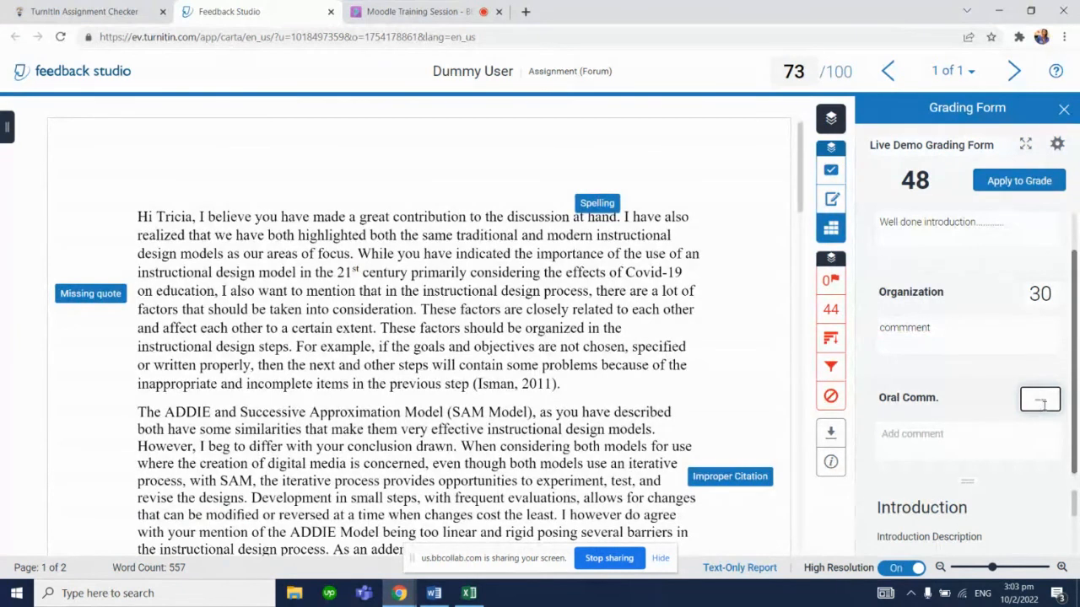
type("20")
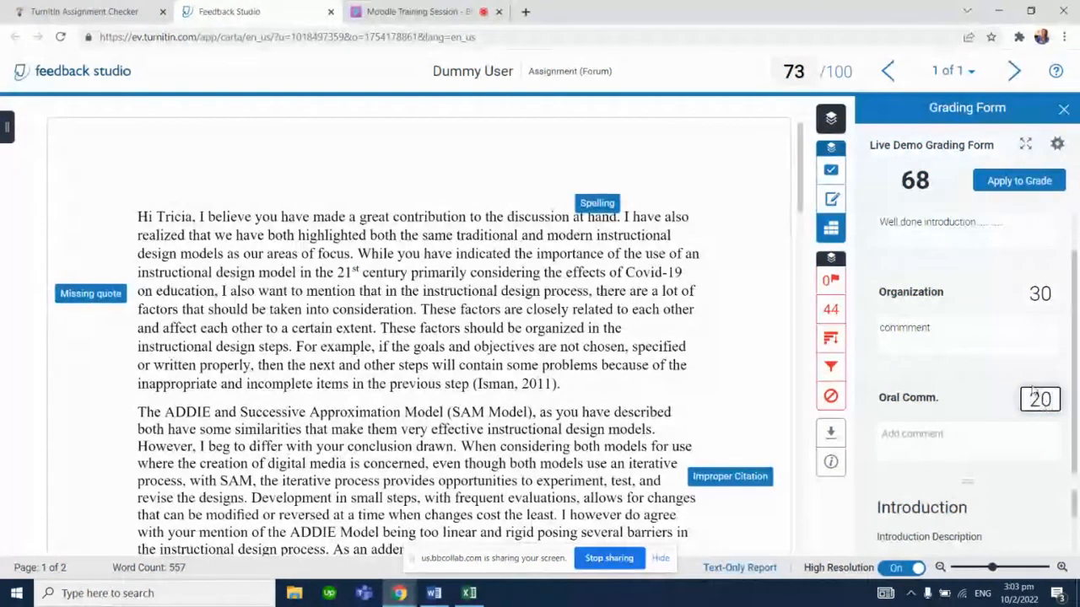
scroll(1075, 249, "up", 1)
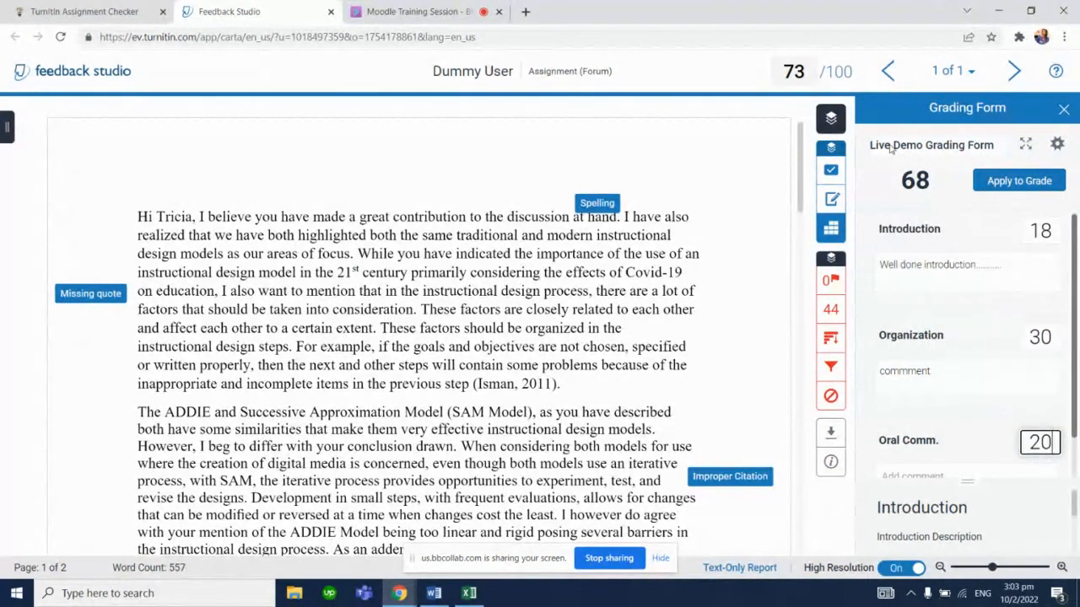
left_click(1007, 184)
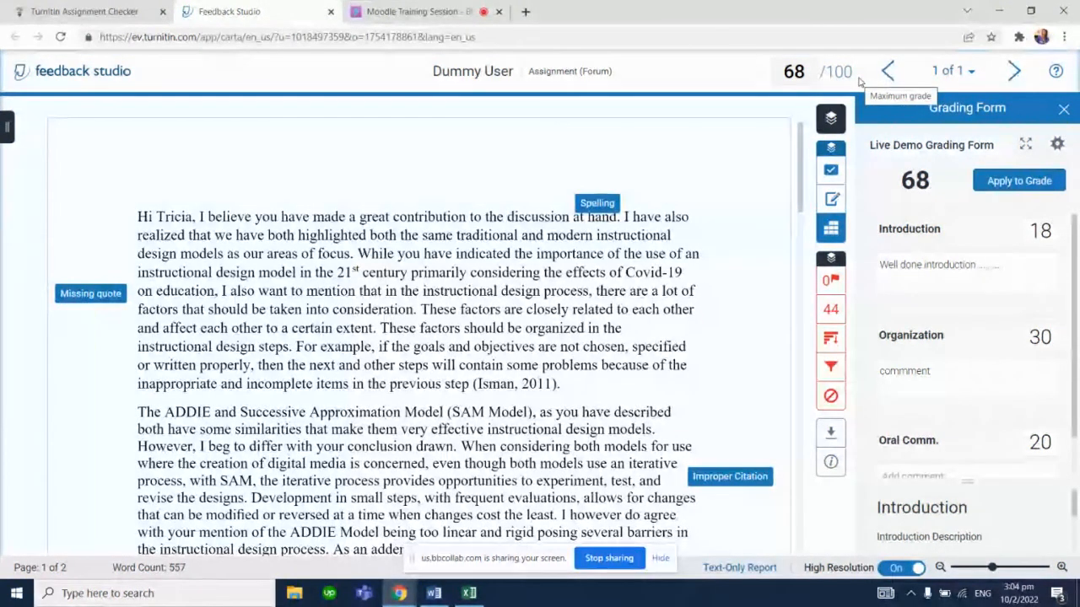
Check the web-conference session's chat messages and attendee list
left_click(485, 8)
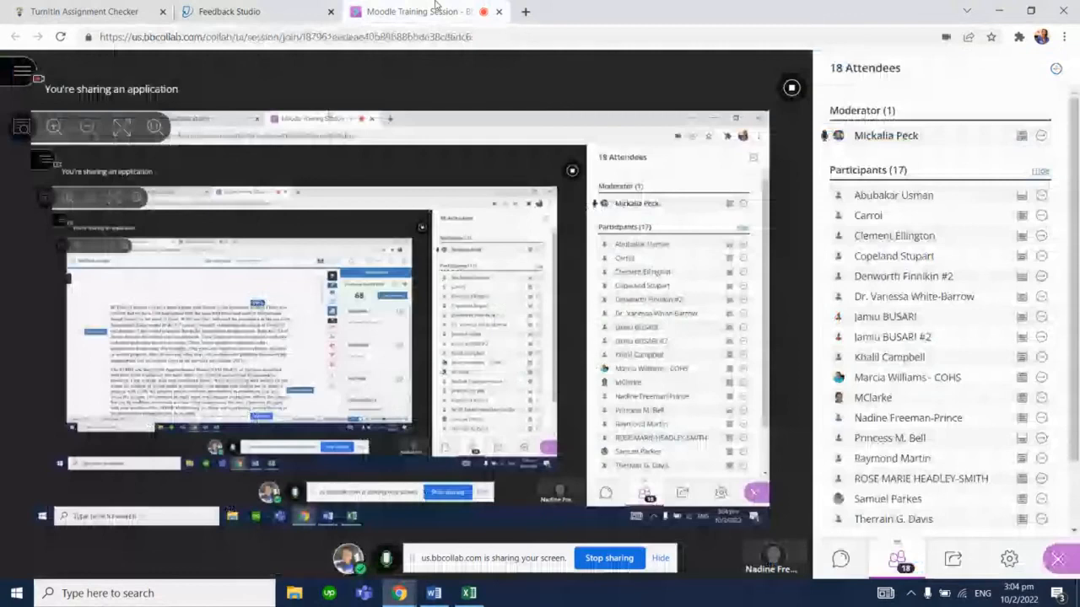
left_click(855, 559)
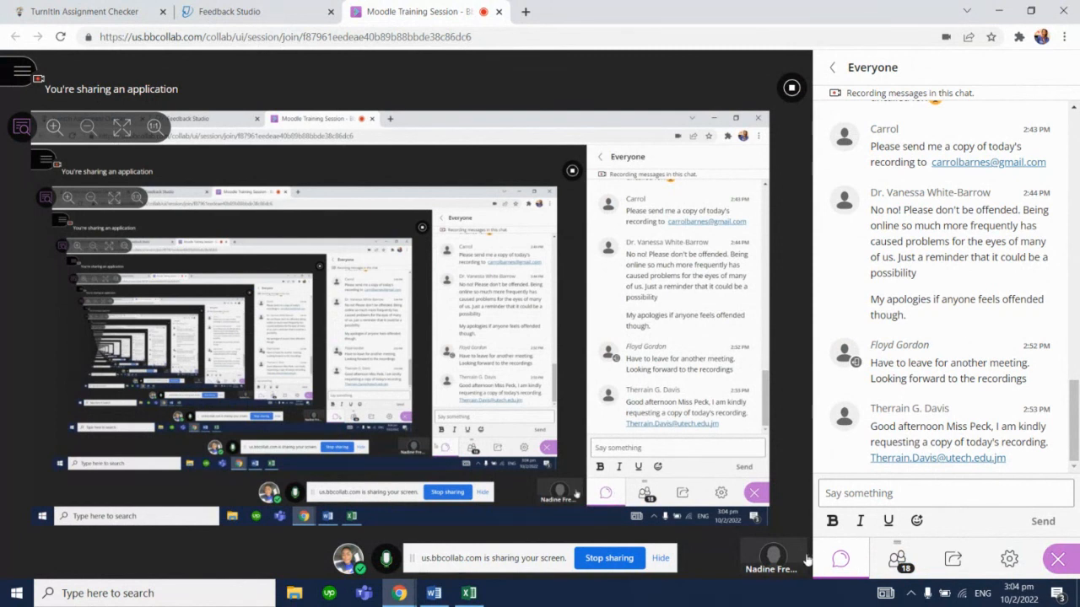
left_click_drag(1075, 422, 1076, 456)
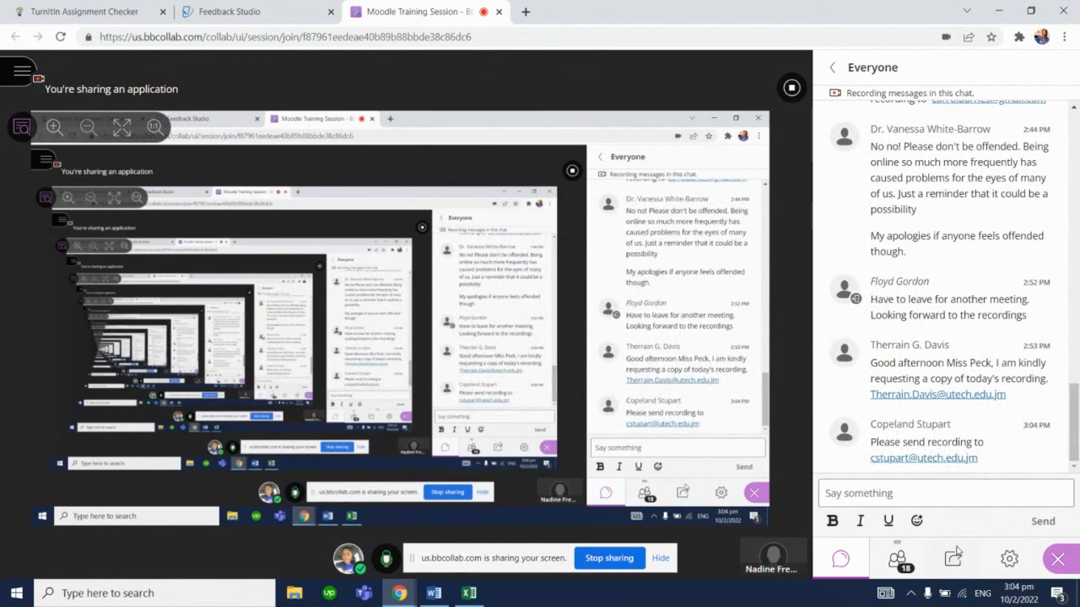
left_click(902, 567)
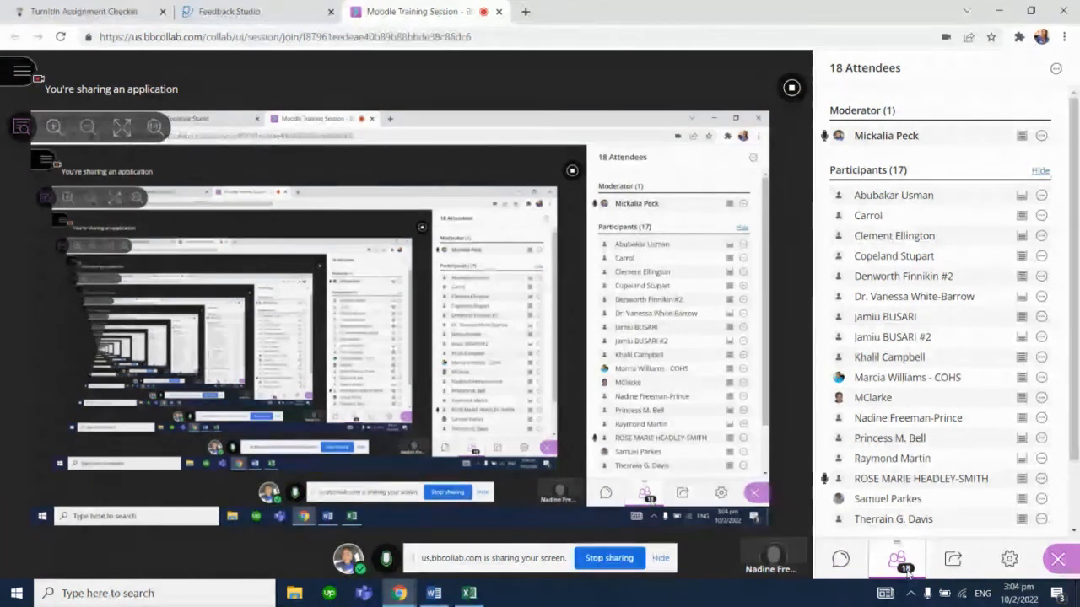
left_click_drag(1077, 250, 1079, 274)
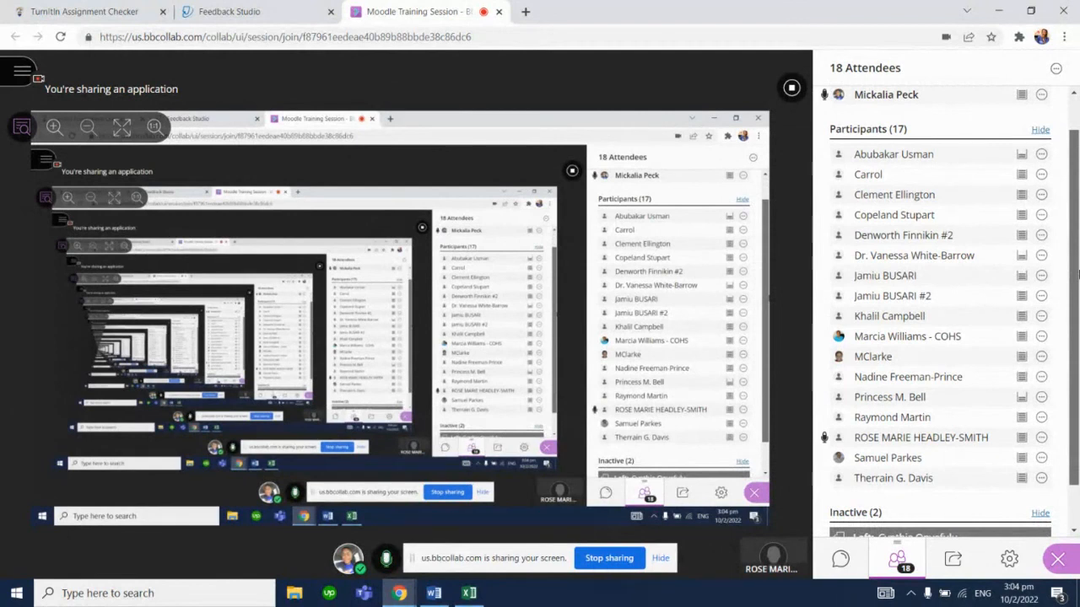
Return to the Moodle Turnitin assignment tab and navigate to the site home page
left_click(243, 9)
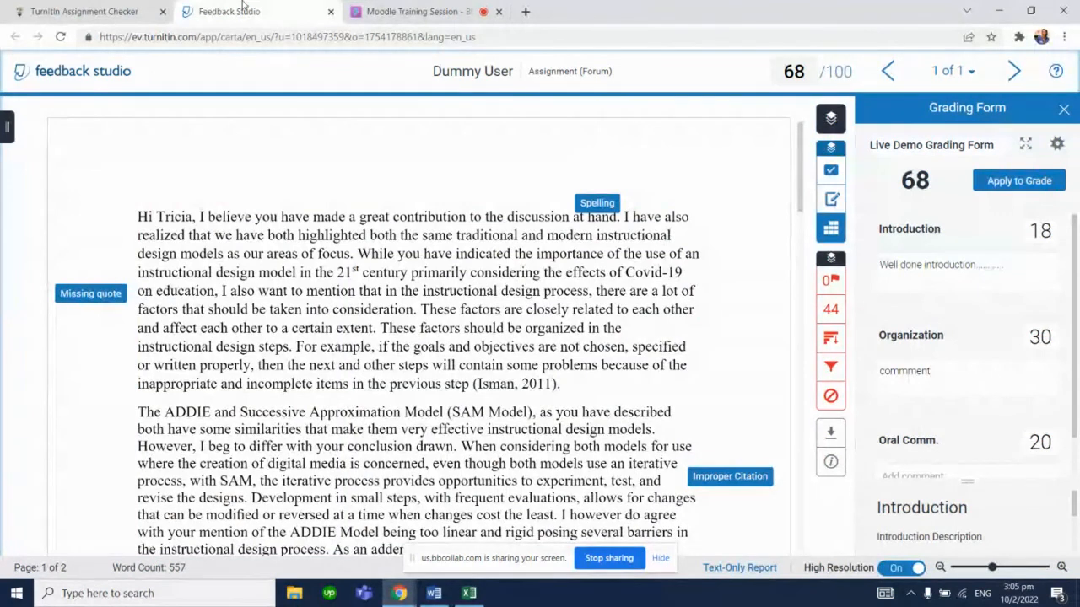
left_click(135, 9)
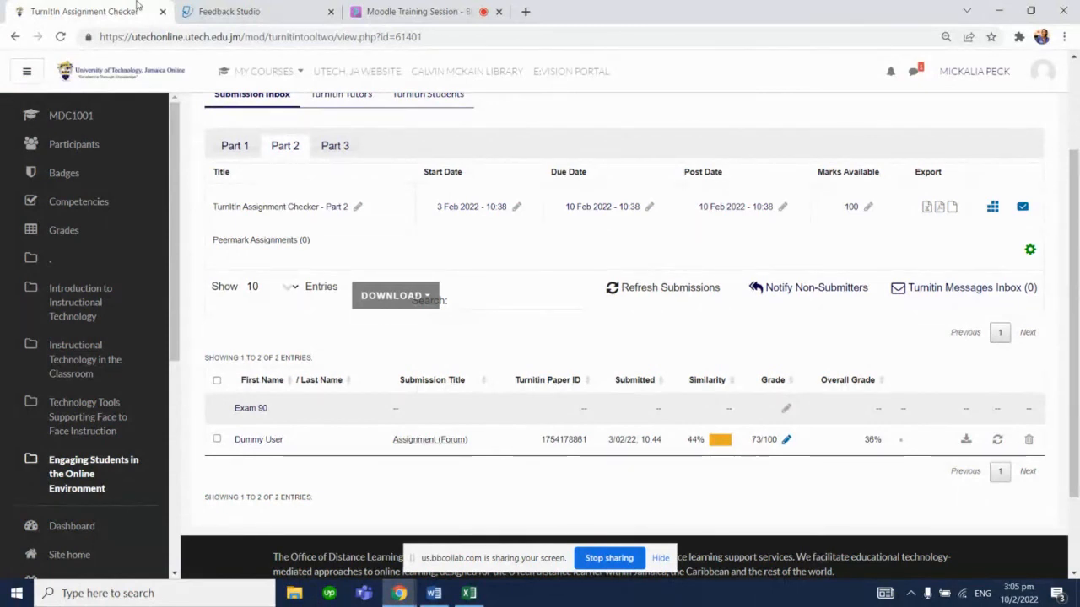
left_click(298, 69)
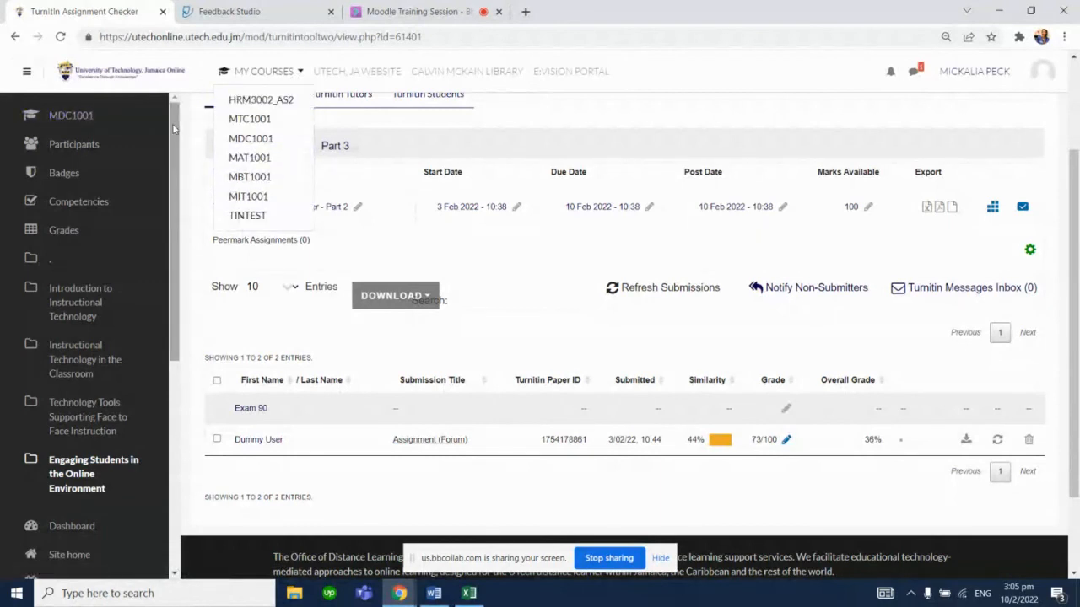
left_click_drag(174, 129, 174, 159)
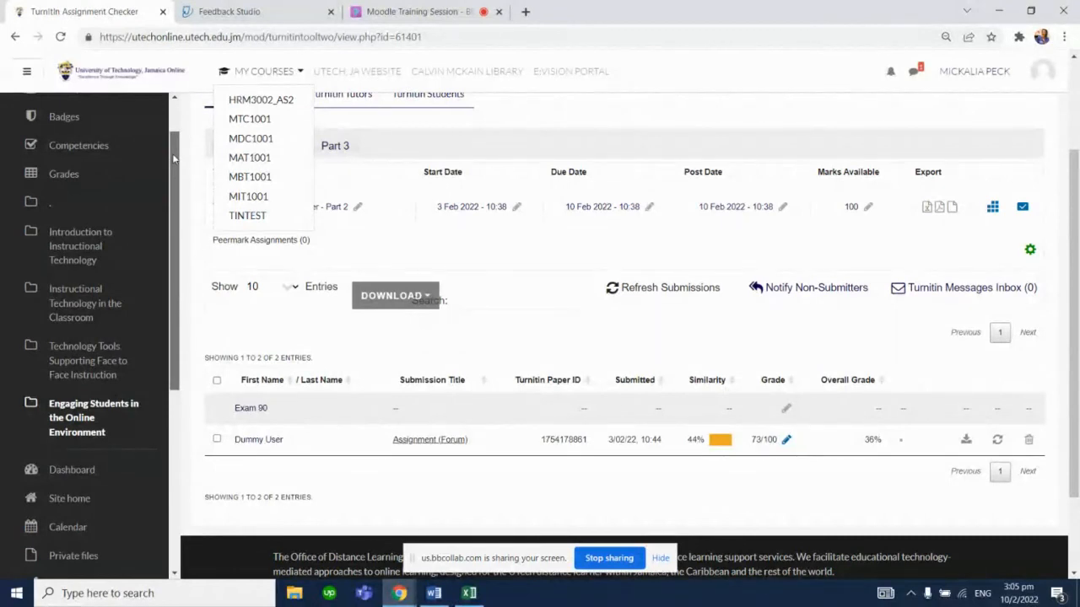
left_click_drag(174, 161, 174, 249)
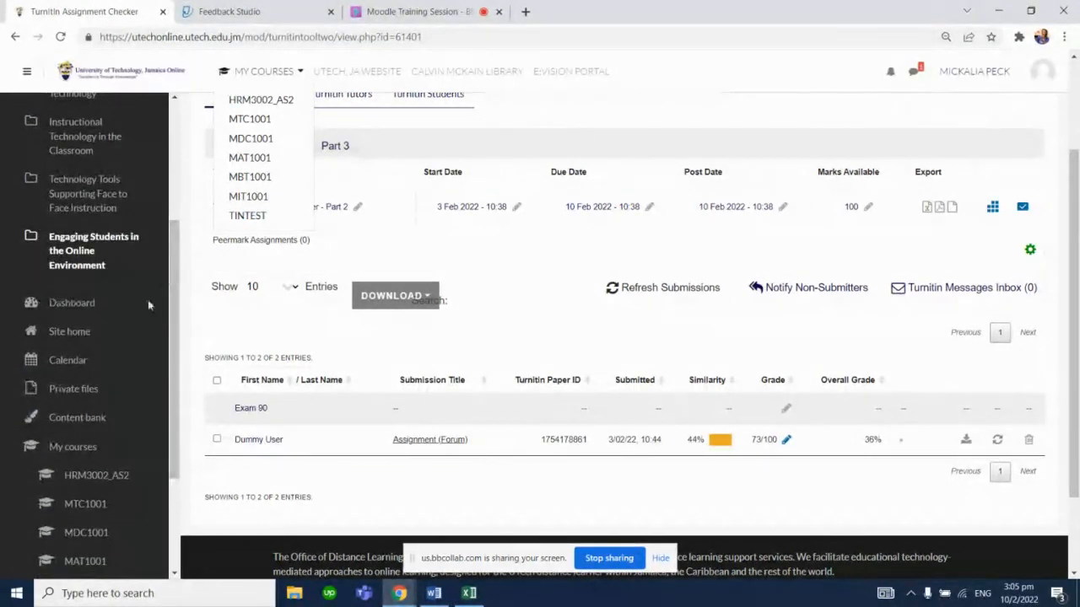
left_click(74, 335)
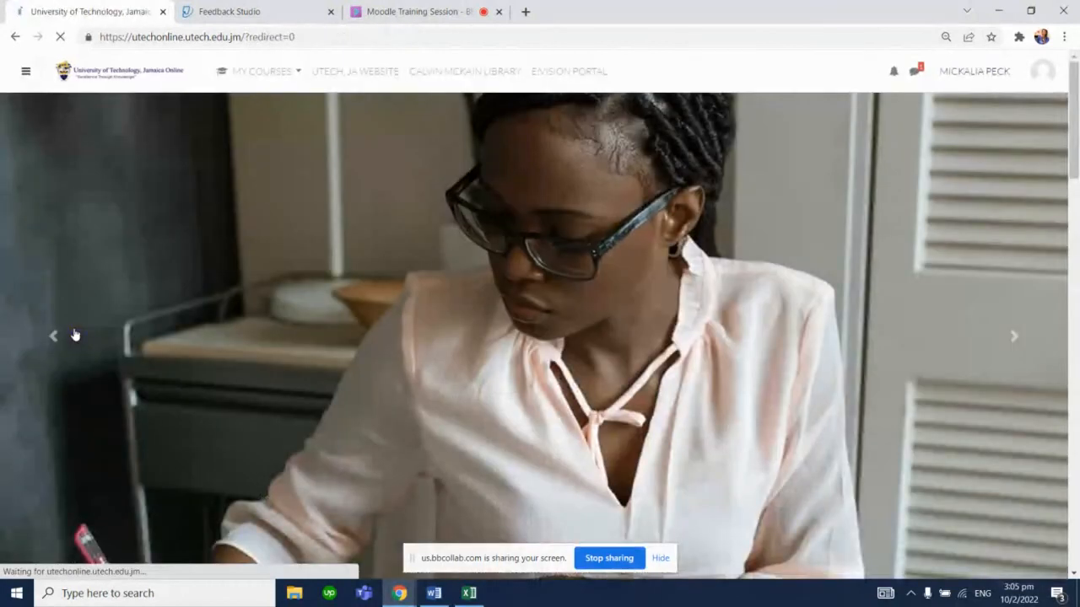
scroll(1076, 173, "down", 4)
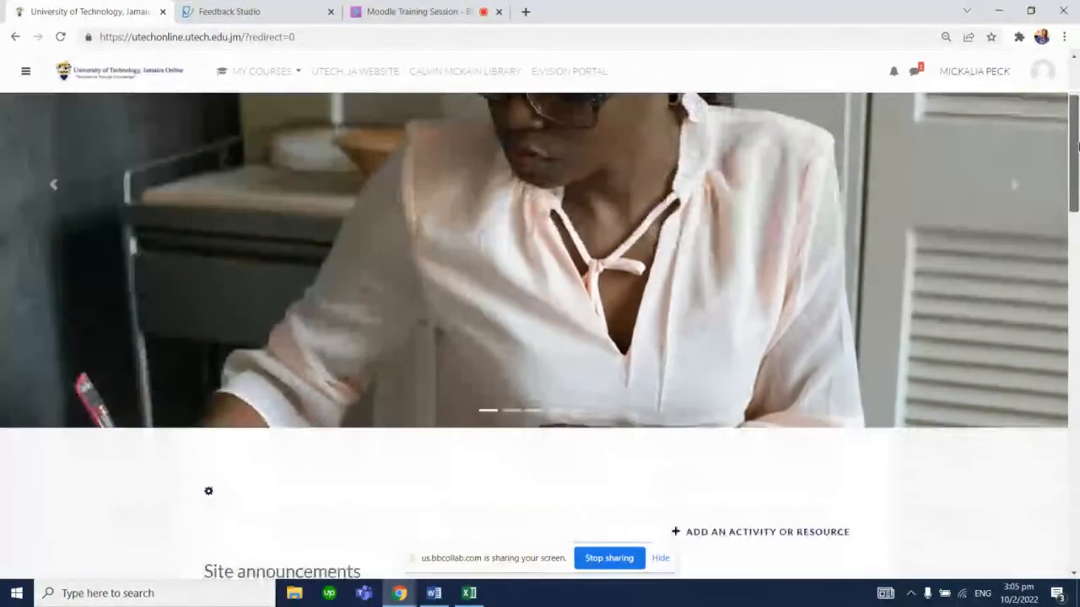
Search the site's courses for "turnitin"
left_click_drag(1076, 173, 1076, 425)
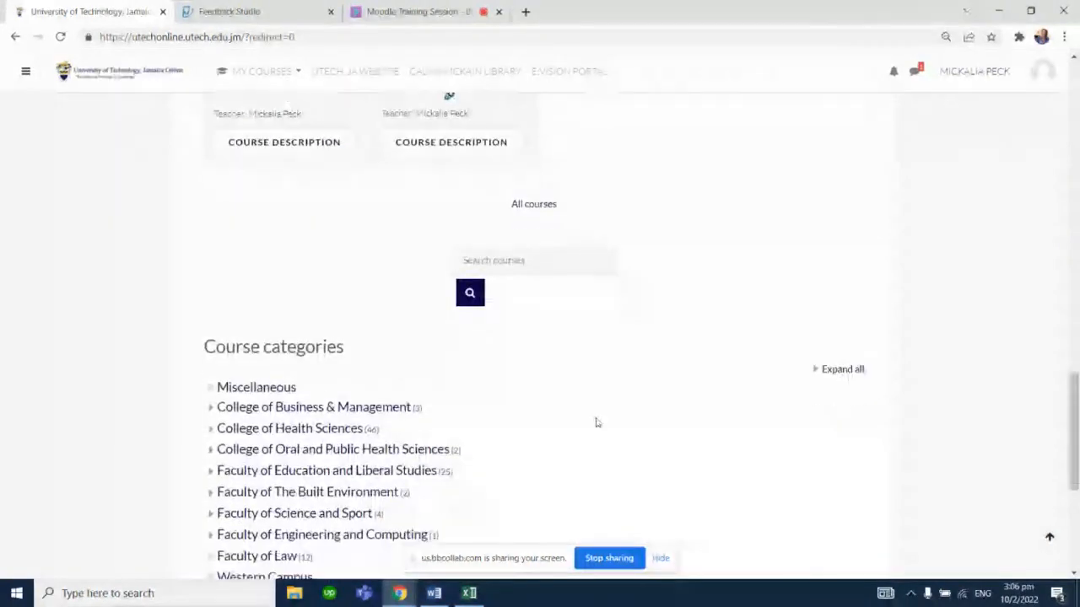
left_click(519, 264)
type("tu")
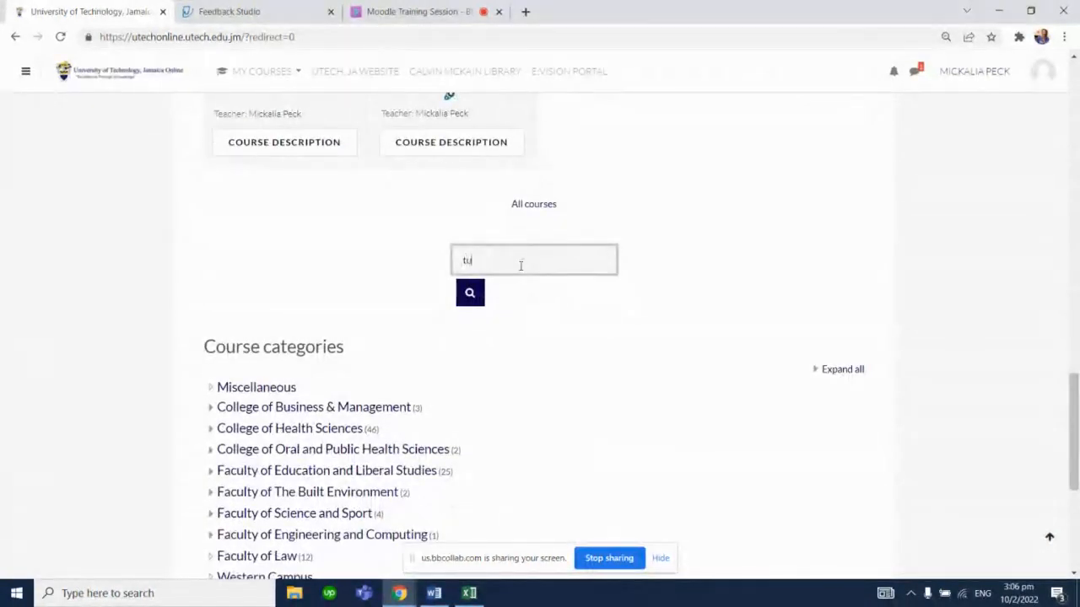
type("rnitin")
key("Return")
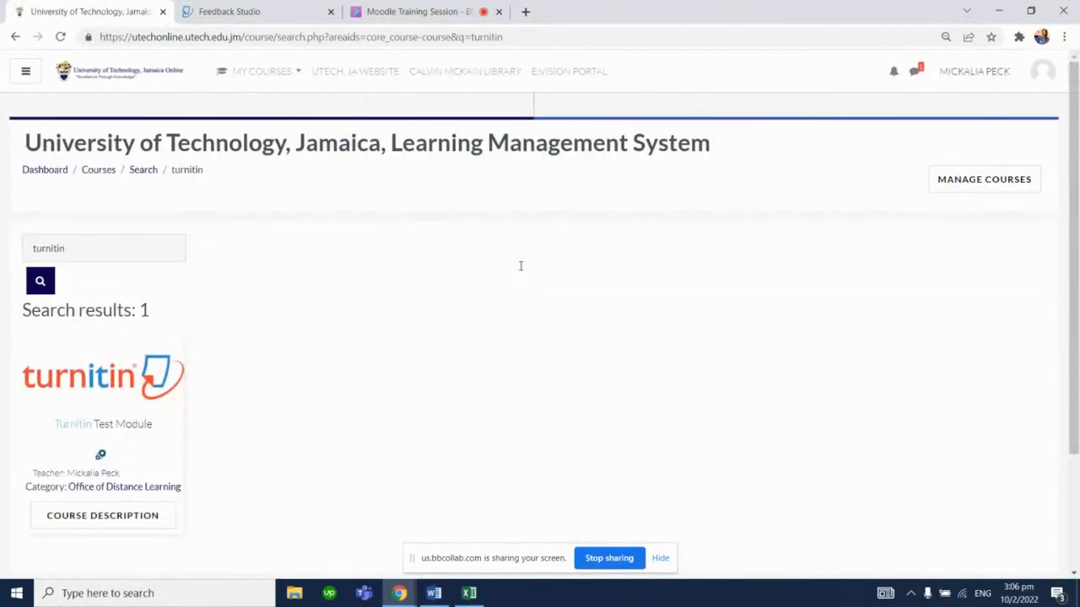
Open the Turnitin Test Module course and turn editing off
scroll(892, 264, "down", 1)
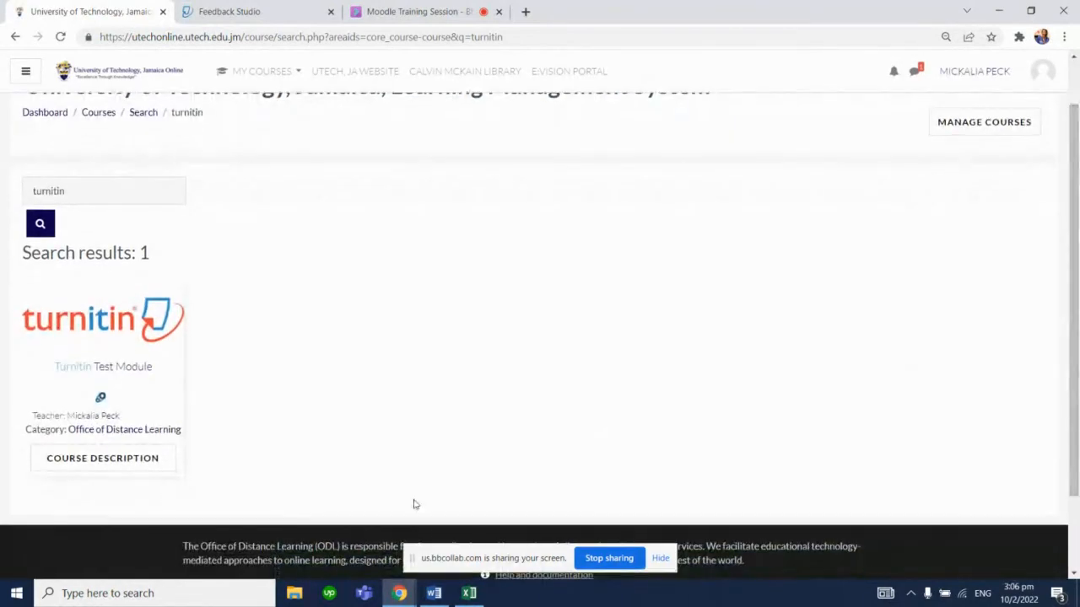
left_click(121, 316)
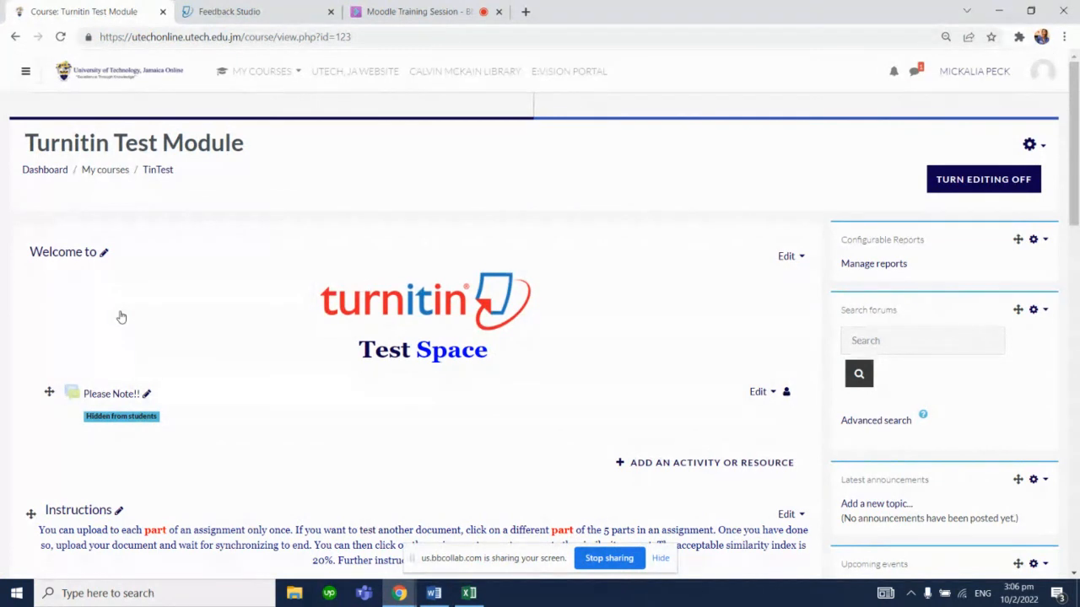
left_click(1024, 173)
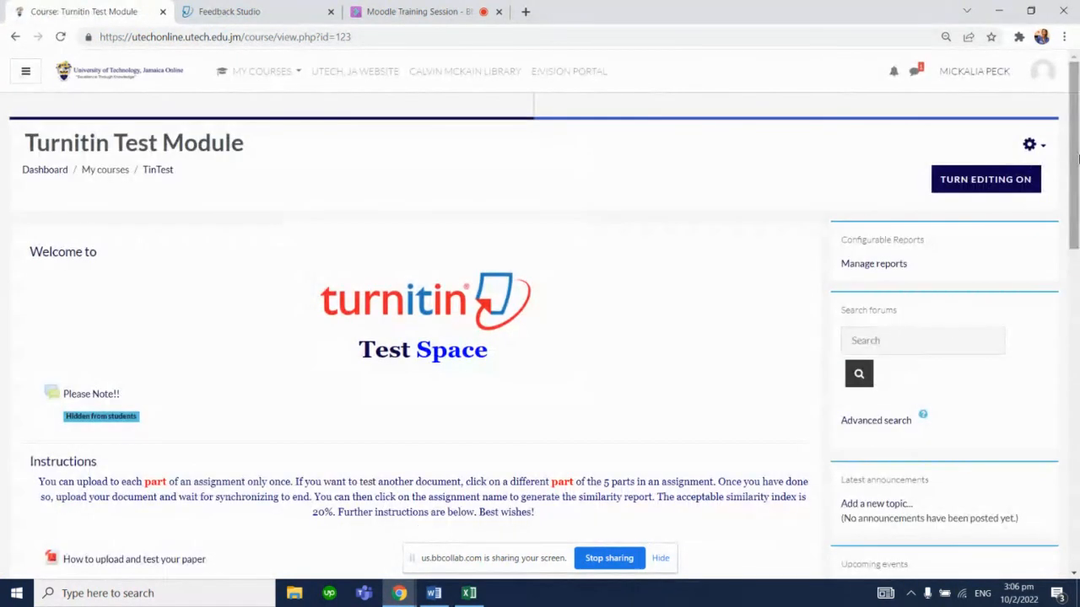
Open Assignment Test Space #1 from the course's Test Your Papers Here section
scroll(1077, 182, "down", 1)
left_click_drag(1077, 181, 1077, 241)
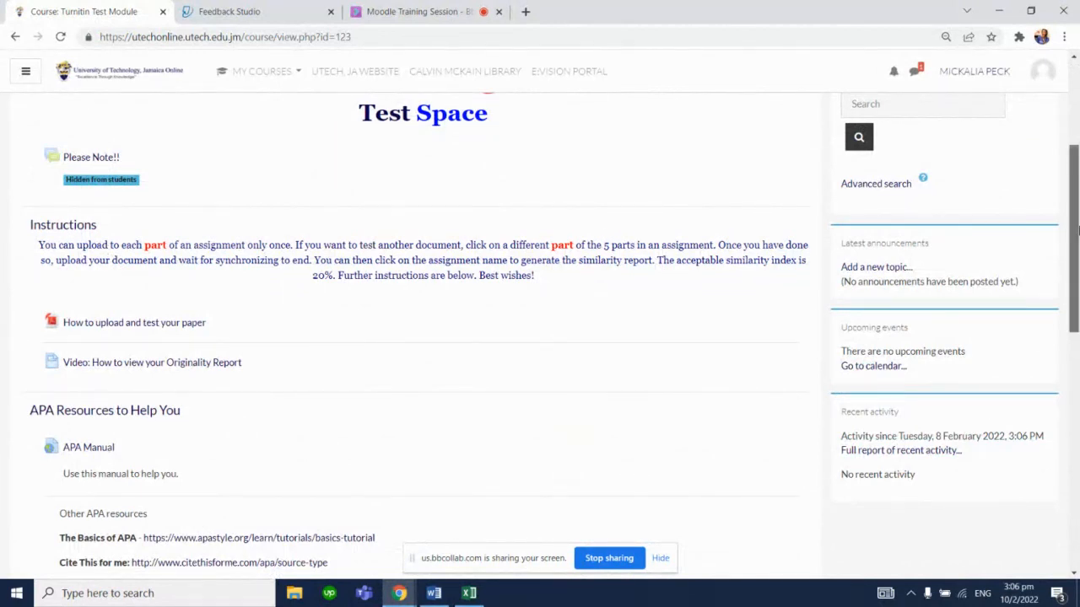
left_click_drag(1074, 253, 1073, 386)
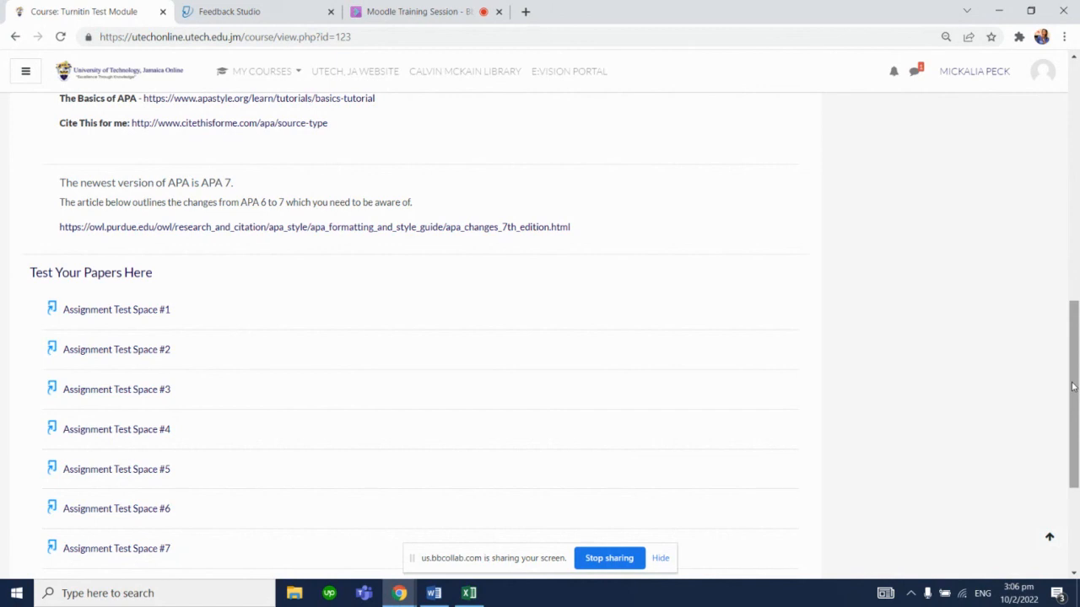
left_click_drag(1073, 386, 1041, 259)
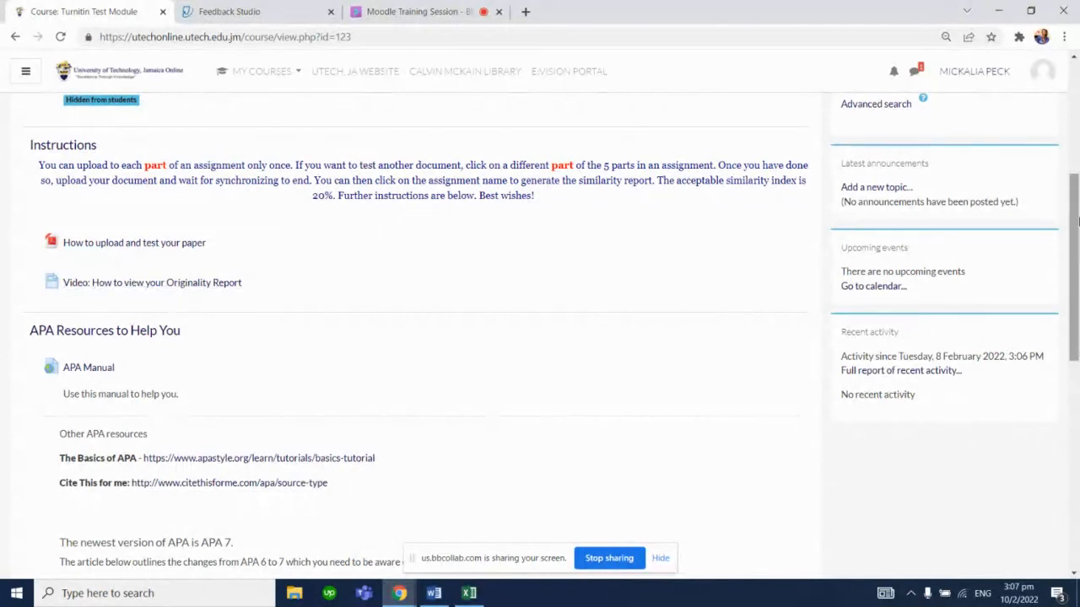
scroll(381, 304, "down", 3)
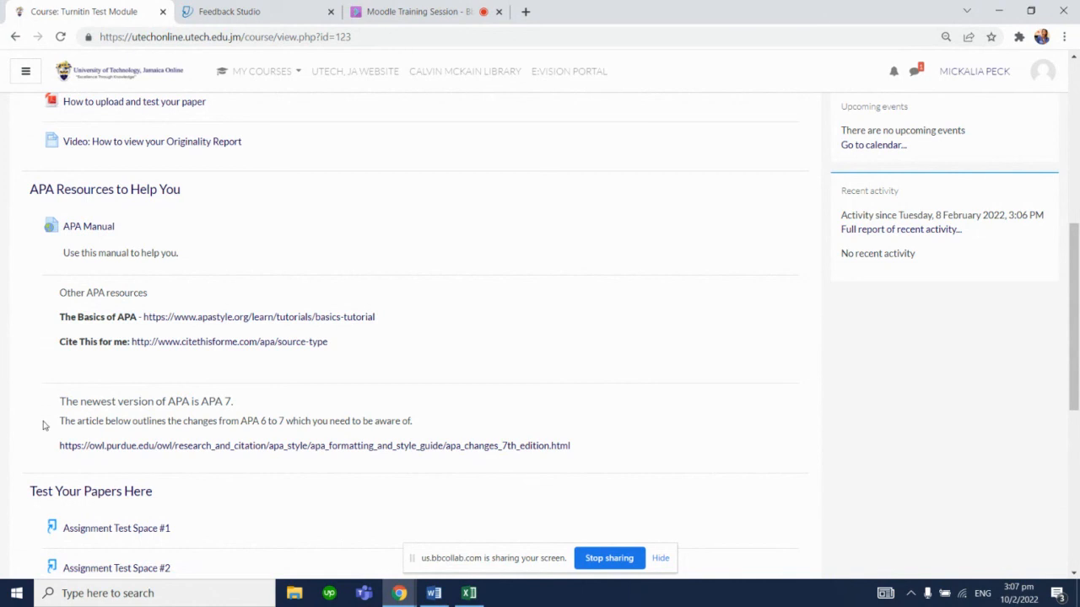
left_click_drag(1075, 271, 1073, 353)
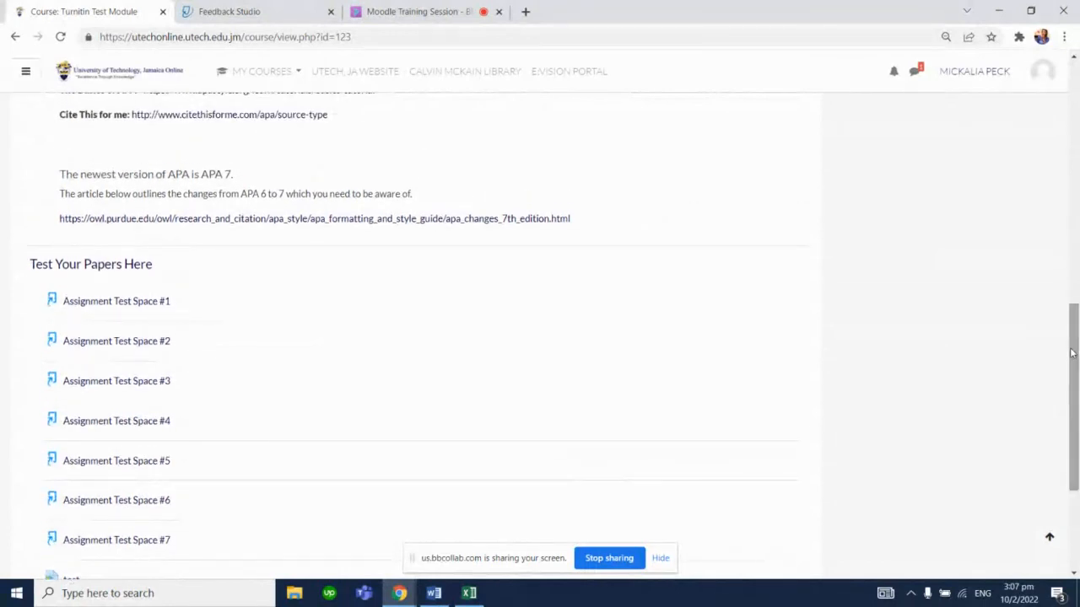
left_click(86, 312)
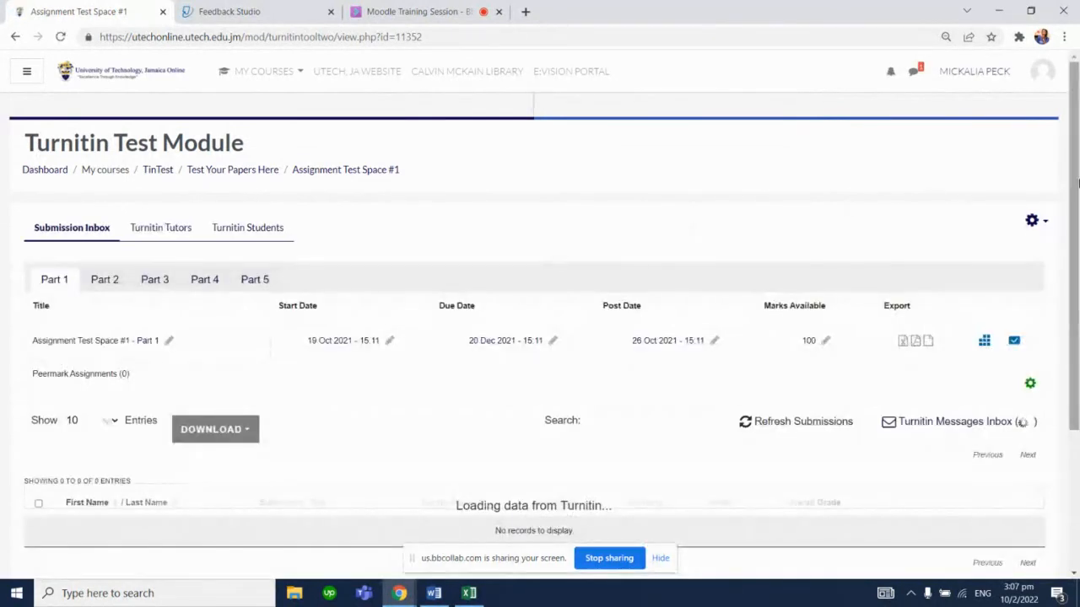
Try the Submit Paper option for a student without a submission in the submission inbox
left_click_drag(1077, 181, 1077, 260)
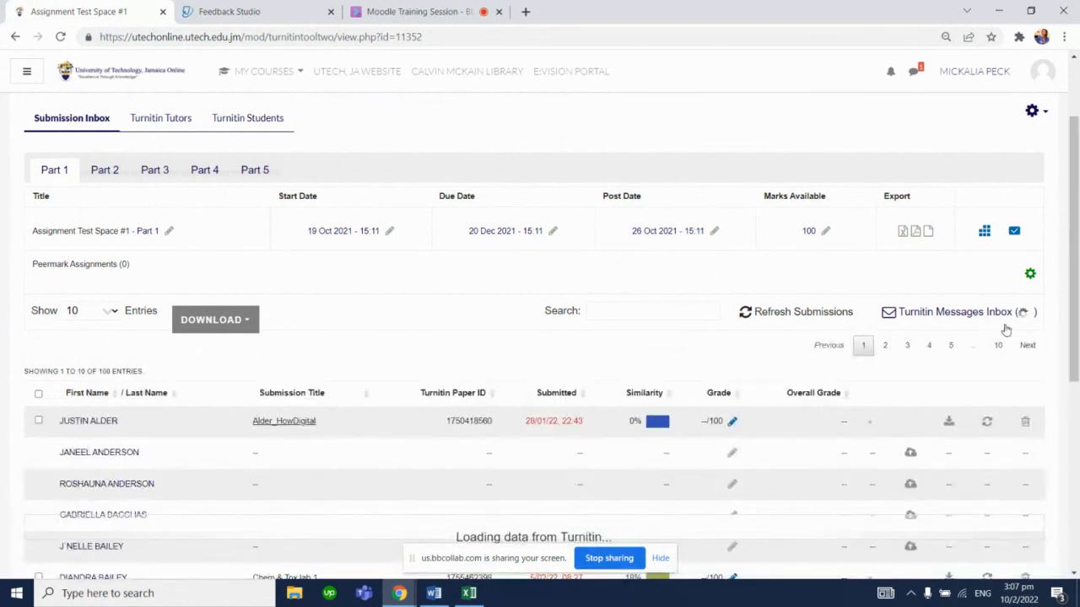
scroll(1005, 359, "down", 1)
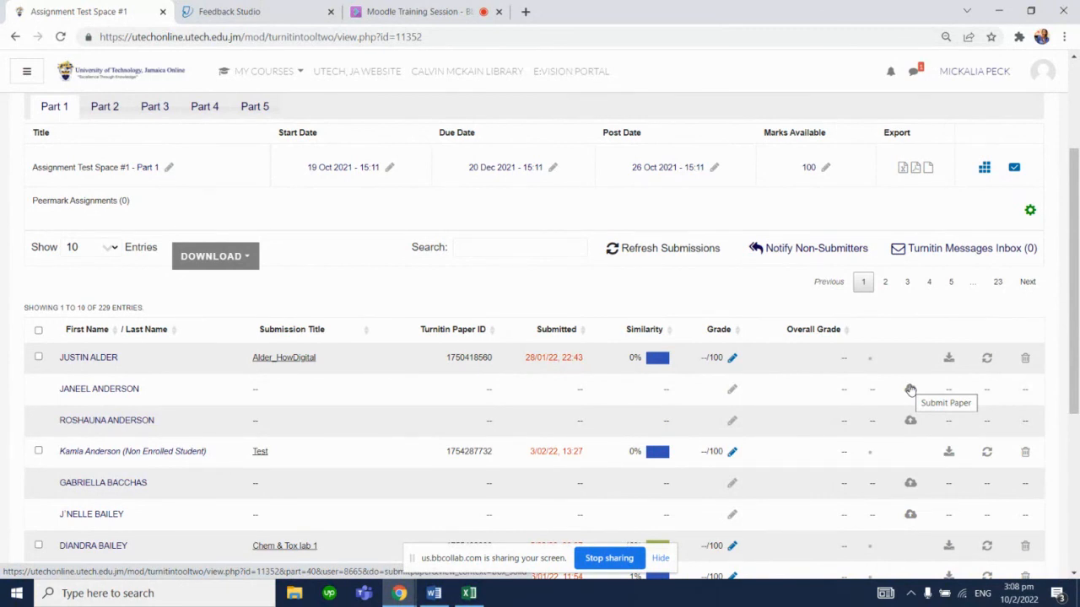
left_click(910, 390)
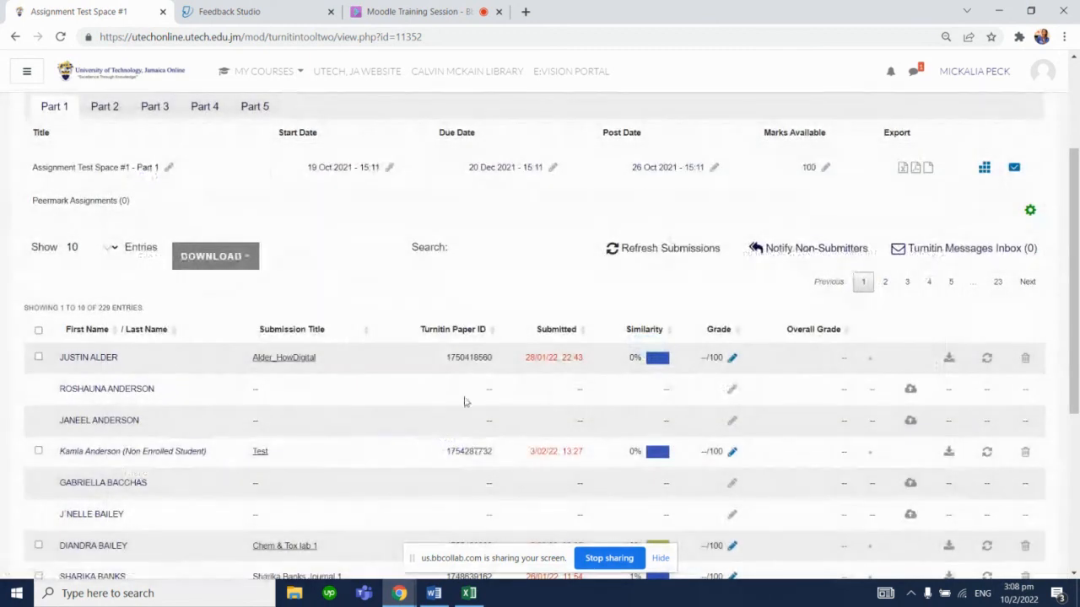
Switch to the web-conference session and post the presenter's e-mail address in the chat
left_click(390, 7)
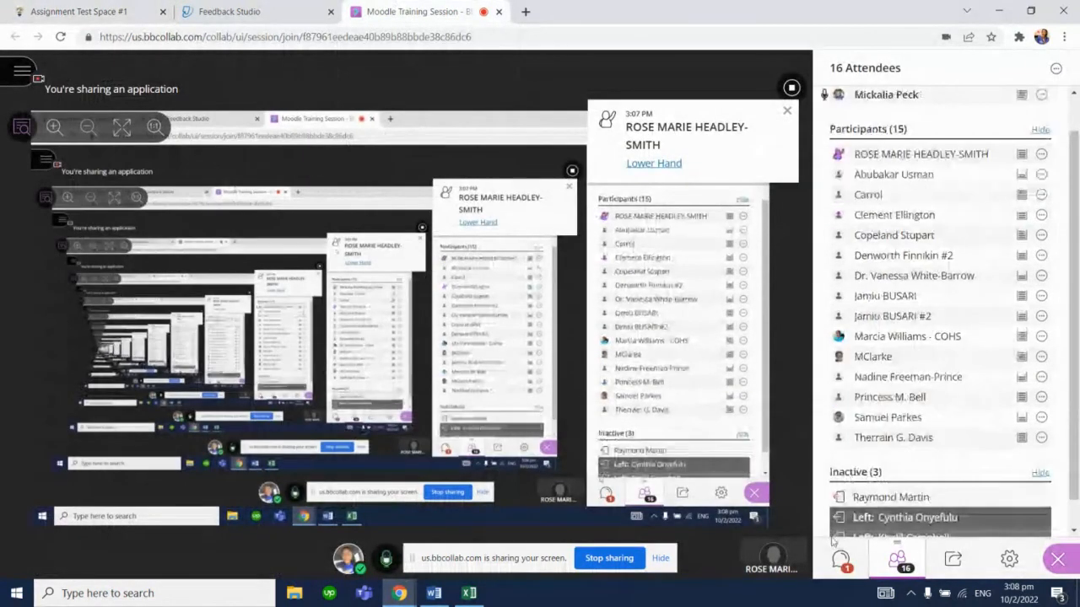
left_click(841, 558)
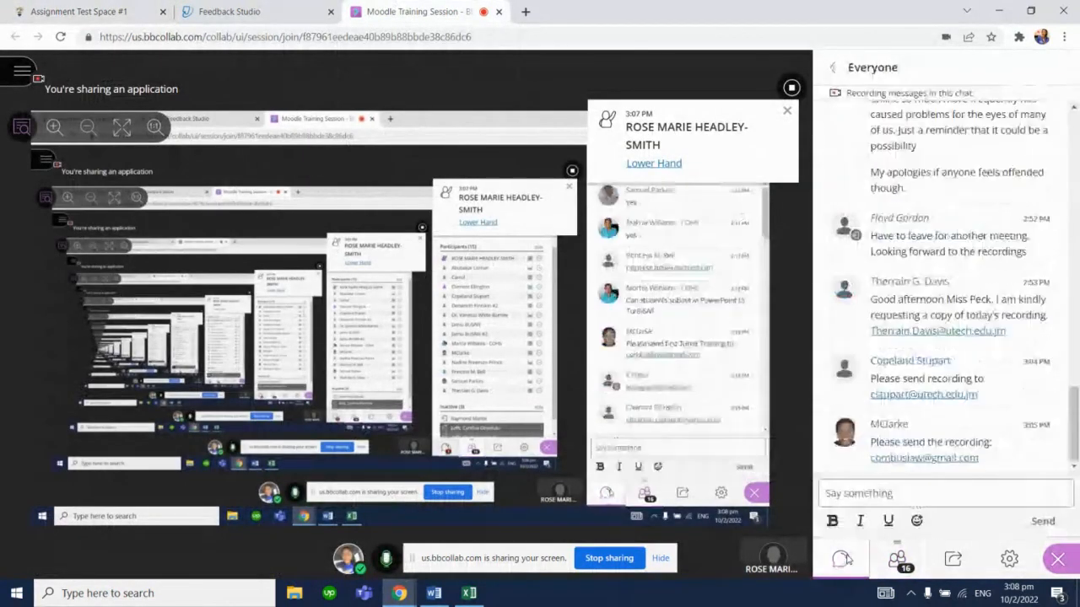
left_click(897, 558)
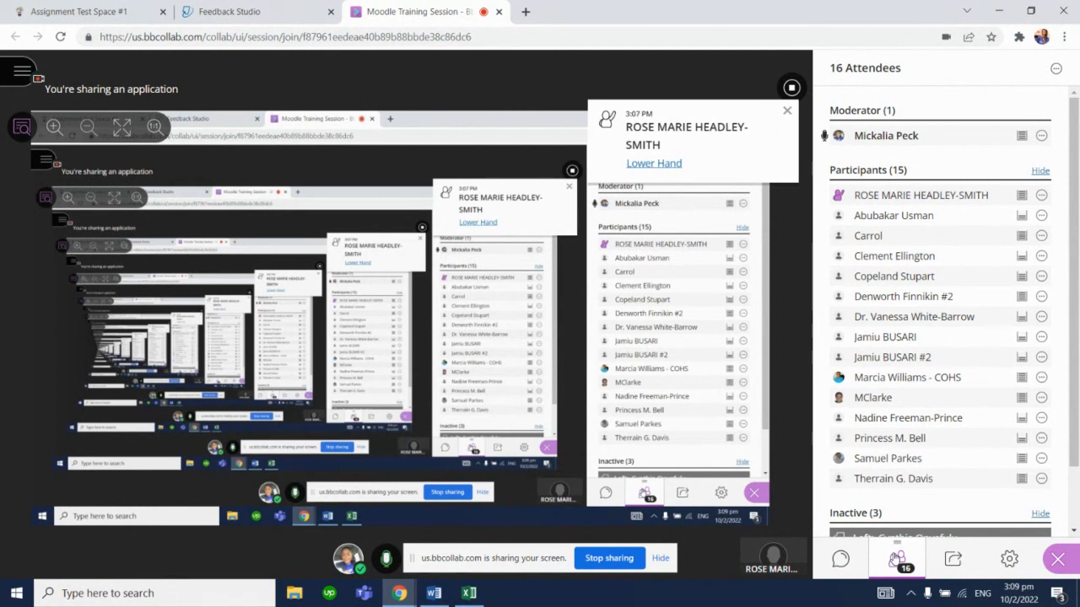
left_click(843, 565)
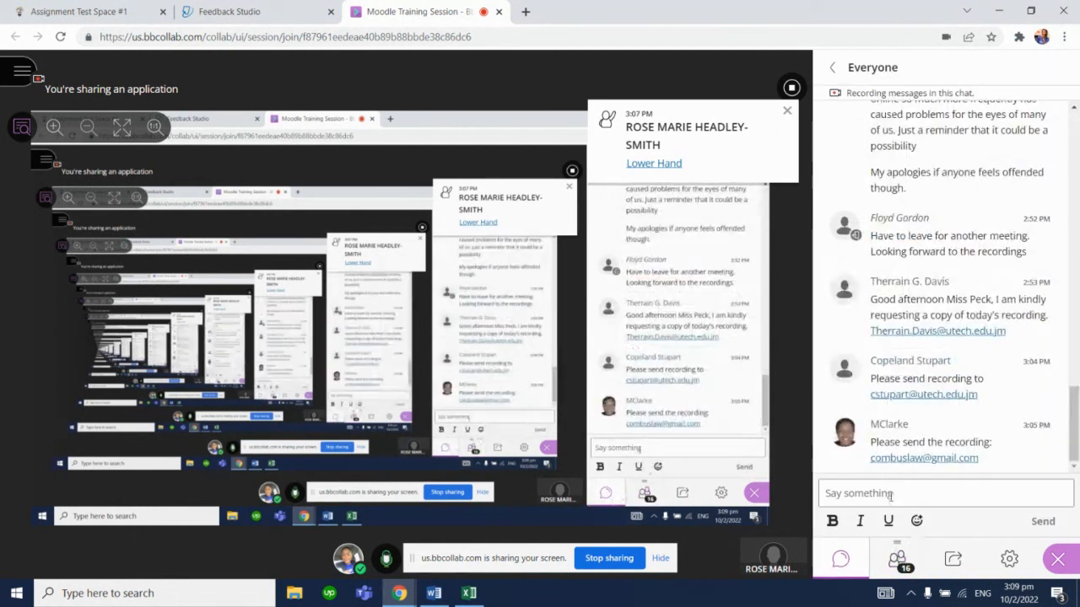
left_click(888, 498)
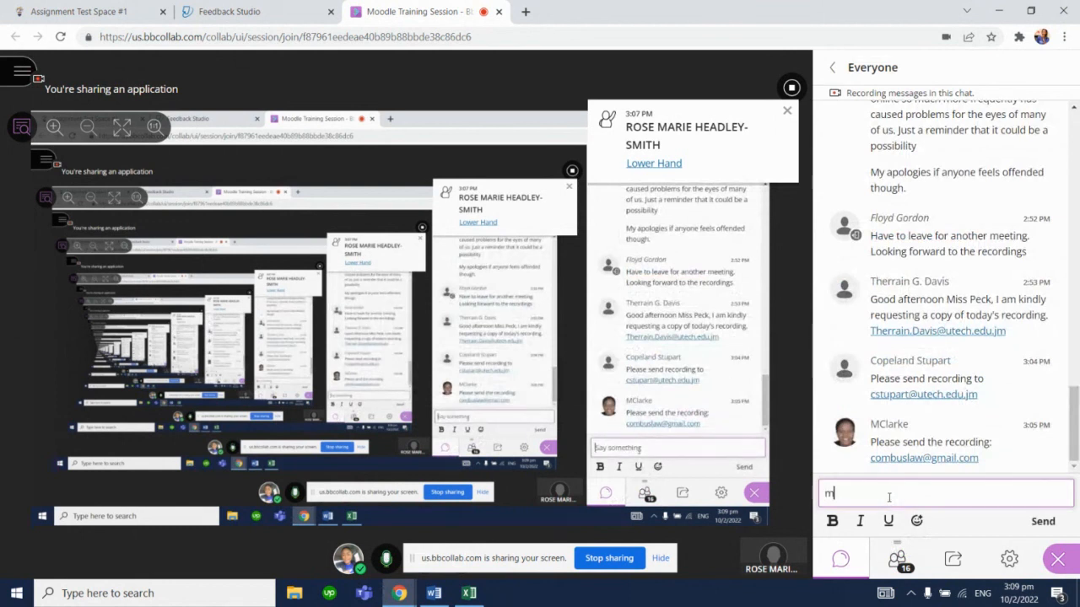
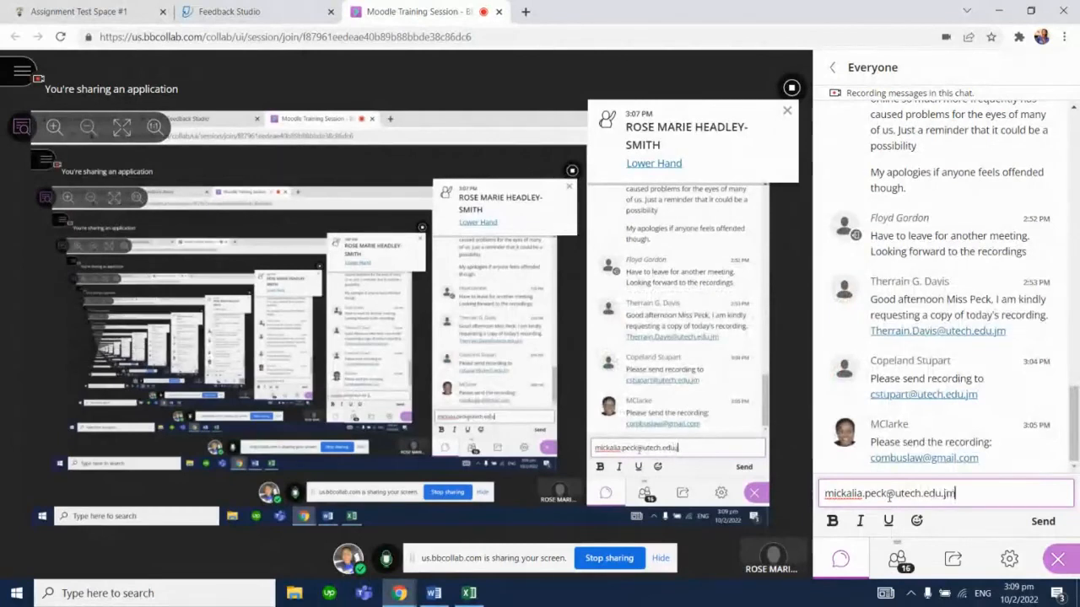
key("Return")
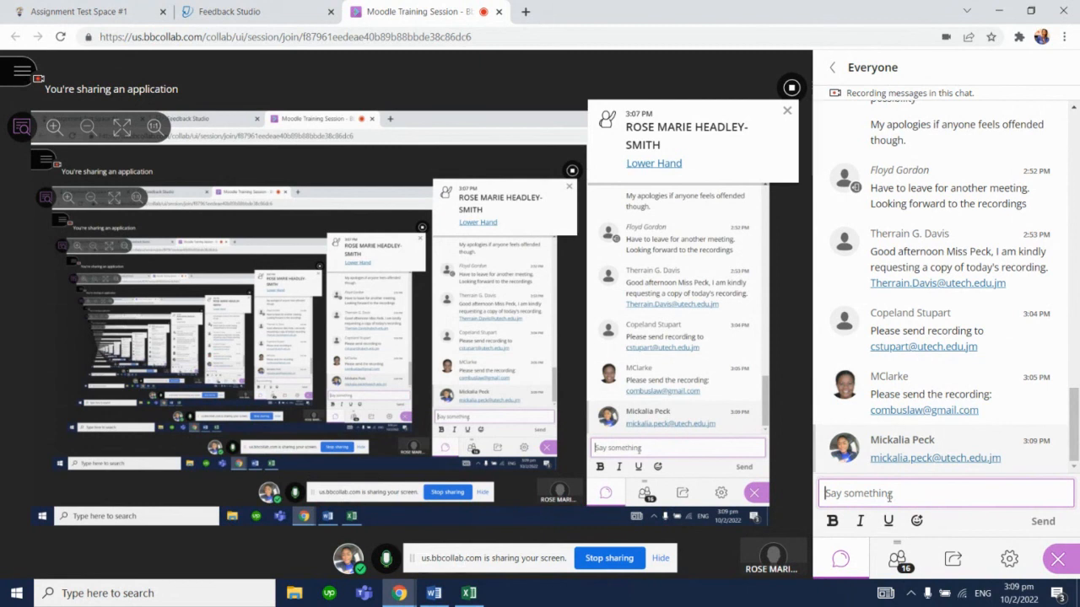
left_click(914, 565)
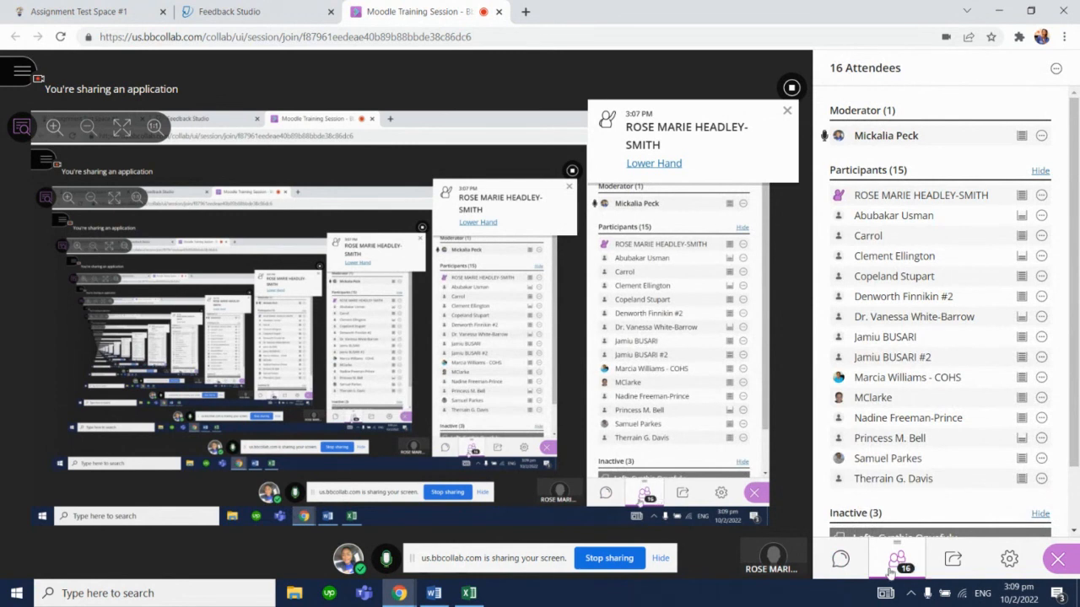
left_click(844, 560)
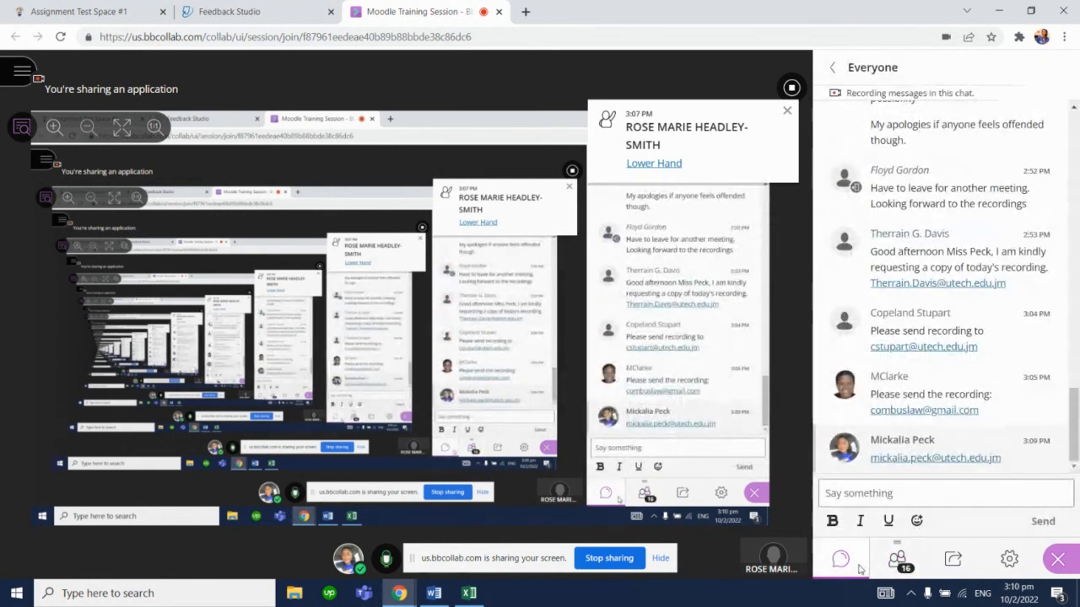